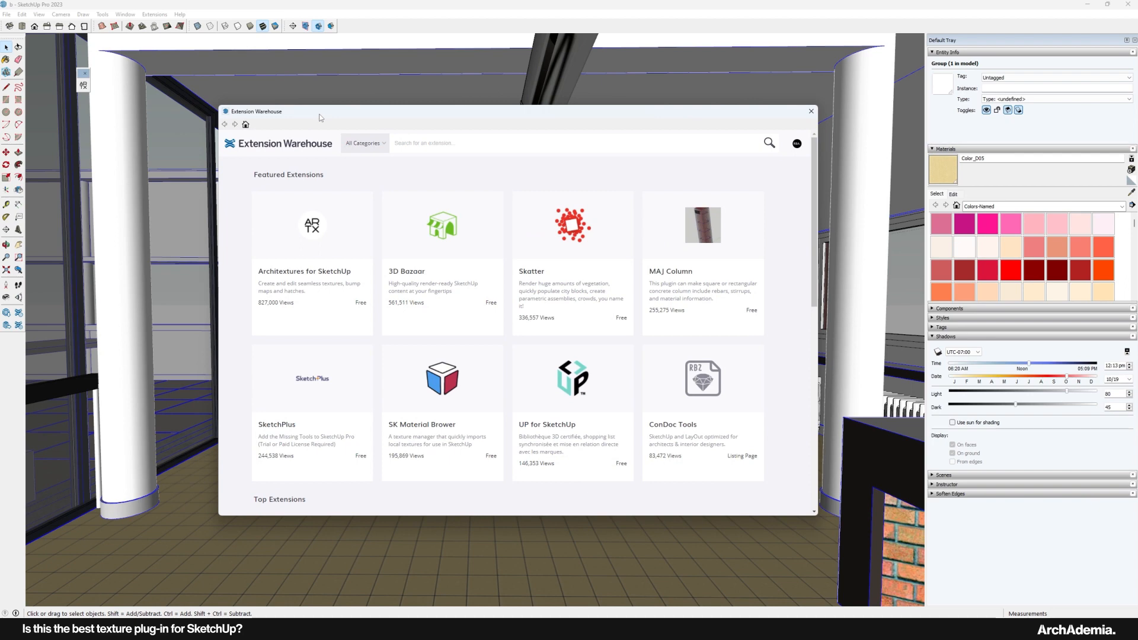
View the Architextures for SketchUp page in the Extension Warehouse, close it, and move the Architextures toolbar over the room's ceiling
{"action": "left_click", "coordinate": [155, 14]}
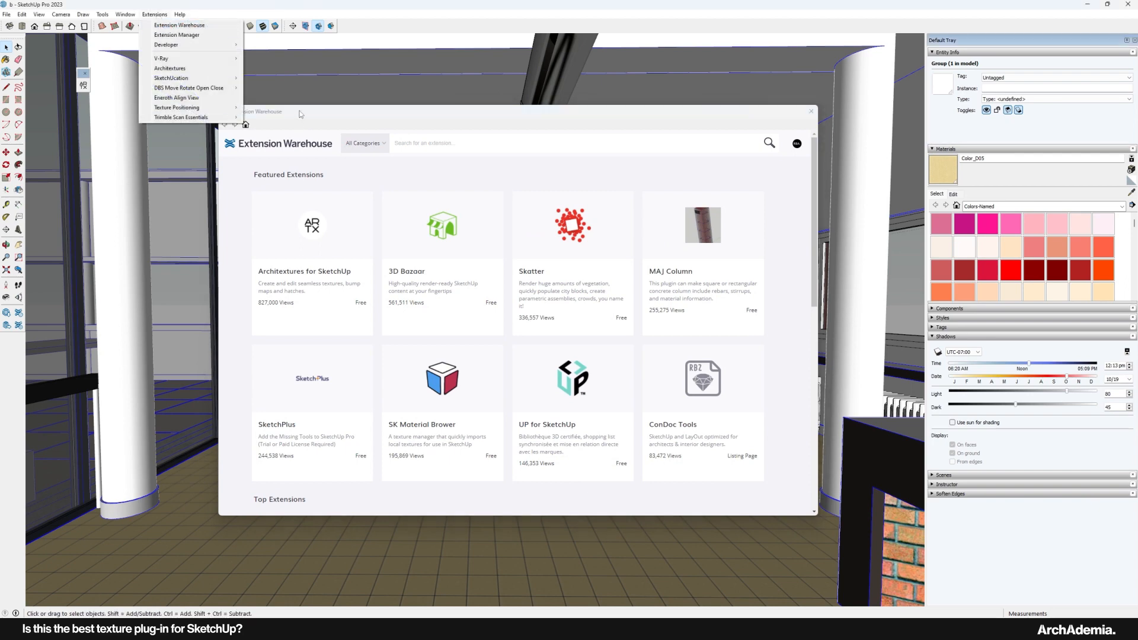
{"action": "left_click", "coordinate": [170, 26]}
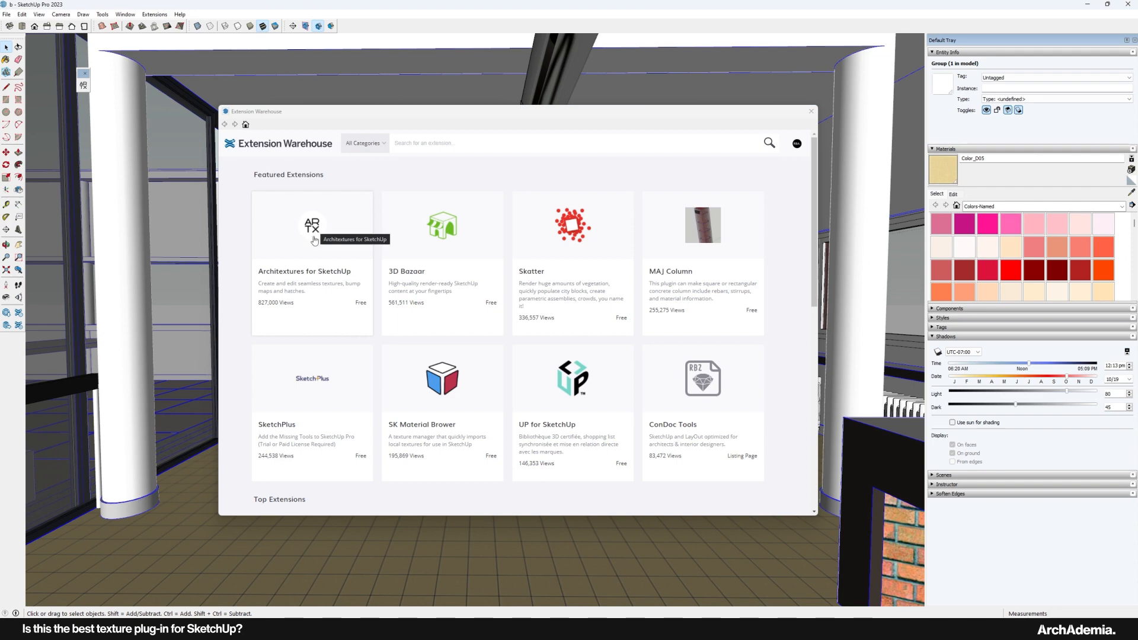
{"action": "left_click", "coordinate": [317, 234]}
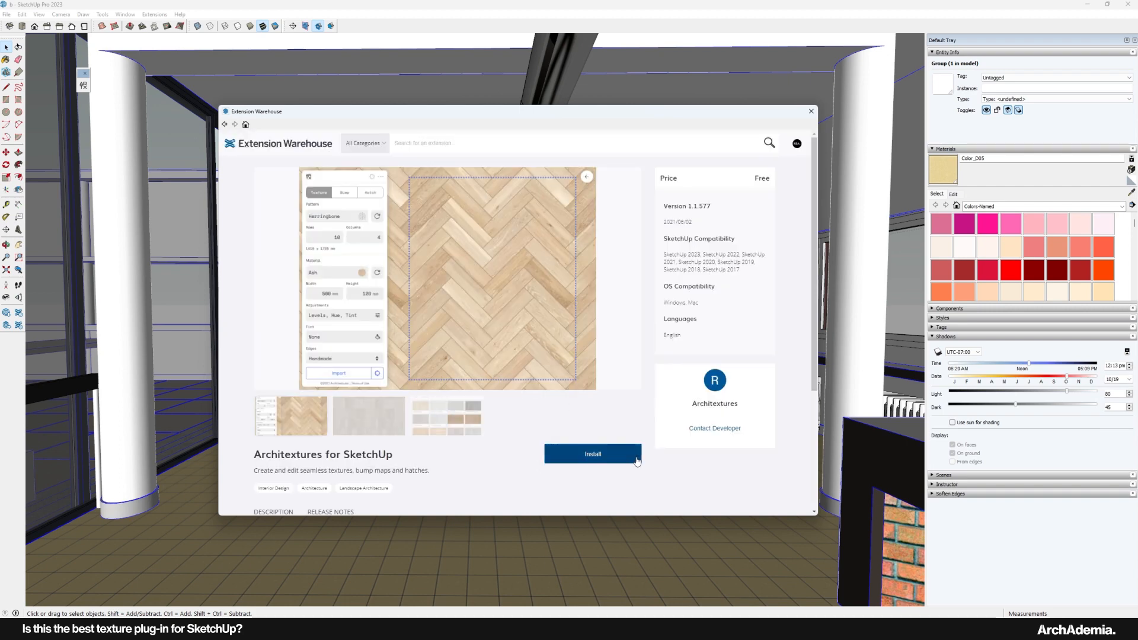
{"action": "left_click", "coordinate": [810, 113]}
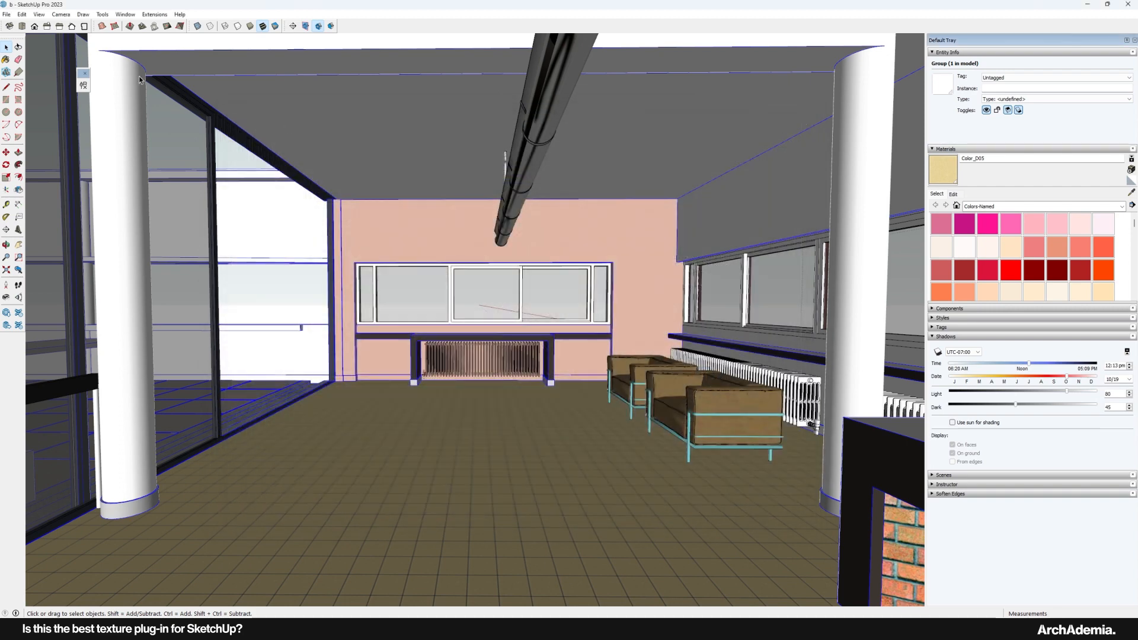
{"action": "left_click_drag", "start_coordinate": [81, 76], "coordinate": [371, 133]}
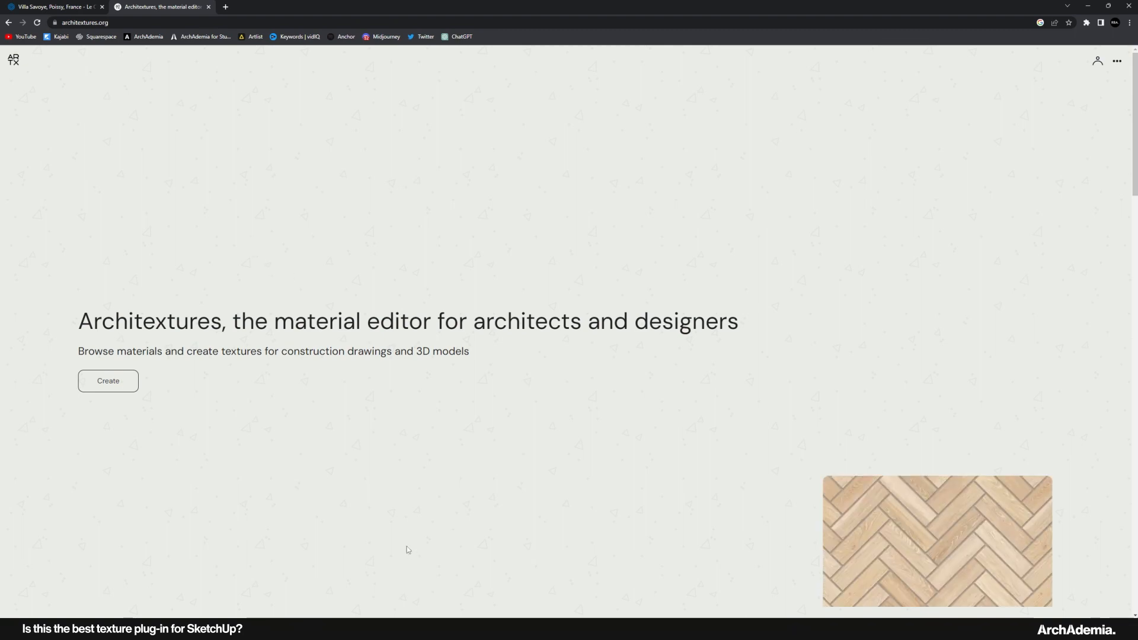
Check the Villa Savoye reference page in the browser and examine the living room model from inside and through the glazing
{"action": "left_click", "coordinate": [53, 7]}
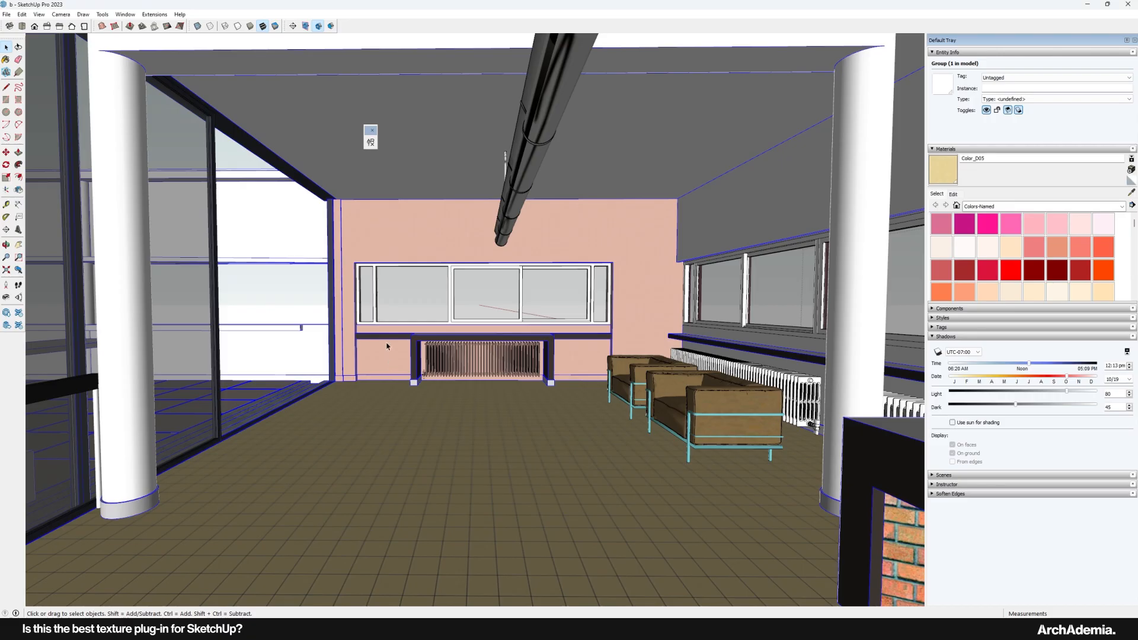
{"action": "scroll", "coordinate": [385, 353], "scroll_direction": "up", "scroll_amount": 2}
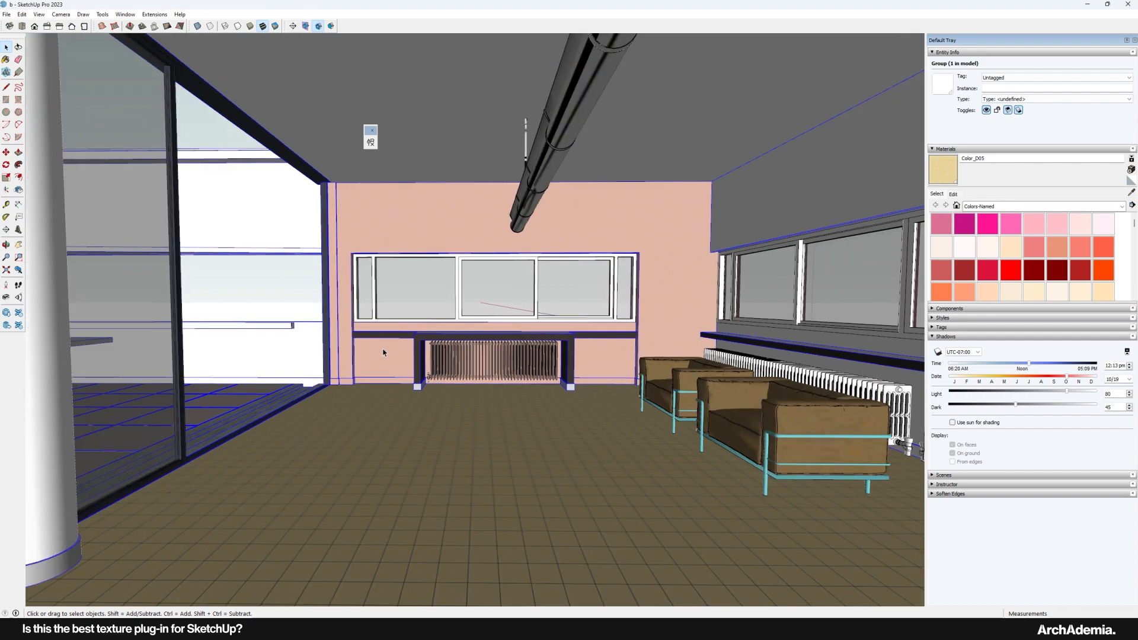
{"action": "middle_click_drag", "start_coordinate": [430, 361], "coordinate": [631, 394]}
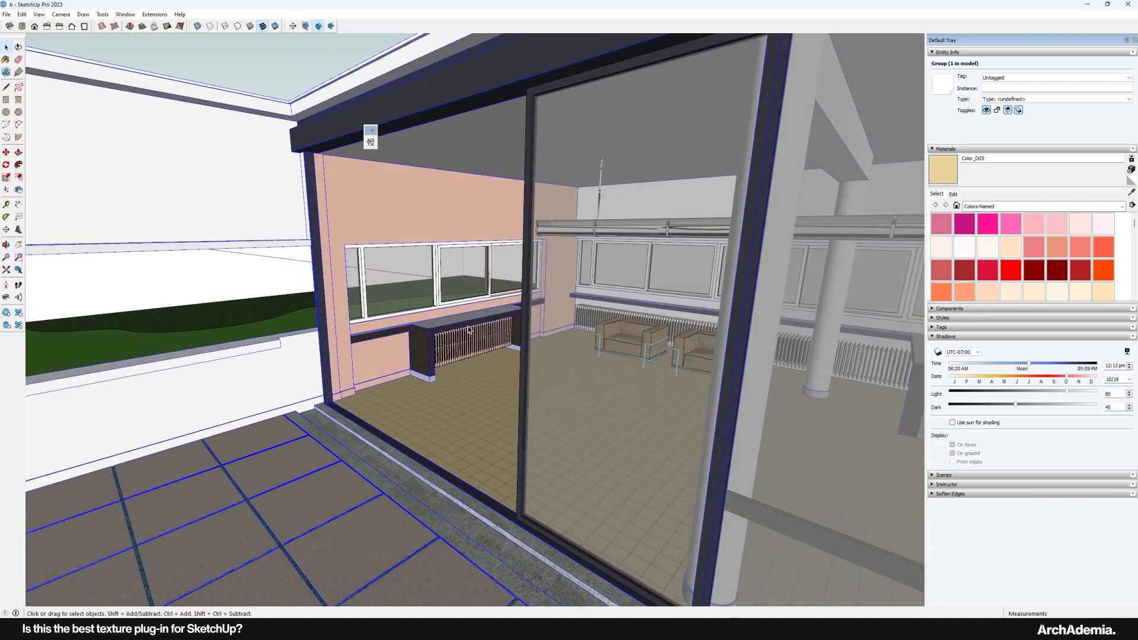
{"action": "scroll", "coordinate": [465, 339], "scroll_direction": "up", "scroll_amount": 3}
{"action": "scroll", "coordinate": [465, 340], "scroll_direction": "up", "scroll_amount": 3}
{"action": "middle_click_drag", "start_coordinate": [466, 340], "coordinate": [325, 251]}
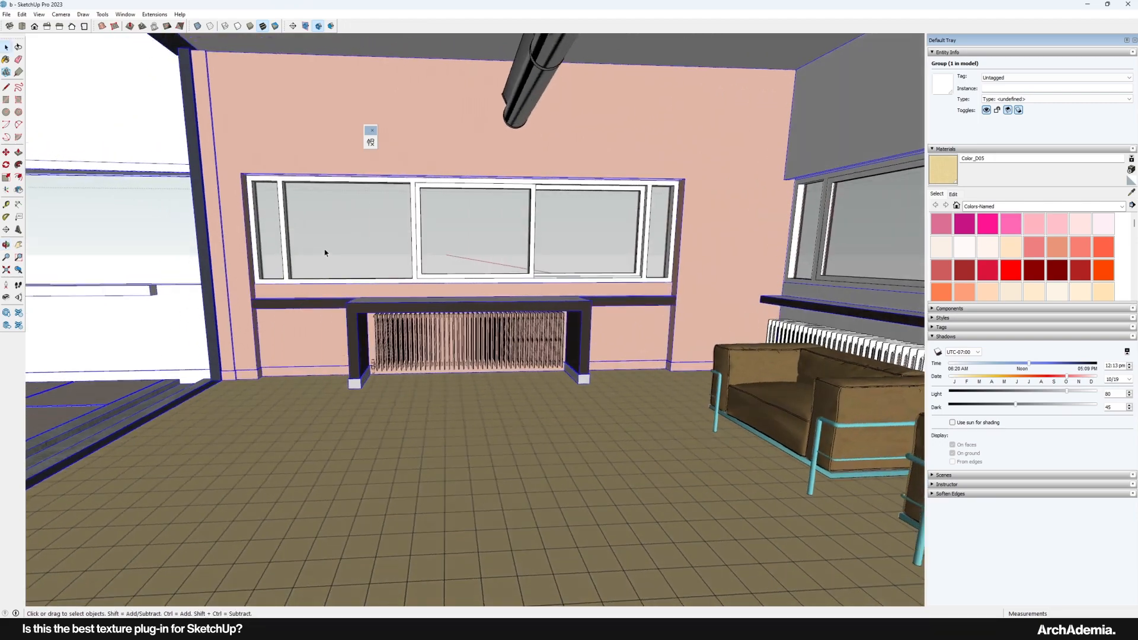
{"action": "scroll", "coordinate": [325, 251], "scroll_direction": "down", "scroll_amount": 2}
{"action": "scroll", "coordinate": [347, 340], "scroll_direction": "down", "scroll_amount": 5}
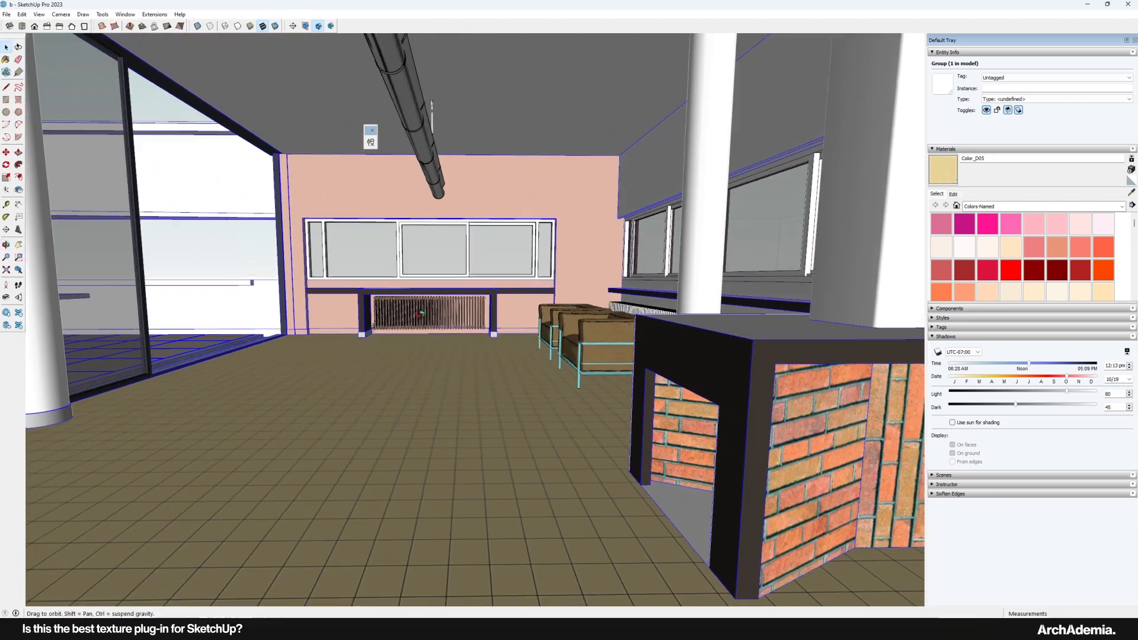
{"action": "scroll", "coordinate": [368, 316], "scroll_direction": "down", "scroll_amount": 5}
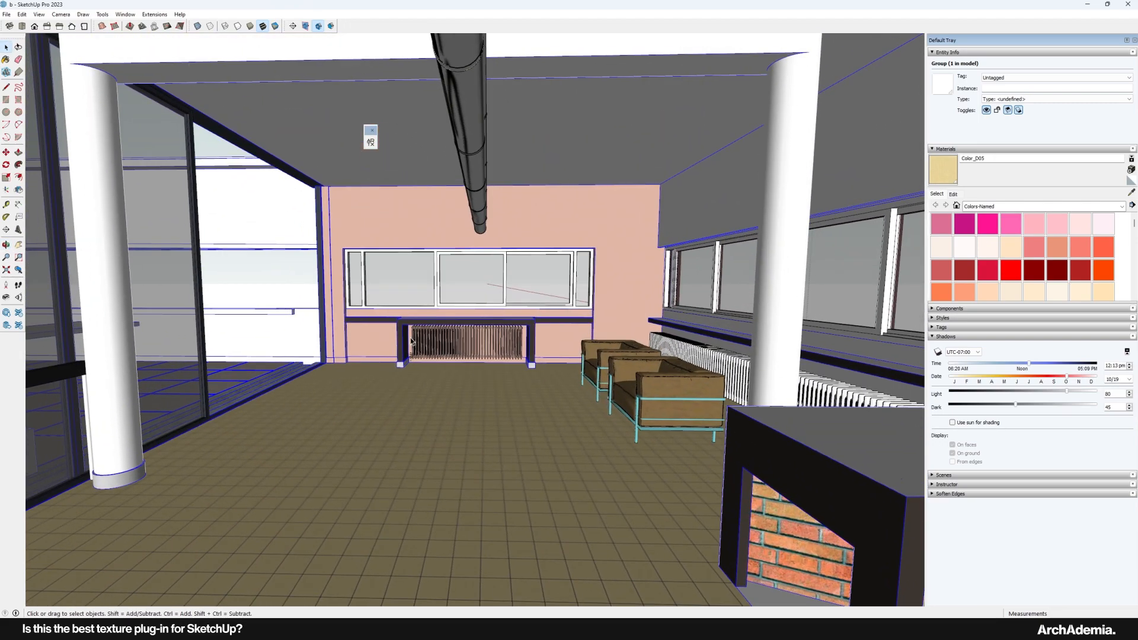
{"action": "middle_click_drag", "start_coordinate": [350, 329], "coordinate": [488, 349]}
{"action": "scroll", "coordinate": [462, 332], "scroll_direction": "up", "scroll_amount": 5}
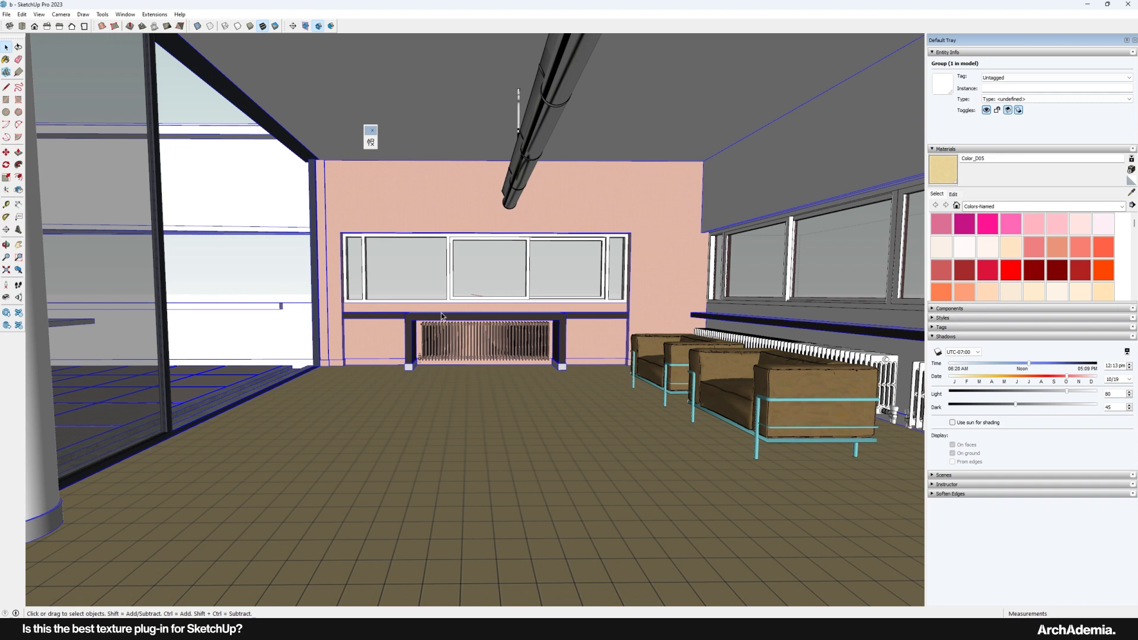
{"action": "scroll", "coordinate": [441, 309], "scroll_direction": "down", "scroll_amount": 2}
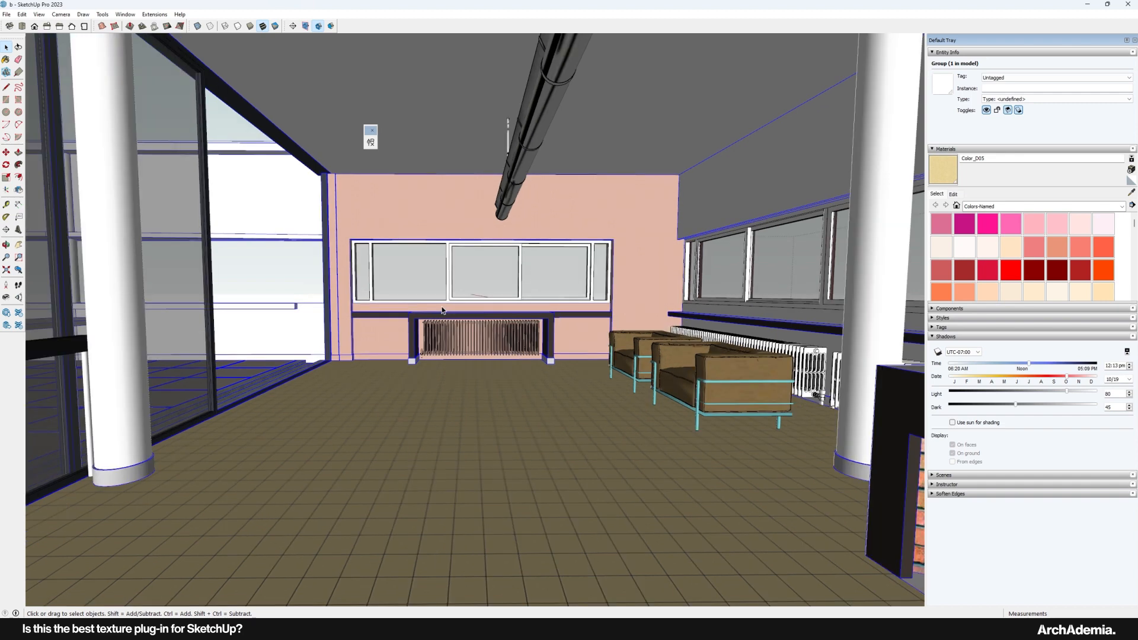
{"action": "scroll", "coordinate": [444, 430], "scroll_direction": "up", "scroll_amount": 1}
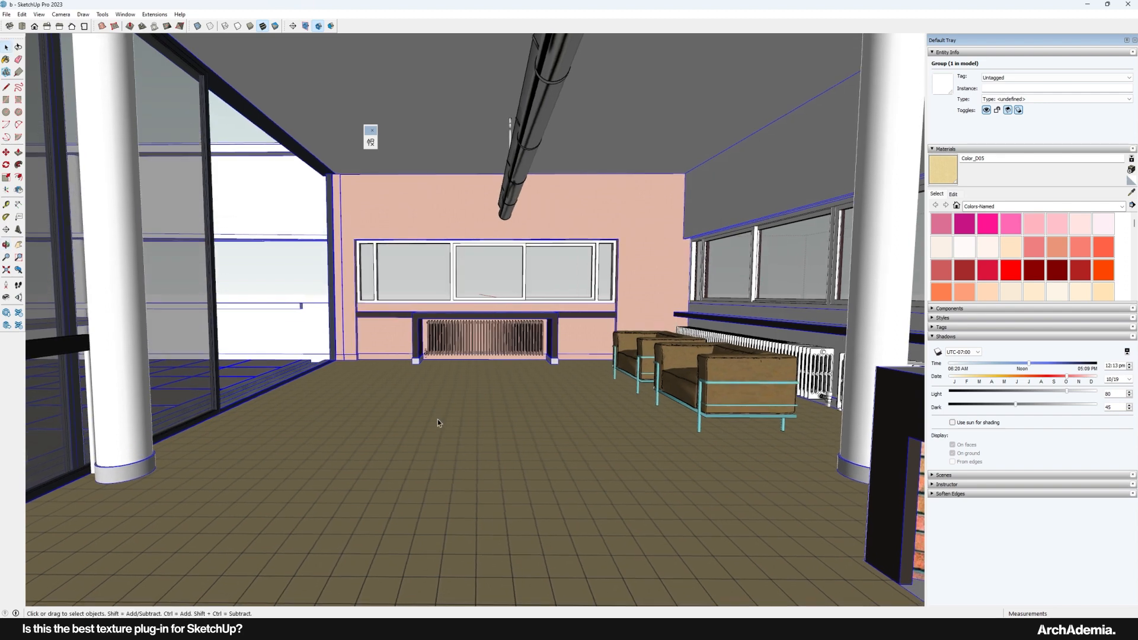
Open the Architextures texture library and place its window over the middle of the model
{"action": "left_click", "coordinate": [371, 143]}
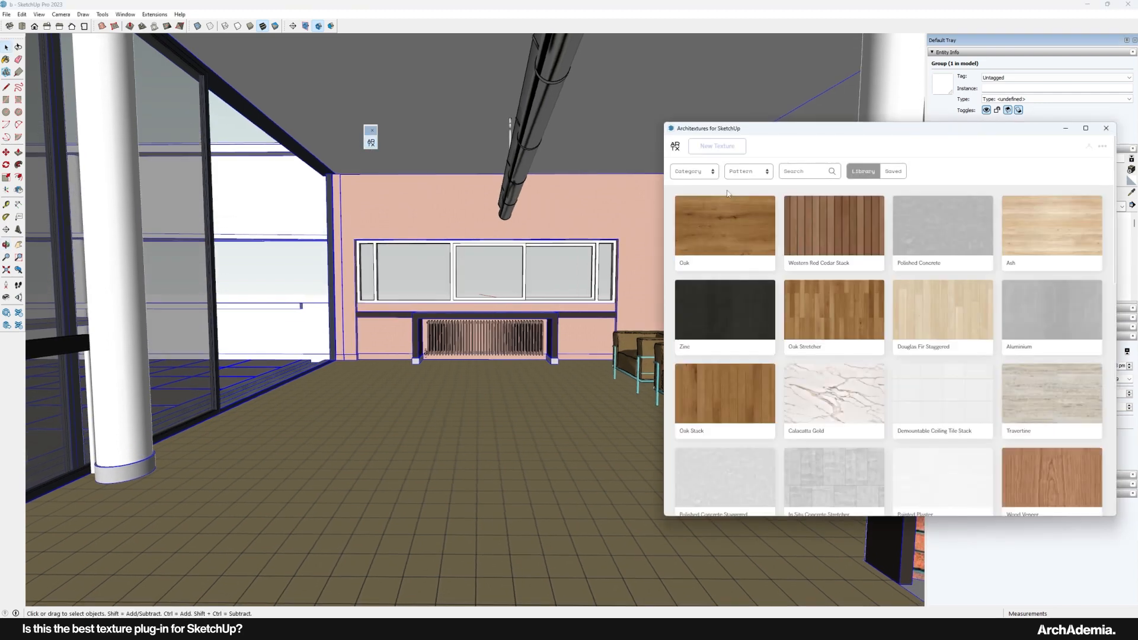
{"action": "left_click_drag", "start_coordinate": [722, 134], "coordinate": [402, 162]}
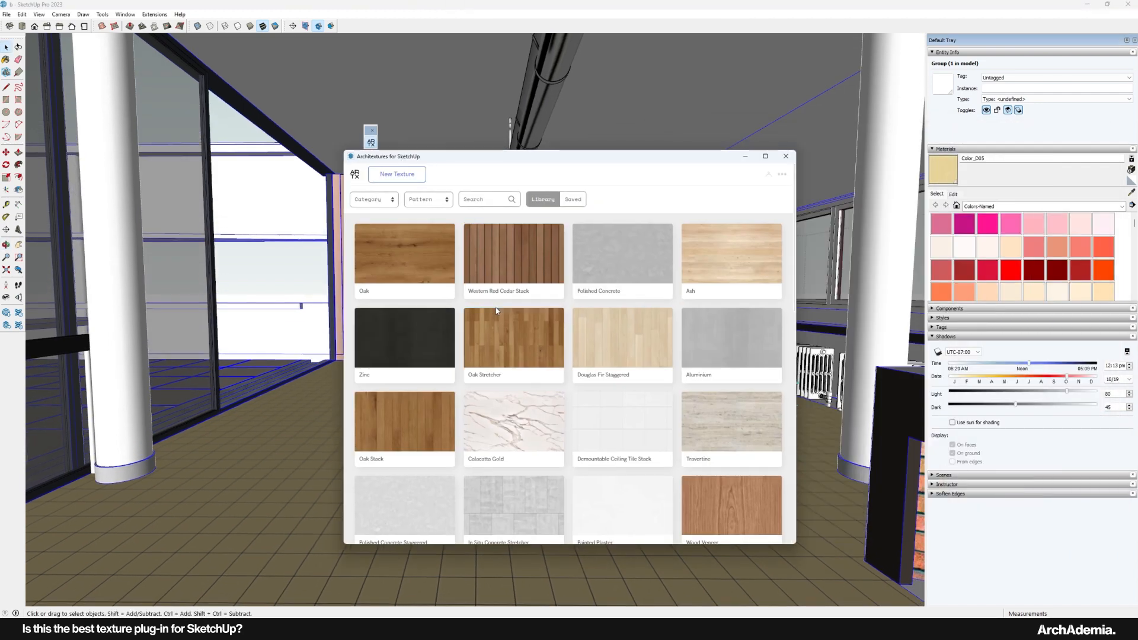
{"action": "left_click_drag", "start_coordinate": [443, 162], "coordinate": [411, 144]}
{"action": "scroll", "coordinate": [462, 272], "scroll_direction": "down", "scroll_amount": 2}
{"action": "scroll", "coordinate": [462, 277], "scroll_direction": "up", "scroll_amount": 2}
Open the Western Red Cedar Stack texture for editing and widen the Architextures window
{"action": "left_click", "coordinate": [463, 254]}
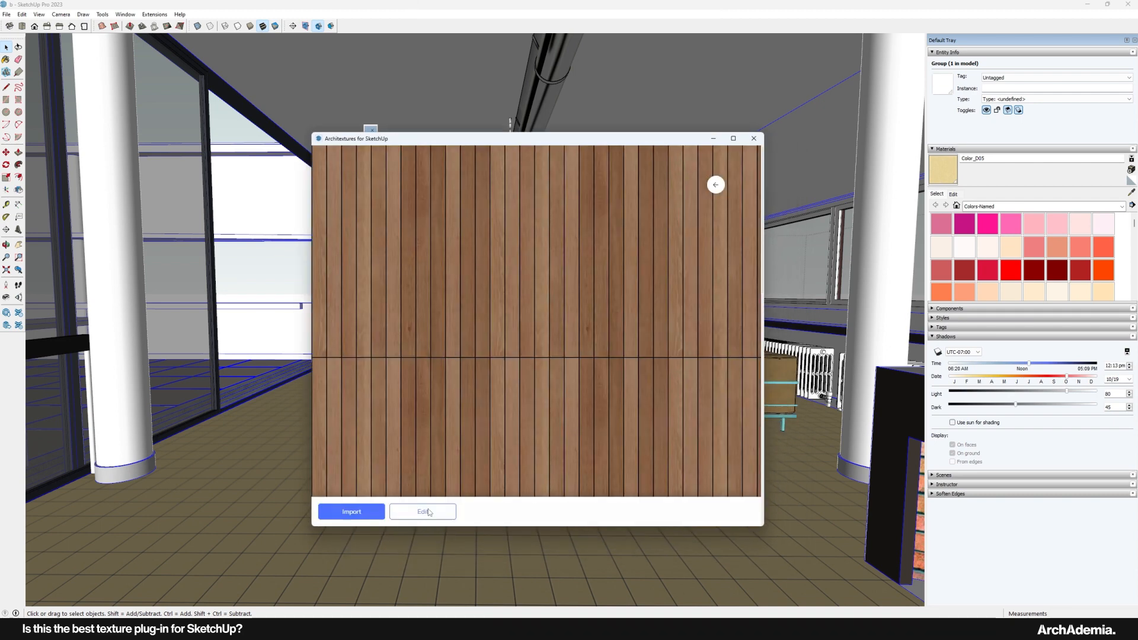
{"action": "left_click_drag", "start_coordinate": [432, 141], "coordinate": [344, 104]}
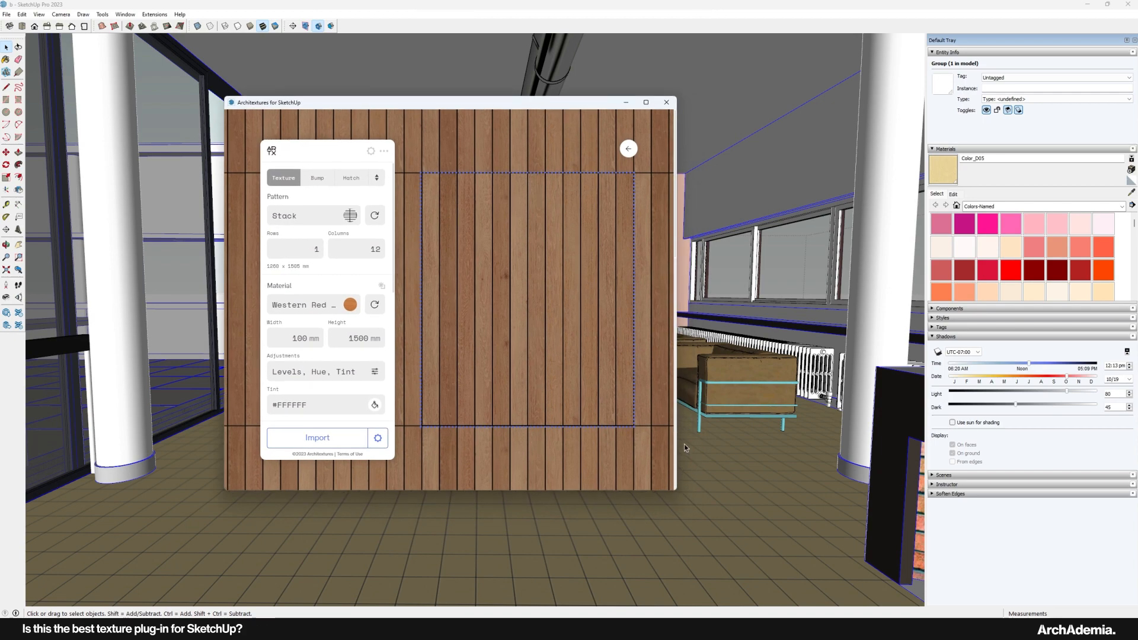
{"action": "left_click_drag", "start_coordinate": [677, 444], "coordinate": [880, 443]}
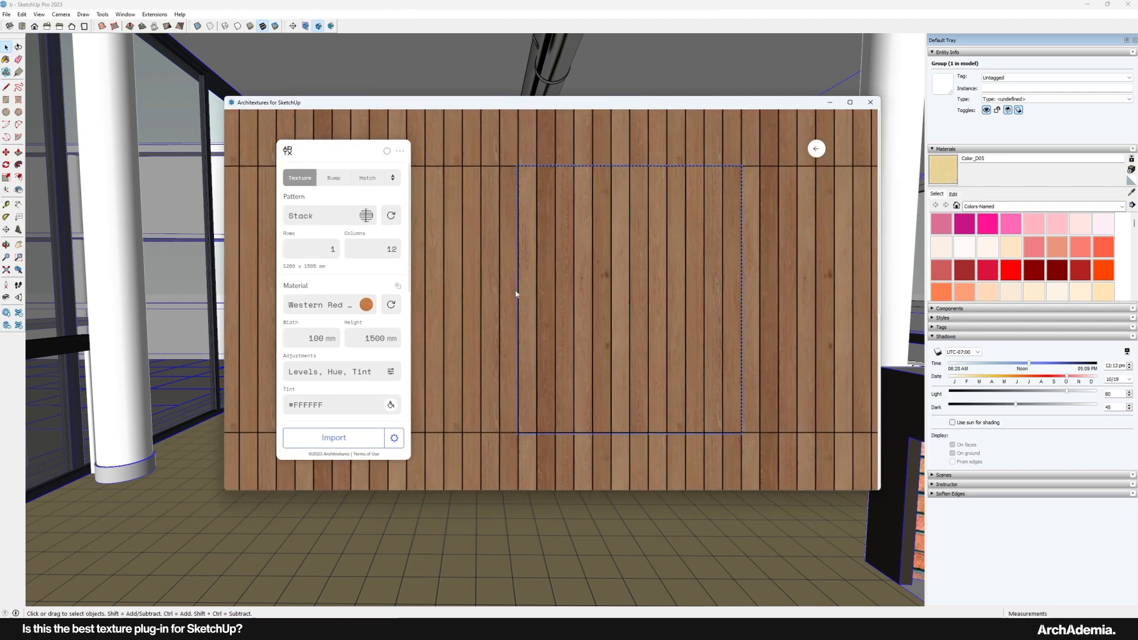
Try the Chevron, European Fan, and Star and Cross patterns on the Western Red Cedar texture
{"action": "left_click", "coordinate": [354, 222]}
{"action": "left_click", "coordinate": [569, 325]}
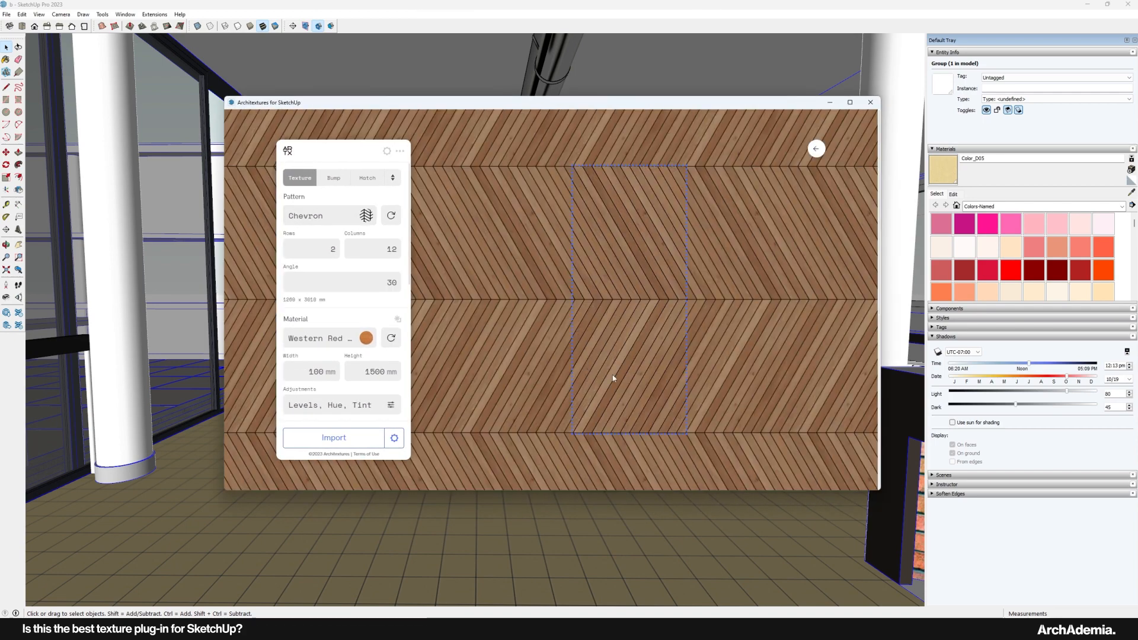
{"action": "left_click", "coordinate": [360, 218]}
{"action": "scroll", "coordinate": [671, 330], "scroll_direction": "down", "scroll_amount": 6}
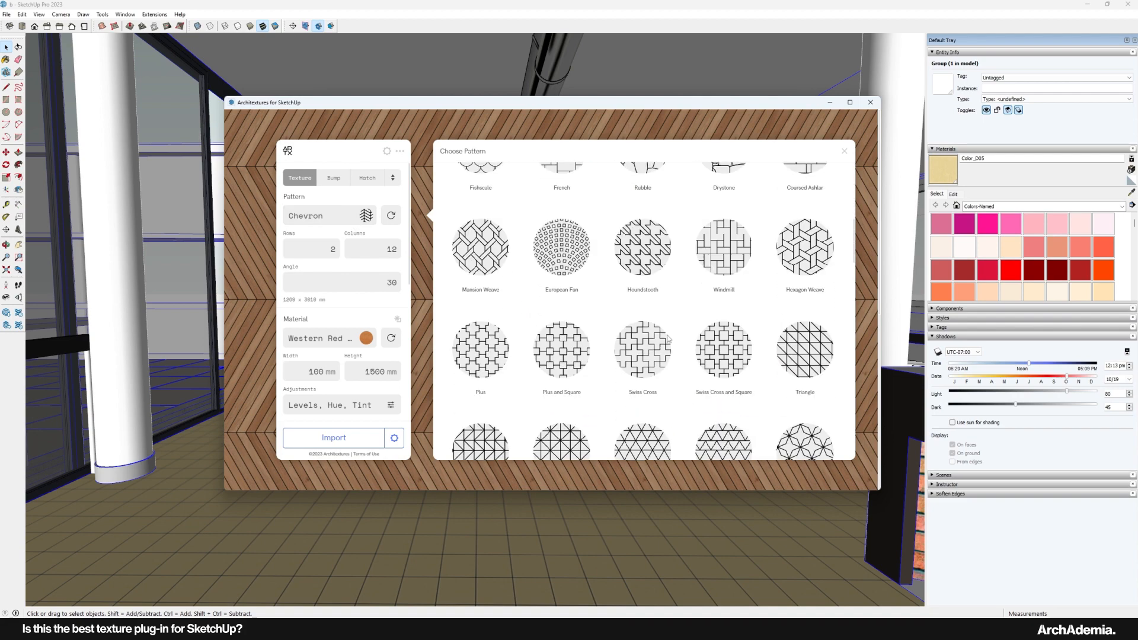
{"action": "left_click", "coordinate": [561, 219]}
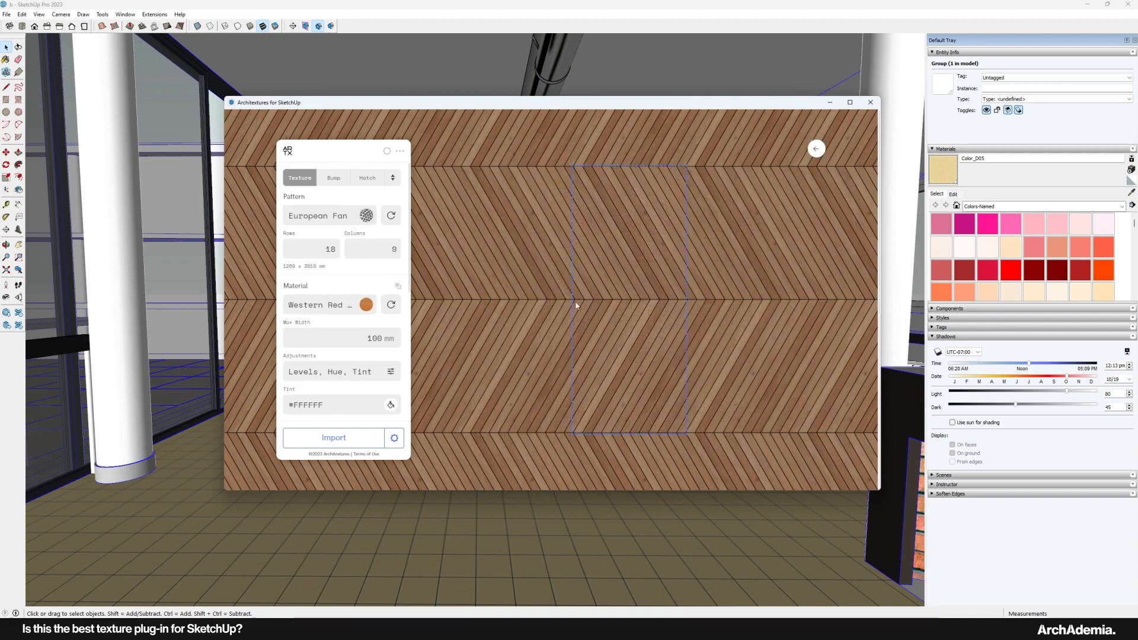
{"action": "left_click", "coordinate": [368, 218]}
{"action": "scroll", "coordinate": [643, 330], "scroll_direction": "down", "scroll_amount": 4}
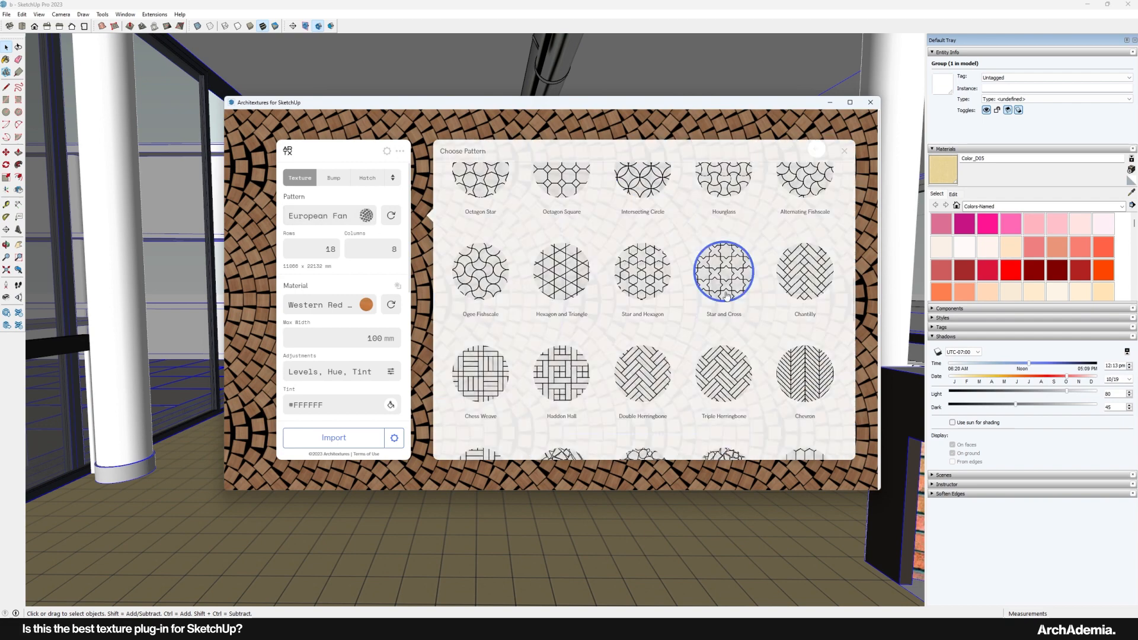
{"action": "left_click", "coordinate": [724, 280]}
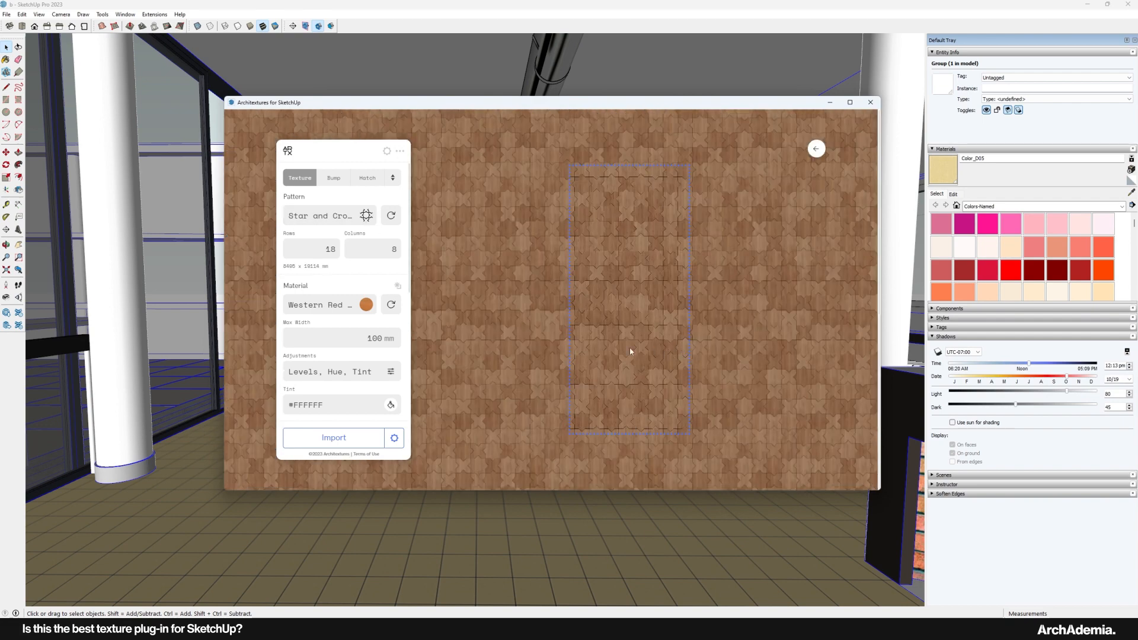
Set the texture's pattern to Stack and its material width and height to 500 mm each
{"action": "left_click", "coordinate": [365, 217]}
{"action": "scroll", "coordinate": [572, 231], "scroll_direction": "up", "scroll_amount": 4}
{"action": "left_click", "coordinate": [575, 221]}
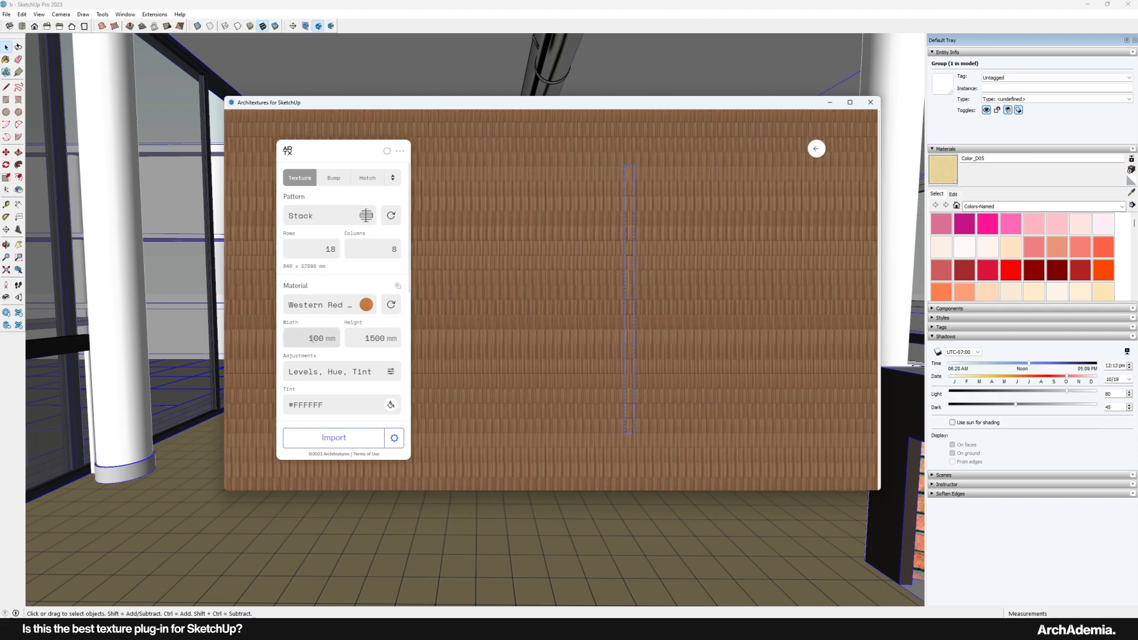
{"action": "left_click", "coordinate": [370, 337]}
{"action": "key", "text": "BackSpace"}
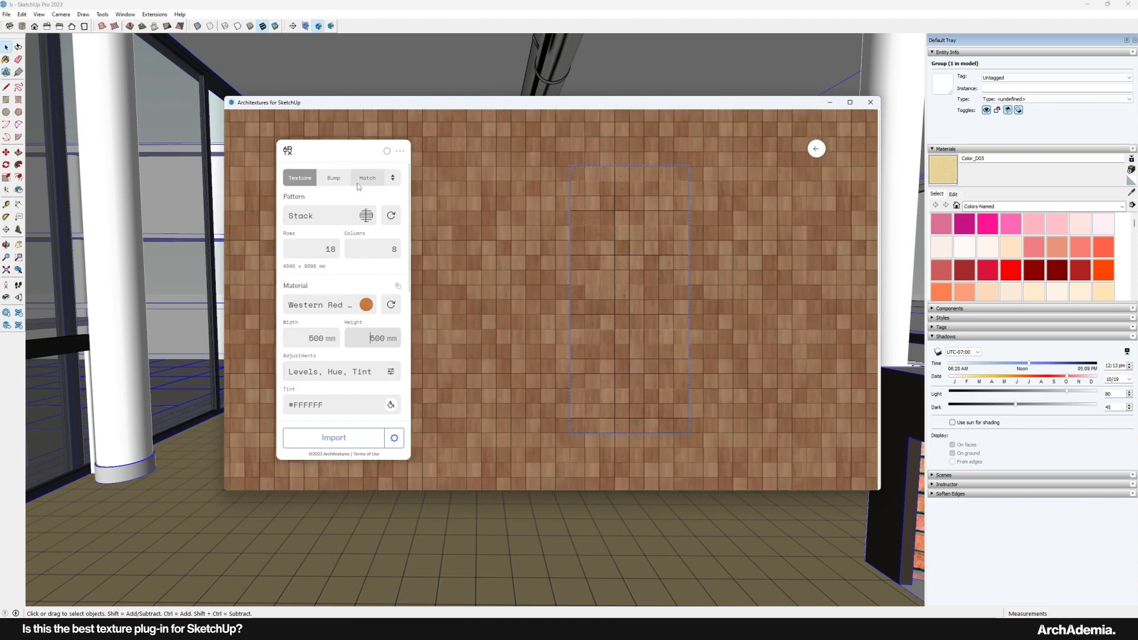
Set the import size to High Resolution with a height of 8192 px
{"action": "left_click", "coordinate": [394, 438]}
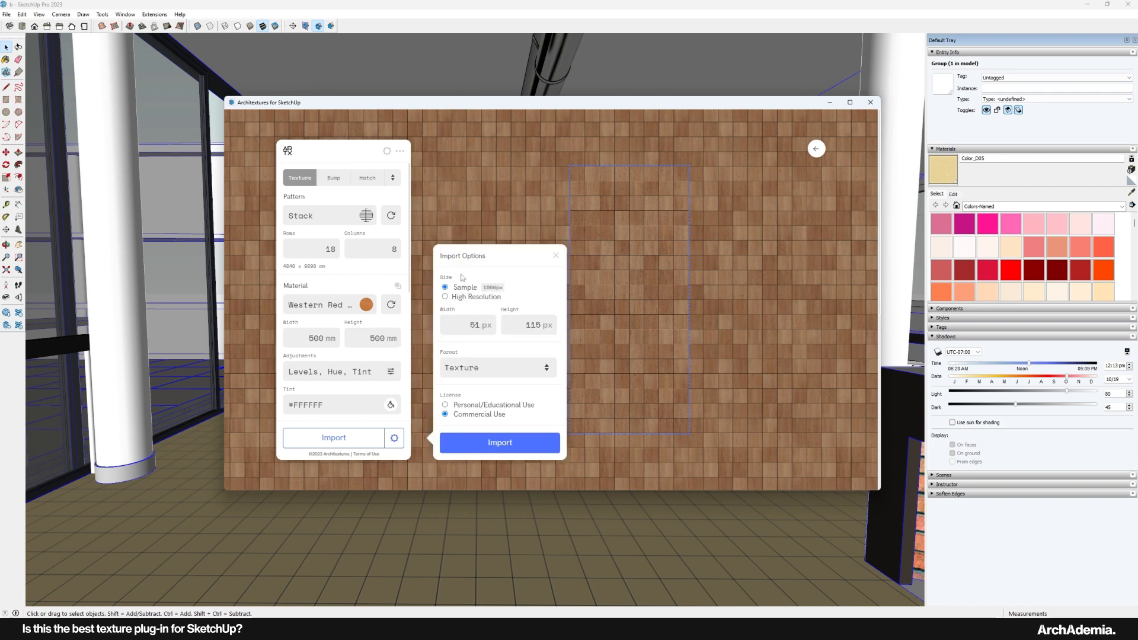
{"action": "left_click", "coordinate": [465, 298]}
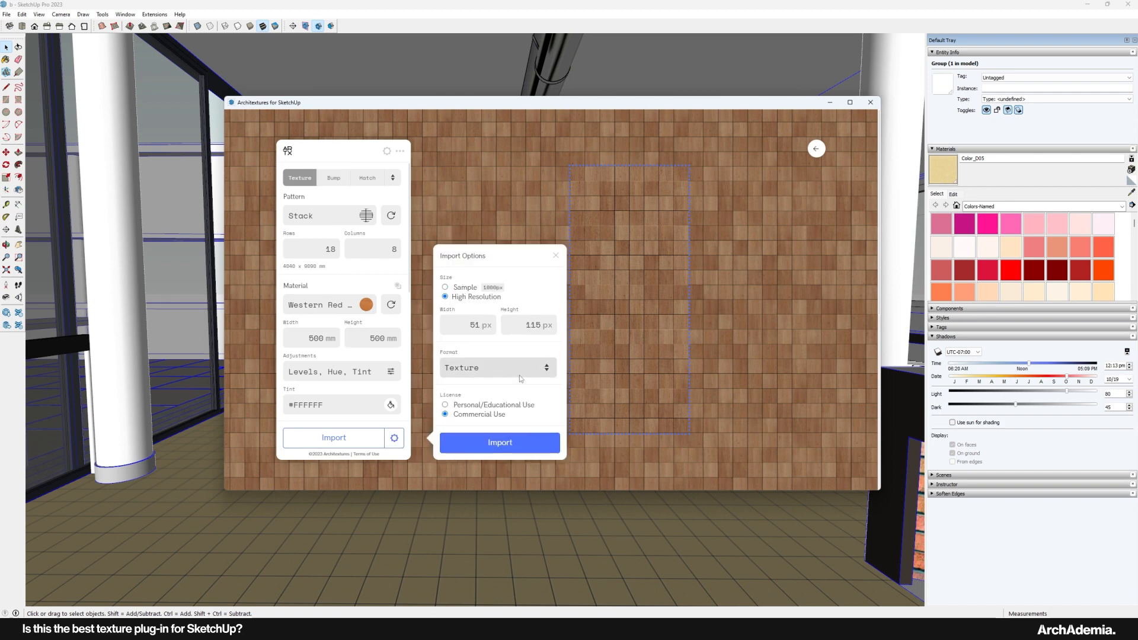
{"action": "left_click_drag", "start_coordinate": [478, 325], "coordinate": [450, 326]}
{"action": "type", "text": "1000"}
{"action": "key", "text": "BackSpace"}
{"action": "key", "text": "BackSpace"}
{"action": "key", "text": "BackSpace"}
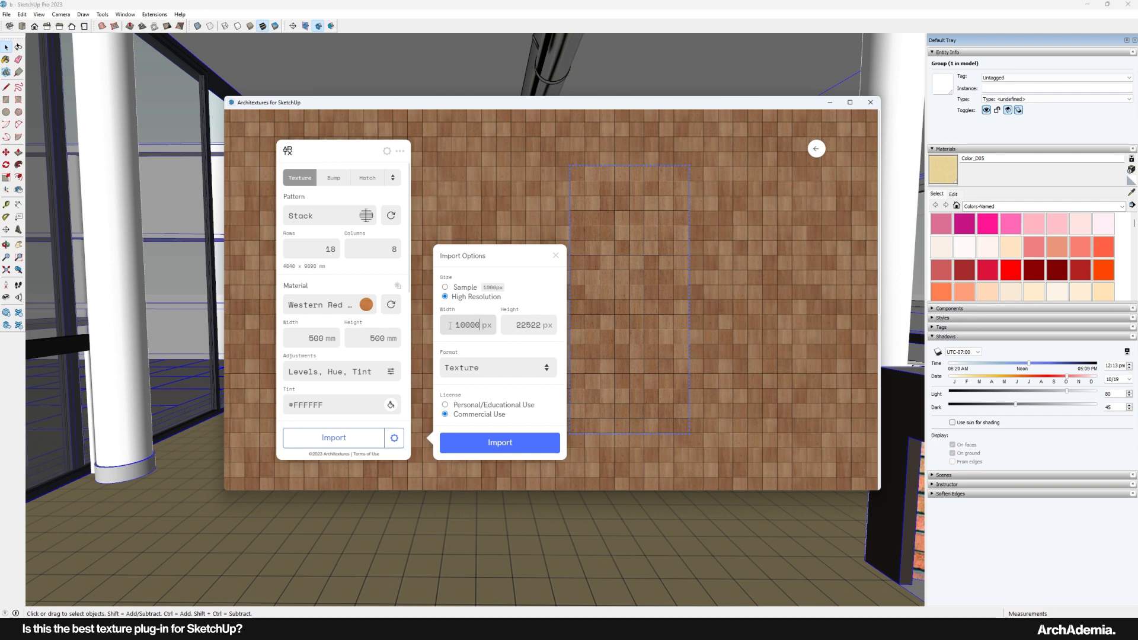
{"action": "type", "text": "5000"}
{"action": "double_click", "coordinate": [536, 325]}
{"action": "type", "text": "8192"}
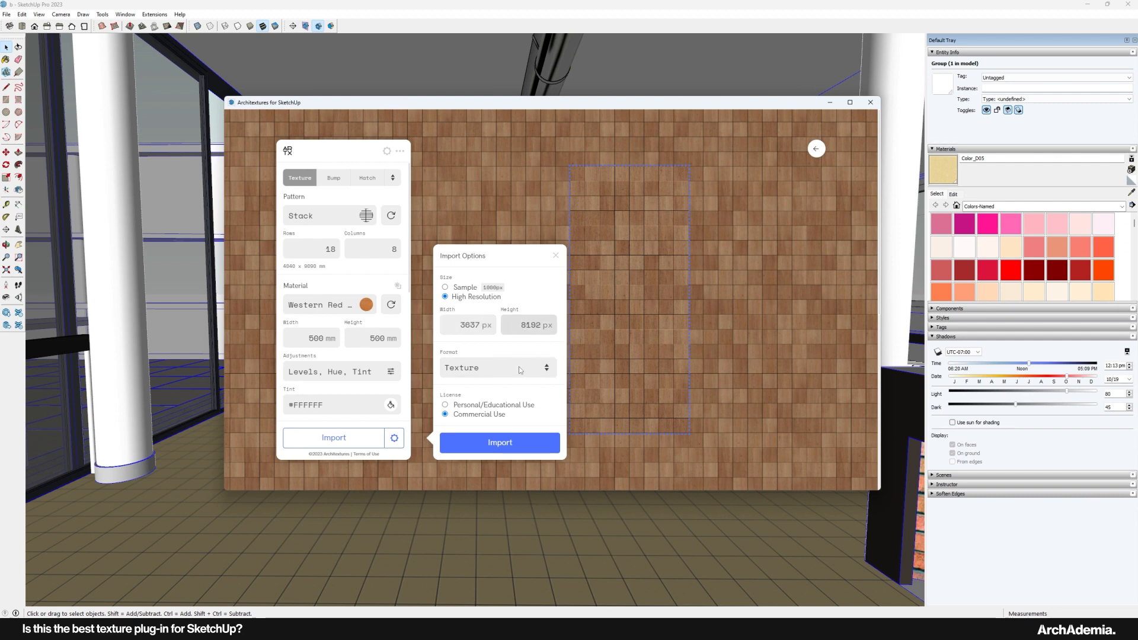
Preview the texture's Bump, Hatch and Roughness maps, and return to the Texture view
{"action": "left_click", "coordinate": [361, 178]}
{"action": "left_click", "coordinate": [340, 180]}
{"action": "left_click", "coordinate": [358, 179]}
{"action": "left_click", "coordinate": [335, 179]}
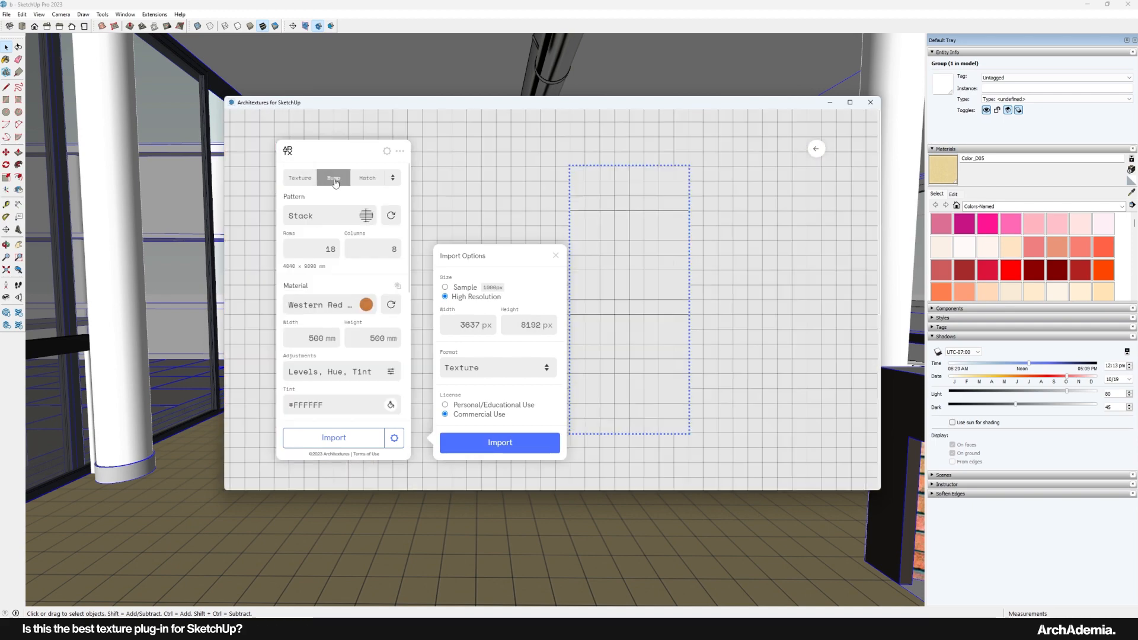
{"action": "left_click", "coordinate": [367, 179]}
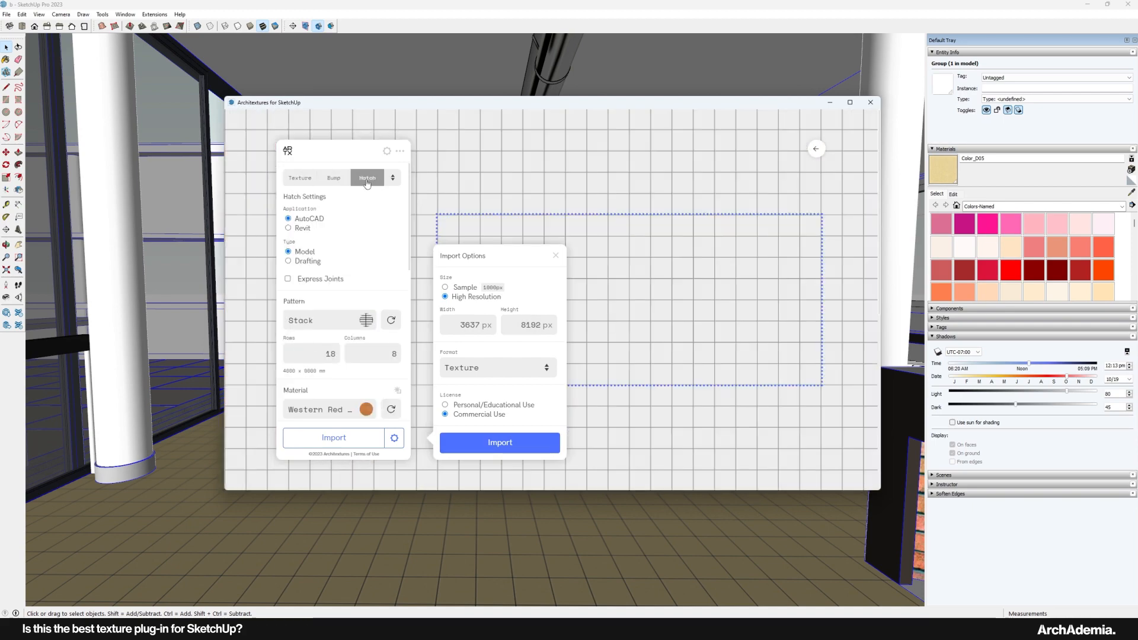
{"action": "left_click", "coordinate": [333, 178]}
{"action": "left_click", "coordinate": [393, 179]}
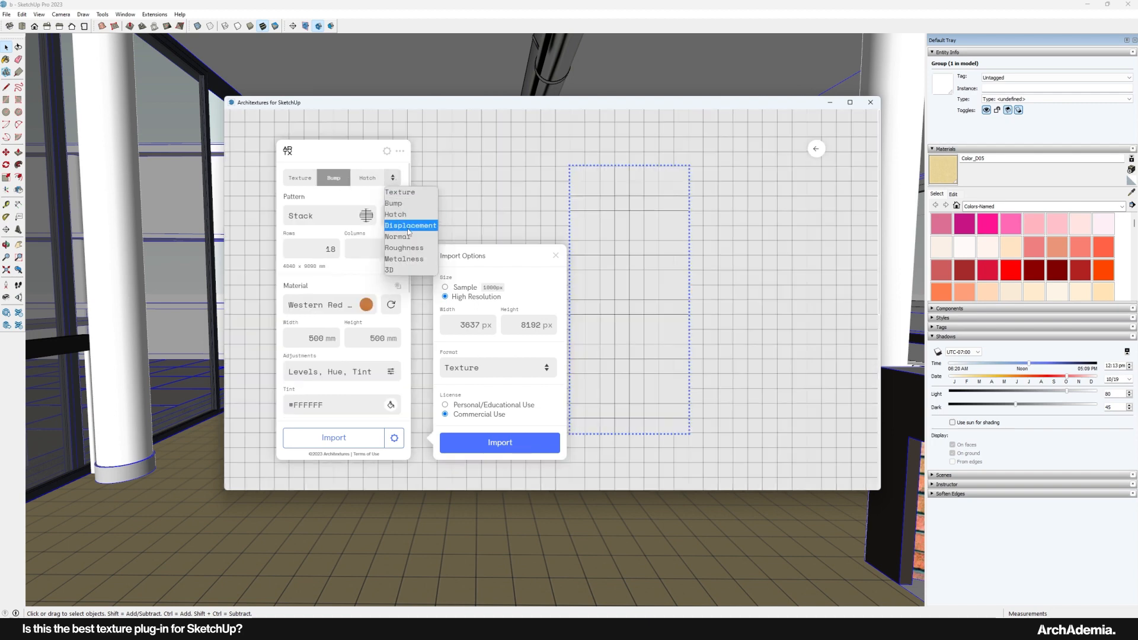
{"action": "left_click", "coordinate": [403, 247]}
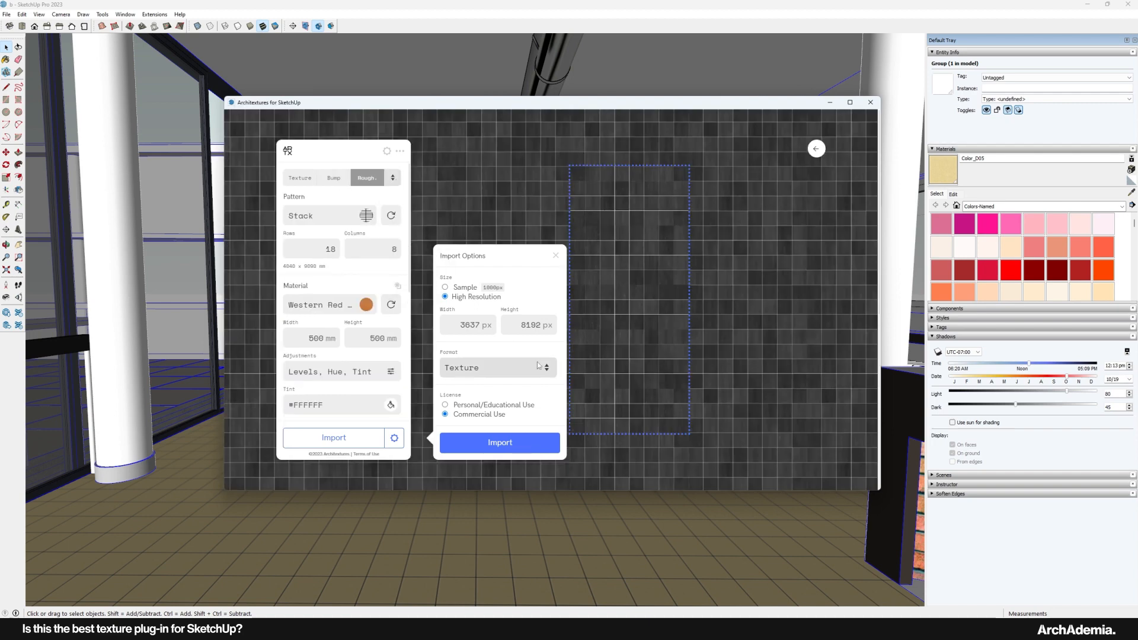
{"action": "left_click", "coordinate": [313, 181]}
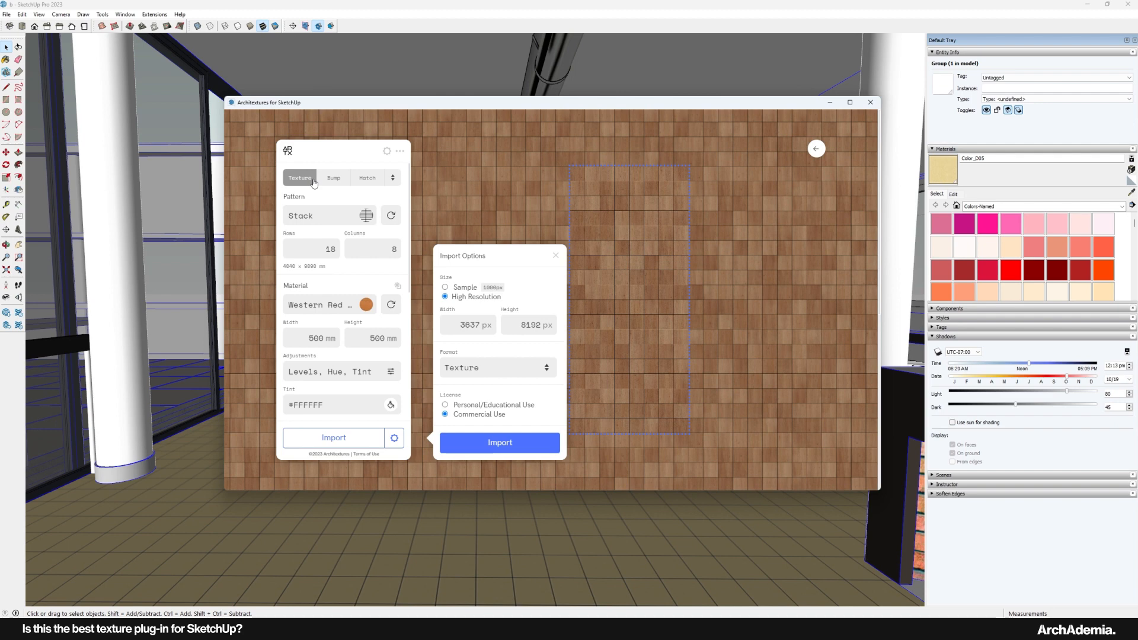
Leave the Western Red Cedar texture and measure the width of one square floor tile with the Line tool
{"action": "left_click", "coordinate": [816, 148]}
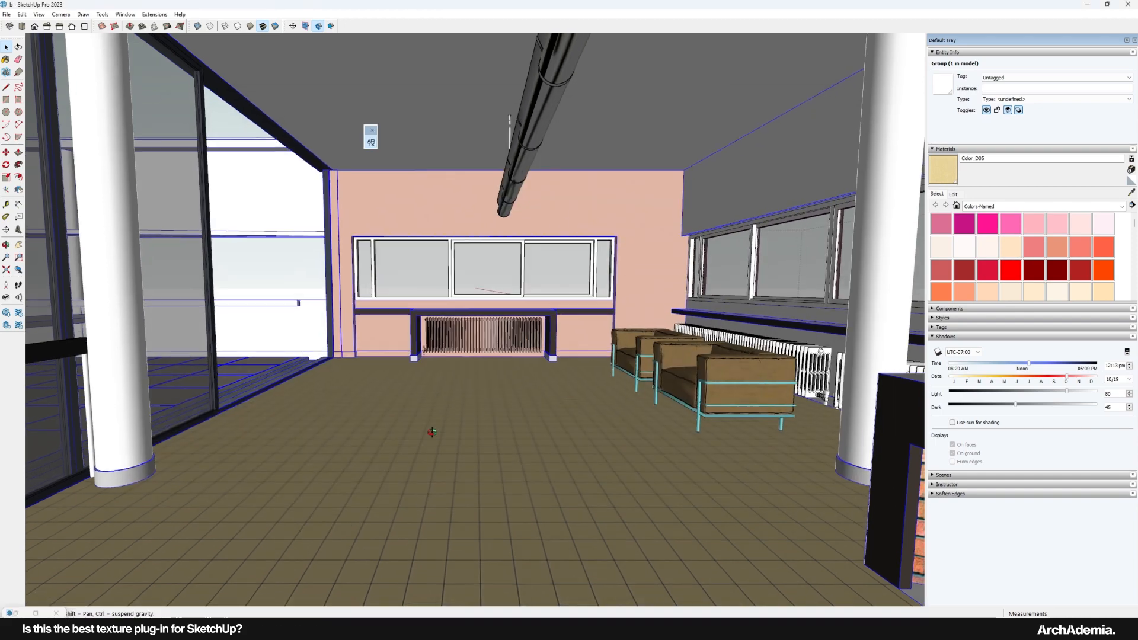
{"action": "mouse_move", "coordinate": [432, 432]}
{"action": "middle_mouse_down"}
{"action": "mouse_move", "coordinate": [411, 463]}
{"action": "mouse_move", "coordinate": [381, 326]}
{"action": "mouse_move", "coordinate": [378, 342]}
{"action": "middle_mouse_up"}
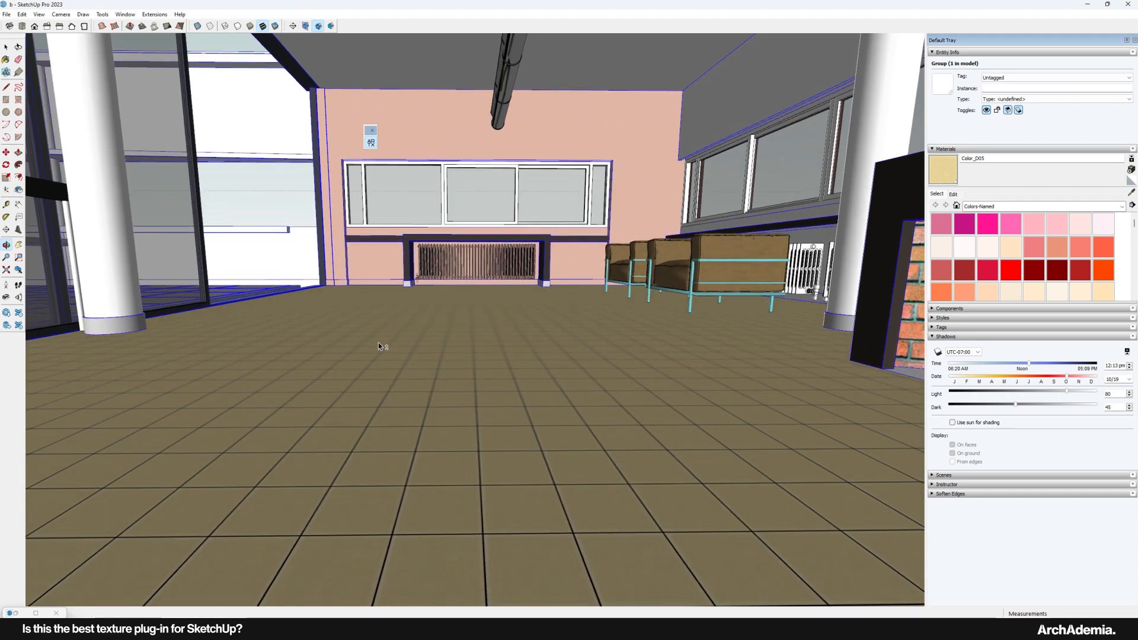
{"action": "key", "text": "l"}
{"action": "mouse_move", "coordinate": [425, 453]}
{"action": "middle_mouse_down"}
{"action": "mouse_move", "coordinate": [428, 470]}
{"action": "mouse_move", "coordinate": [400, 500]}
{"action": "middle_mouse_up"}
{"action": "scroll", "coordinate": [420, 500], "scroll_direction": "up", "scroll_amount": 1}
{"action": "scroll", "coordinate": [404, 496], "scroll_direction": "up", "scroll_amount": 1}
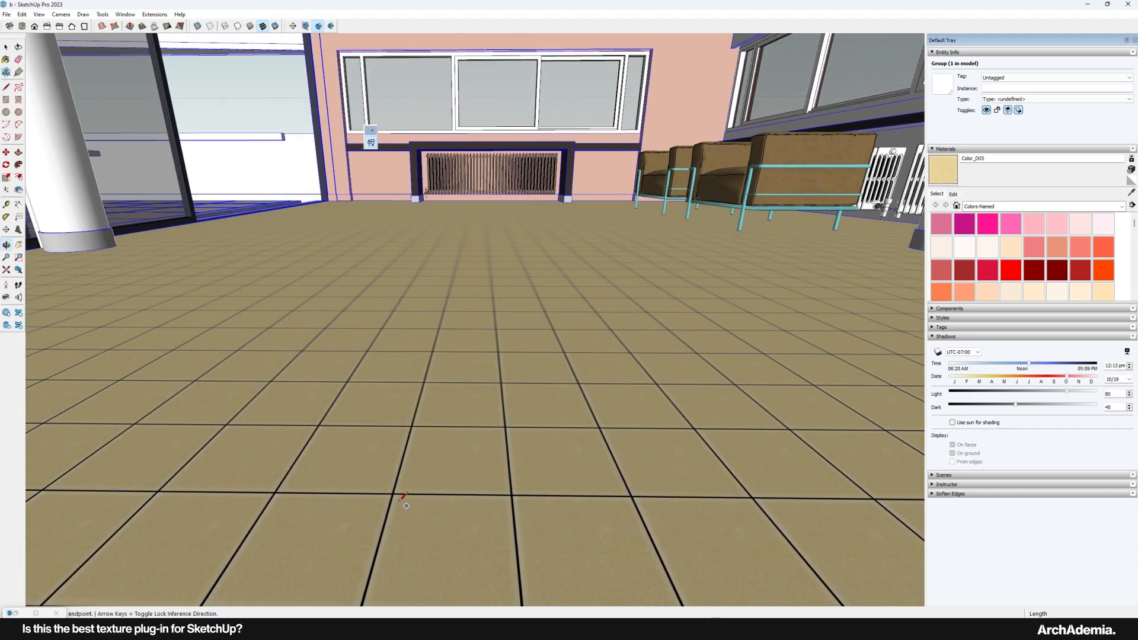
{"action": "left_click", "coordinate": [391, 494]}
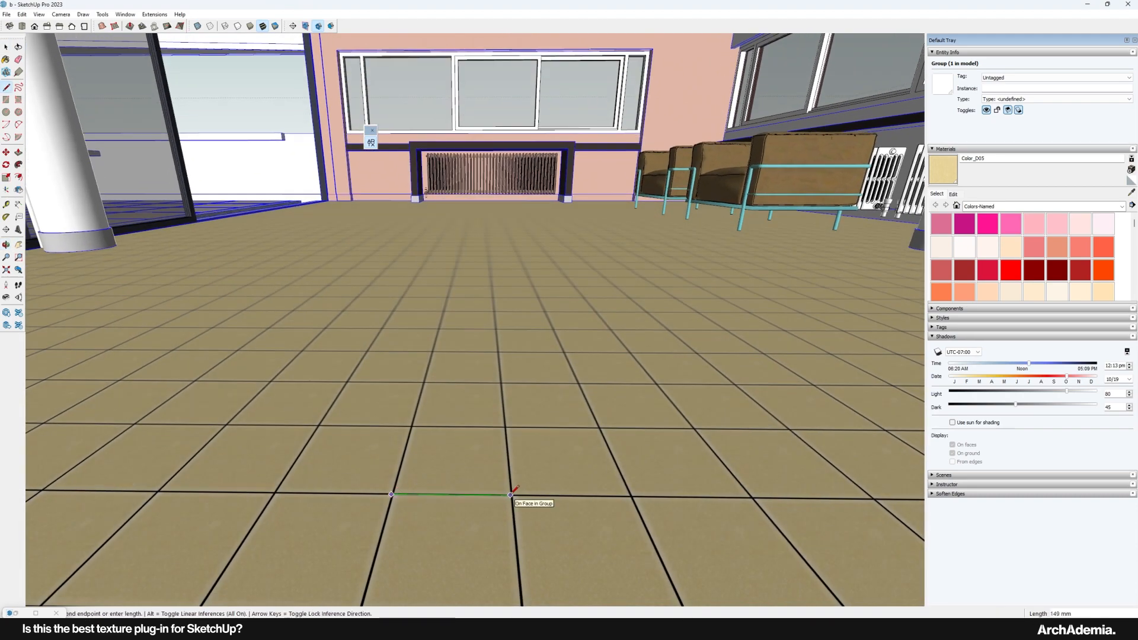
{"action": "key", "text": "Escape"}
Reopen the Architextures window, filter the library to the Tile category and open the light grey square Matte Stack texture
{"action": "scroll", "coordinate": [468, 491], "scroll_direction": "down", "scroll_amount": 1}
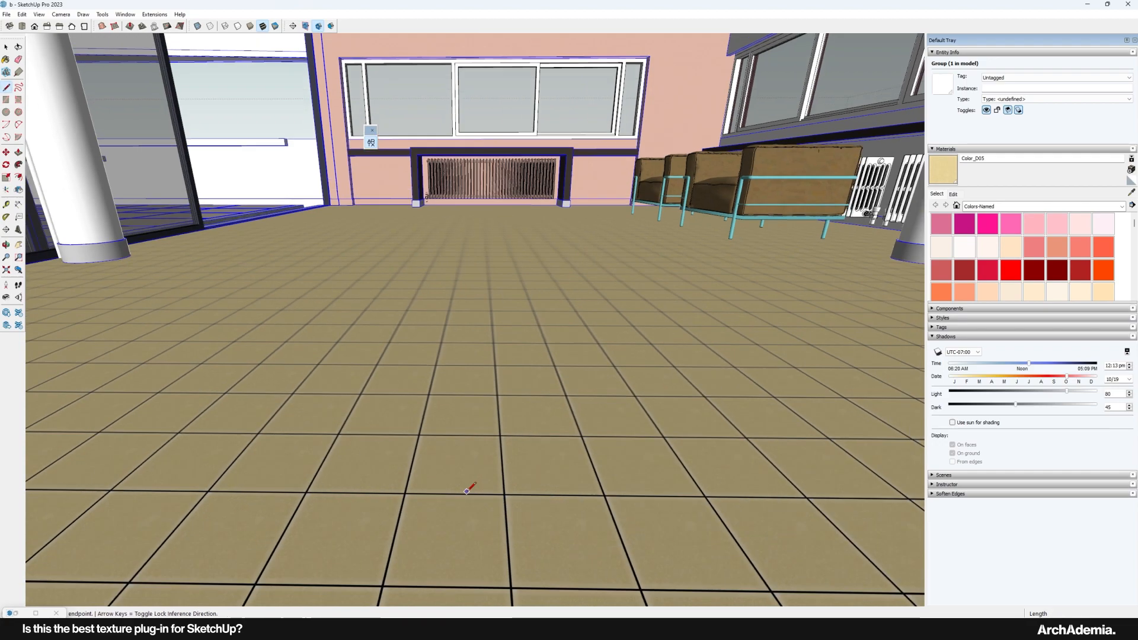
{"action": "scroll", "coordinate": [467, 492], "scroll_direction": "down", "scroll_amount": 2}
{"action": "middle_click_drag", "start_coordinate": [473, 433], "coordinate": [478, 448]}
{"action": "scroll", "coordinate": [453, 409], "scroll_direction": "down", "scroll_amount": 2}
{"action": "mouse_move", "coordinate": [451, 408]}
{"action": "middle_mouse_down"}
{"action": "mouse_move", "coordinate": [407, 417]}
{"action": "mouse_move", "coordinate": [381, 377]}
{"action": "mouse_move", "coordinate": [379, 332]}
{"action": "middle_mouse_up"}
{"action": "left_click", "coordinate": [371, 143]}
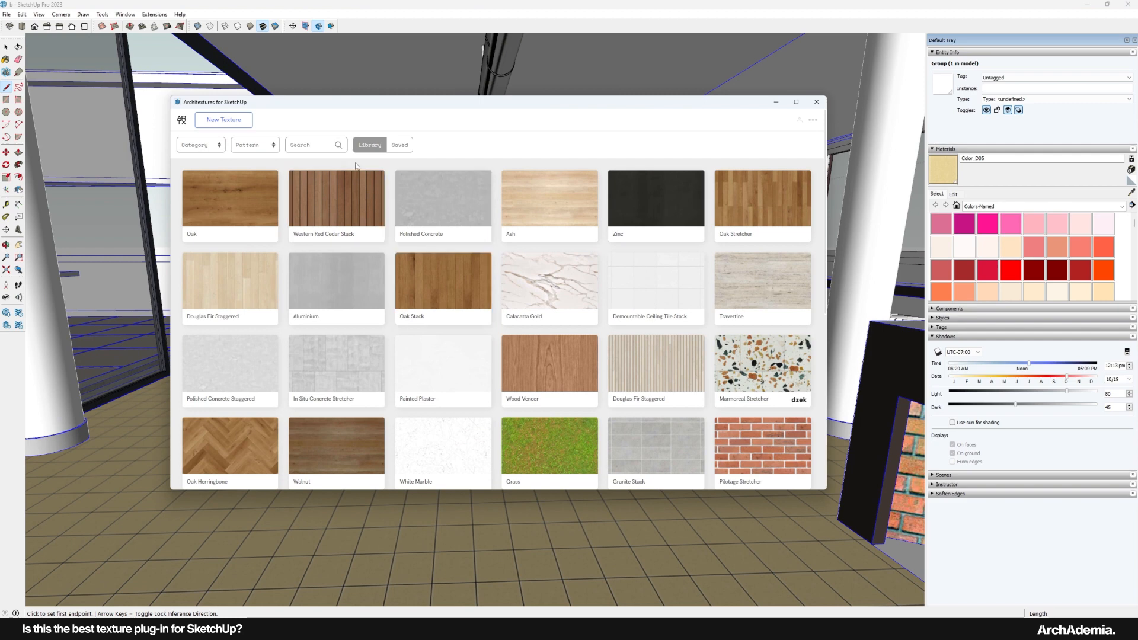
{"action": "left_click", "coordinate": [215, 146]}
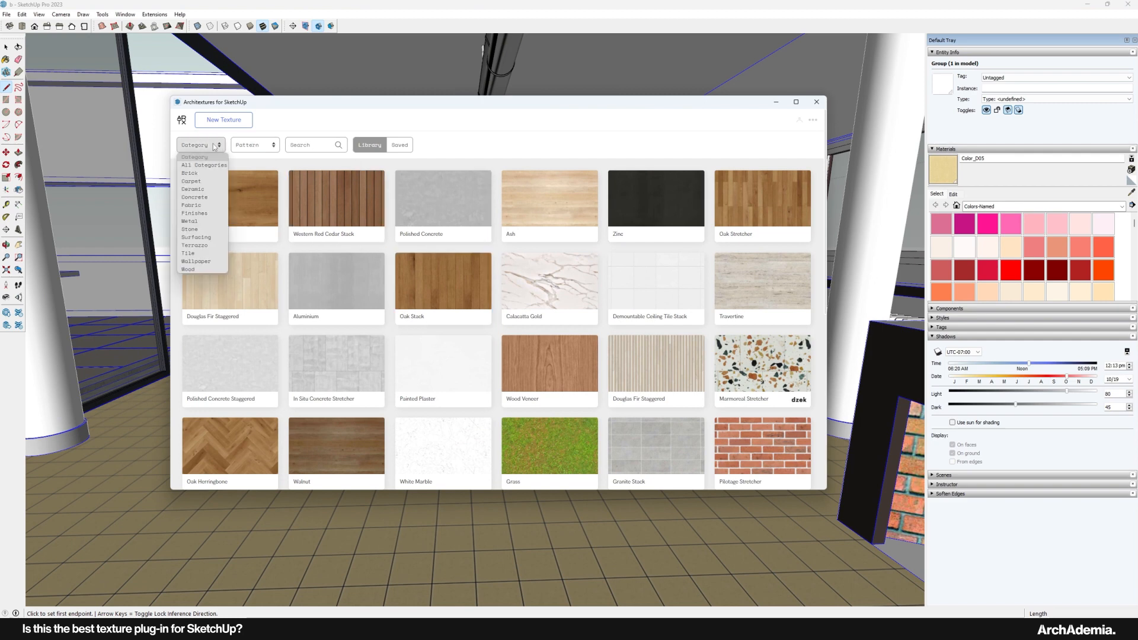
{"action": "left_click", "coordinate": [188, 254]}
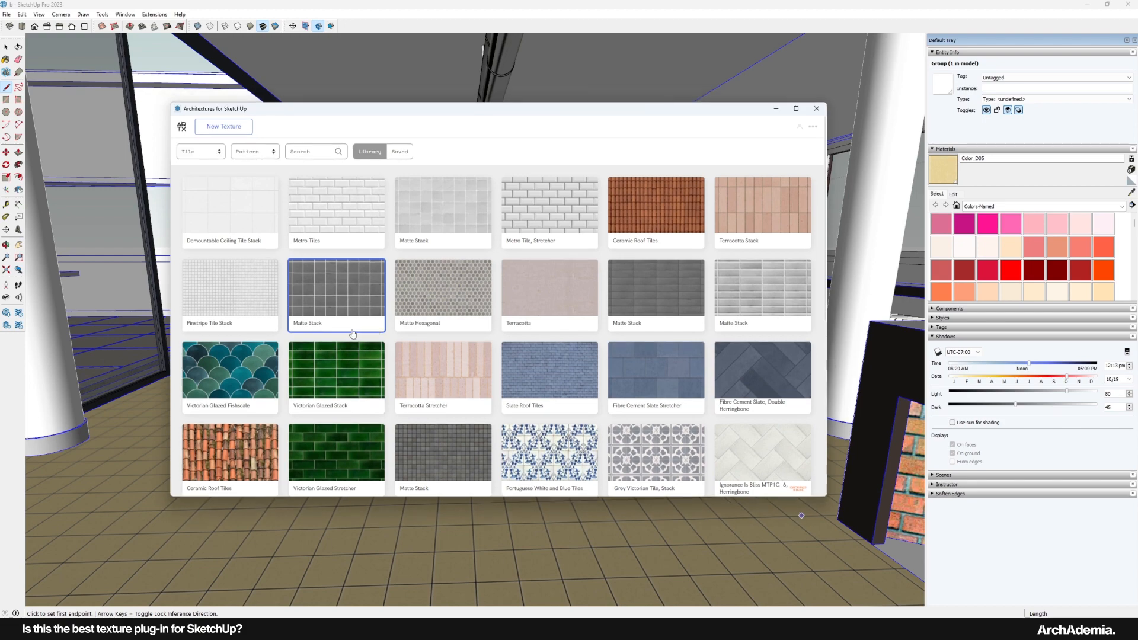
{"action": "left_click", "coordinate": [444, 214]}
{"action": "left_click", "coordinate": [293, 481]}
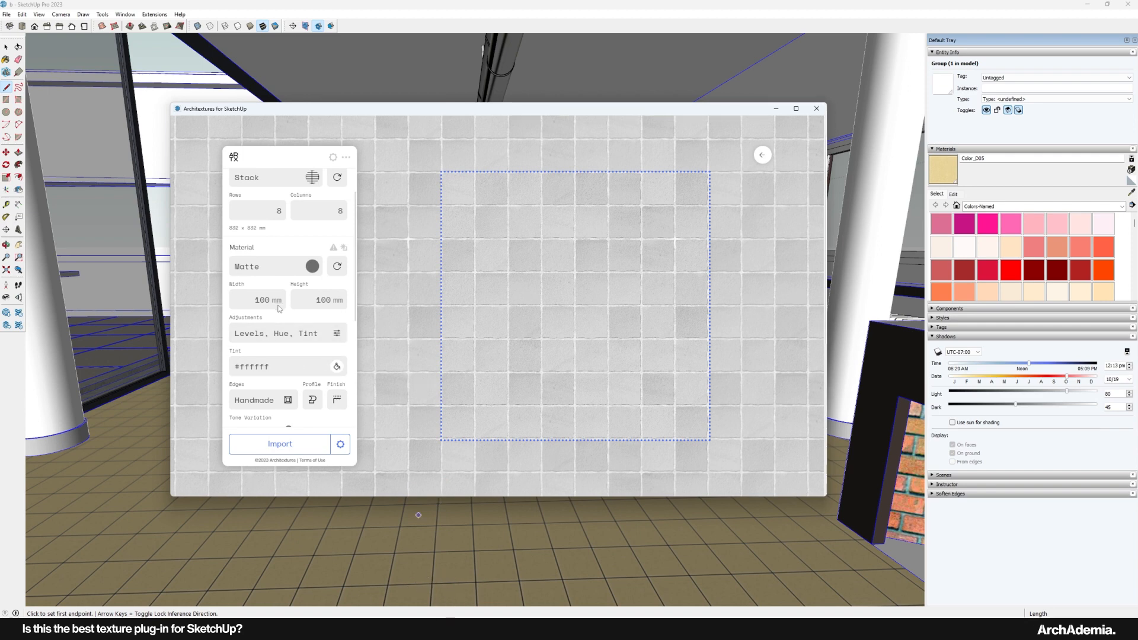
Set the Matte material's width and height to 150 mm each
{"action": "left_click", "coordinate": [243, 301]}
{"action": "type", "text": "150"}
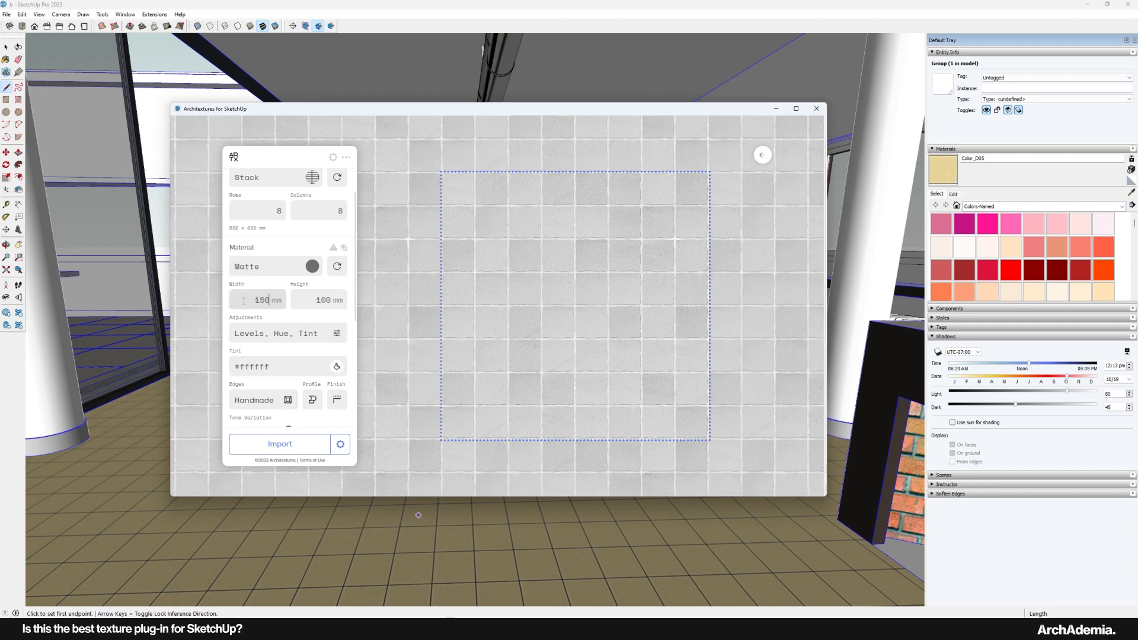
{"action": "left_click", "coordinate": [328, 307]}
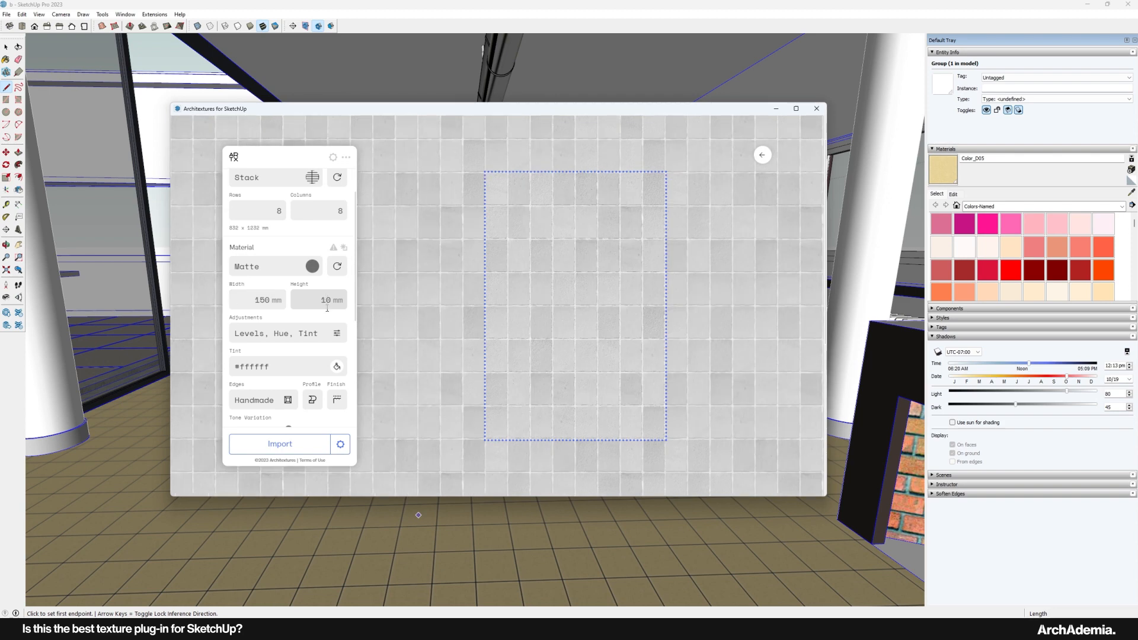
{"action": "key", "text": "Return"}
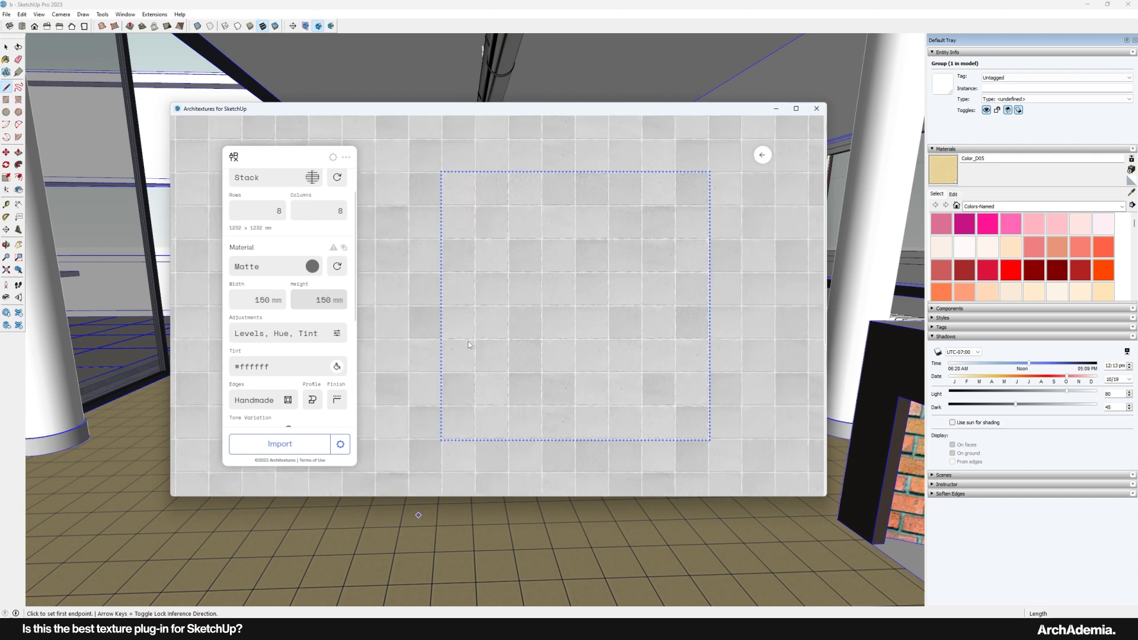
Change the pixel width of the High Resolution size in the tile texture's import options
{"action": "left_click", "coordinate": [340, 444]}
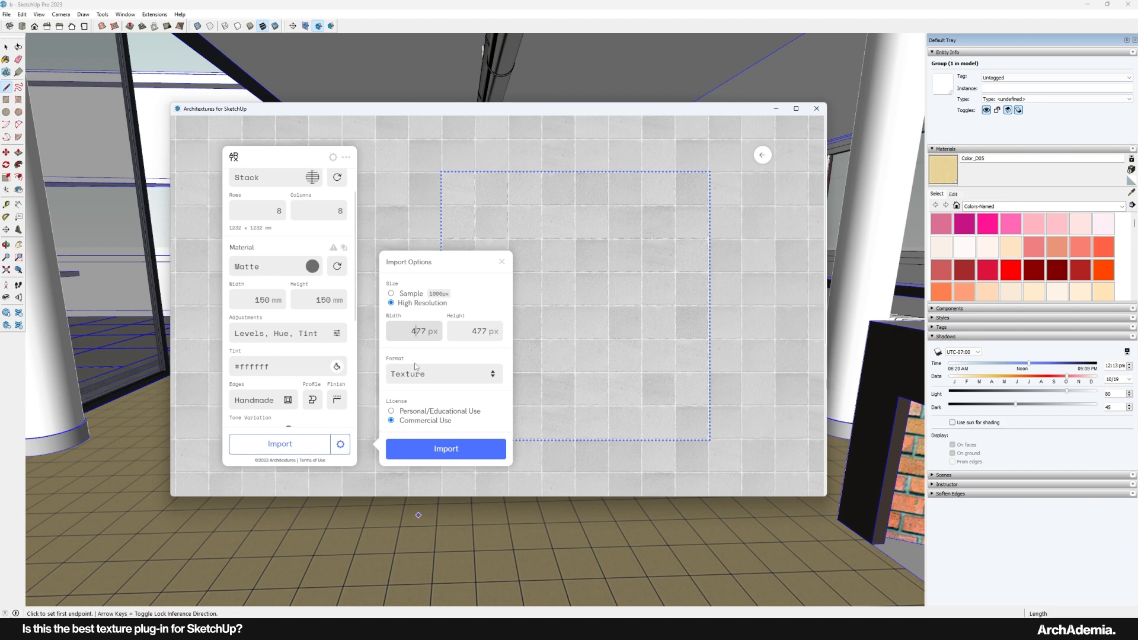
{"action": "type", "text": "0"}
{"action": "key", "text": "Delete"}
{"action": "key", "text": "Delete"}
{"action": "type", "text": "0"}
Browse the material library and change the tile material from Matte to the Painted Concrete finish
{"action": "left_click", "coordinate": [311, 266]}
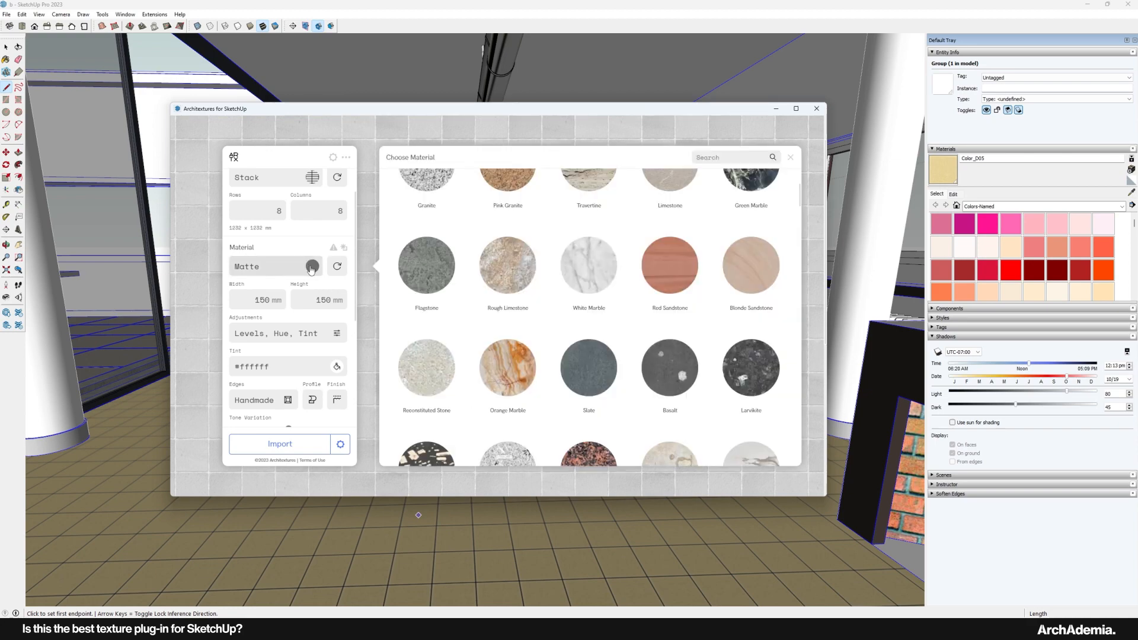
{"action": "scroll", "coordinate": [632, 349], "scroll_direction": "up", "scroll_amount": 3}
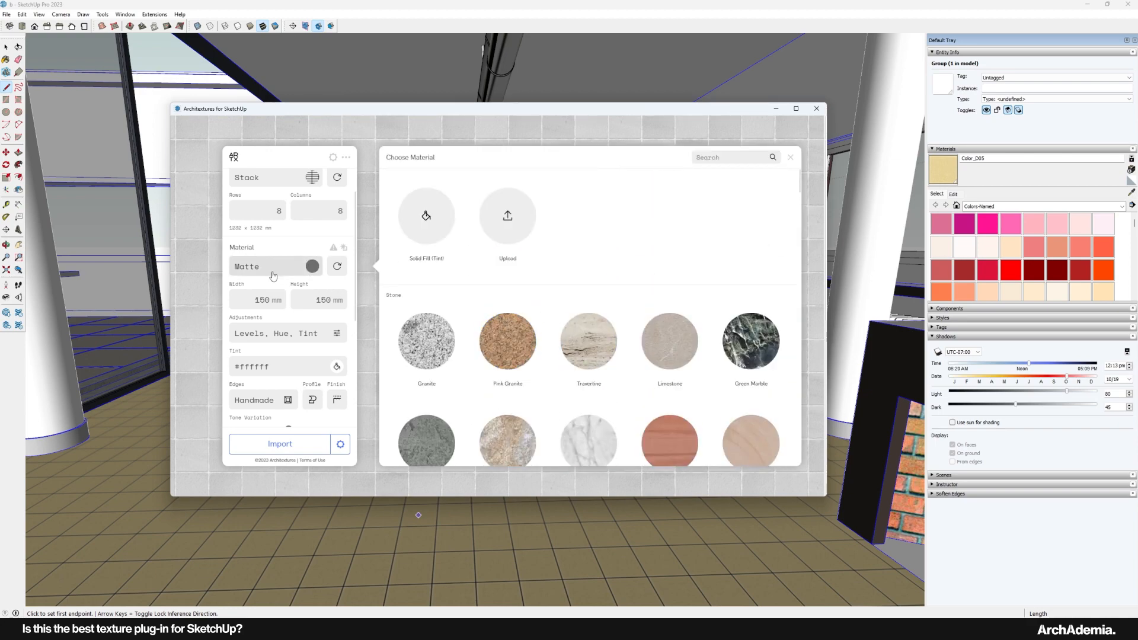
{"action": "scroll", "coordinate": [508, 341], "scroll_direction": "down", "scroll_amount": 8}
{"action": "scroll", "coordinate": [564, 343], "scroll_direction": "up", "scroll_amount": 3}
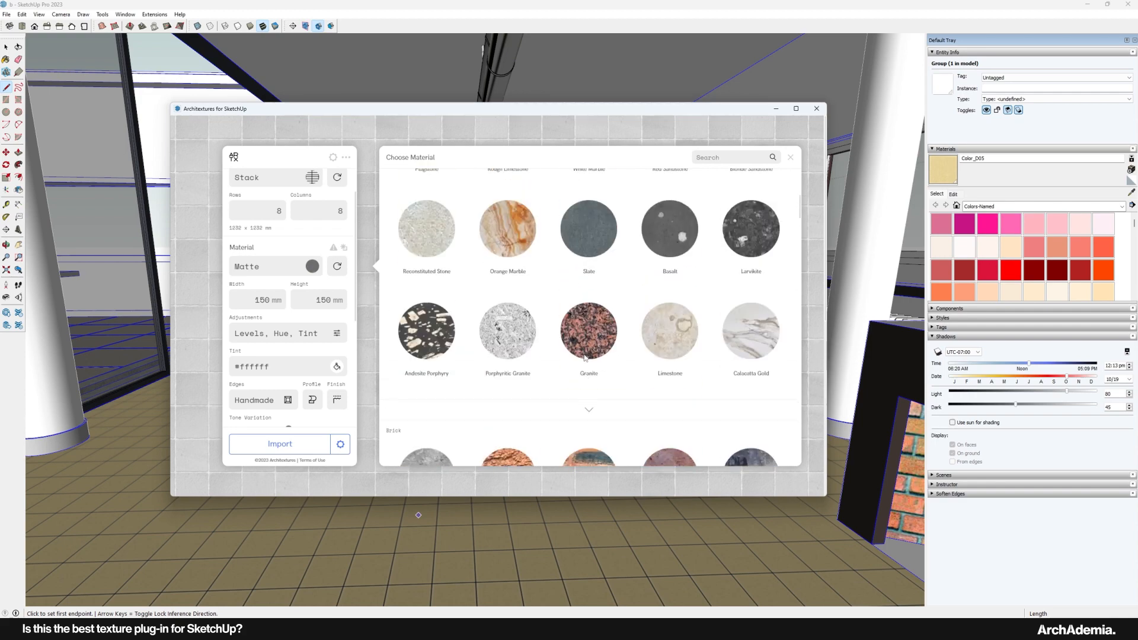
{"action": "scroll", "coordinate": [584, 344], "scroll_direction": "down", "scroll_amount": 15}
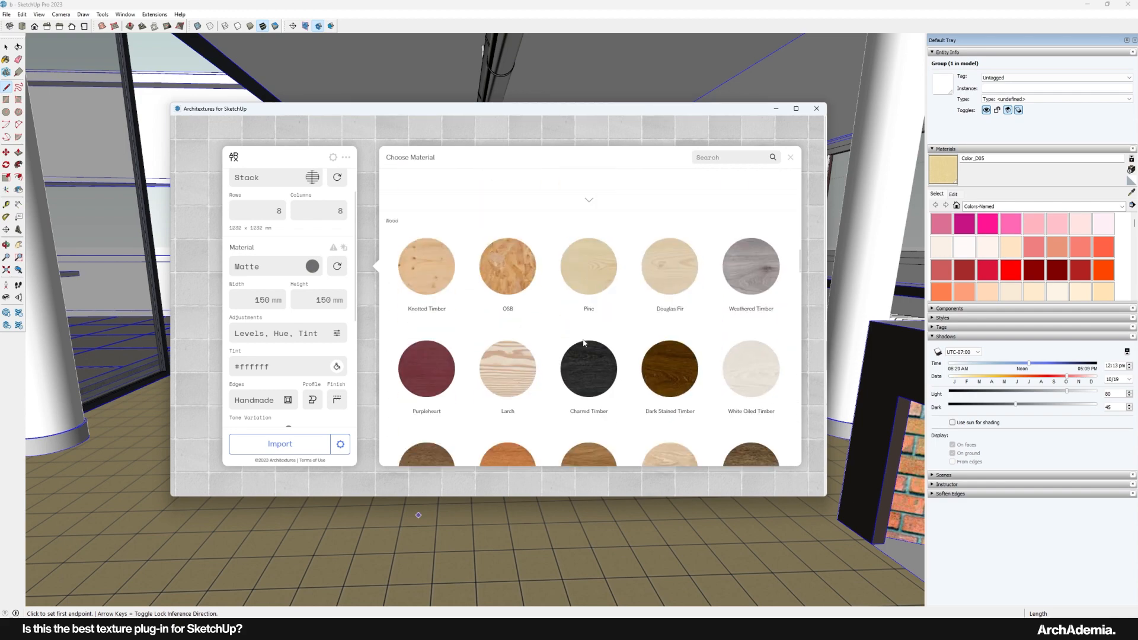
{"action": "scroll", "coordinate": [584, 345], "scroll_direction": "down", "scroll_amount": 5}
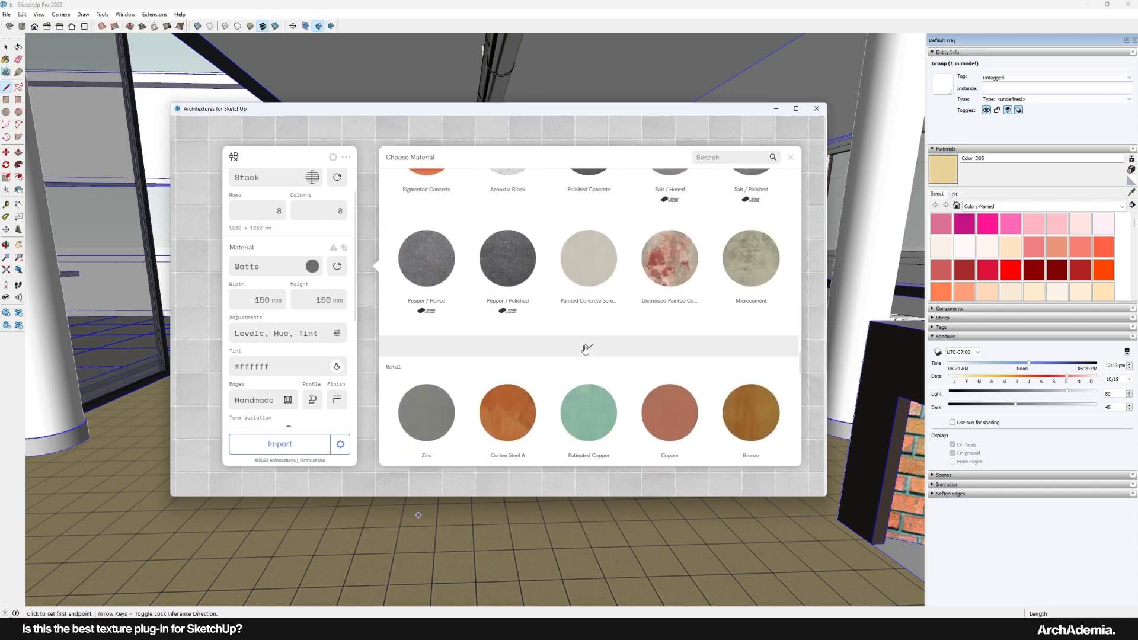
{"action": "scroll", "coordinate": [549, 341], "scroll_direction": "up", "scroll_amount": 3}
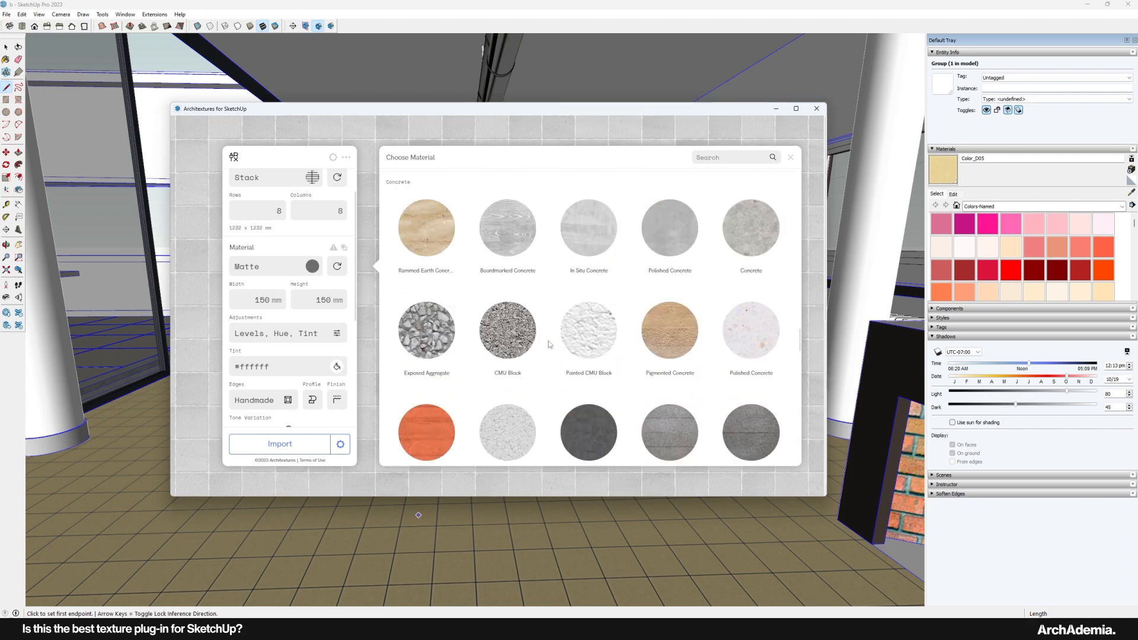
{"action": "scroll", "coordinate": [548, 342], "scroll_direction": "down", "scroll_amount": 4}
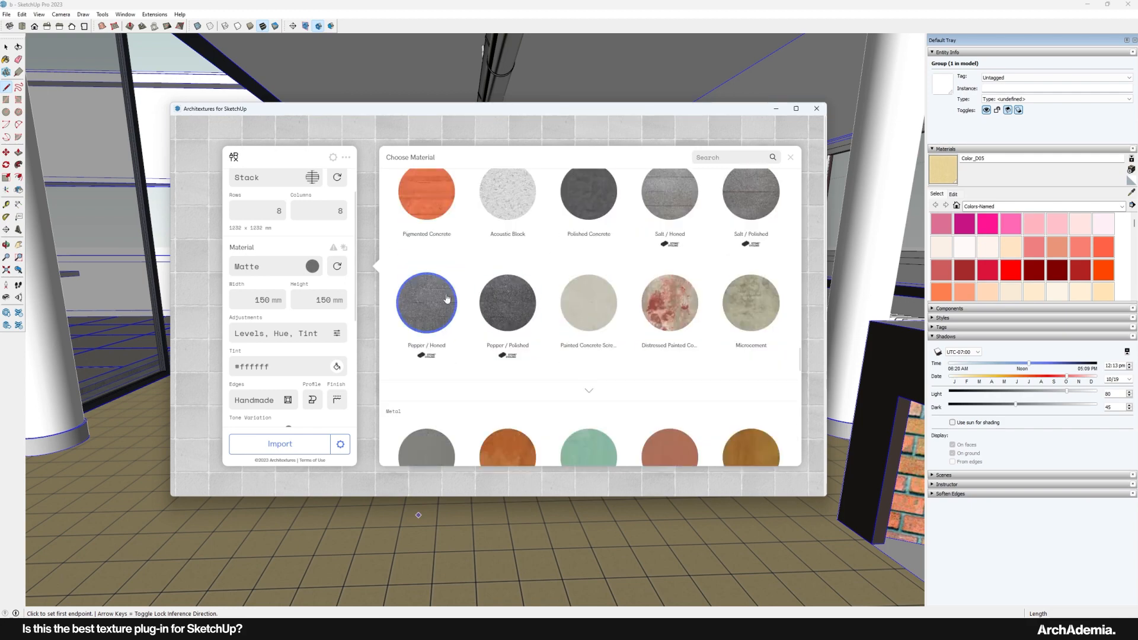
{"action": "scroll", "coordinate": [593, 332], "scroll_direction": "up", "scroll_amount": 3}
{"action": "scroll", "coordinate": [592, 350], "scroll_direction": "down", "scroll_amount": 2}
{"action": "left_click", "coordinate": [591, 358]}
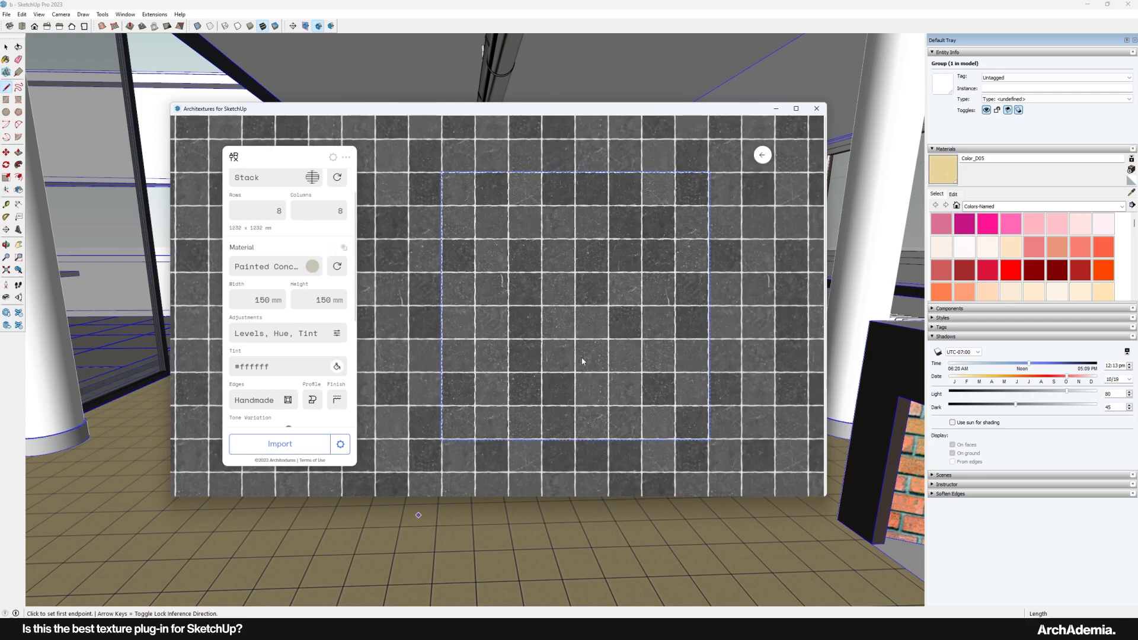
Try a blue tile colouring by raising the hue, saturation, brightness and contrast, and switch Invert Colors off and on again
{"action": "left_click", "coordinate": [338, 336]}
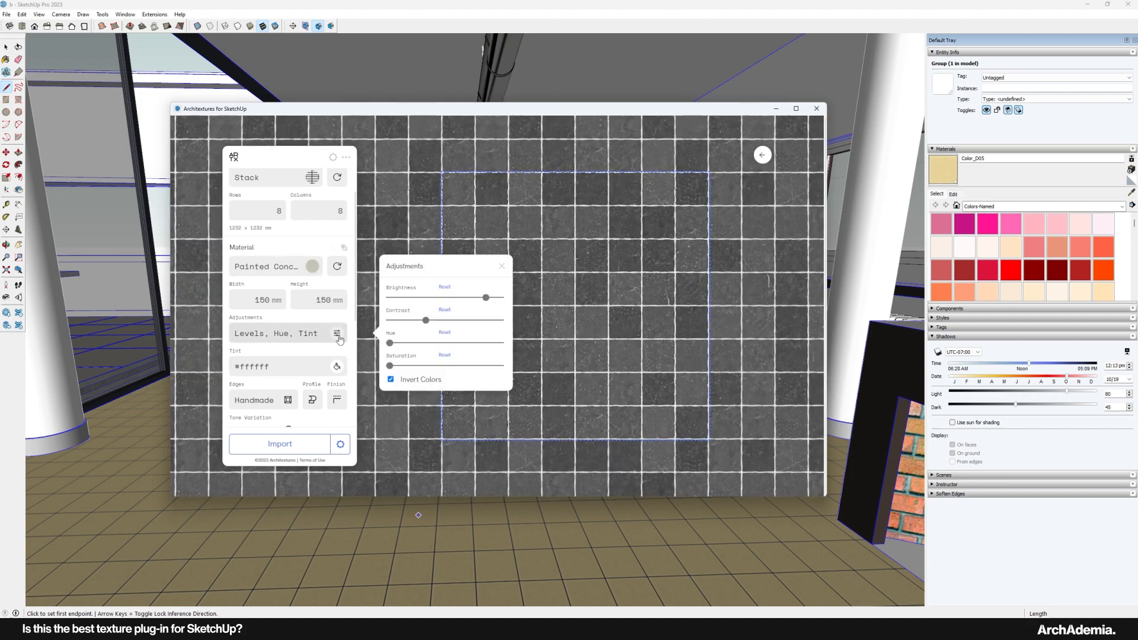
{"action": "left_click_drag", "start_coordinate": [389, 342], "coordinate": [446, 343]}
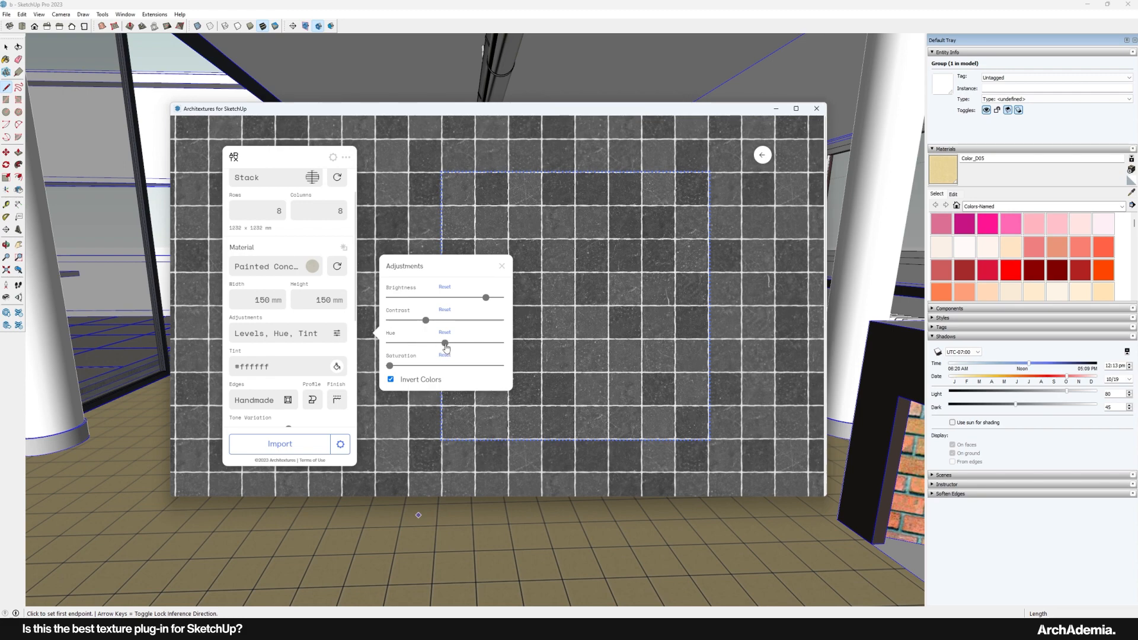
{"action": "left_click_drag", "start_coordinate": [390, 365], "coordinate": [442, 366]}
{"action": "mouse_move", "coordinate": [486, 297]}
{"action": "left_mouse_down"}
{"action": "mouse_move", "coordinate": [444, 297]}
{"action": "mouse_move", "coordinate": [447, 320]}
{"action": "mouse_move", "coordinate": [464, 298]}
{"action": "mouse_move", "coordinate": [496, 297]}
{"action": "left_mouse_up"}
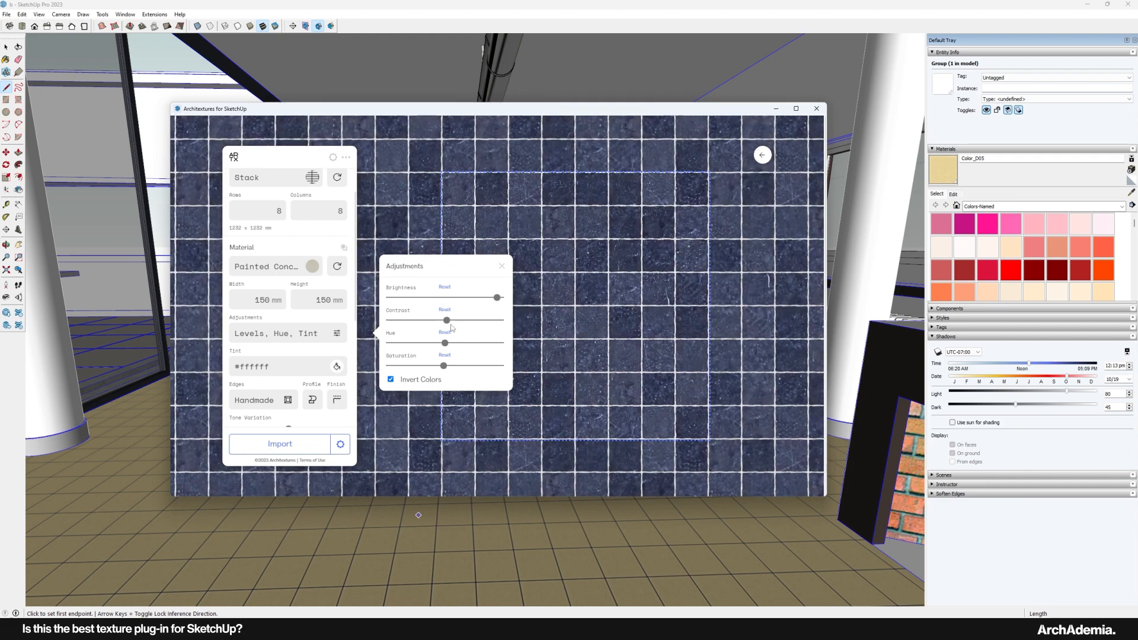
{"action": "left_click_drag", "start_coordinate": [444, 344], "coordinate": [485, 367]}
{"action": "left_click_drag", "start_coordinate": [395, 344], "coordinate": [487, 347]}
{"action": "left_click", "coordinate": [391, 380]}
{"action": "left_click", "coordinate": [391, 379]}
Recolour the tiles to olive green using a low hue, reduced contrast, high saturation and near-maximum brightness
{"action": "left_click_drag", "start_coordinate": [497, 297], "coordinate": [405, 323]}
{"action": "left_click_drag", "start_coordinate": [487, 343], "coordinate": [397, 347]}
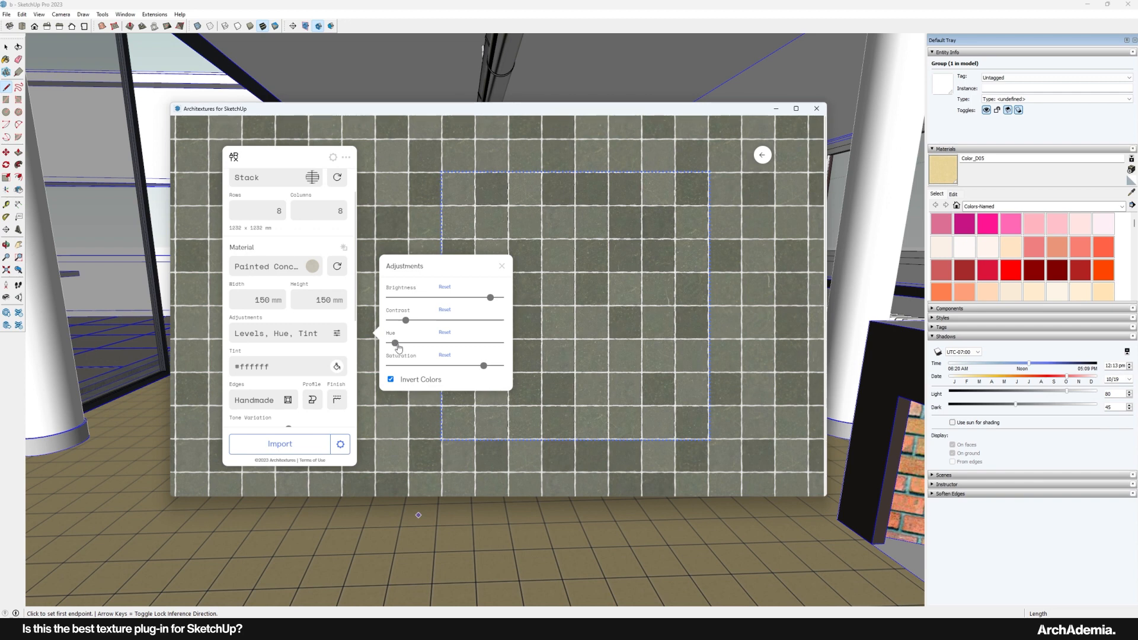
{"action": "left_click_drag", "start_coordinate": [490, 301], "coordinate": [510, 300]}
{"action": "mouse_move", "coordinate": [482, 367]}
{"action": "left_mouse_down"}
{"action": "mouse_move", "coordinate": [468, 367]}
{"action": "mouse_move", "coordinate": [501, 368]}
{"action": "mouse_move", "coordinate": [489, 367]}
{"action": "left_mouse_up"}
{"action": "left_click_drag", "start_coordinate": [405, 321], "coordinate": [411, 324]}
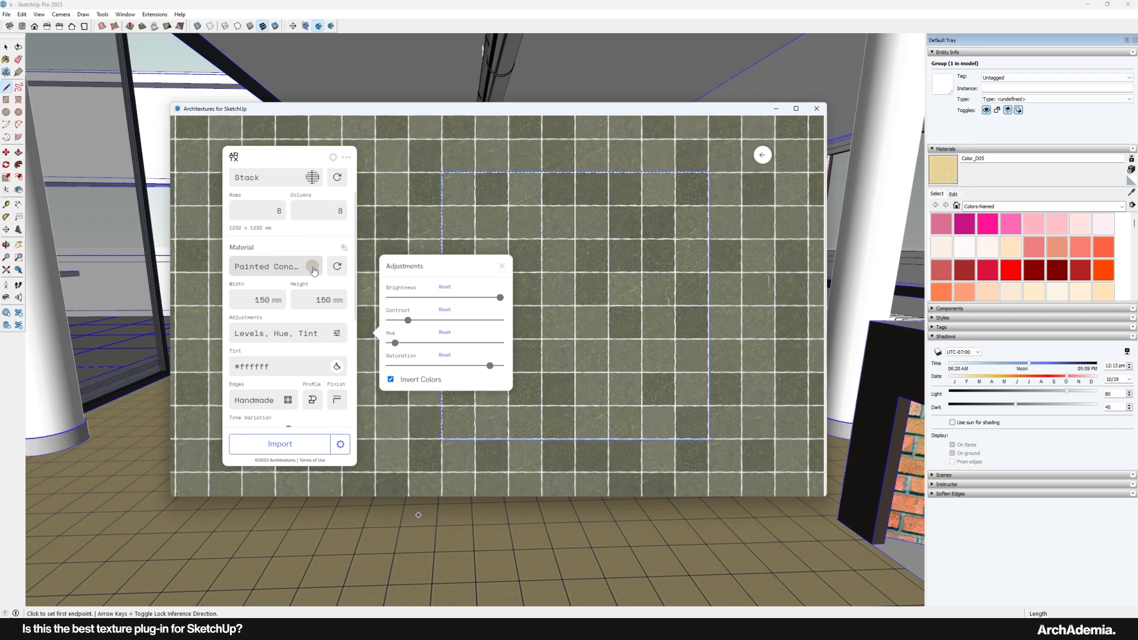
Replace the tile material with Crazing Tile from the material library
{"action": "left_click", "coordinate": [312, 267]}
{"action": "scroll", "coordinate": [645, 317], "scroll_direction": "down", "scroll_amount": 5}
{"action": "scroll", "coordinate": [641, 319], "scroll_direction": "down", "scroll_amount": 4}
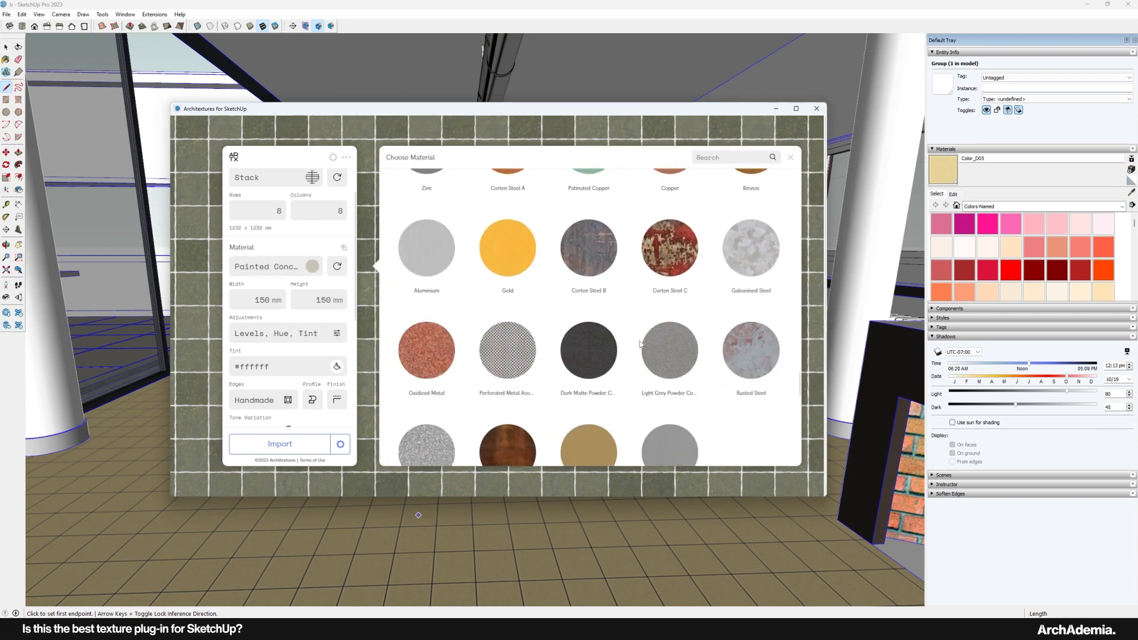
{"action": "scroll", "coordinate": [713, 362], "scroll_direction": "down", "scroll_amount": 5}
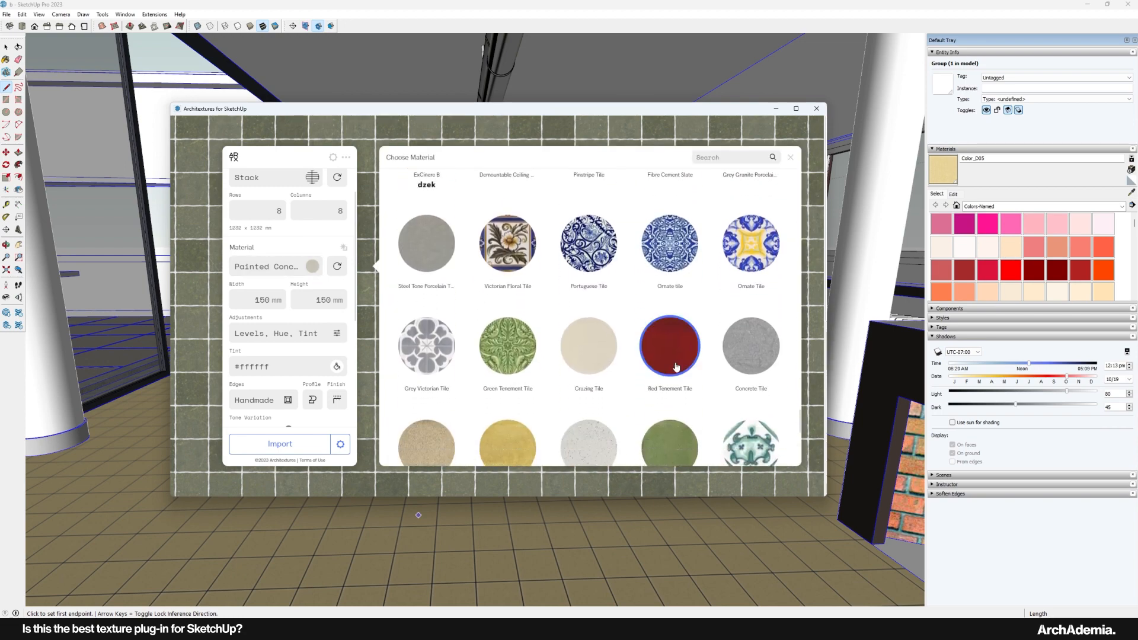
{"action": "left_click", "coordinate": [603, 352]}
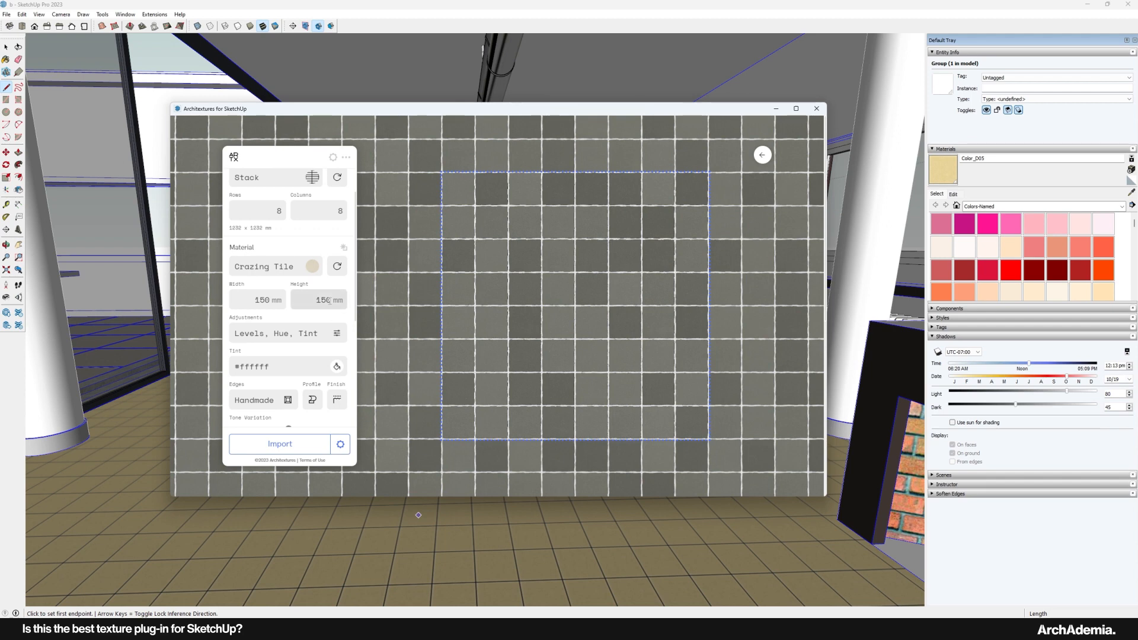
{"action": "left_click", "coordinate": [314, 268]}
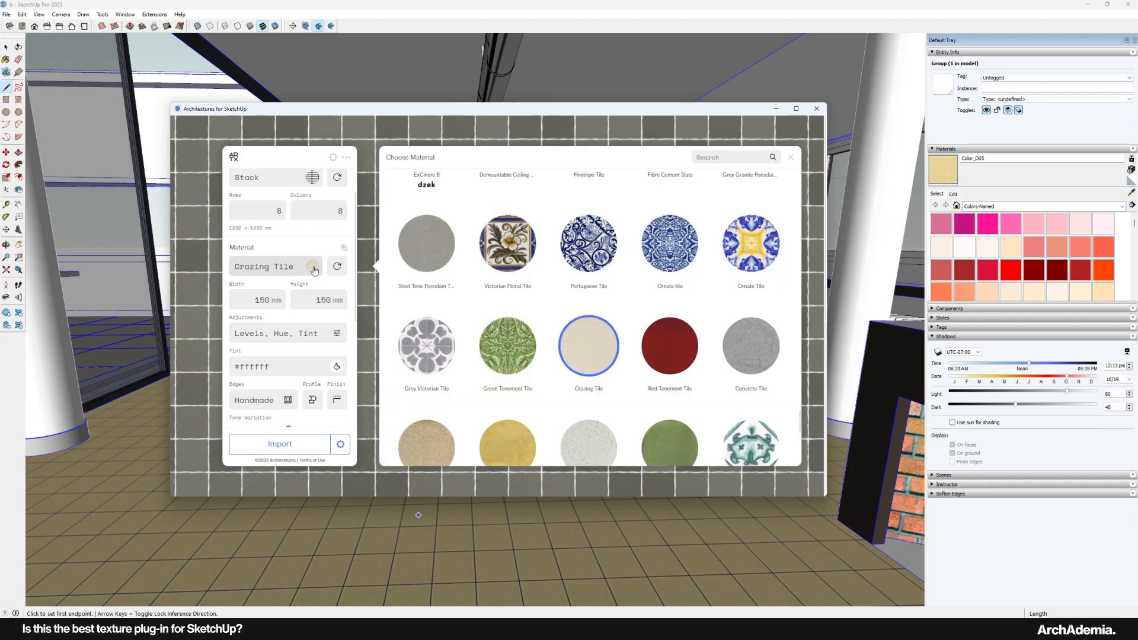
Tint the Crazing Tile material pale yellow with the colour #efe5a8
{"action": "left_click", "coordinate": [337, 366]}
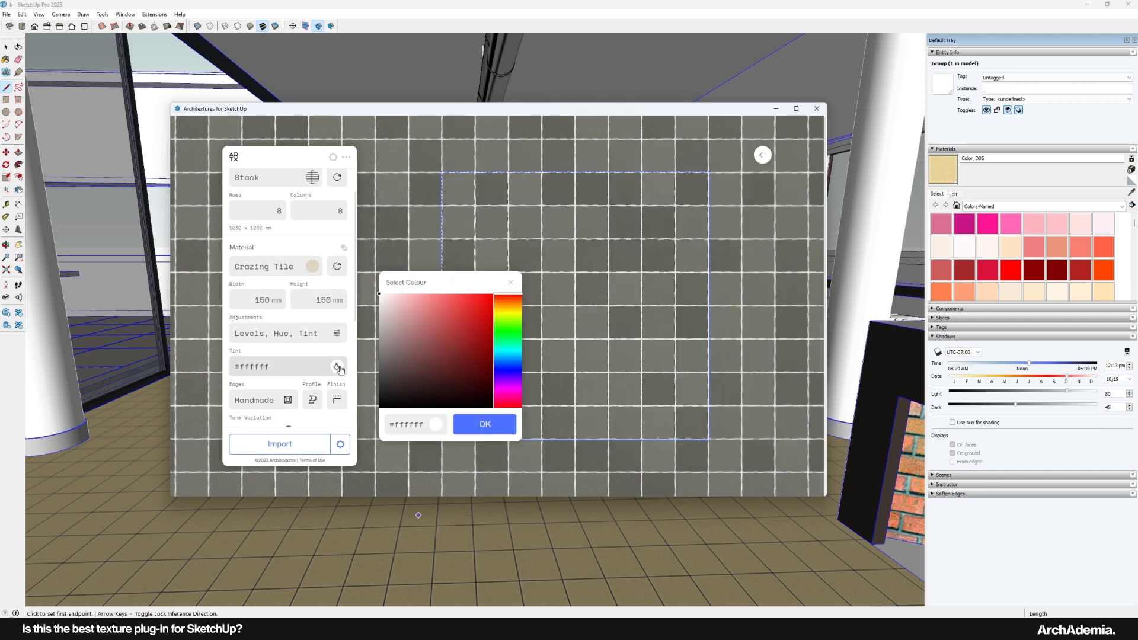
{"action": "mouse_move", "coordinate": [412, 343]}
{"action": "left_mouse_down"}
{"action": "mouse_move", "coordinate": [456, 353]}
{"action": "mouse_move", "coordinate": [480, 314]}
{"action": "mouse_move", "coordinate": [513, 311]}
{"action": "mouse_move", "coordinate": [417, 313]}
{"action": "mouse_move", "coordinate": [413, 304]}
{"action": "left_mouse_up"}
{"action": "left_click", "coordinate": [513, 315]}
{"action": "left_click", "coordinate": [477, 424]}
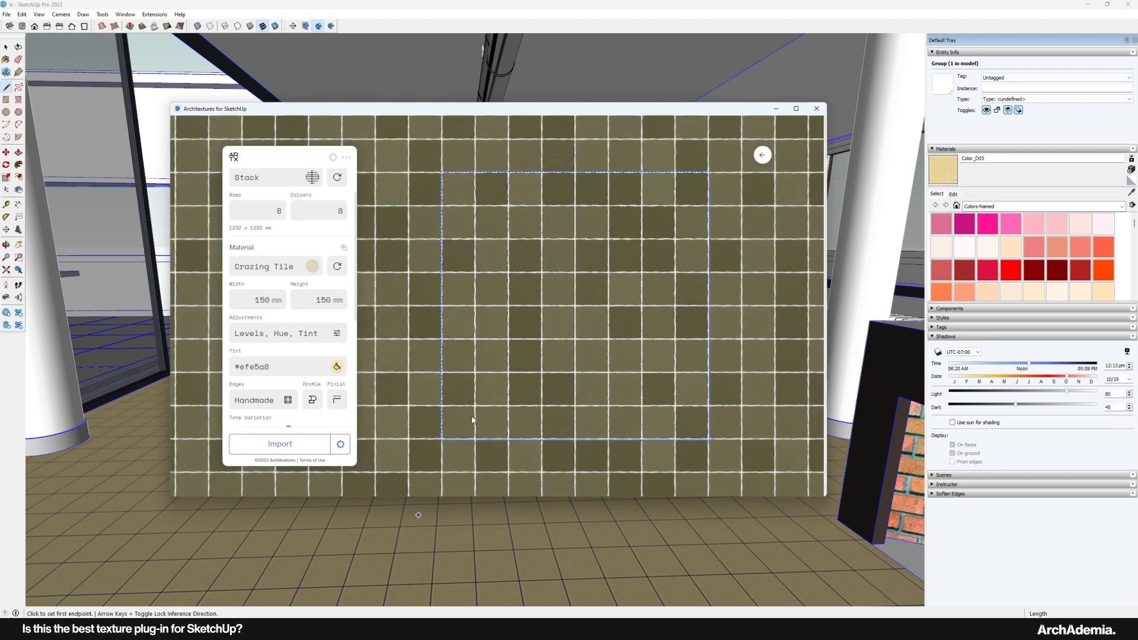
Raise the Crazing Tile's contrast and hue slightly, disable Invert Colors and lower the brightness a little
{"action": "left_click", "coordinate": [336, 333]}
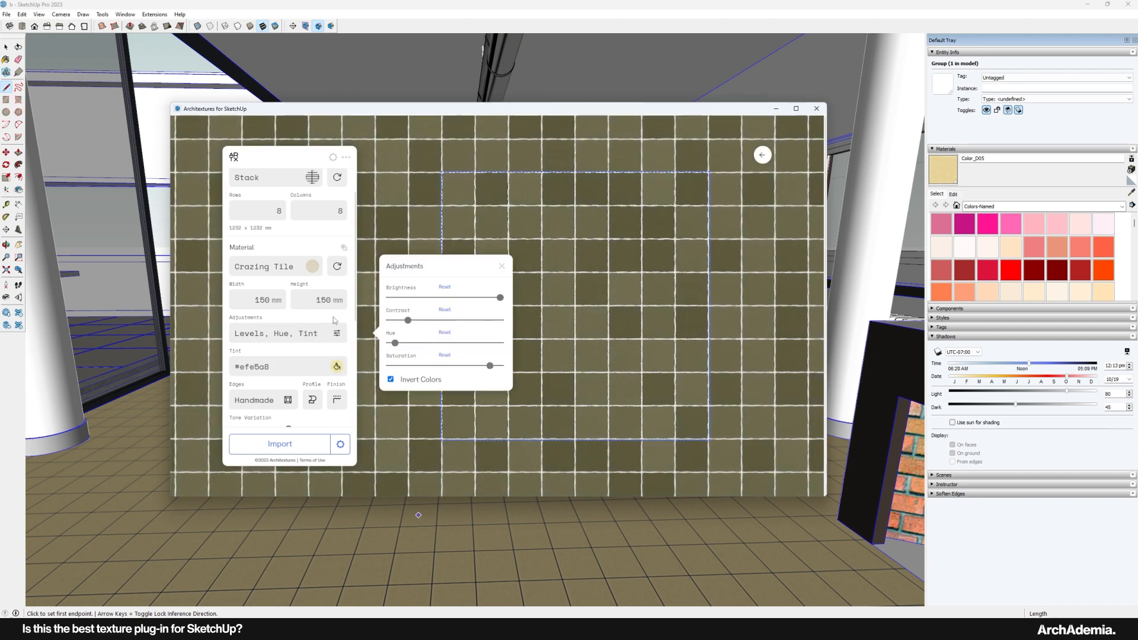
{"action": "left_click_drag", "start_coordinate": [411, 323], "coordinate": [406, 349]}
{"action": "left_click", "coordinate": [391, 379]}
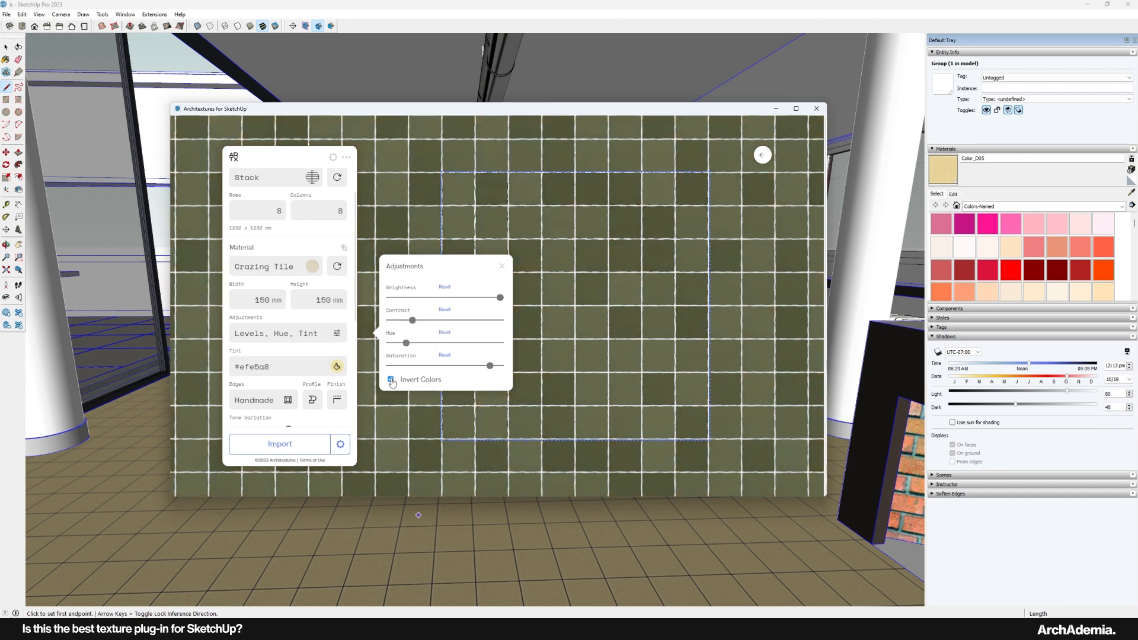
{"action": "left_click_drag", "start_coordinate": [501, 301], "coordinate": [493, 302]}
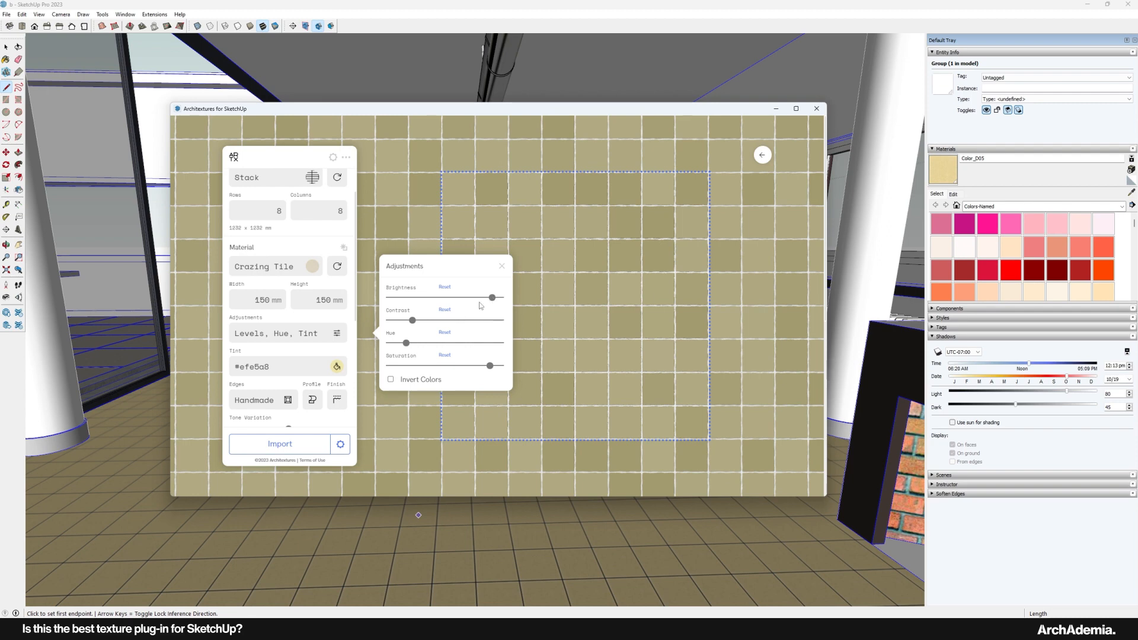
Raise the Crazing Tile's contrast slightly and lower its saturation a little
{"action": "mouse_move", "coordinate": [417, 324]}
{"action": "left_mouse_down"}
{"action": "mouse_move", "coordinate": [473, 324]}
{"action": "mouse_move", "coordinate": [416, 323]}
{"action": "left_mouse_up"}
{"action": "left_click_drag", "start_coordinate": [487, 366], "coordinate": [482, 367]}
{"action": "scroll", "coordinate": [305, 322], "scroll_direction": "down", "scroll_amount": 5}
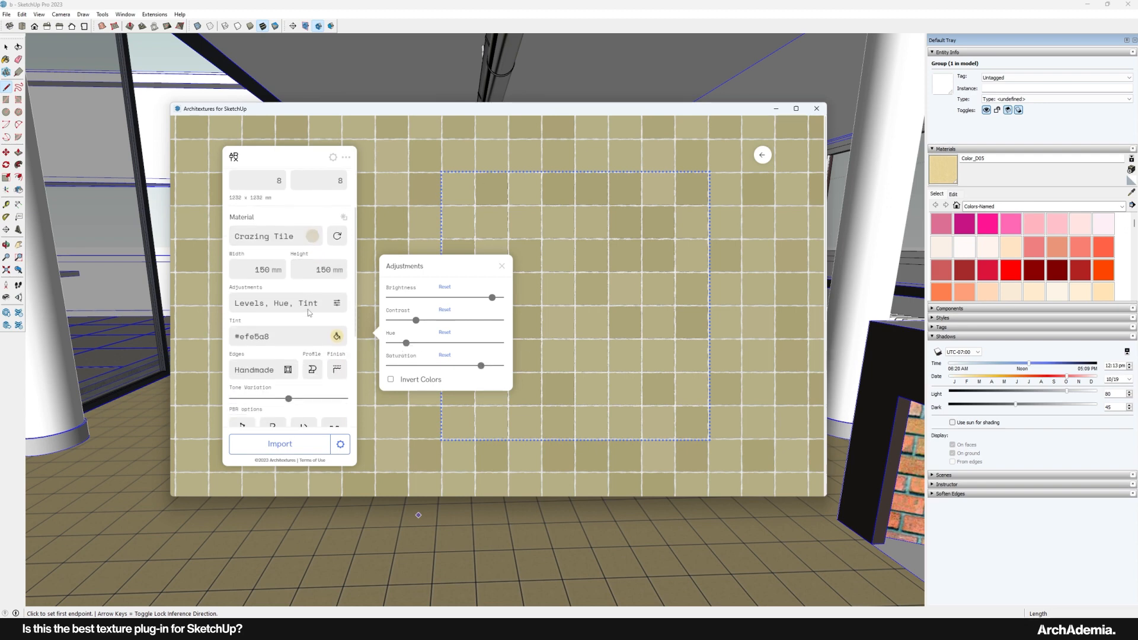
Replace the white joint material with the dark grey Mortar from the joint material library
{"action": "scroll", "coordinate": [307, 313], "scroll_direction": "down", "scroll_amount": 3}
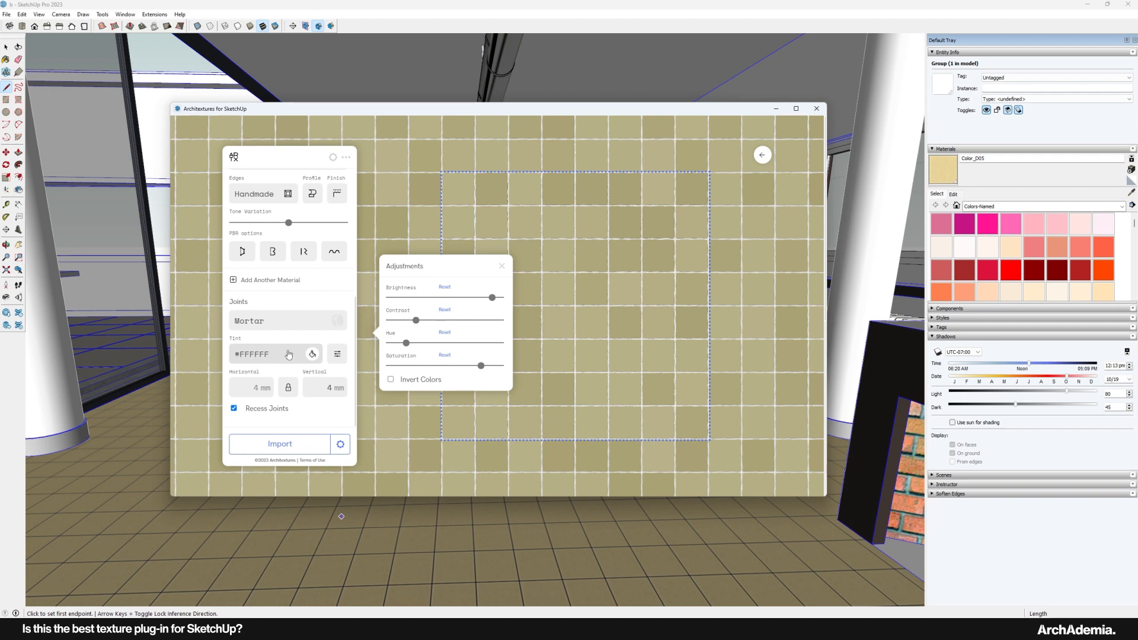
{"action": "scroll", "coordinate": [332, 365], "scroll_direction": "up", "scroll_amount": 2}
{"action": "left_click", "coordinate": [336, 370]}
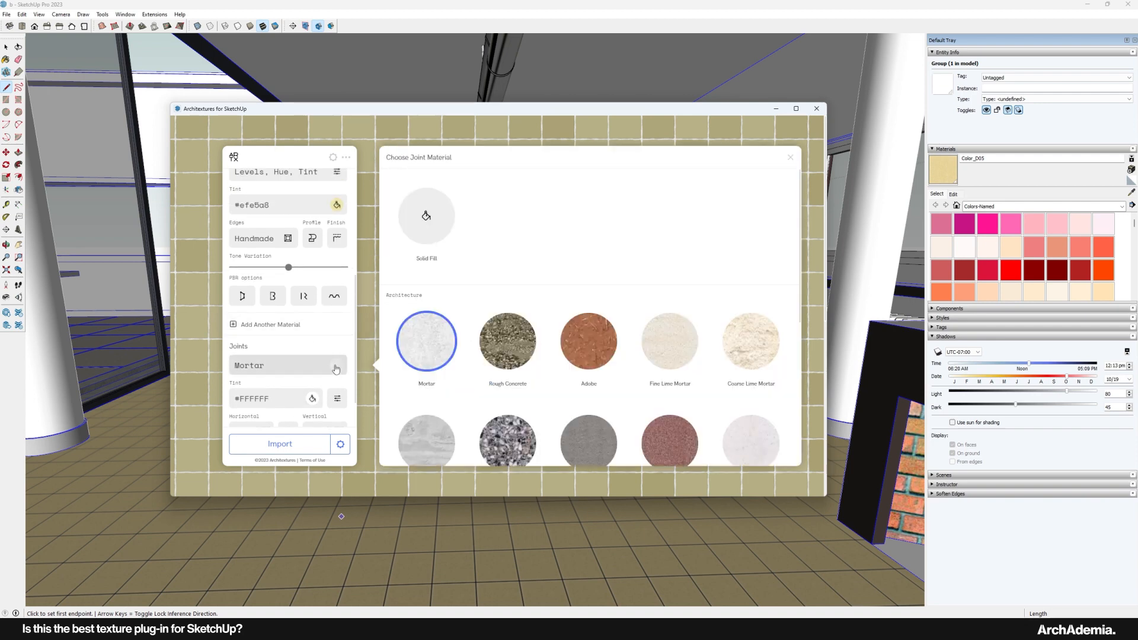
{"action": "scroll", "coordinate": [507, 338], "scroll_direction": "down", "scroll_amount": 2}
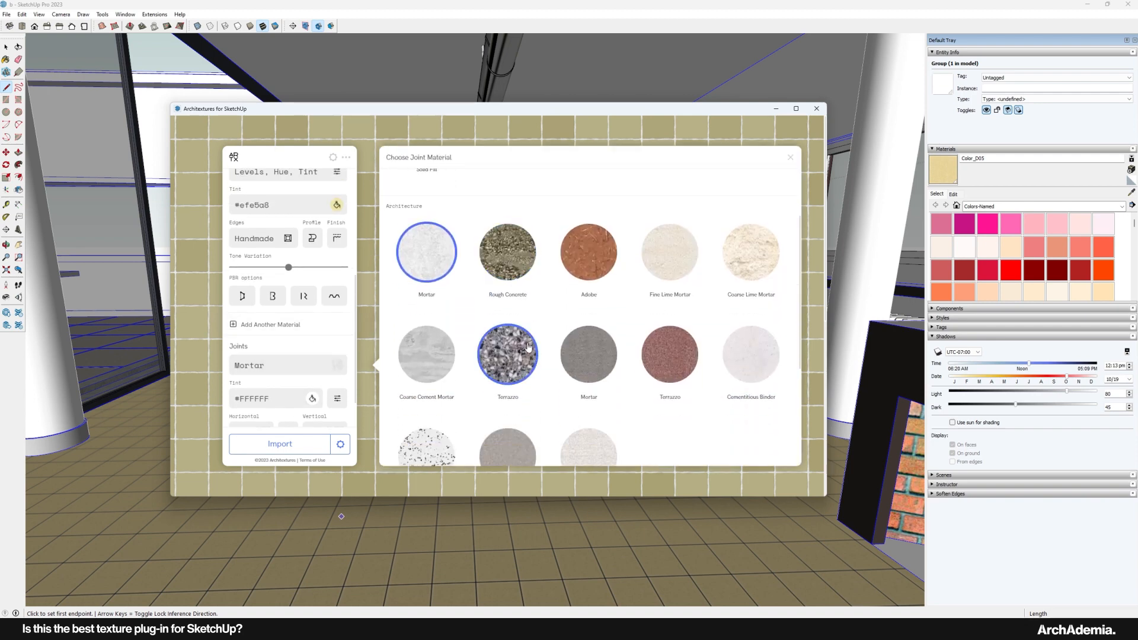
{"action": "left_click", "coordinate": [594, 362]}
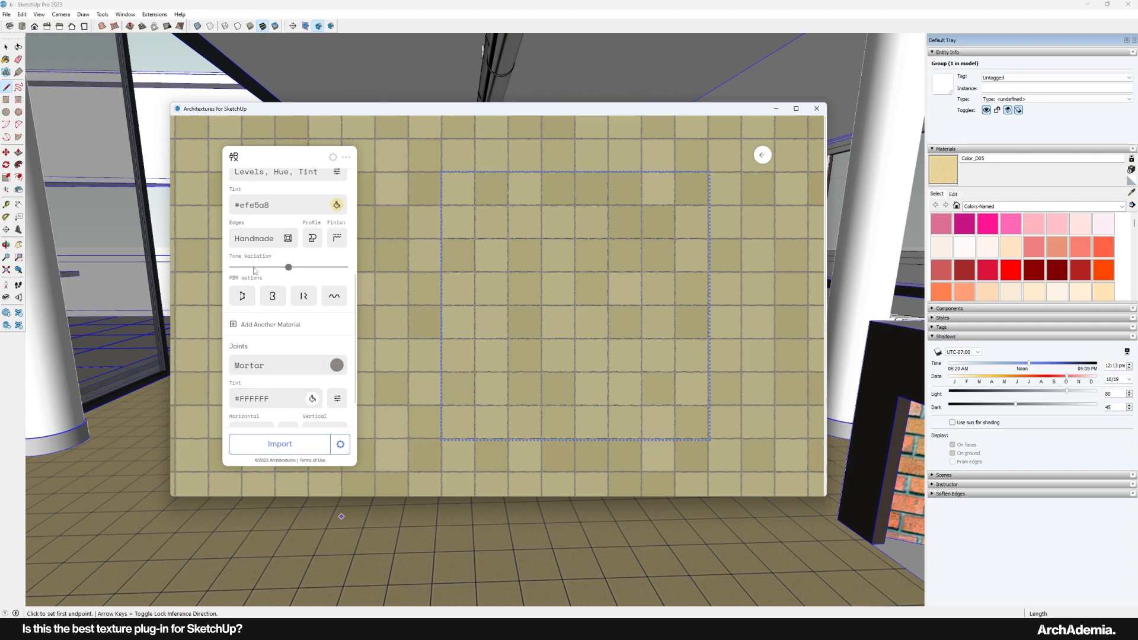
Set the Crazing Tile's edge style to Fine
{"action": "scroll", "coordinate": [252, 281], "scroll_direction": "up", "scroll_amount": 3}
{"action": "left_click", "coordinate": [288, 328]}
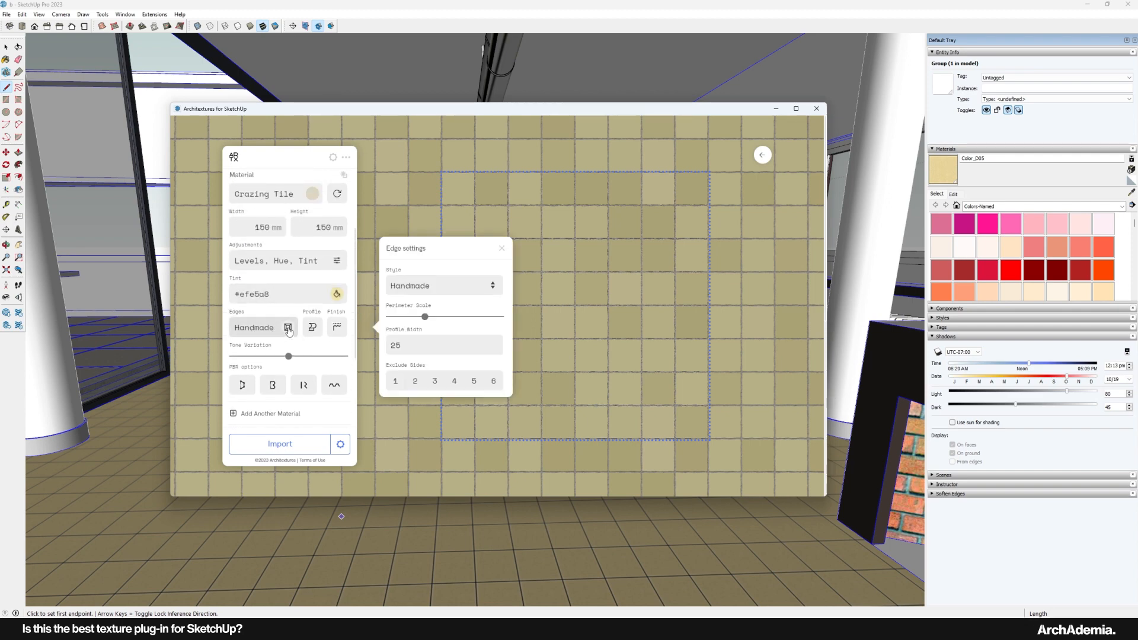
{"action": "left_click", "coordinate": [493, 286]}
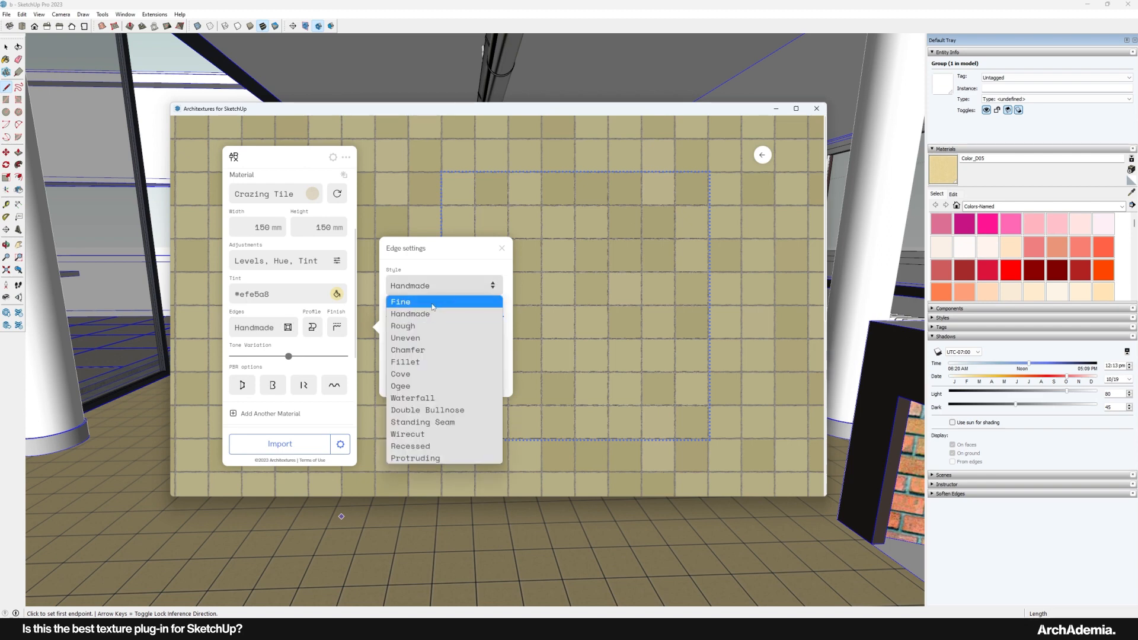
{"action": "left_click", "coordinate": [432, 302]}
Try other edge styles on the tiles, including Handmade, Rough and Wirecut
{"action": "left_click", "coordinate": [492, 289]}
{"action": "left_click", "coordinate": [415, 314]}
{"action": "left_click", "coordinate": [490, 287]}
{"action": "left_click", "coordinate": [415, 326]}
{"action": "left_click", "coordinate": [495, 289]}
{"action": "left_click", "coordinate": [427, 392]}
{"action": "left_click", "coordinate": [486, 285]}
{"action": "left_click", "coordinate": [421, 432]}
Return the tile edges to the Fine style and reduce the tone variation
{"action": "left_click", "coordinate": [478, 282]}
{"action": "left_click", "coordinate": [446, 299]}
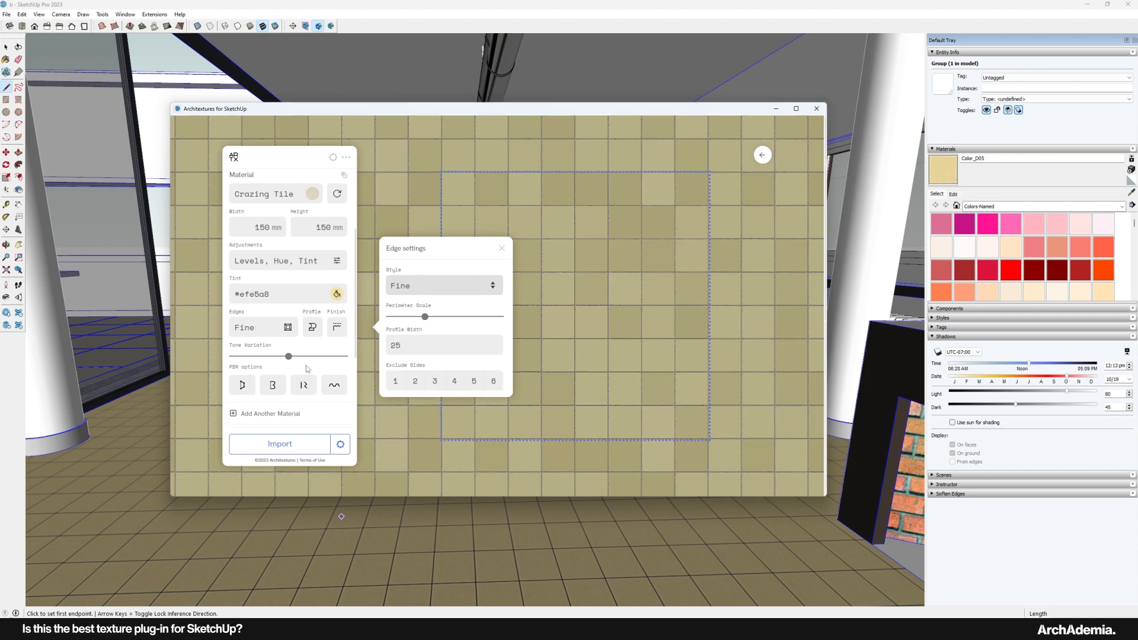
{"action": "left_click_drag", "start_coordinate": [288, 359], "coordinate": [261, 359]}
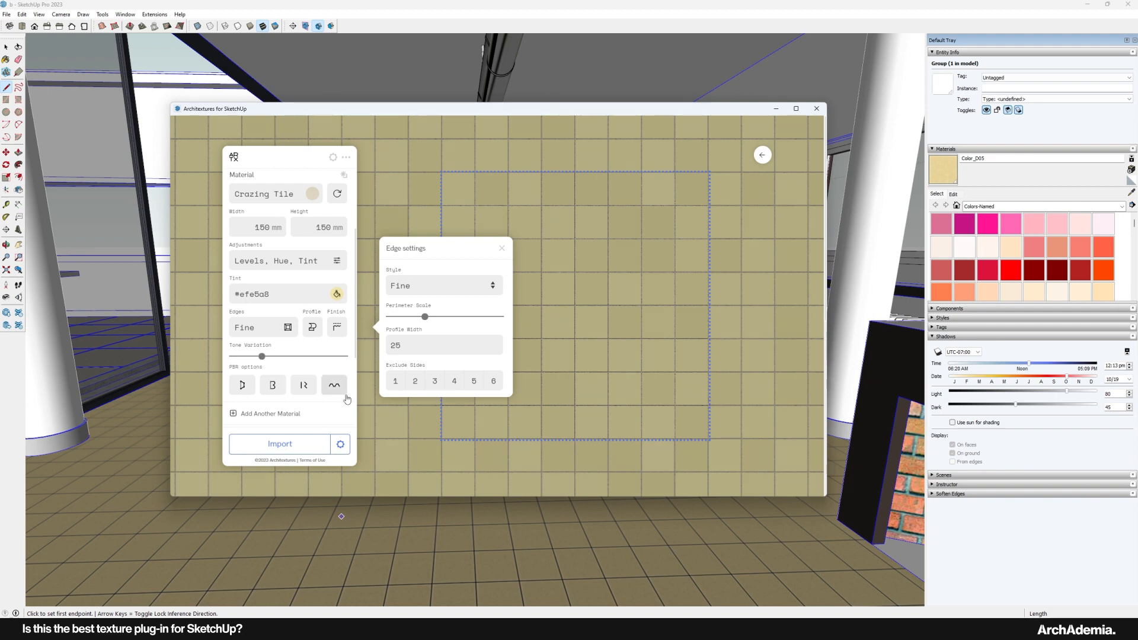
Import the tile texture into the model in high resolution at 2000 × 2000 px
{"action": "left_click", "coordinate": [339, 444]}
{"action": "double_click", "coordinate": [425, 331]}
{"action": "type", "text": "2000"}
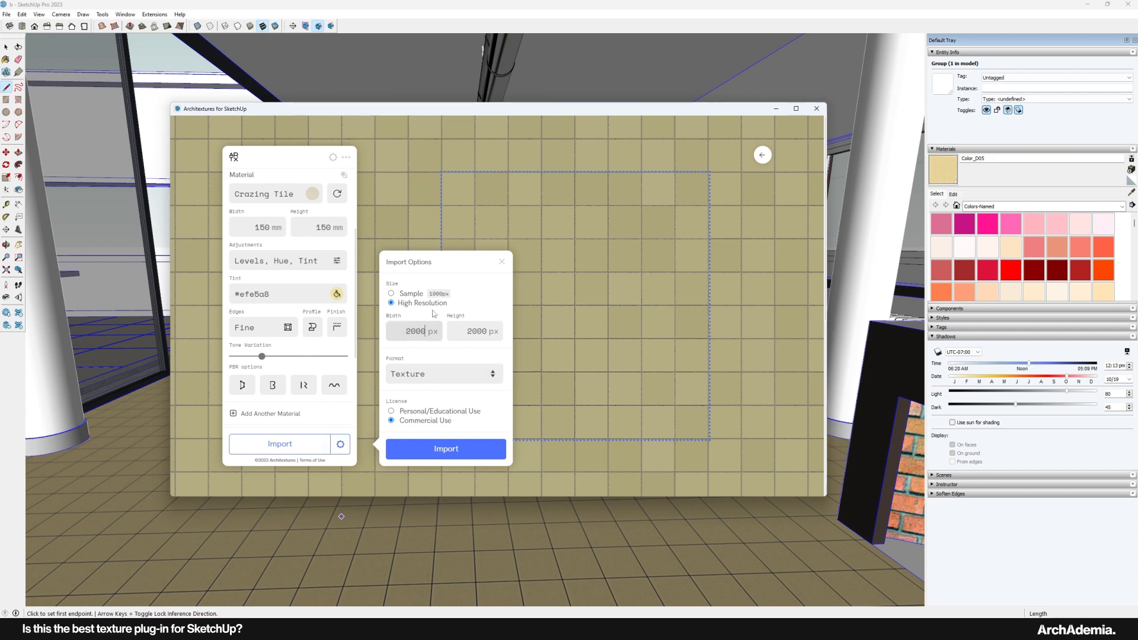
{"action": "left_click", "coordinate": [436, 450]}
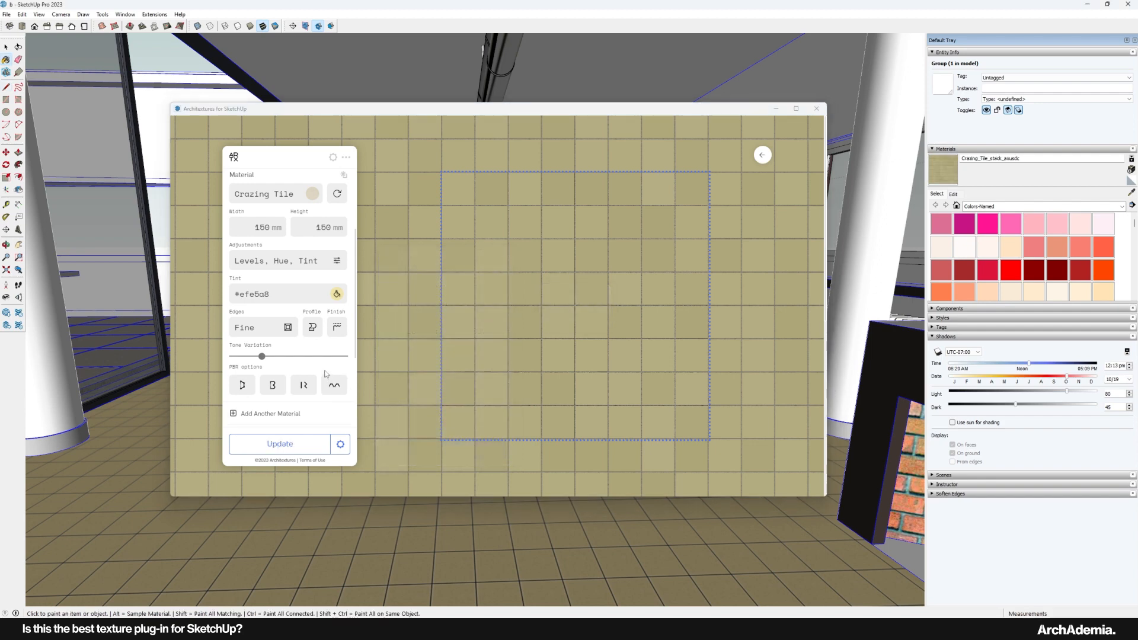
Review the tile texture's settings and its import options
{"action": "scroll", "coordinate": [324, 374], "scroll_direction": "up", "scroll_amount": 2}
{"action": "scroll", "coordinate": [323, 374], "scroll_direction": "down", "scroll_amount": 2}
{"action": "scroll", "coordinate": [320, 376], "scroll_direction": "up", "scroll_amount": 2}
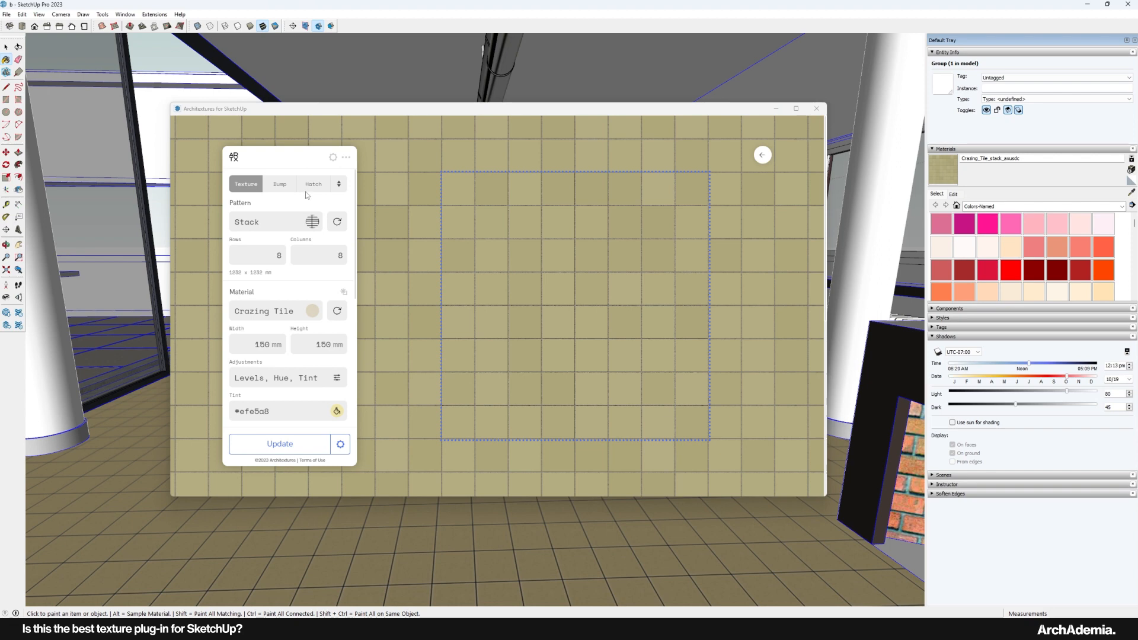
{"action": "left_click_drag", "start_coordinate": [286, 112], "coordinate": [285, 116]}
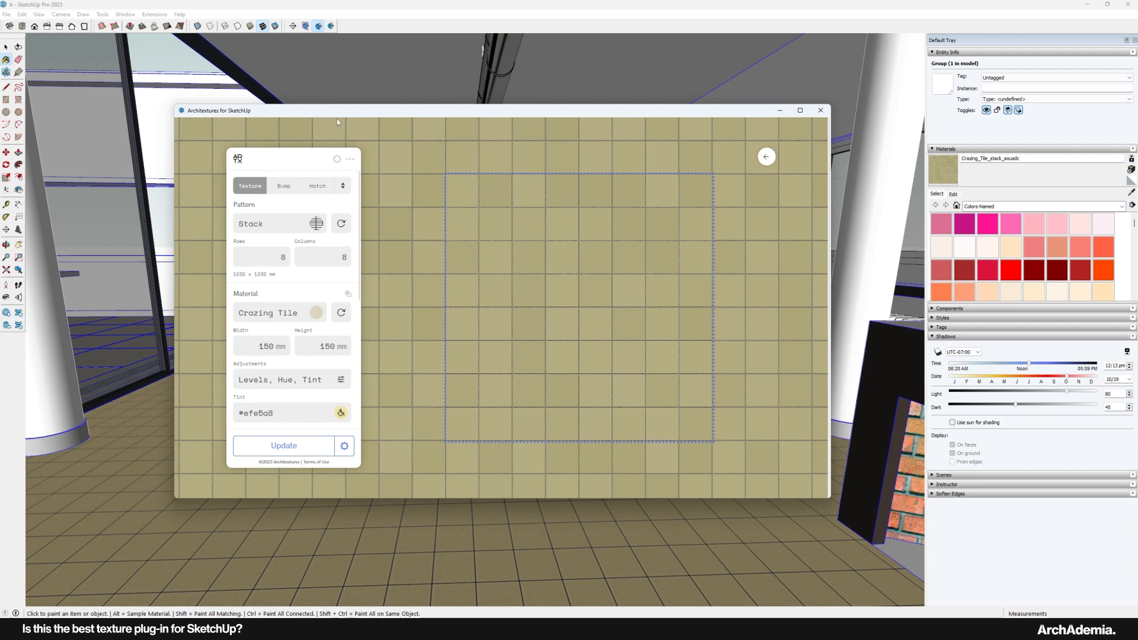
{"action": "left_click_drag", "start_coordinate": [336, 119], "coordinate": [315, 119]}
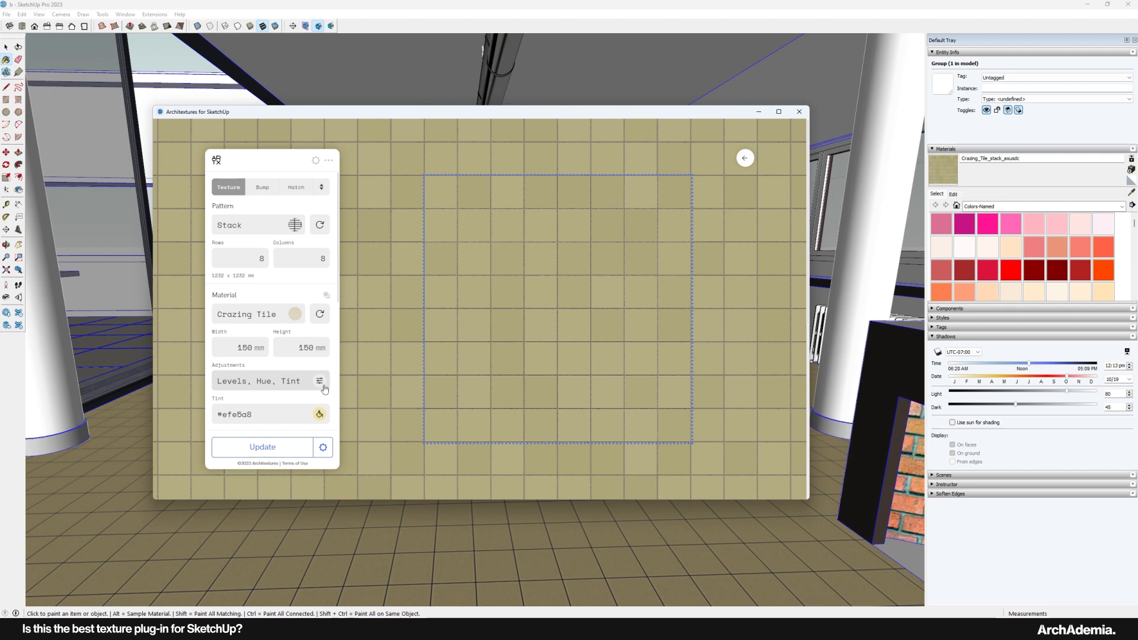
{"action": "mouse_move", "coordinate": [288, 116]}
{"action": "left_mouse_down"}
{"action": "mouse_move", "coordinate": [341, 114]}
{"action": "mouse_move", "coordinate": [302, 111]}
{"action": "left_mouse_up"}
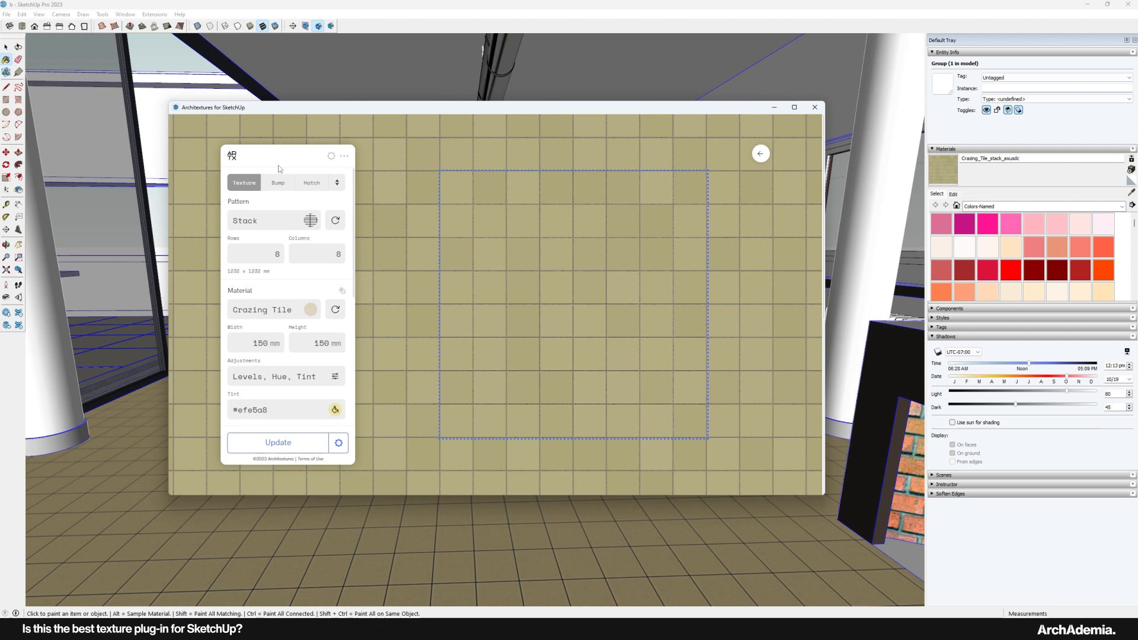
{"action": "left_click_drag", "start_coordinate": [286, 113], "coordinate": [327, 107]}
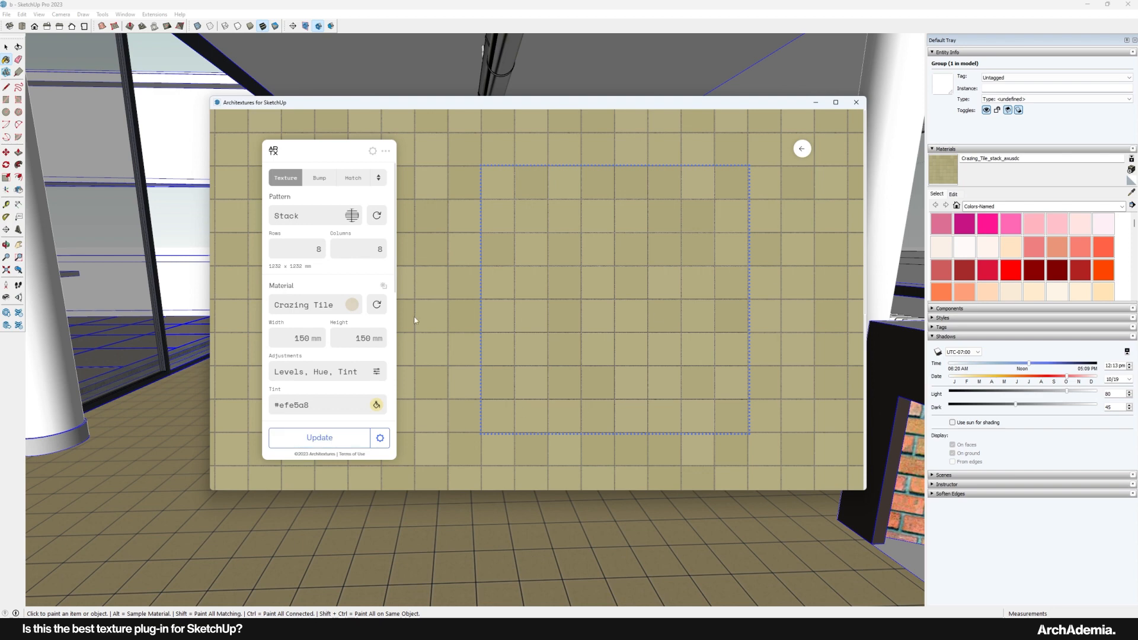
{"action": "left_click", "coordinate": [380, 438]}
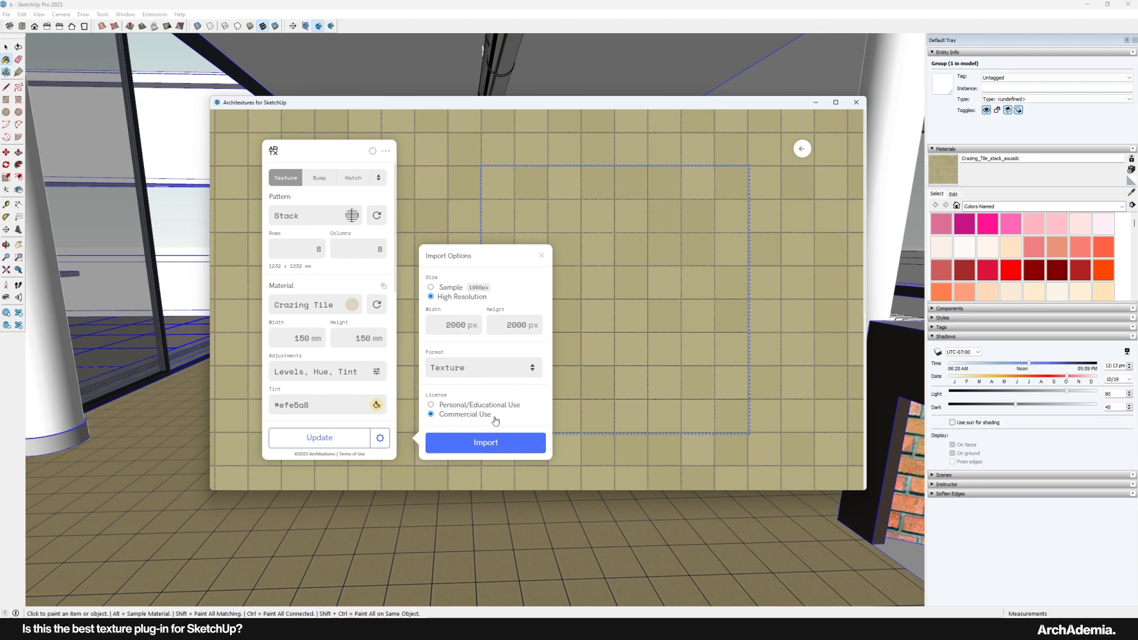
{"action": "left_click", "coordinate": [497, 448]}
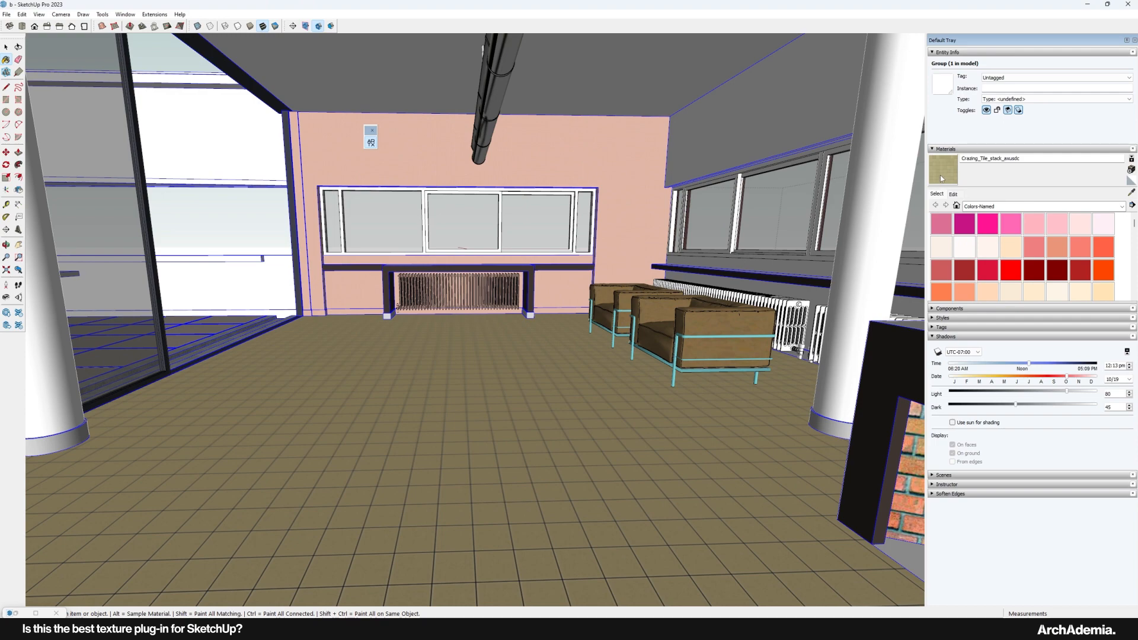
Paint the room's floor face with the imported Crazing Tile stack material
{"action": "left_click", "coordinate": [6, 47]}
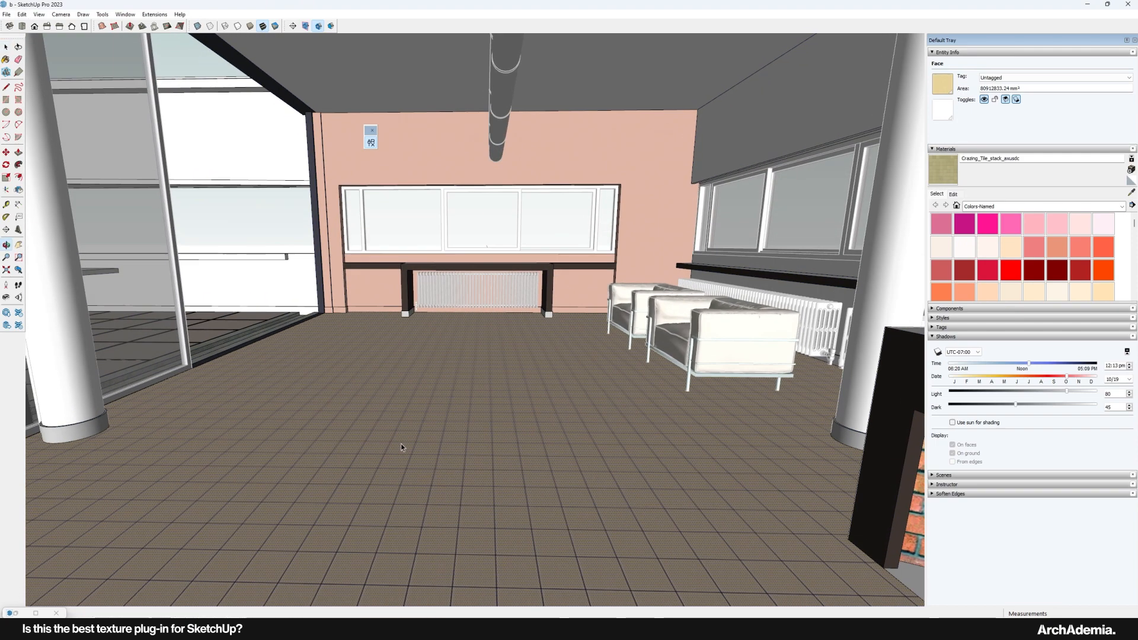
{"action": "left_click", "coordinate": [5, 59]}
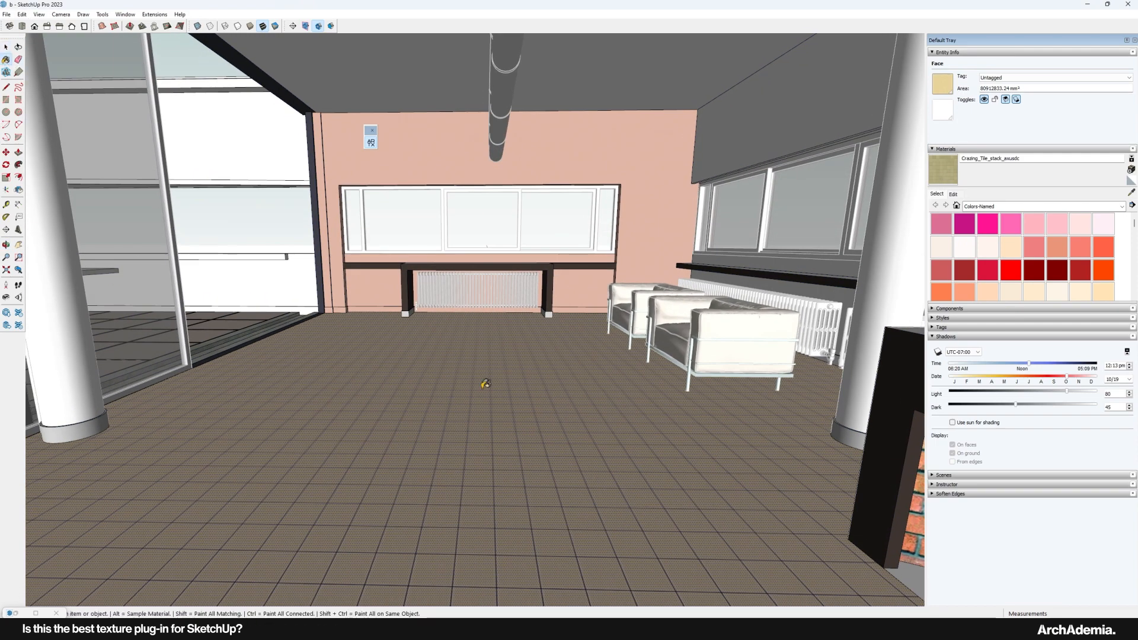
{"action": "left_click", "coordinate": [486, 383]}
{"action": "left_click", "coordinate": [6, 47]}
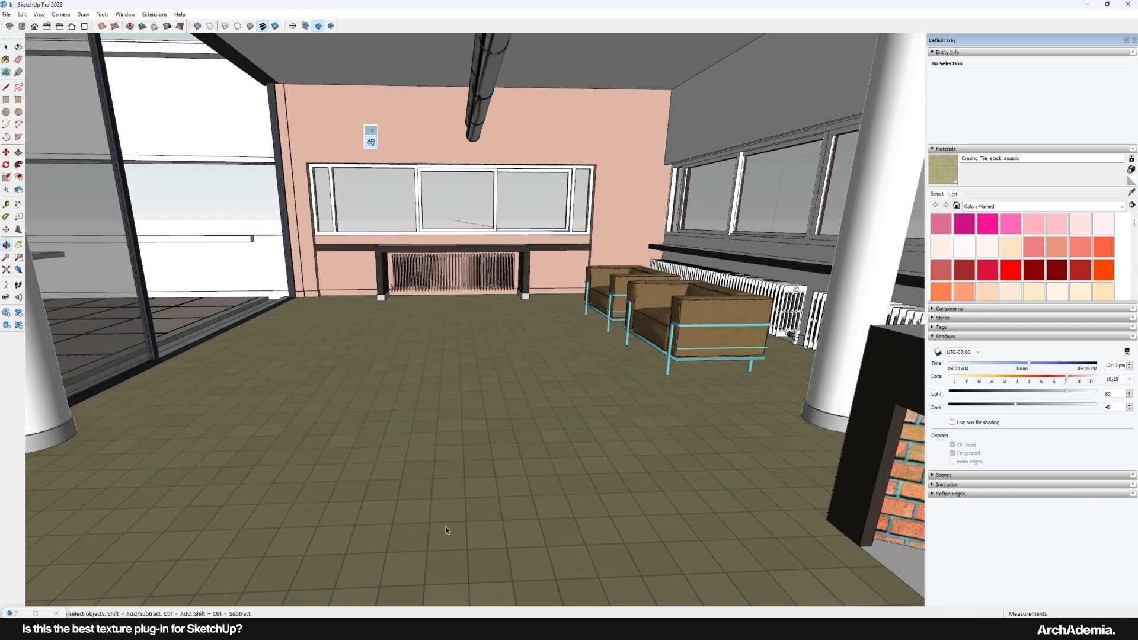
Measure one floor tile's width between its joints with the Line tool
{"action": "scroll", "coordinate": [381, 343], "scroll_direction": "up", "scroll_amount": 5}
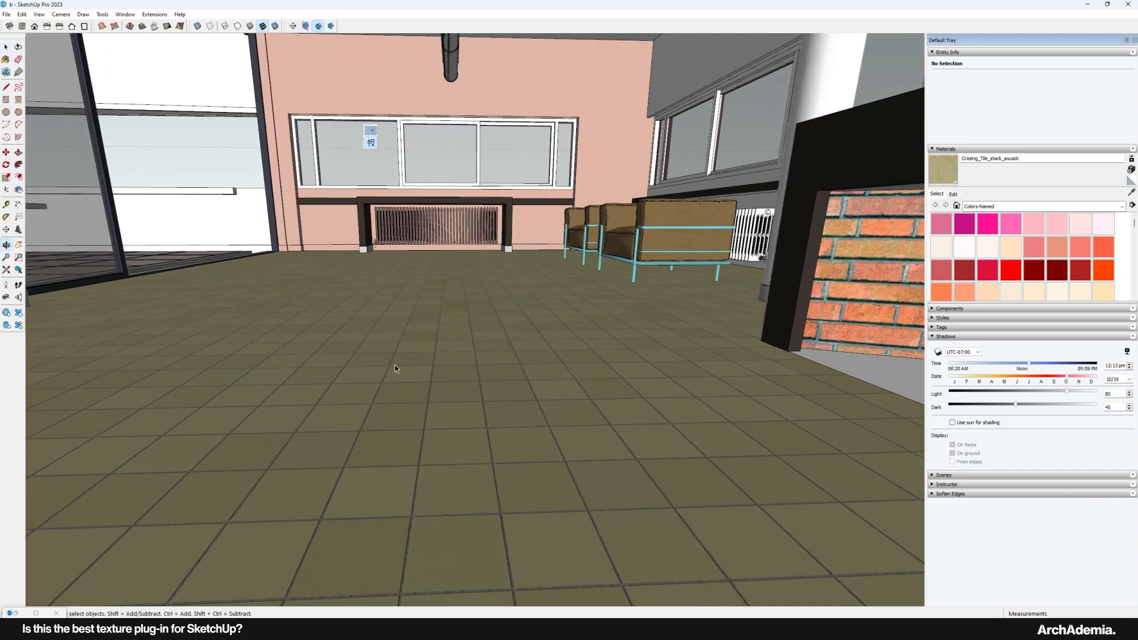
{"action": "scroll", "coordinate": [427, 429], "scroll_direction": "up", "scroll_amount": 1}
{"action": "key", "text": "l"}
{"action": "left_click", "coordinate": [331, 475]}
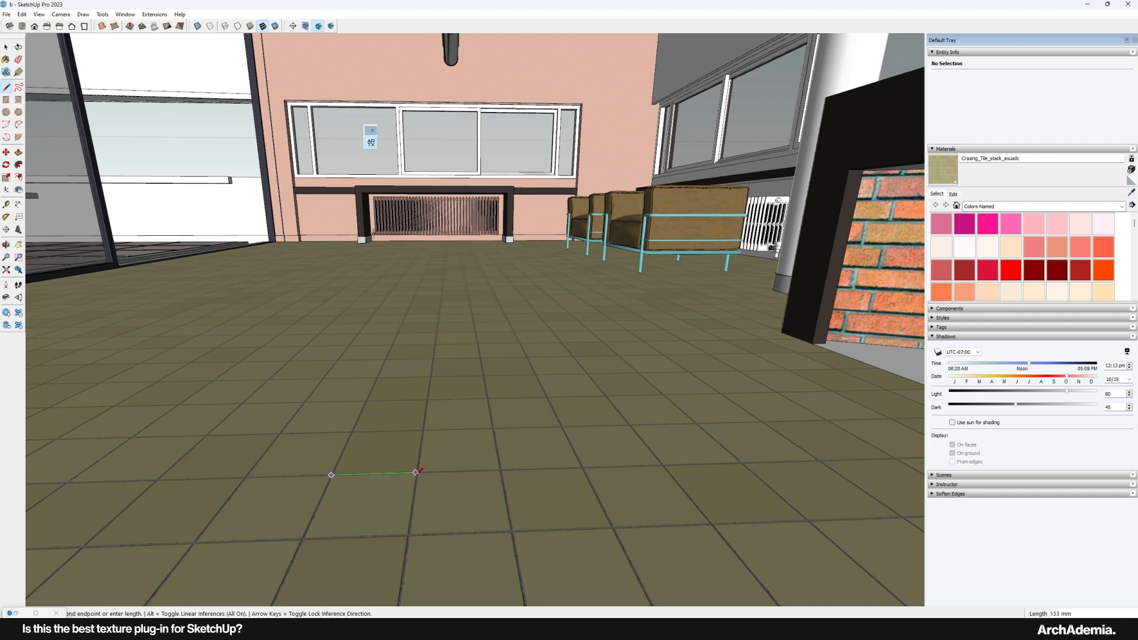
{"action": "middle_click_drag", "start_coordinate": [415, 473], "coordinate": [308, 332]}
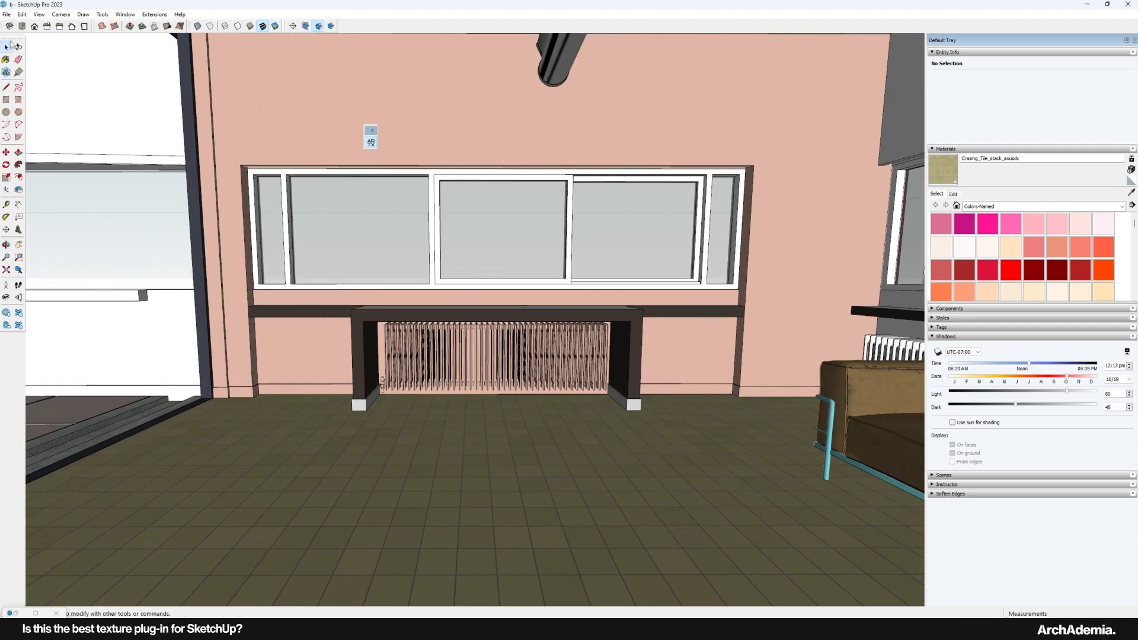
Return to the Architextures texture library and filter it to the Finishes category
{"action": "left_click_drag", "start_coordinate": [372, 130], "coordinate": [77, 56]}
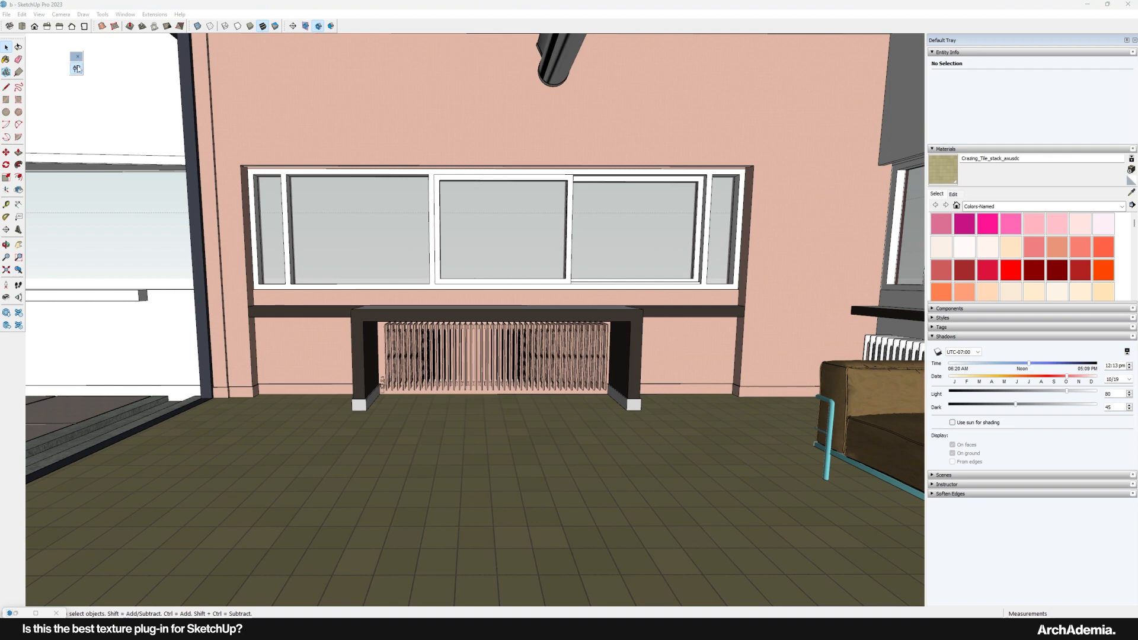
{"action": "left_click", "coordinate": [76, 68]}
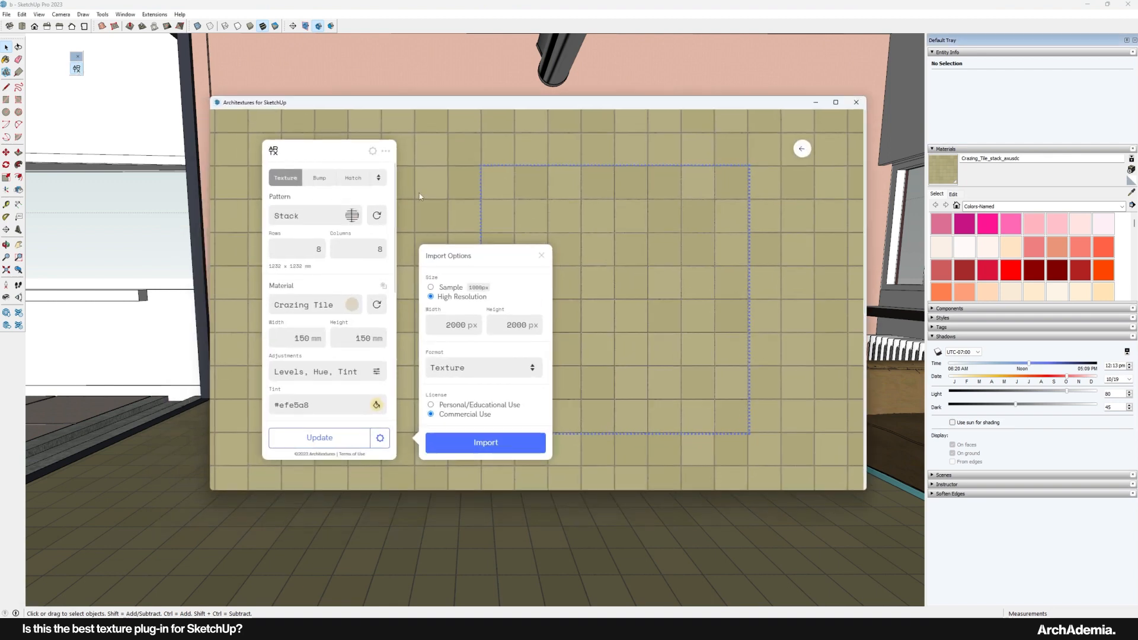
{"action": "left_click", "coordinate": [802, 150]}
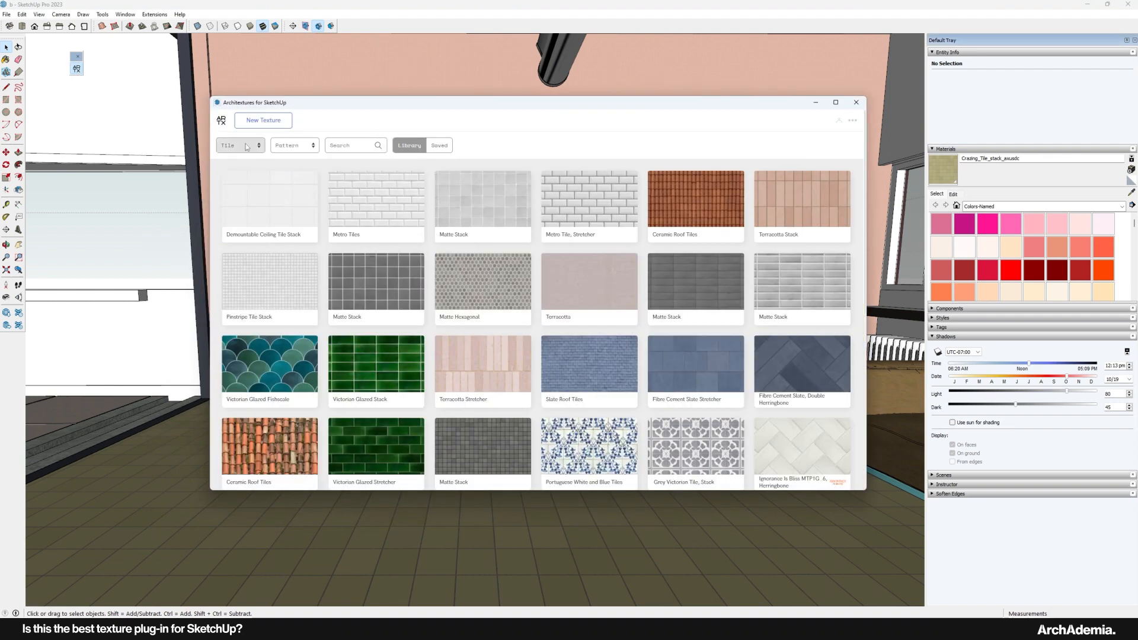
{"action": "left_click_drag", "start_coordinate": [303, 102], "coordinate": [340, 109]}
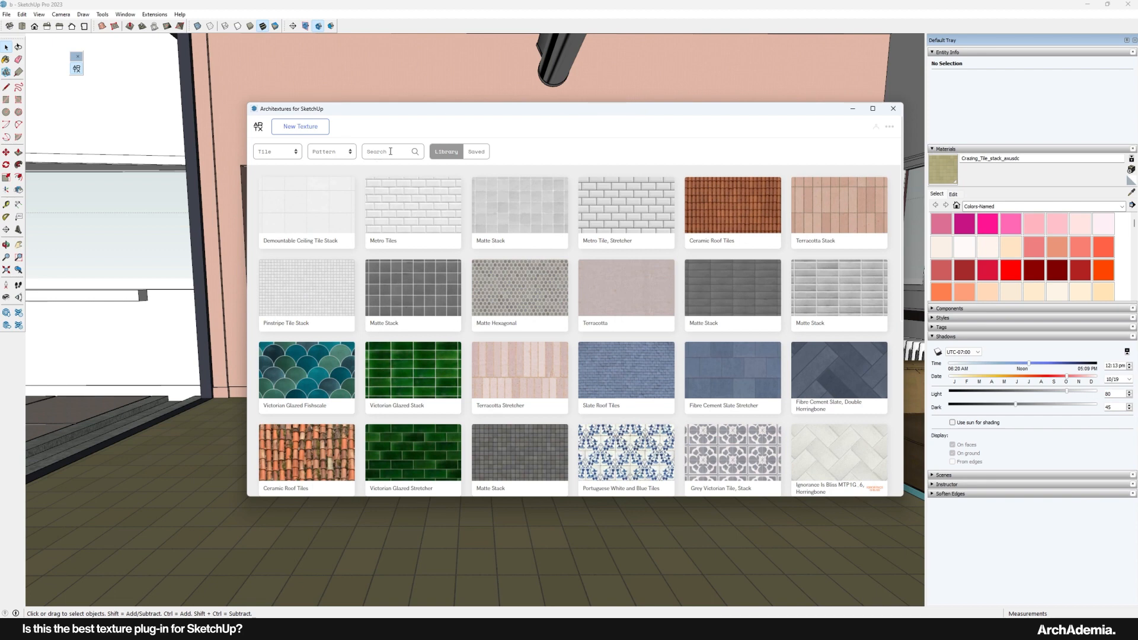
{"action": "left_click", "coordinate": [278, 152]}
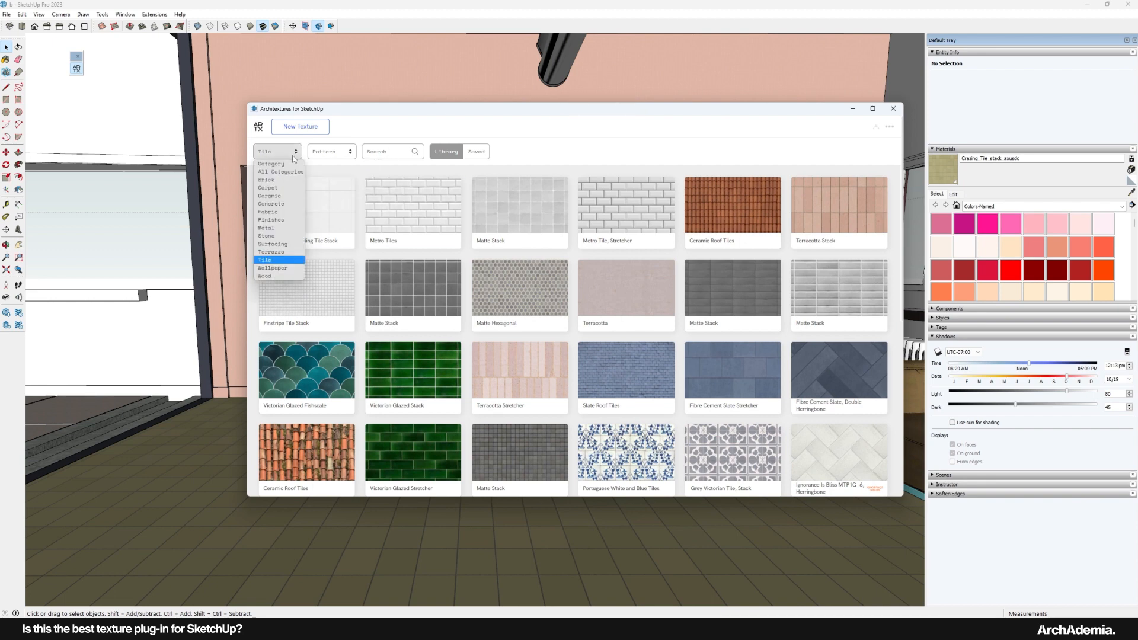
{"action": "left_click", "coordinate": [271, 220]}
Bring the pink window wall into view beside the library and open the white Textured Plaster texture for editing
{"action": "left_click_drag", "start_coordinate": [423, 114], "coordinate": [753, 123]}
{"action": "middle_click_drag", "start_coordinate": [419, 295], "coordinate": [526, 264]}
{"action": "middle_click_drag", "start_coordinate": [495, 207], "coordinate": [363, 275], "text": "shift"}
{"action": "middle_click_drag", "start_coordinate": [267, 204], "coordinate": [308, 209]}
{"action": "scroll", "coordinate": [311, 219], "scroll_direction": "up", "scroll_amount": 3}
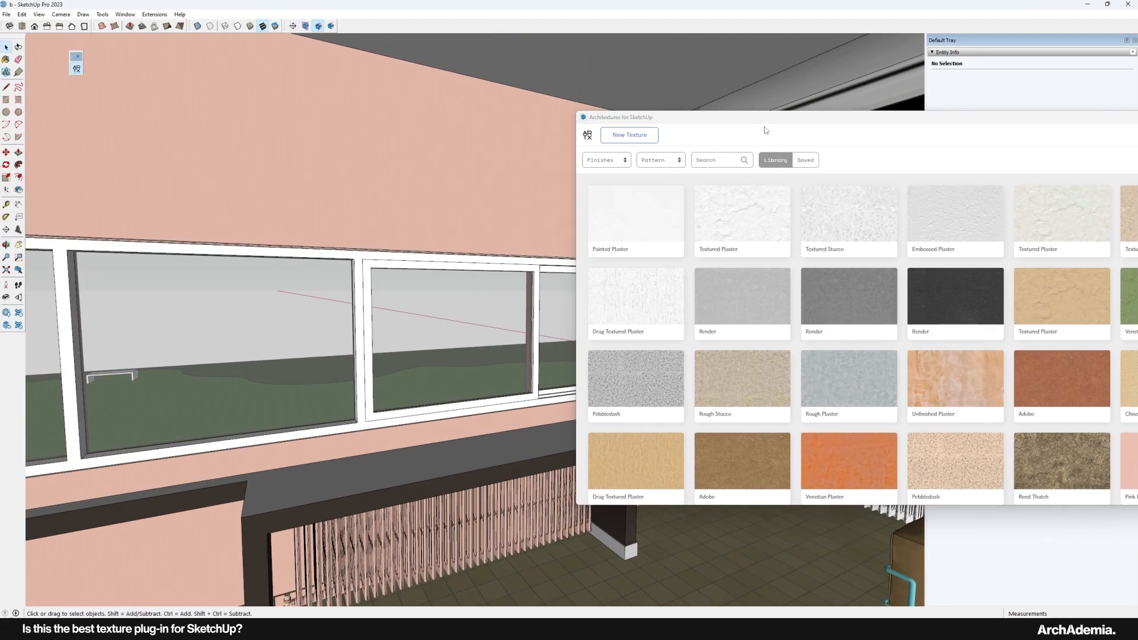
{"action": "left_click_drag", "start_coordinate": [766, 129], "coordinate": [719, 136]}
{"action": "left_click", "coordinate": [691, 225]}
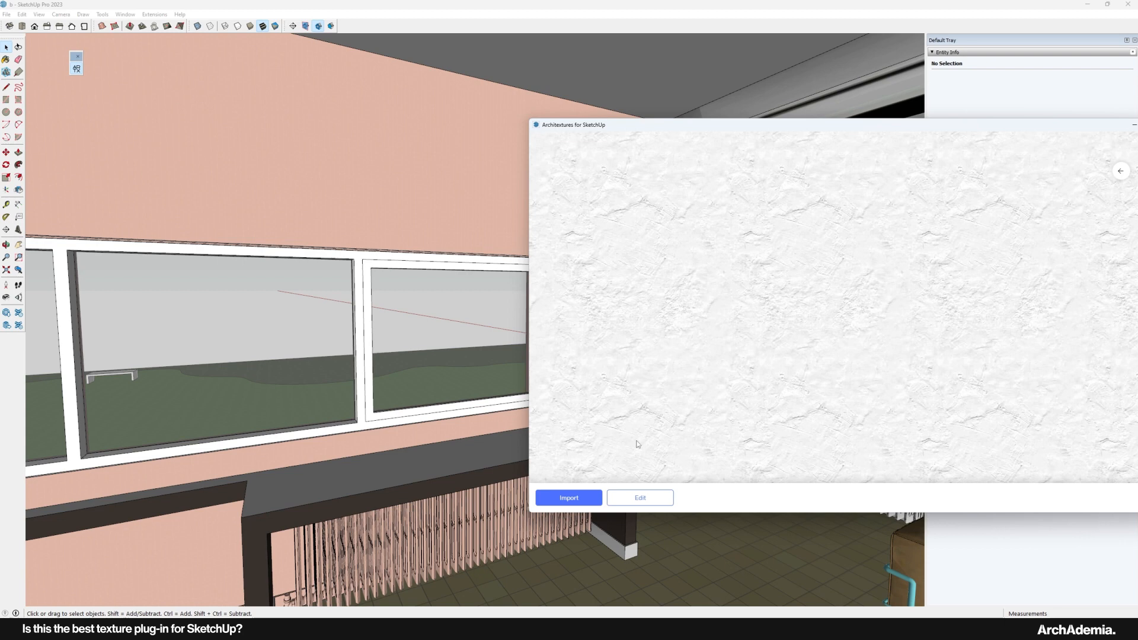
{"action": "left_click", "coordinate": [640, 498]}
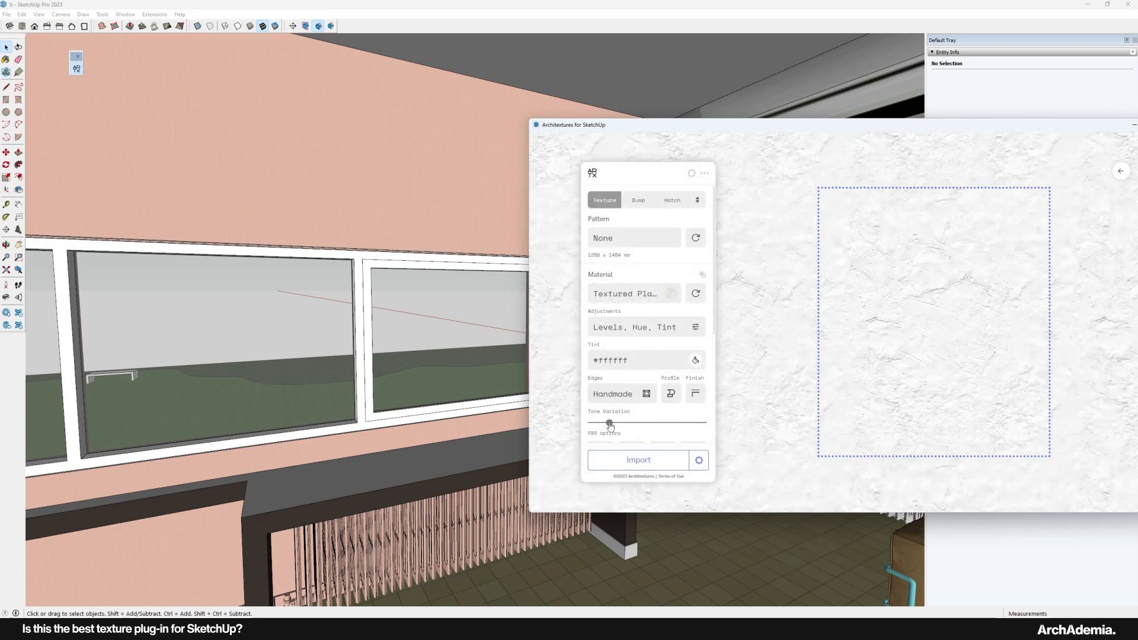
Try the Rough edge style on the Textured Plaster, then set its edges to Fine
{"action": "left_click", "coordinate": [646, 394]}
{"action": "left_click", "coordinate": [802, 354]}
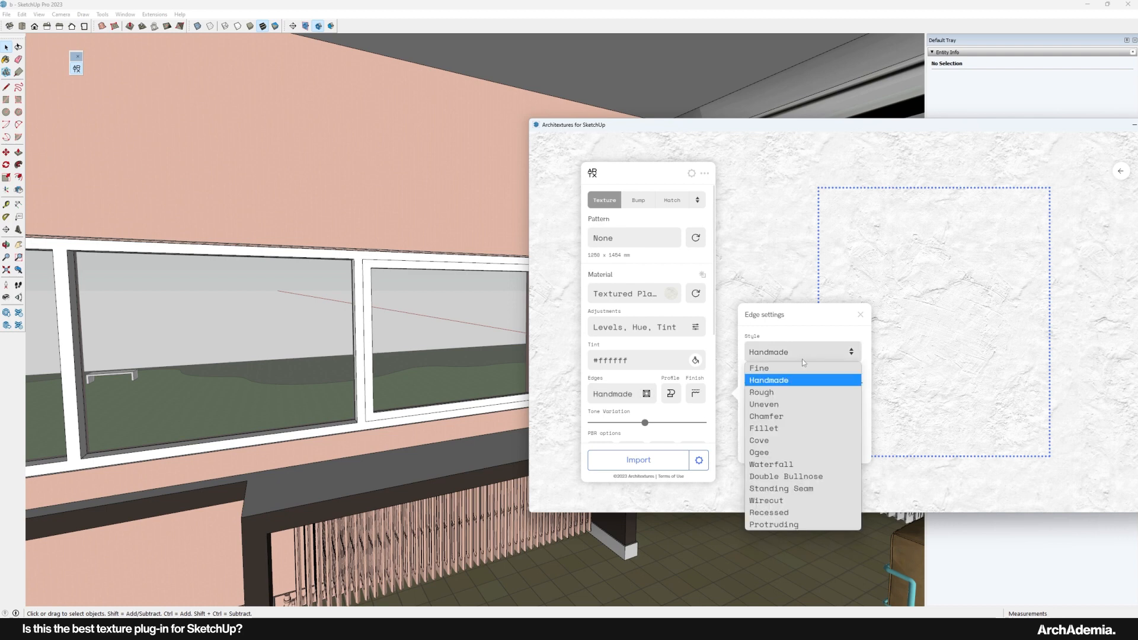
{"action": "left_click", "coordinate": [785, 393]}
{"action": "left_click", "coordinate": [797, 352]}
{"action": "left_click", "coordinate": [760, 368]}
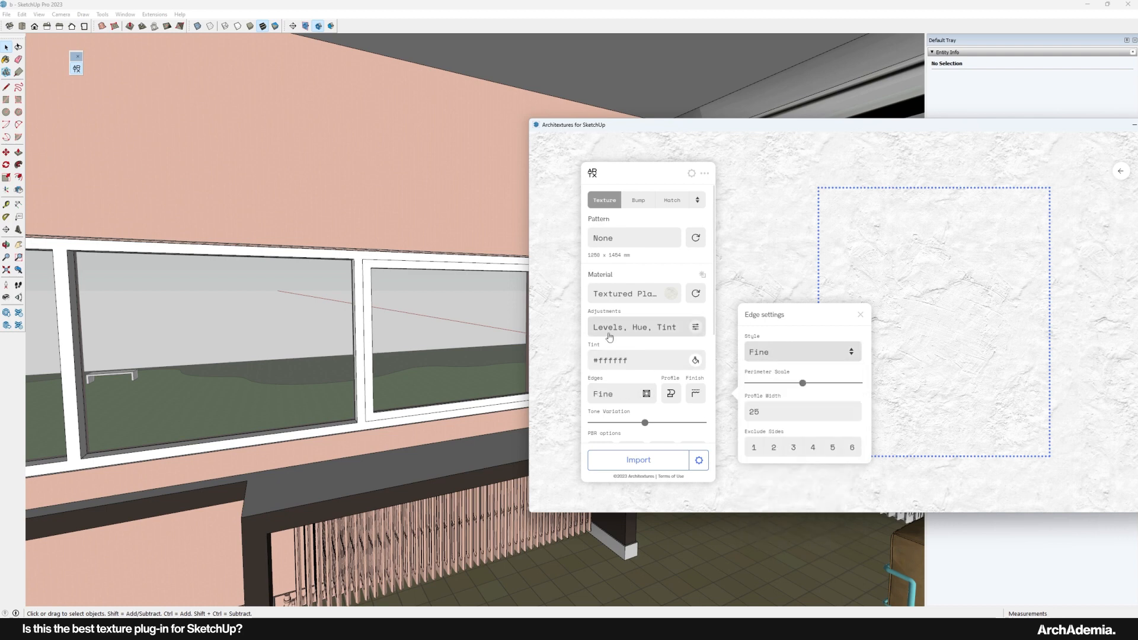
Raise the Textured Plaster's brightness slightly in its material adjustments, keeping the surface relief visible
{"action": "left_click", "coordinate": [630, 327]}
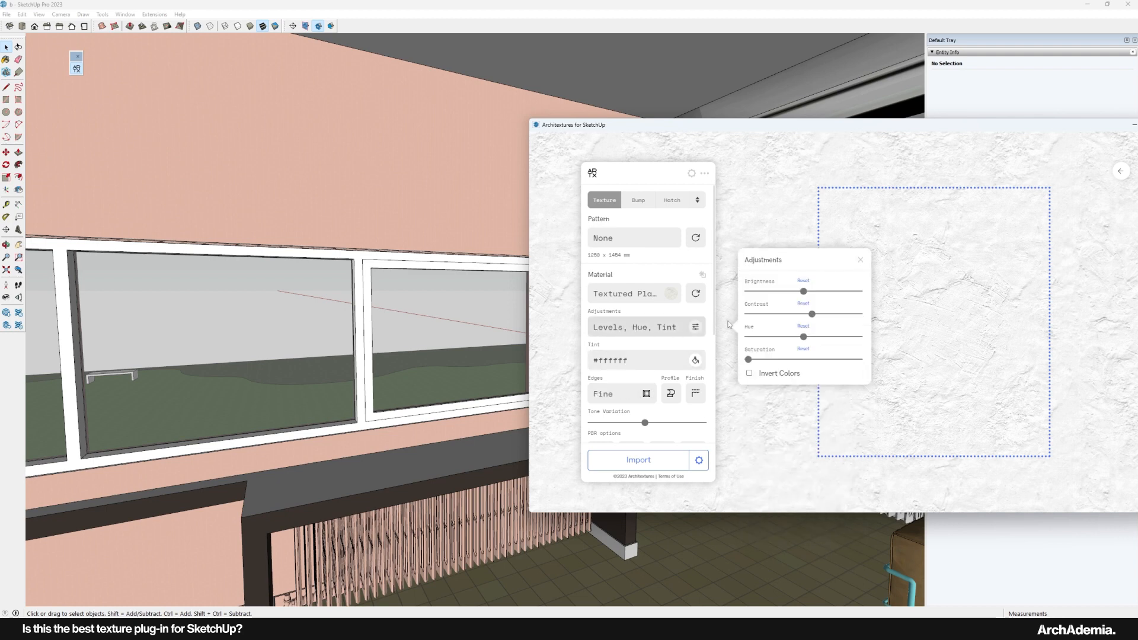
{"action": "left_click_drag", "start_coordinate": [806, 292], "coordinate": [849, 294]}
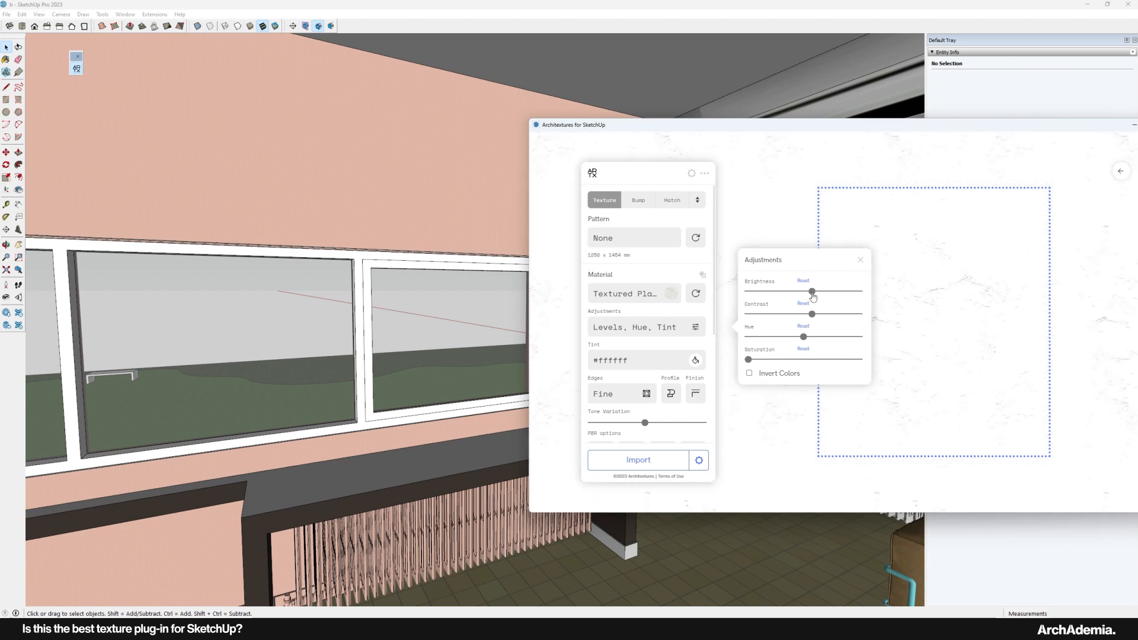
{"action": "left_click_drag", "start_coordinate": [812, 296], "coordinate": [805, 297]}
Import the Textured Plaster into the model as a high-resolution texture with a width of 2000 px
{"action": "left_click", "coordinate": [666, 464]}
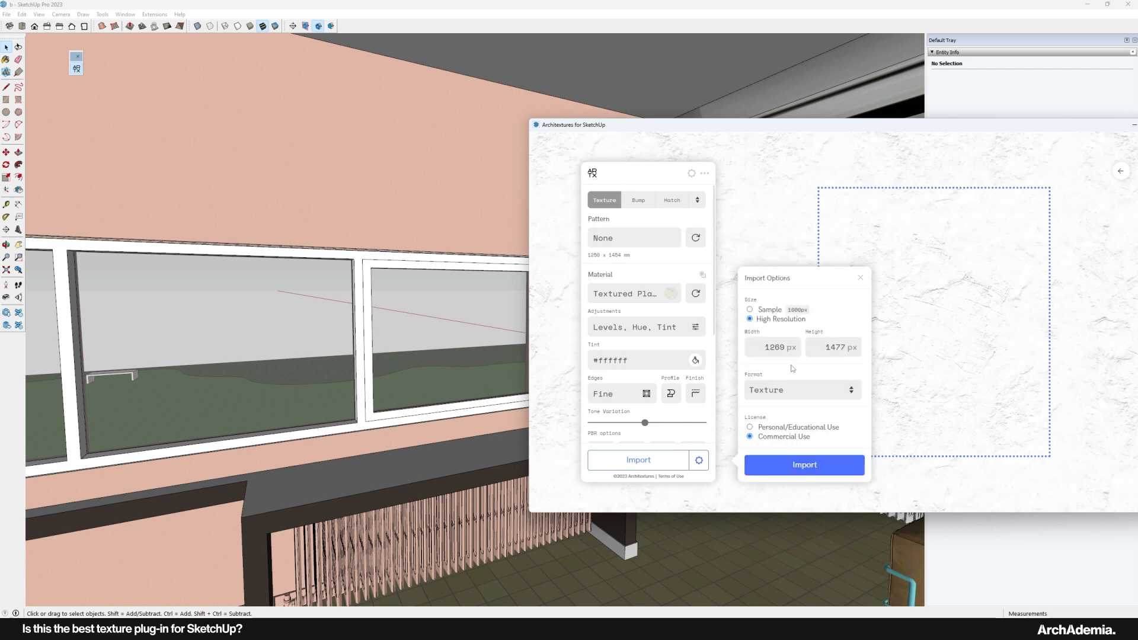
{"action": "left_click_drag", "start_coordinate": [781, 348], "coordinate": [730, 354]}
{"action": "key", "text": "BackSpace"}
{"action": "key", "text": "Delete"}
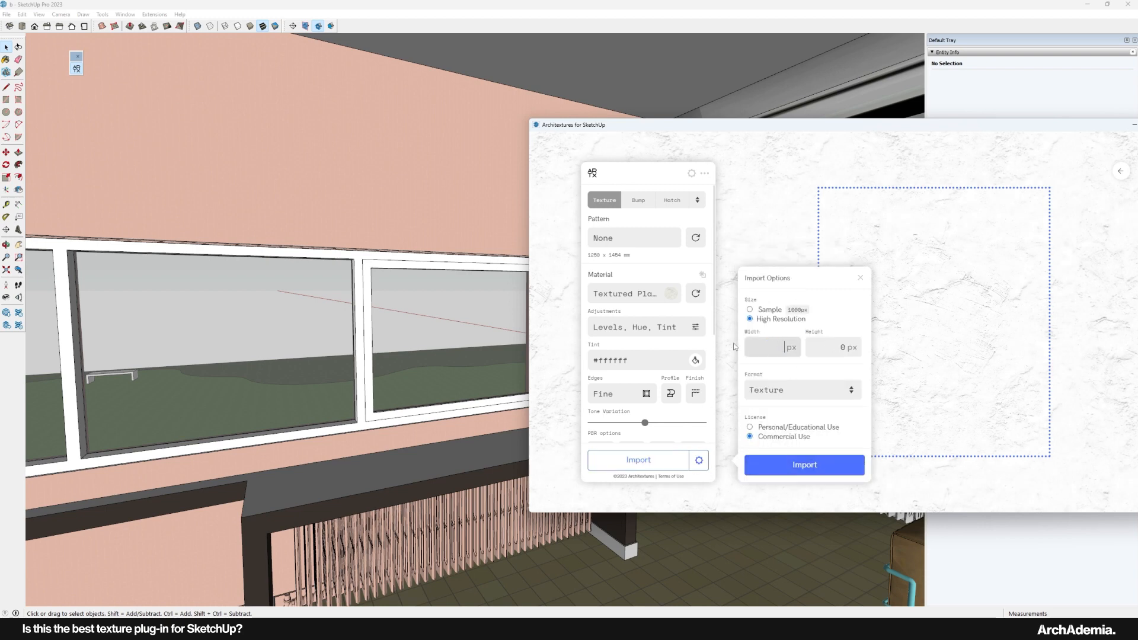
{"action": "type", "text": "2000"}
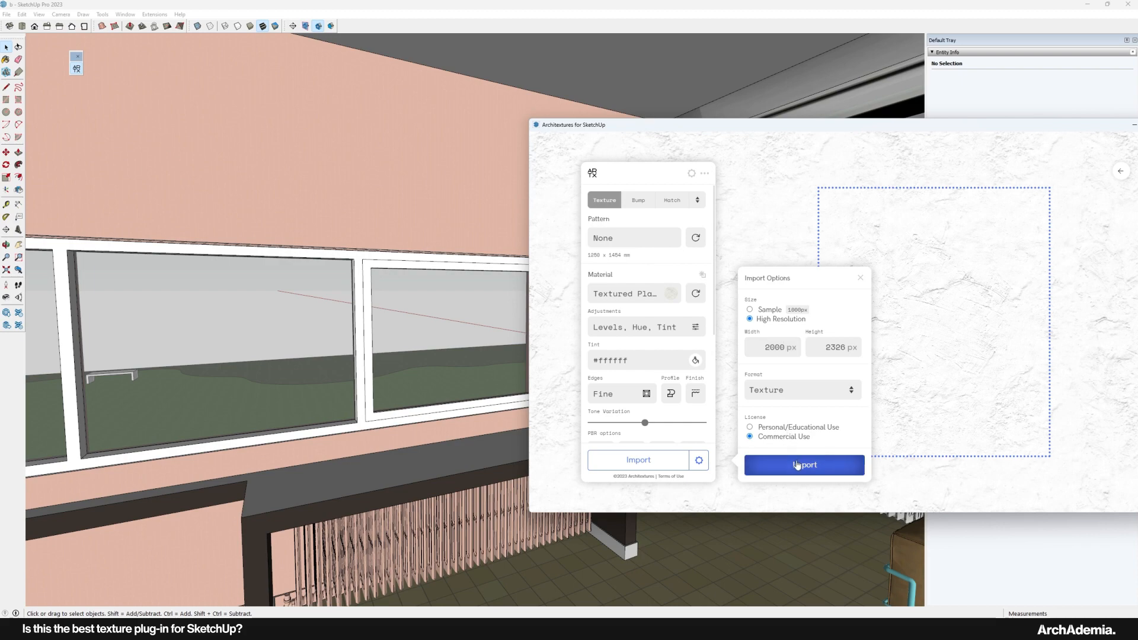
{"action": "left_click", "coordinate": [804, 465]}
Enter the window wall's group, select its large pink face and paint it with the Textured Plaster
{"action": "key", "text": "space"}
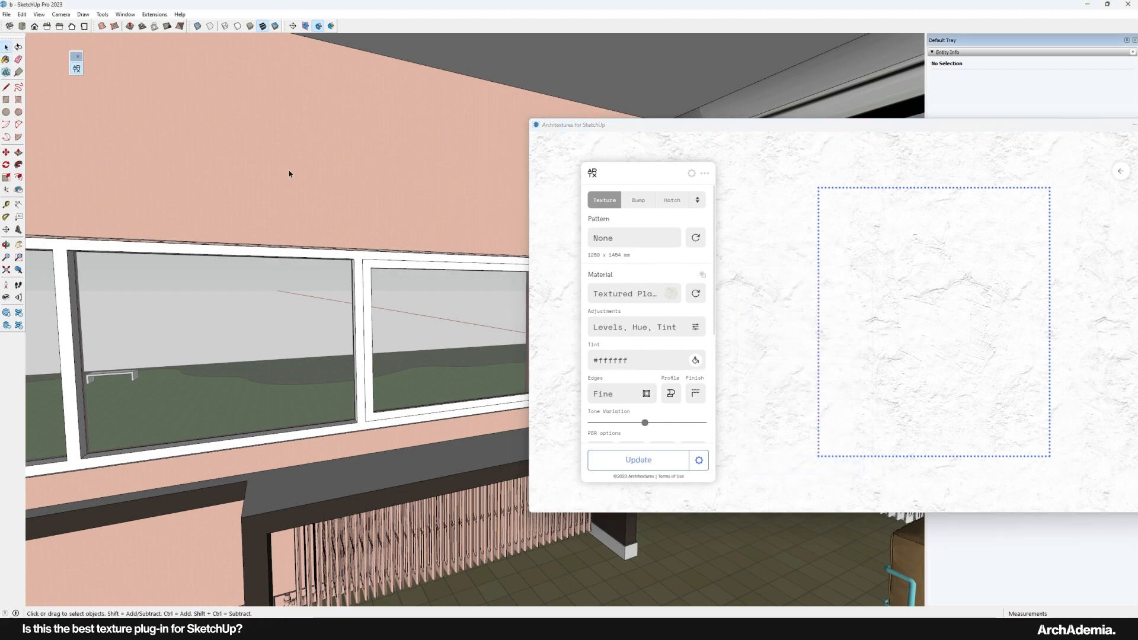
{"action": "double_click", "coordinate": [274, 185]}
{"action": "left_click", "coordinate": [275, 186]}
{"action": "mouse_move", "coordinate": [275, 185]}
{"action": "middle_mouse_down"}
{"action": "mouse_move", "coordinate": [509, 195]}
{"action": "mouse_move", "coordinate": [368, 196]}
{"action": "mouse_move", "coordinate": [300, 215]}
{"action": "mouse_move", "coordinate": [349, 228]}
{"action": "middle_mouse_up"}
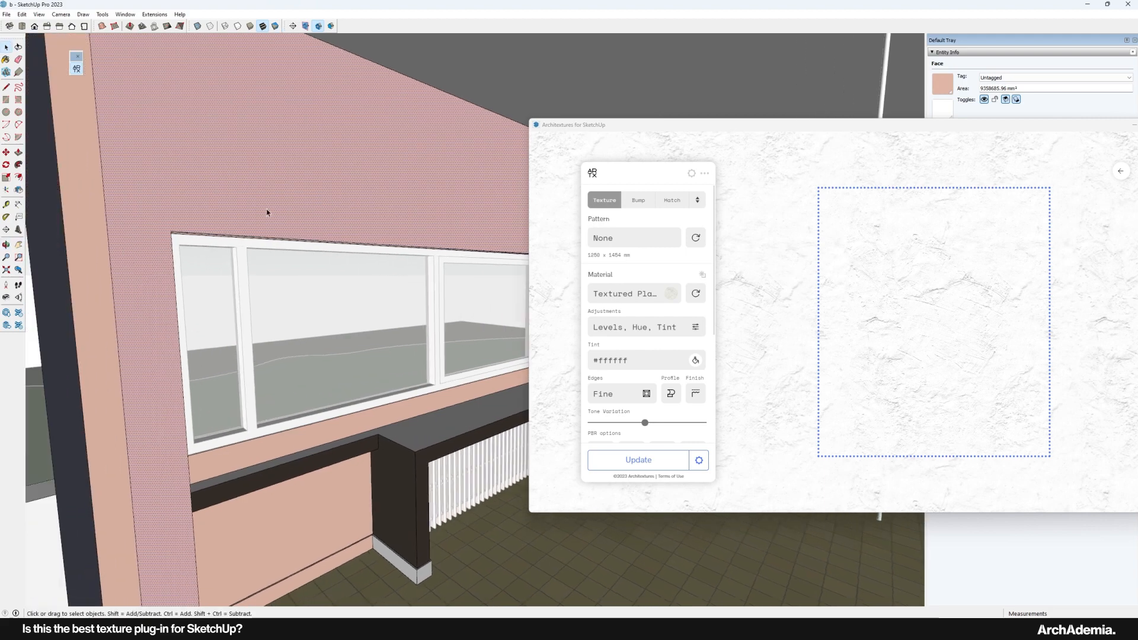
{"action": "key", "text": "b"}
{"action": "left_click", "coordinate": [232, 170]}
Paint the wall's remaining pink faces with the plaster: the end strip, under-window panel, skirting, sill band and area behind the radiator
{"action": "middle_click_drag", "start_coordinate": [264, 278], "coordinate": [207, 456]}
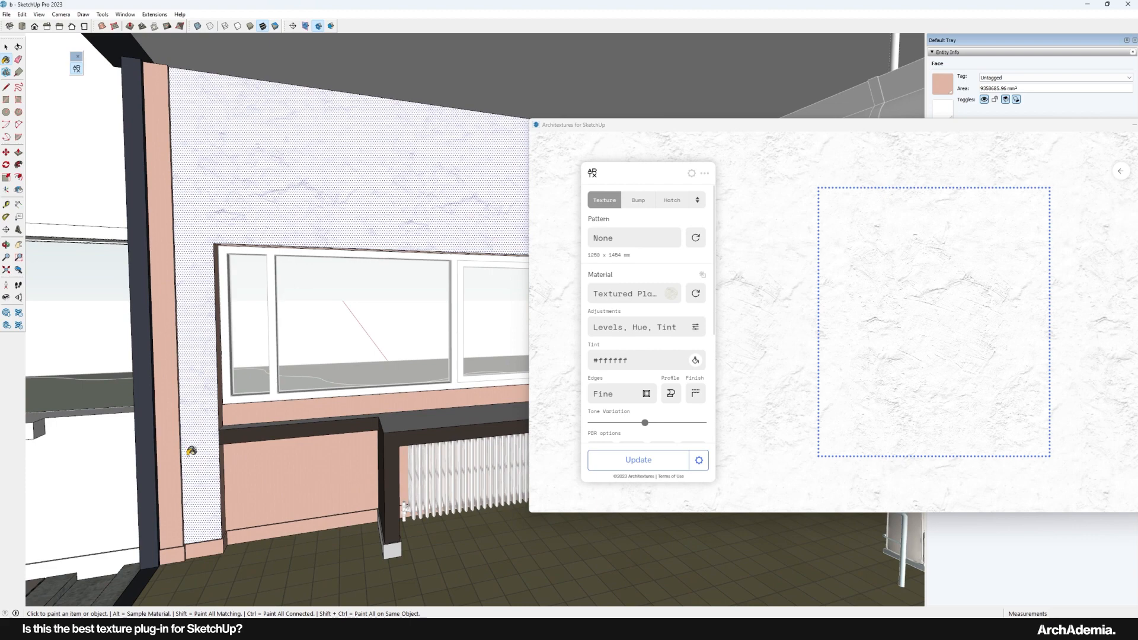
{"action": "left_click", "coordinate": [179, 453]}
{"action": "left_click", "coordinate": [277, 469]}
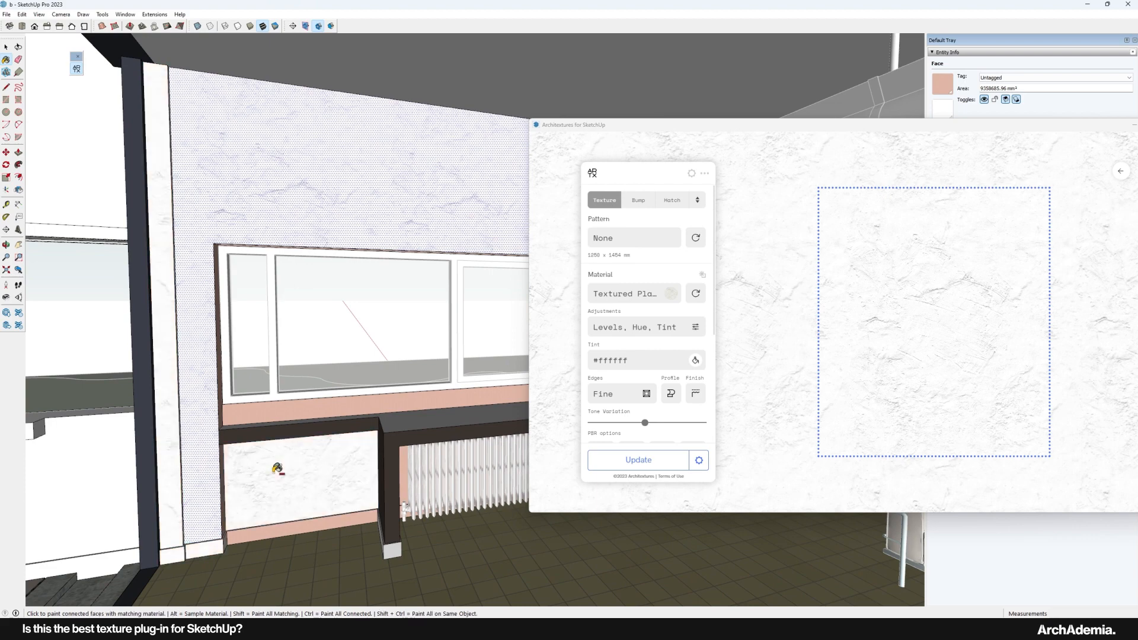
{"action": "left_click", "coordinate": [264, 528], "text": "ctrl"}
{"action": "left_click", "coordinate": [268, 415], "text": "ctrl"}
{"action": "middle_click_drag", "start_coordinate": [268, 415], "coordinate": [373, 409]}
{"action": "left_click", "coordinate": [500, 384]}
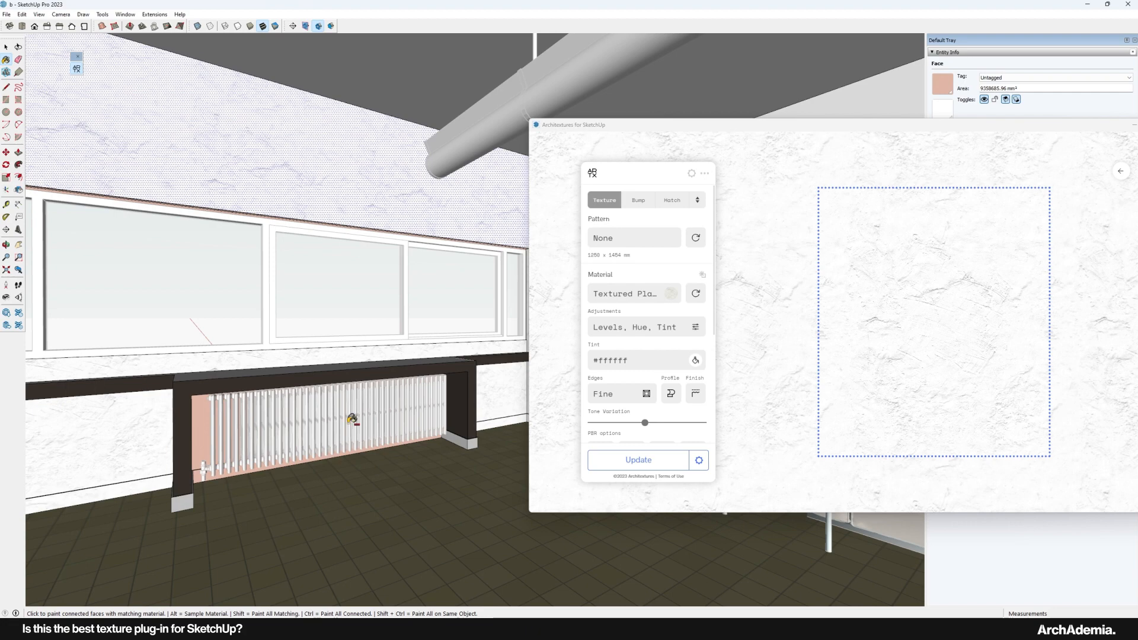
{"action": "left_click", "coordinate": [206, 424]}
Look over the plastered room, then preview the Textured Plaster's Bump and Roughness maps in the Architextures editor
{"action": "left_click_drag", "start_coordinate": [599, 127], "coordinate": [897, 204]}
{"action": "mouse_move", "coordinate": [569, 315]}
{"action": "middle_mouse_down"}
{"action": "mouse_move", "coordinate": [386, 325]}
{"action": "mouse_move", "coordinate": [401, 349]}
{"action": "mouse_move", "coordinate": [308, 311]}
{"action": "middle_mouse_up"}
{"action": "scroll", "coordinate": [386, 325], "scroll_direction": "down", "scroll_amount": 5}
{"action": "scroll", "coordinate": [303, 308], "scroll_direction": "up", "scroll_amount": 3}
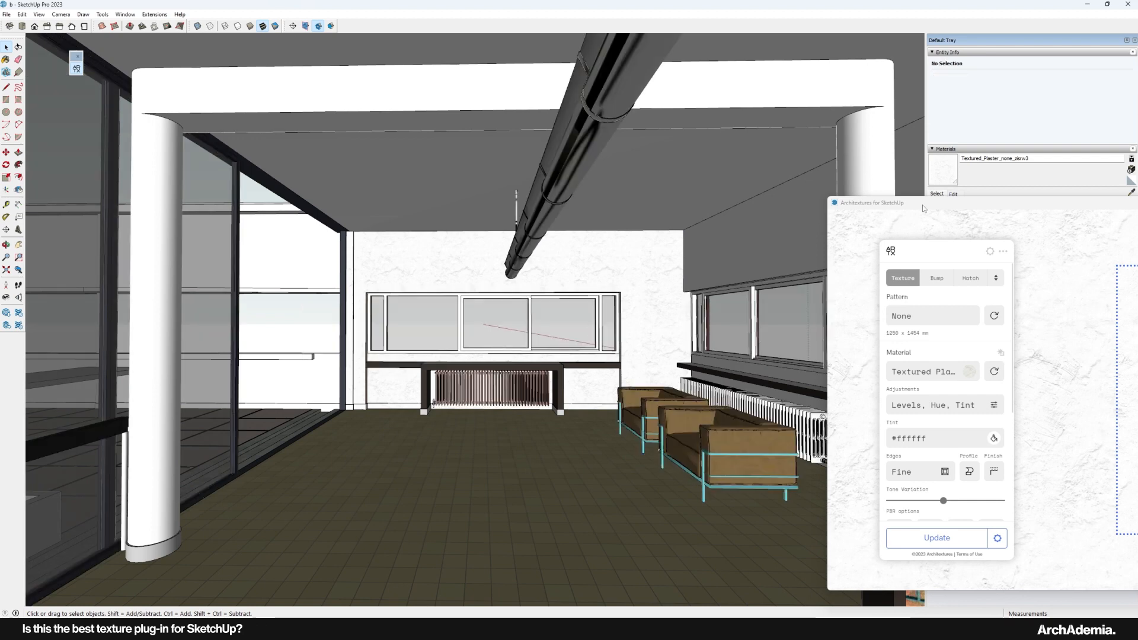
{"action": "left_click_drag", "start_coordinate": [919, 203], "coordinate": [397, 138]}
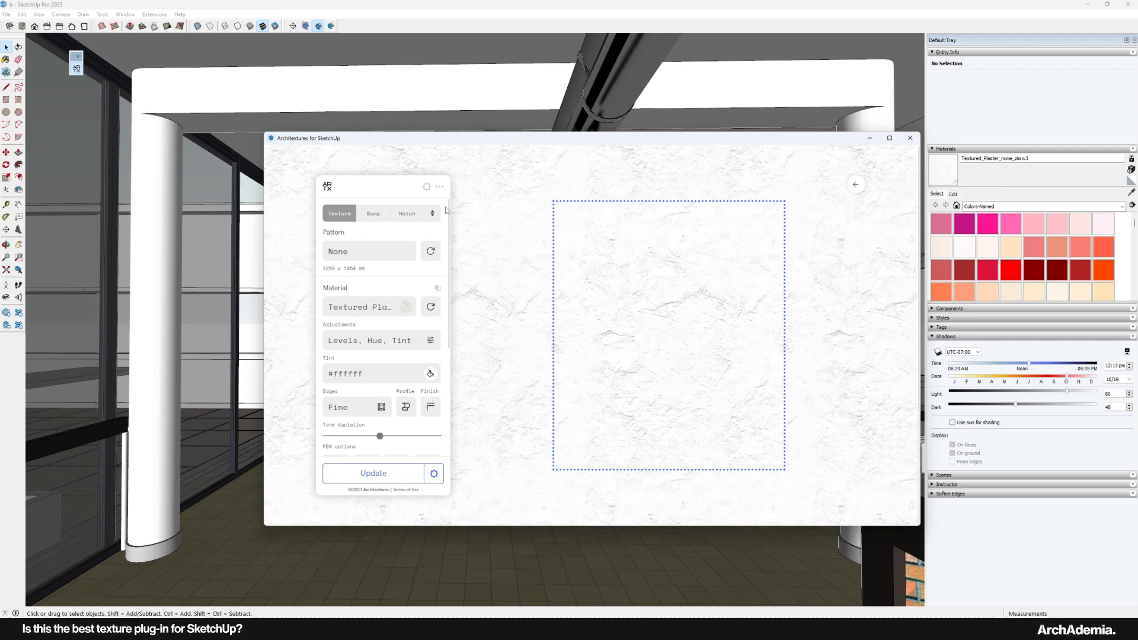
{"action": "left_click_drag", "start_coordinate": [405, 148], "coordinate": [460, 153]}
{"action": "left_click", "coordinate": [428, 220]}
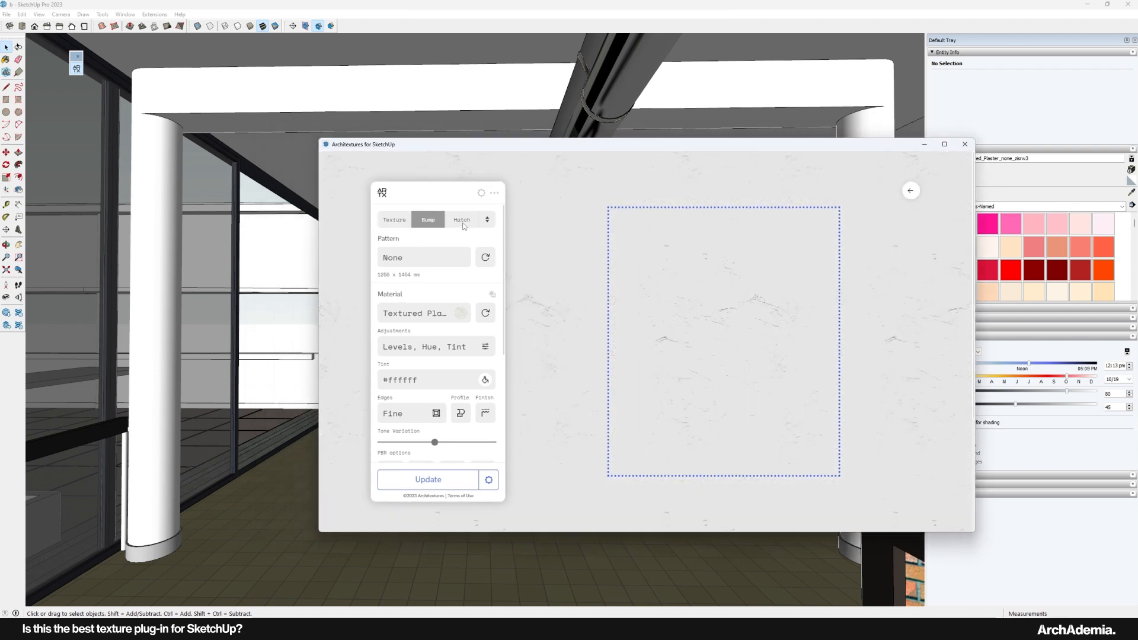
{"action": "left_click", "coordinate": [394, 220]}
{"action": "left_click", "coordinate": [488, 220]}
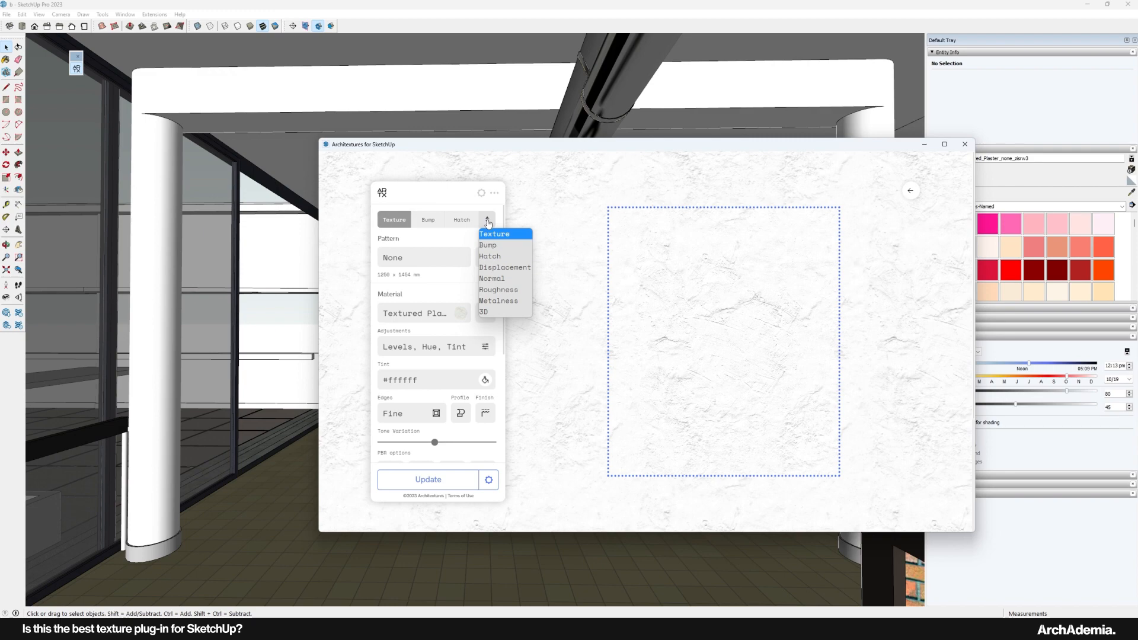
{"action": "left_click", "coordinate": [498, 290]}
{"action": "left_click", "coordinate": [487, 220]}
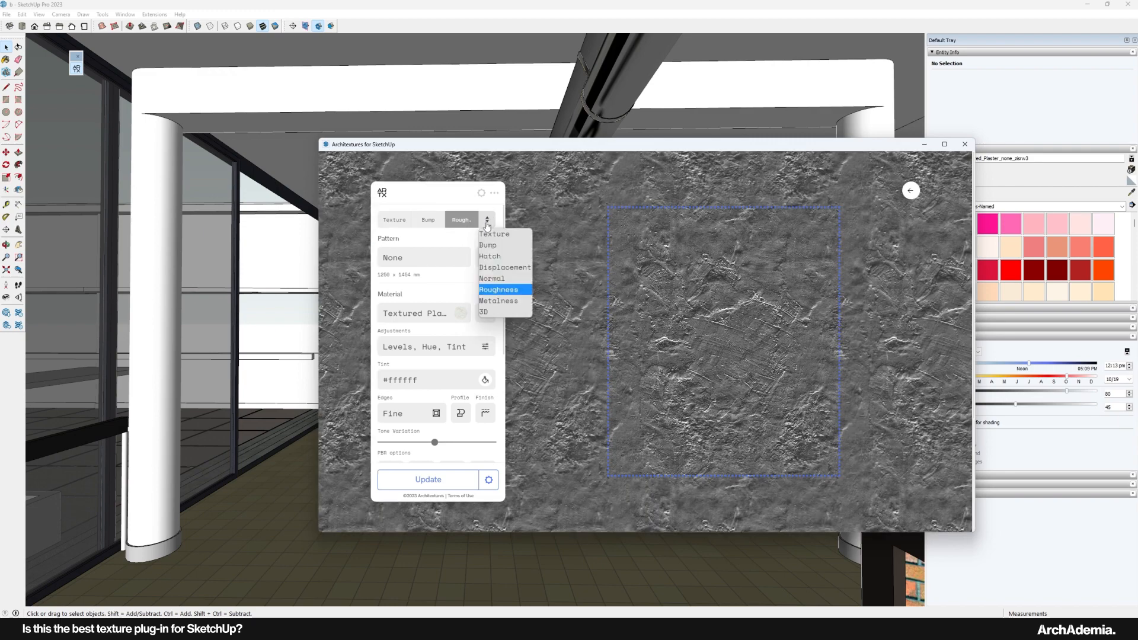
{"action": "left_click", "coordinate": [458, 195]}
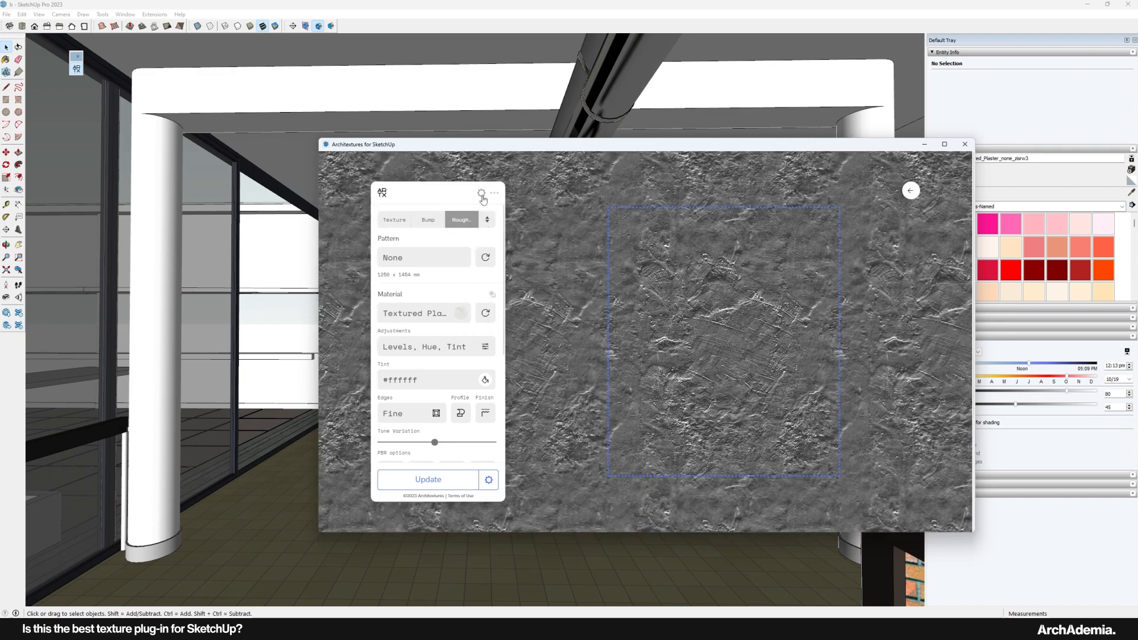
Return the editor to the plaster's Texture map and save the texture to the Architextures account
{"action": "left_click", "coordinate": [482, 194]}
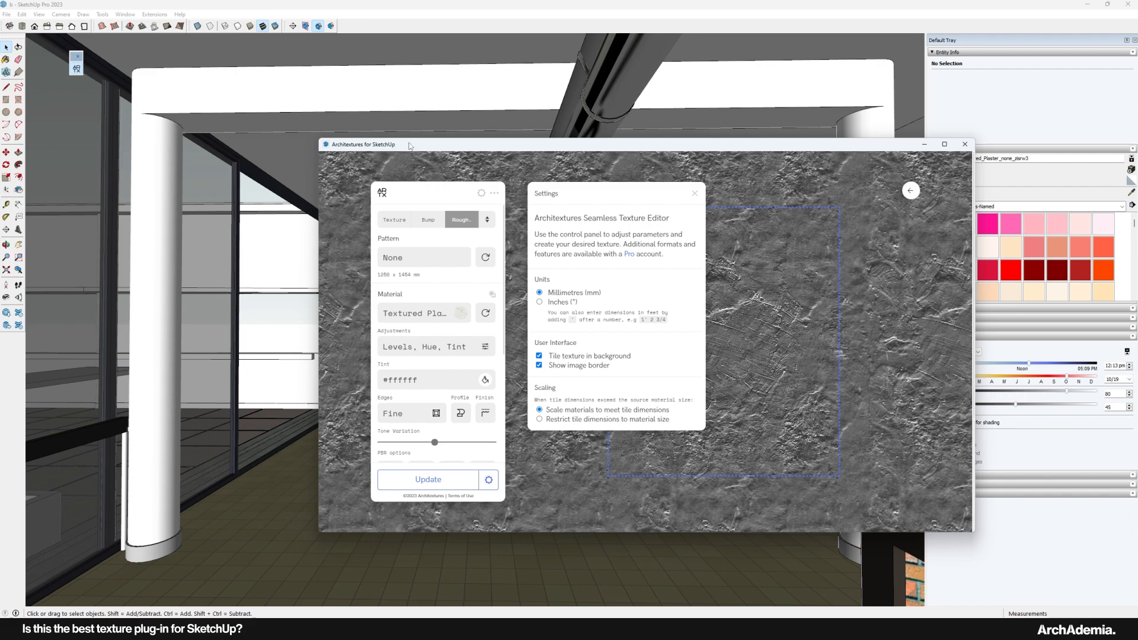
{"action": "left_click_drag", "start_coordinate": [495, 144], "coordinate": [443, 140]}
{"action": "left_click", "coordinate": [443, 192]}
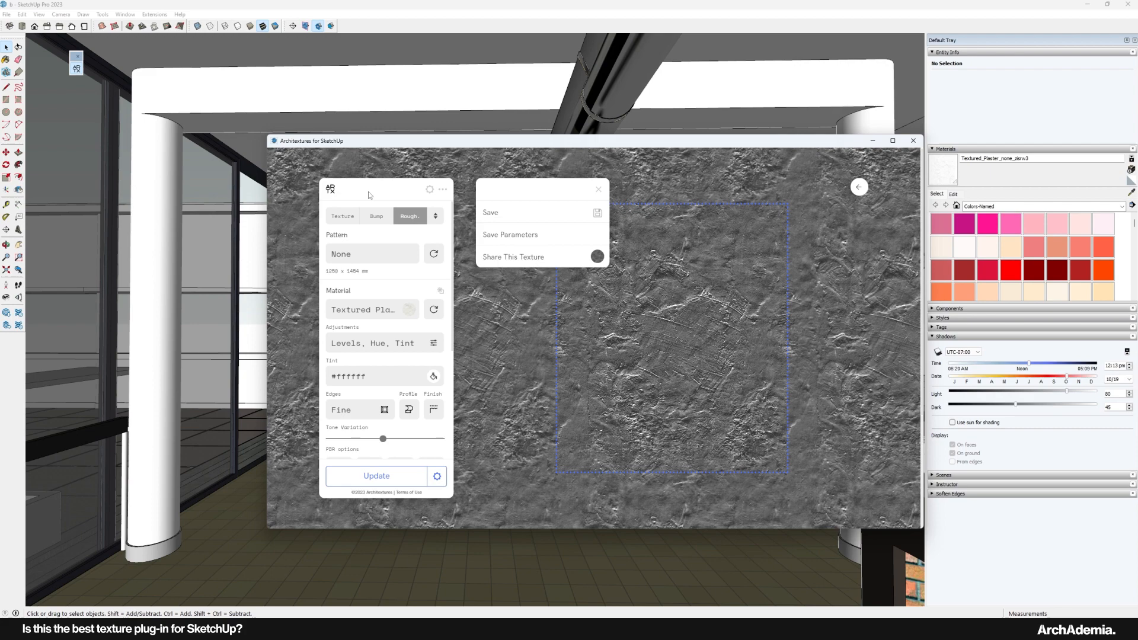
{"action": "left_click", "coordinate": [348, 221]}
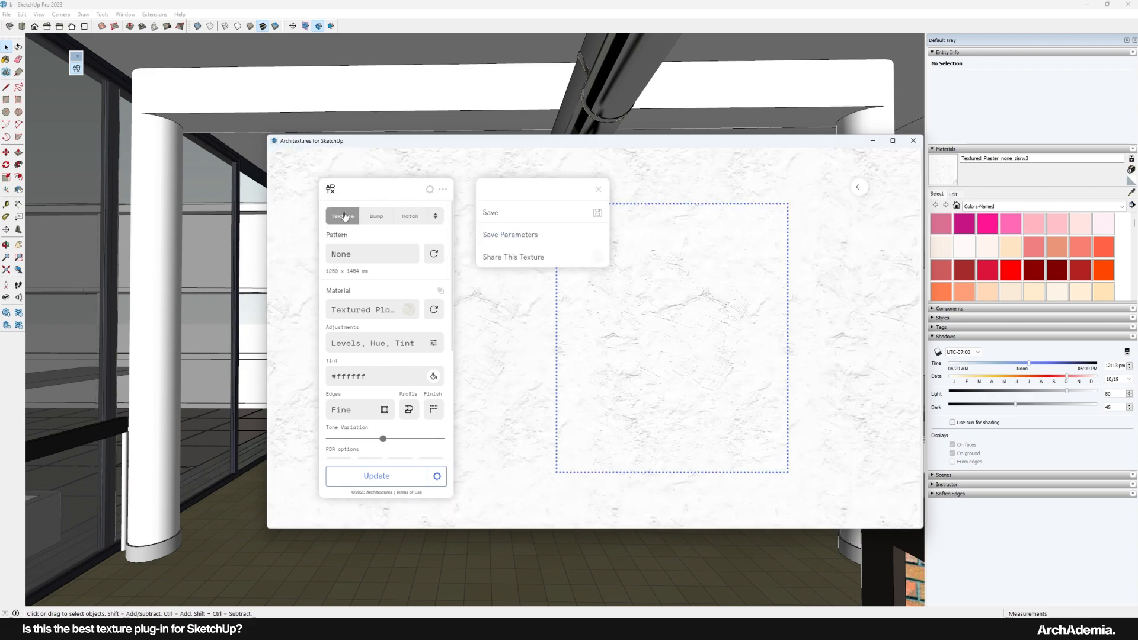
{"action": "left_click", "coordinate": [492, 215]}
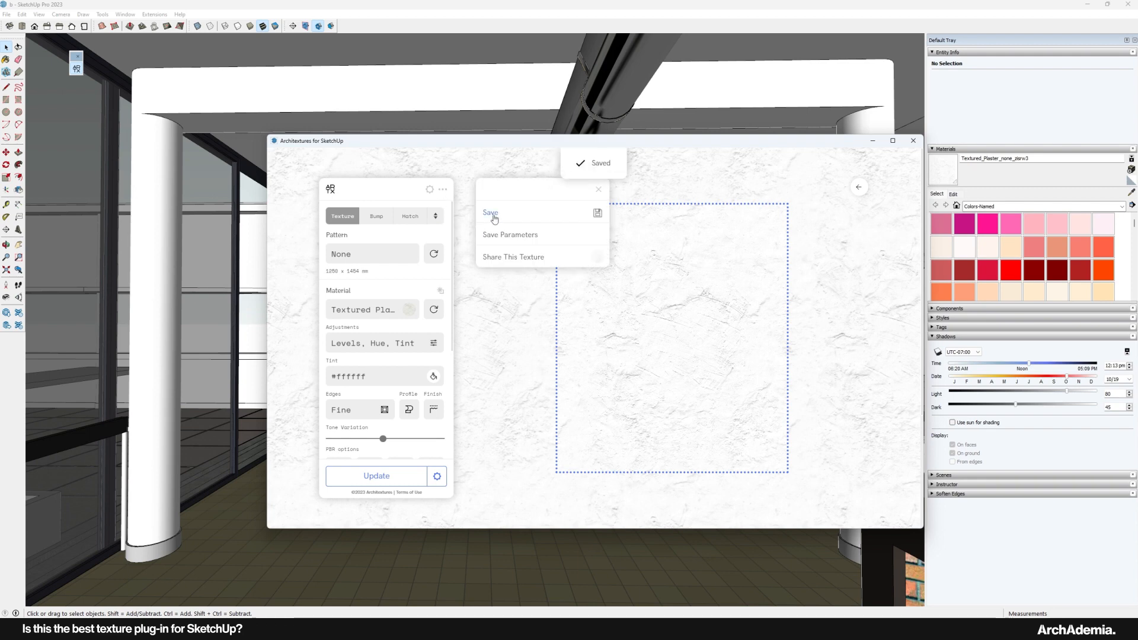
{"action": "left_click_drag", "start_coordinate": [426, 150], "coordinate": [406, 136]}
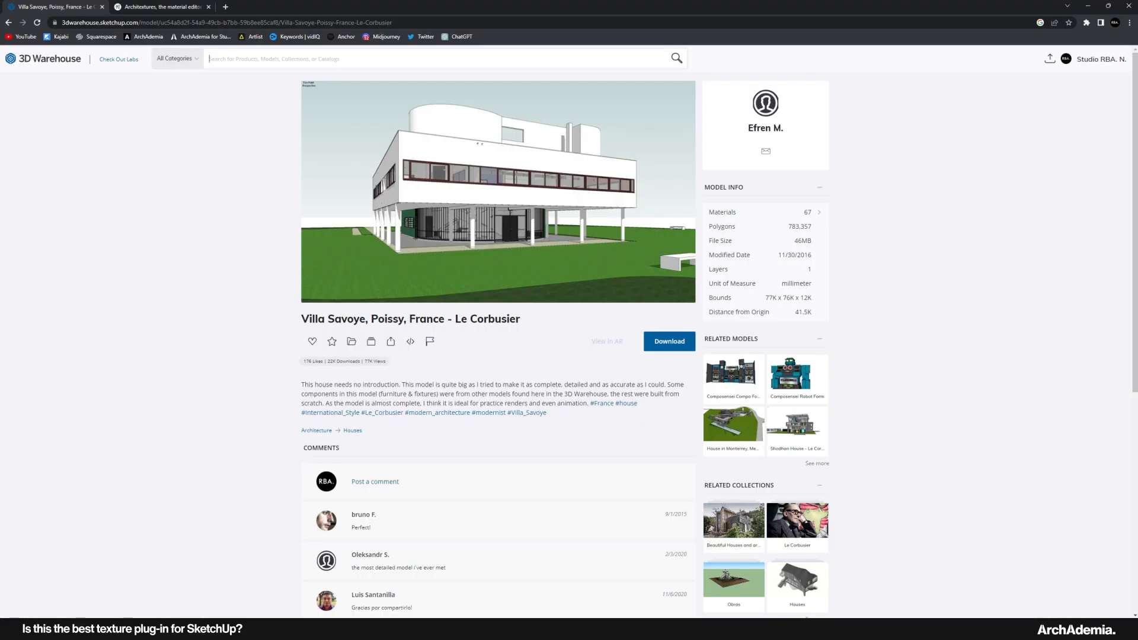
Switch to the Architextures website in the browser and open the saved Textured Plaster in the online editor
{"action": "left_click", "coordinate": [157, 6]}
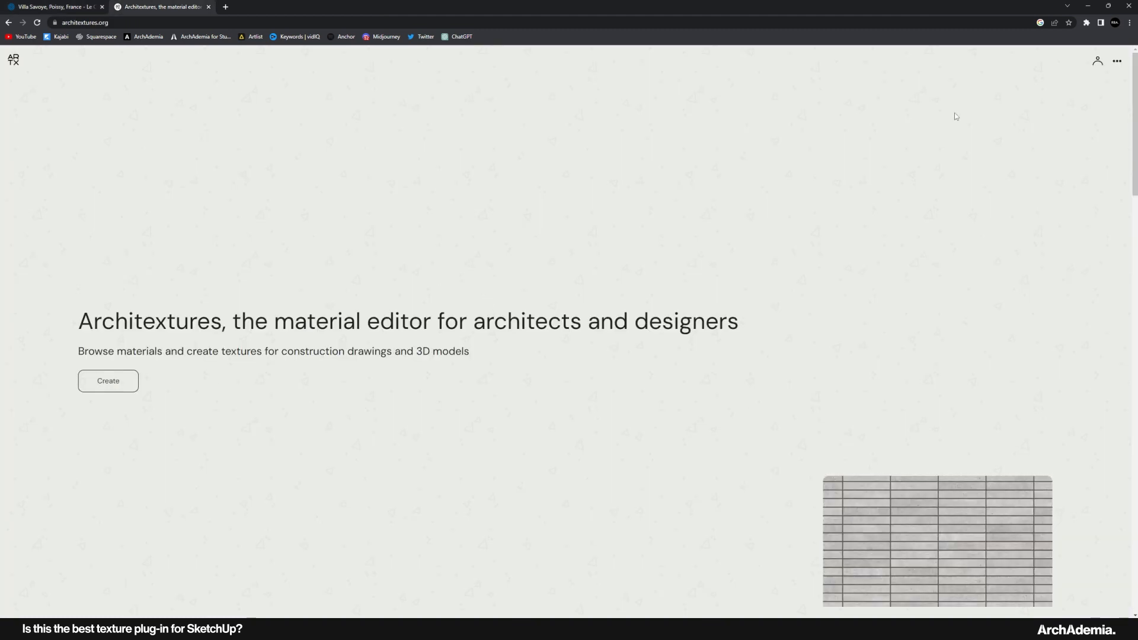
{"action": "left_click", "coordinate": [1098, 61]}
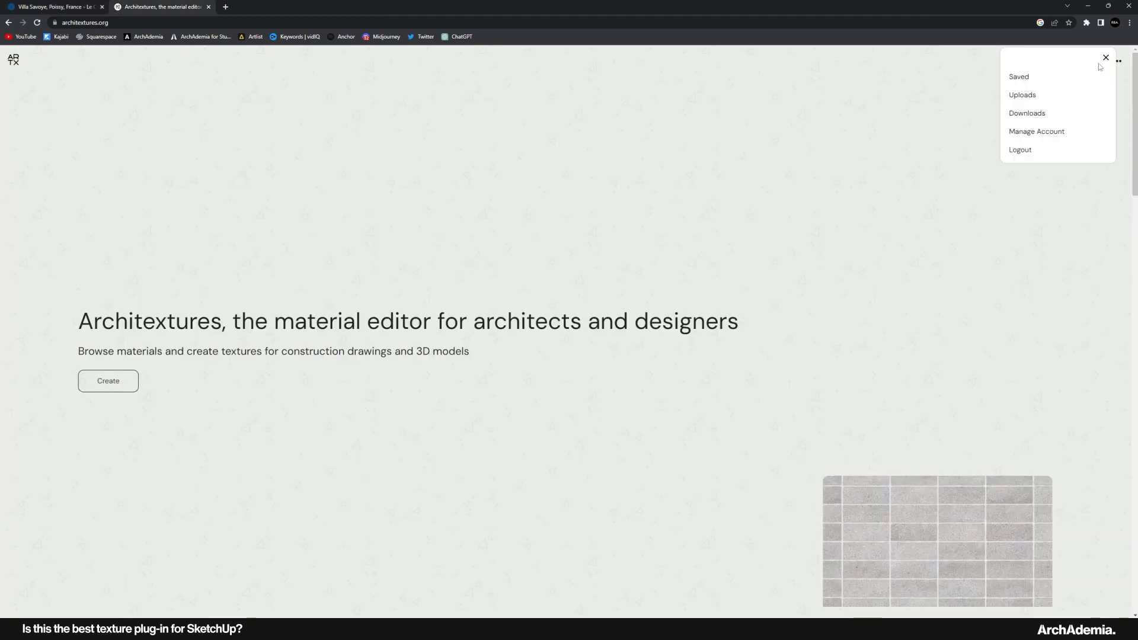
{"action": "left_click", "coordinate": [1017, 78]}
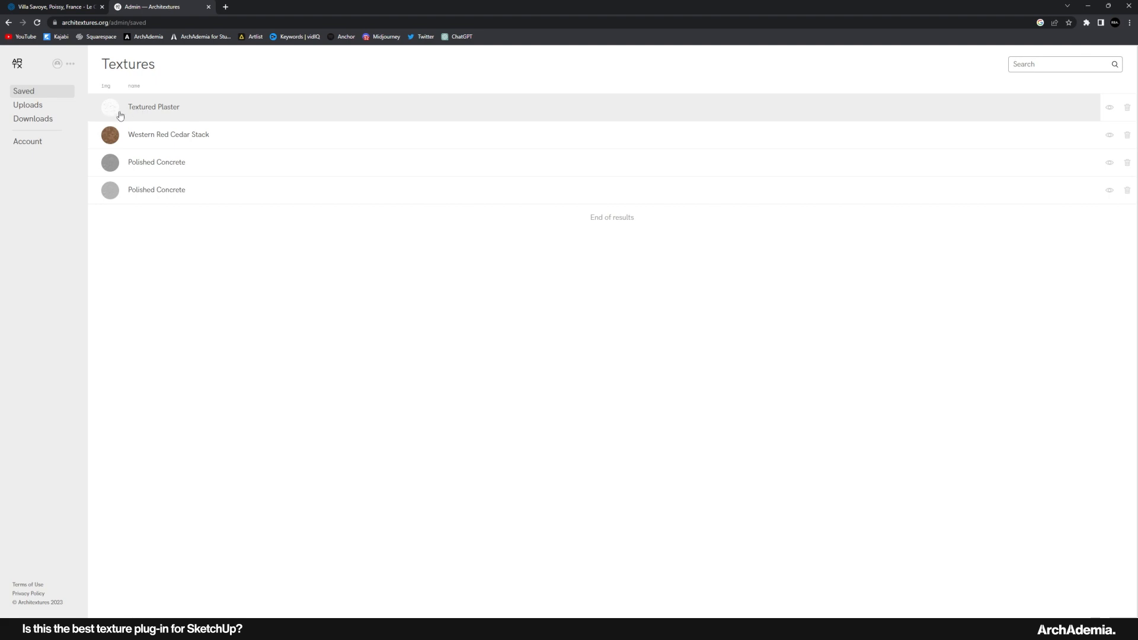
{"action": "left_click", "coordinate": [155, 110]}
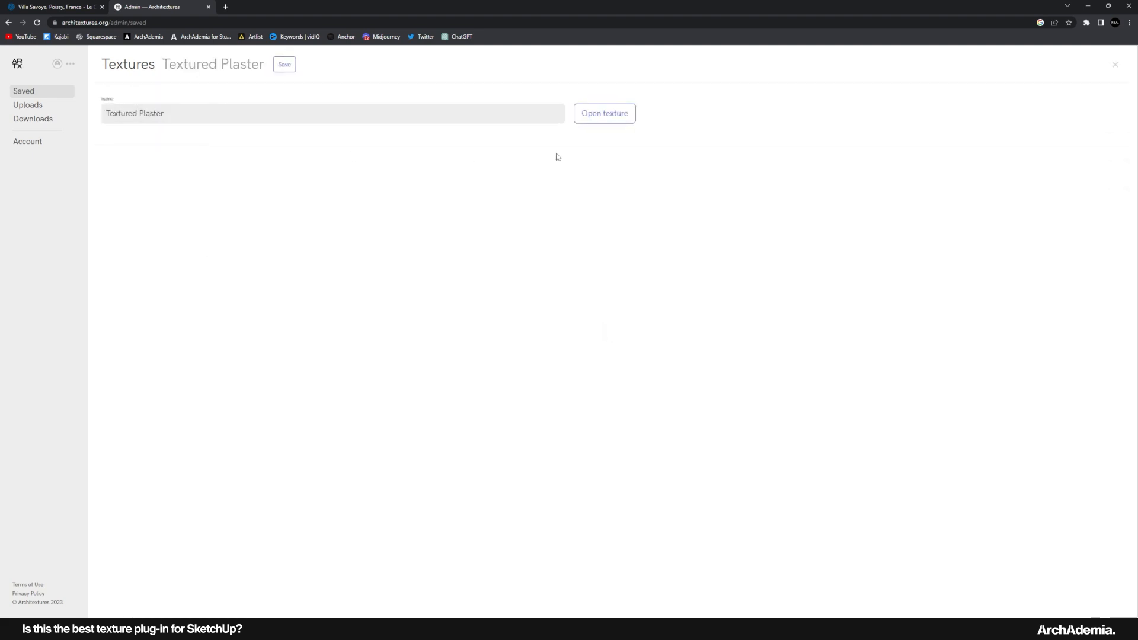
{"action": "left_click", "coordinate": [598, 116]}
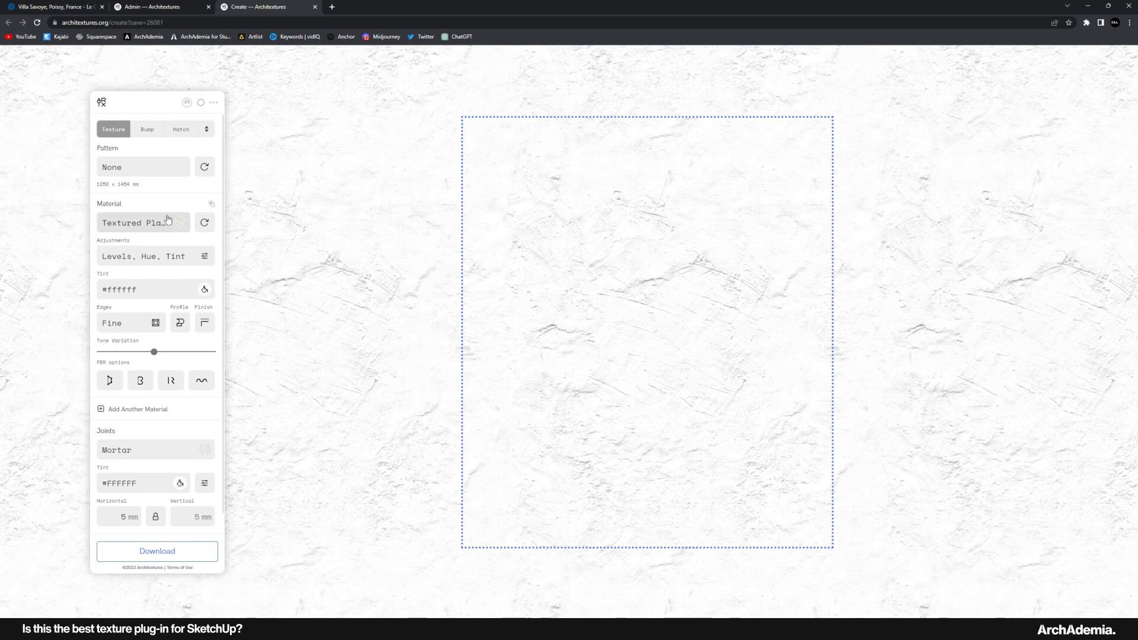
Download the Textured Plaster's Bump map in high resolution with a width of 2000 px
{"action": "left_click", "coordinate": [149, 130]}
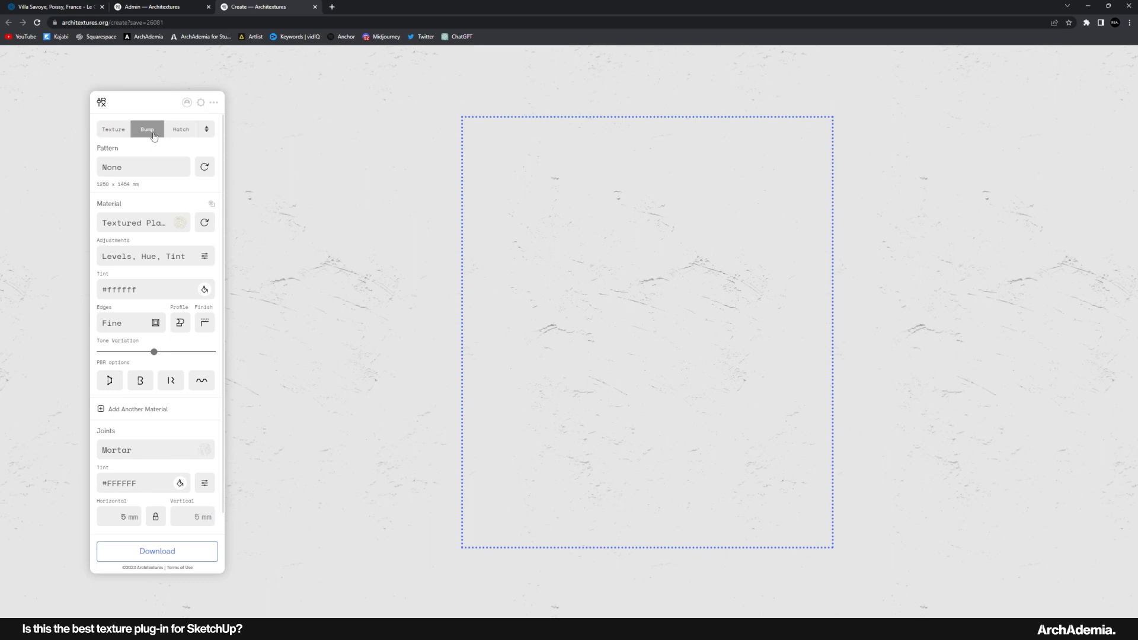
{"action": "left_click", "coordinate": [176, 553]}
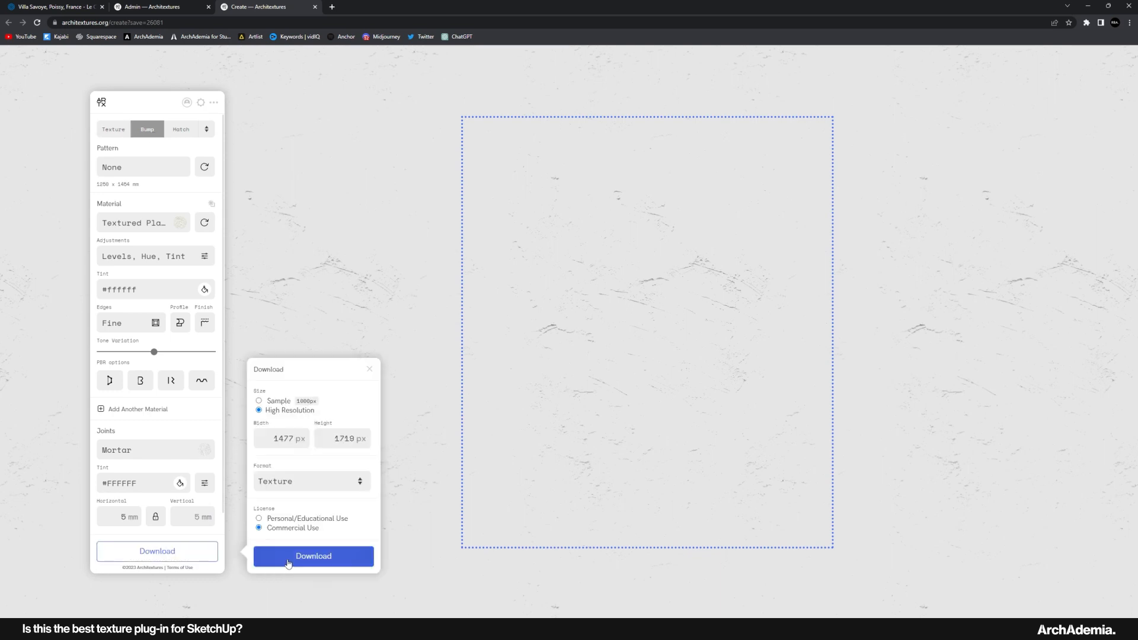
{"action": "left_click_drag", "start_coordinate": [294, 439], "coordinate": [290, 439]}
{"action": "type", "text": "2000"}
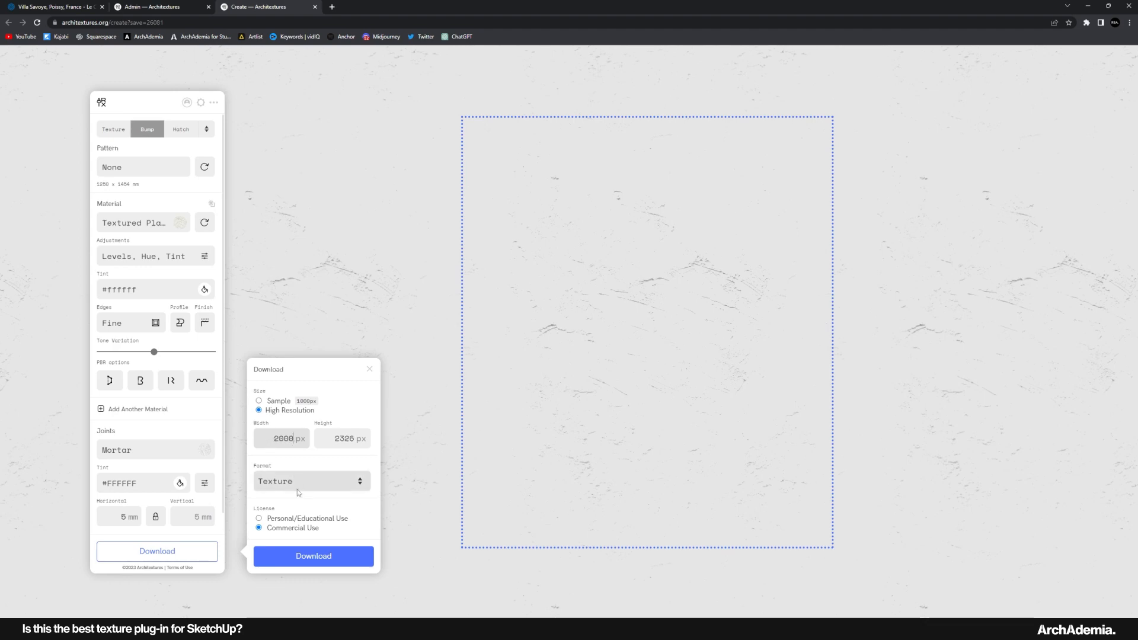
{"action": "left_click", "coordinate": [316, 561]}
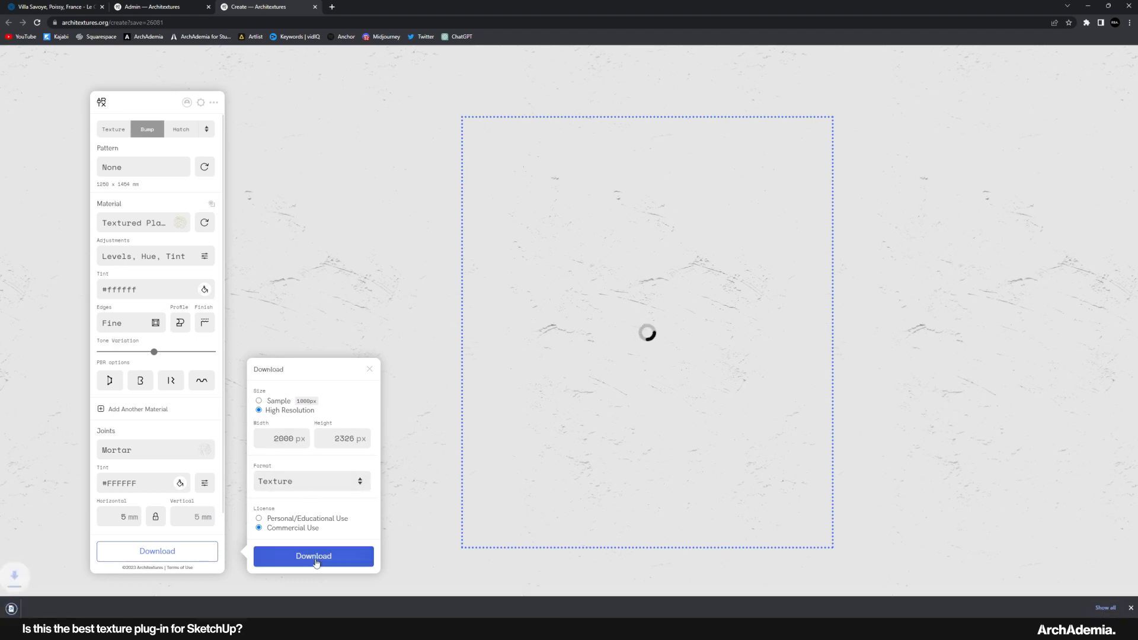
Download the Textured Plaster's Roughness map at the same size and check the downloaded image in the photo viewer
{"action": "left_click", "coordinate": [208, 131]}
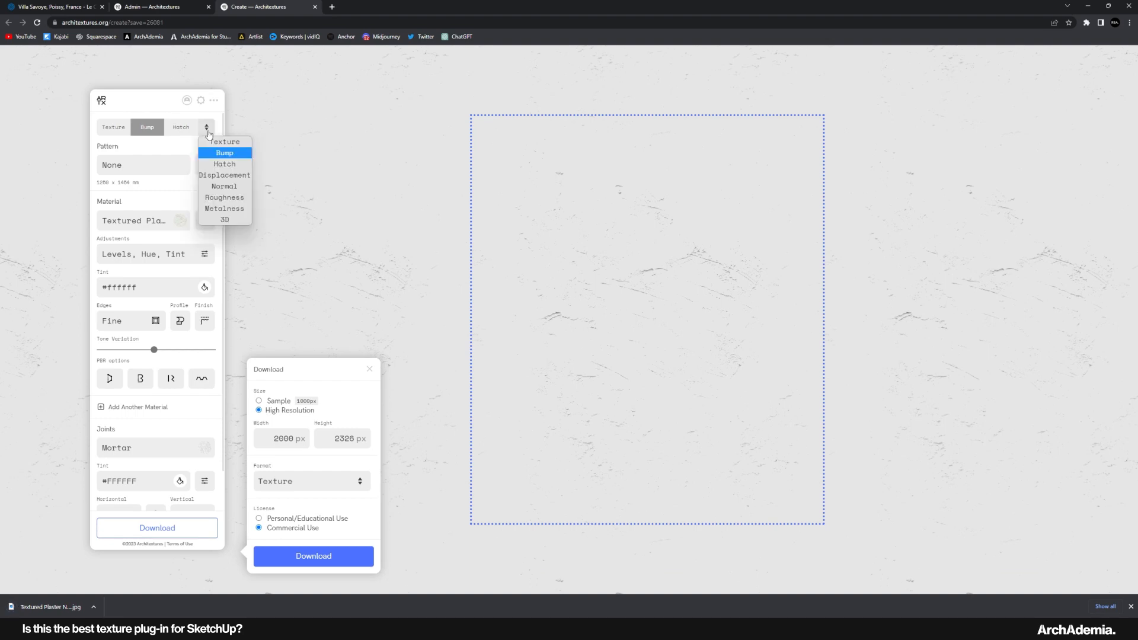
{"action": "left_click", "coordinate": [224, 198]}
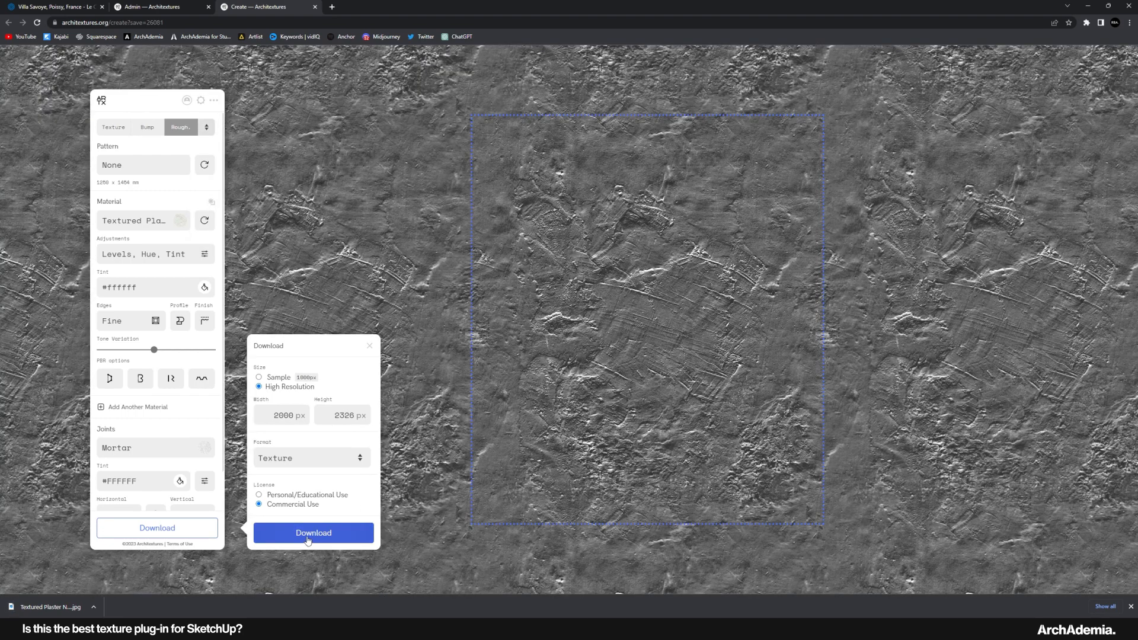
{"action": "left_click", "coordinate": [307, 534]}
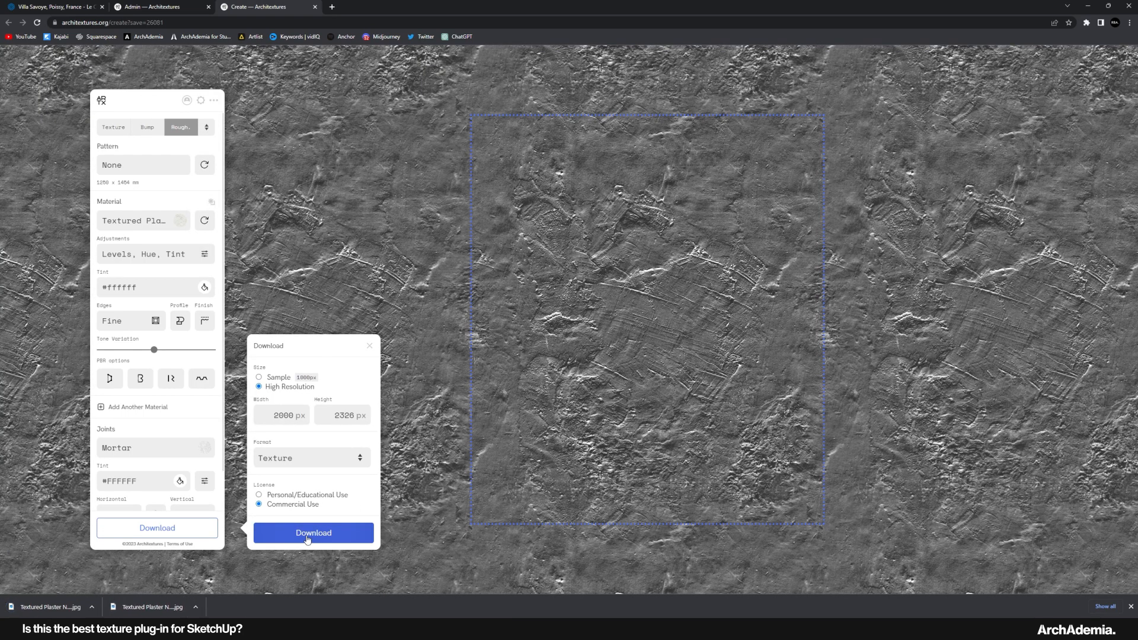
{"action": "left_click", "coordinate": [161, 609]}
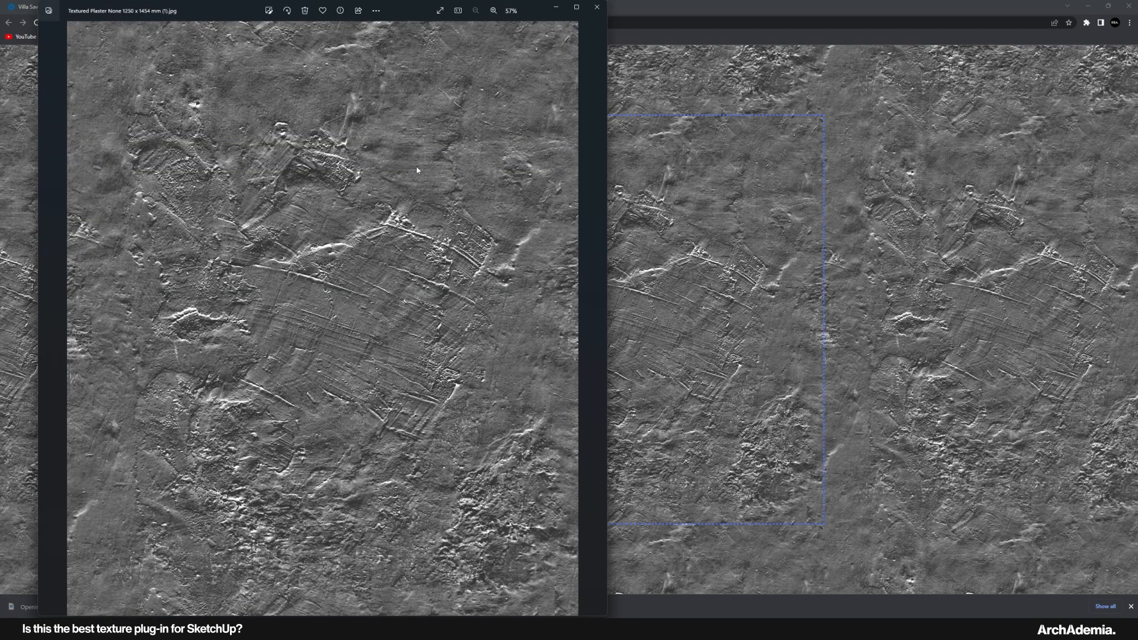
{"action": "left_click", "coordinate": [597, 7]}
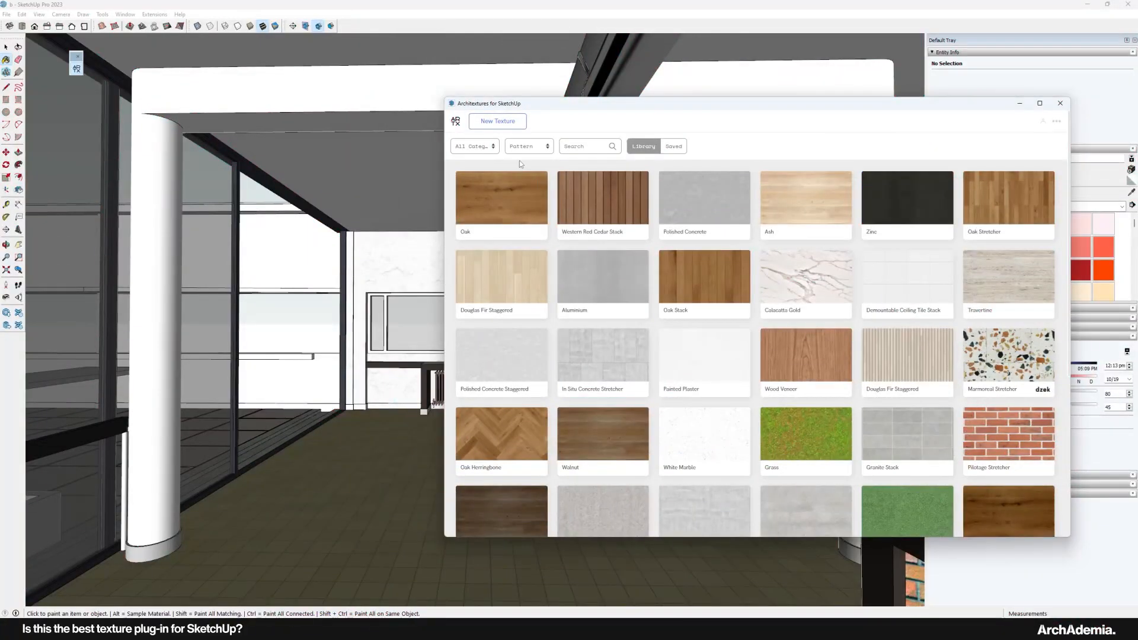
Filter the texture library to the Tile category and open the light grey Matte Stack texture for editing
{"action": "left_click", "coordinate": [475, 146]}
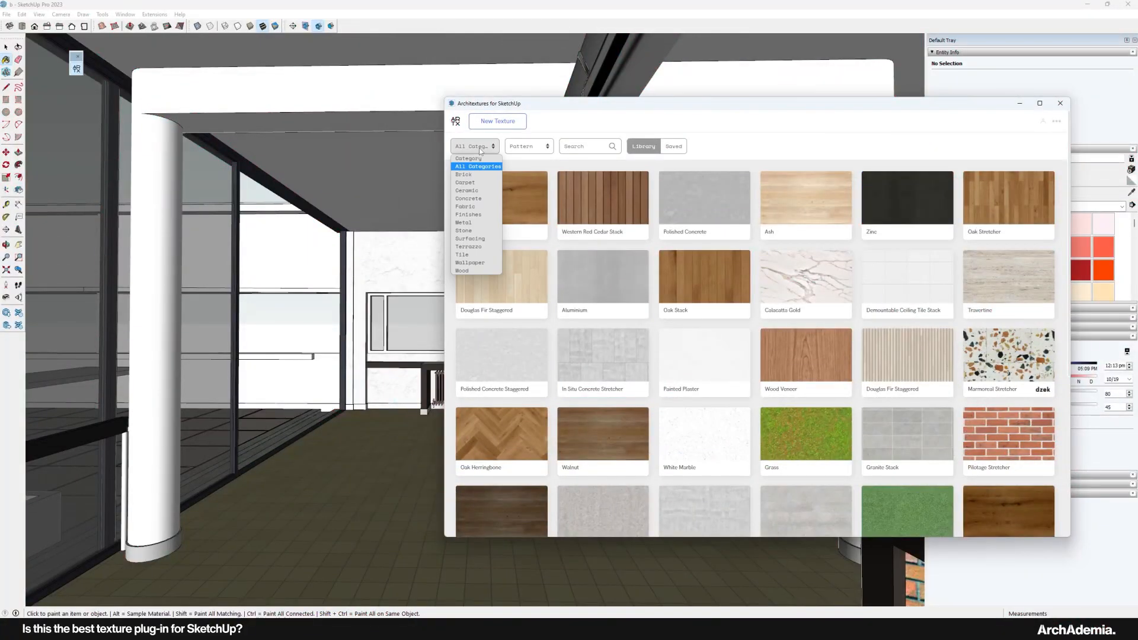
{"action": "left_click", "coordinate": [471, 255]}
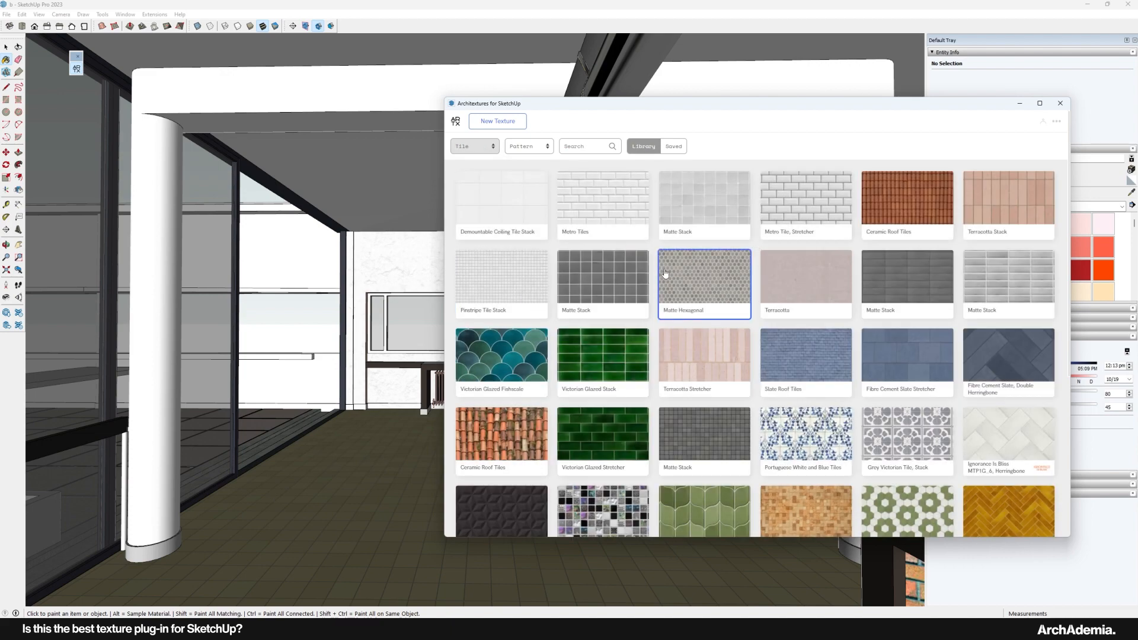
{"action": "left_click", "coordinate": [711, 203]}
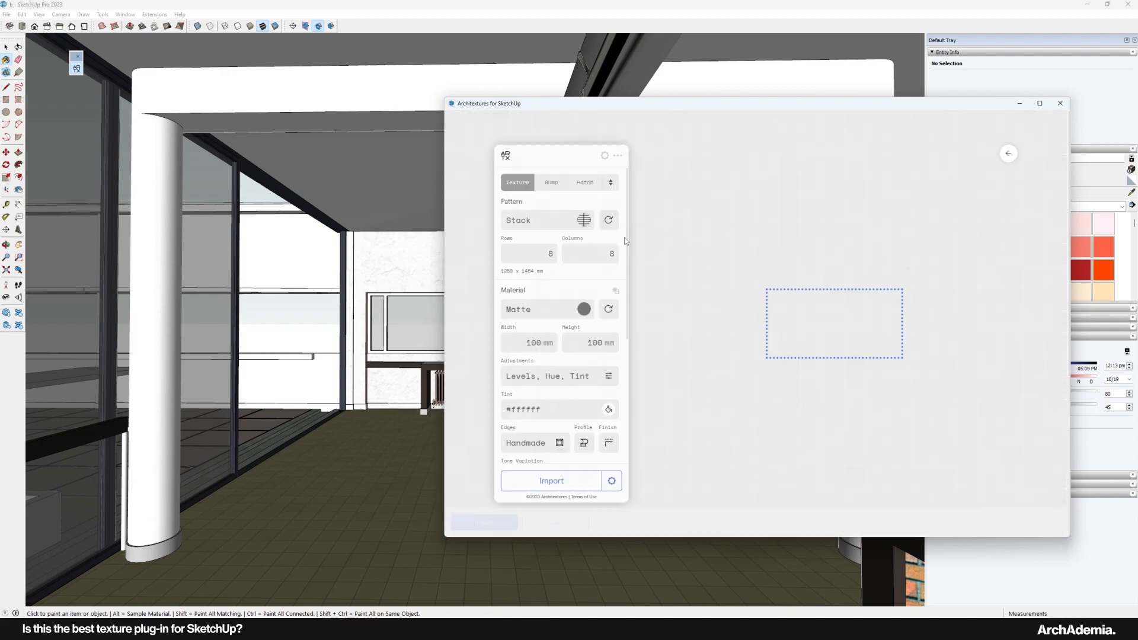
{"action": "left_click_drag", "start_coordinate": [591, 105], "coordinate": [494, 107]}
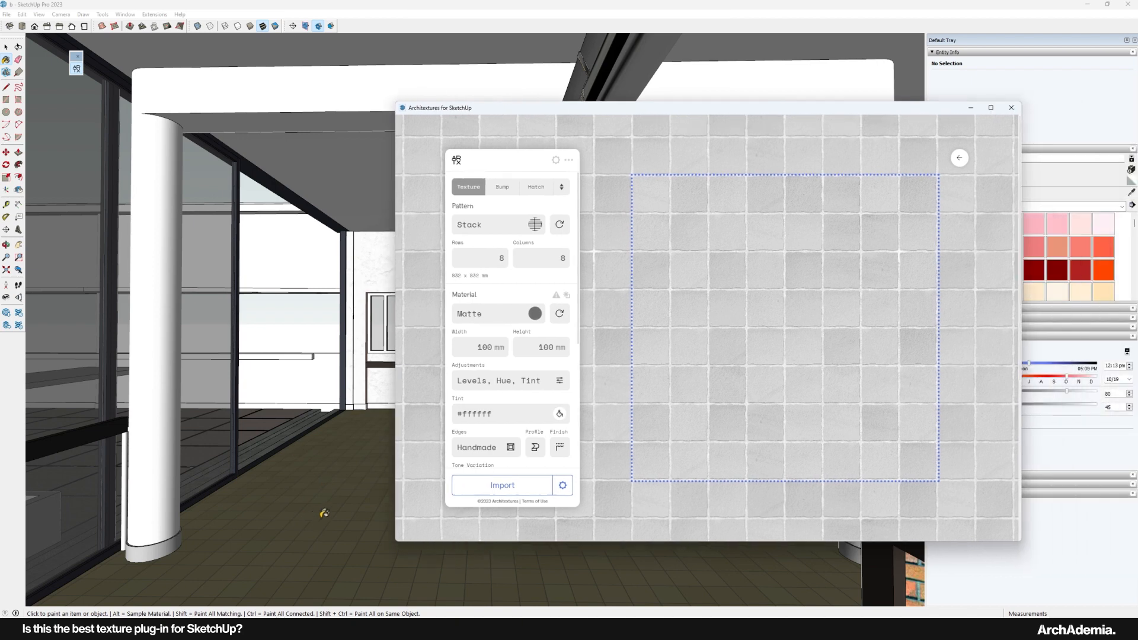
Replace the tile texture's Matte material with Crazing Tile
{"action": "left_click", "coordinate": [498, 314]}
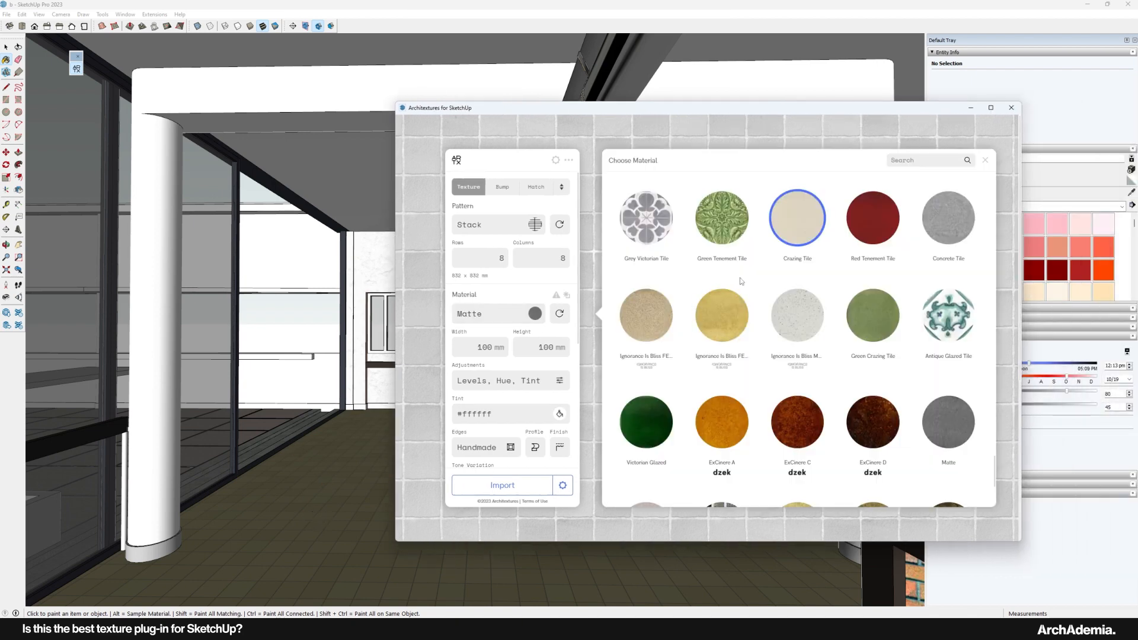
{"action": "scroll", "coordinate": [751, 296], "scroll_direction": "down", "scroll_amount": 2}
{"action": "scroll", "coordinate": [752, 296], "scroll_direction": "up", "scroll_amount": 4}
{"action": "left_click", "coordinate": [807, 252]}
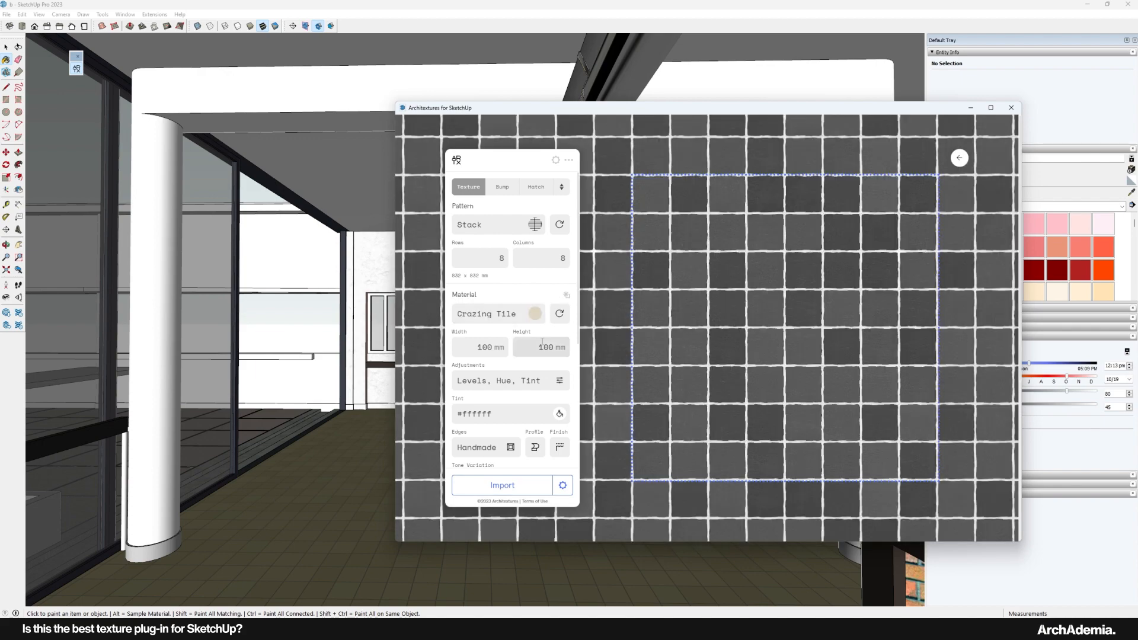
Set the Crazing Tile's tint to the pale yellow #fcf4c8
{"action": "left_click", "coordinate": [536, 318]}
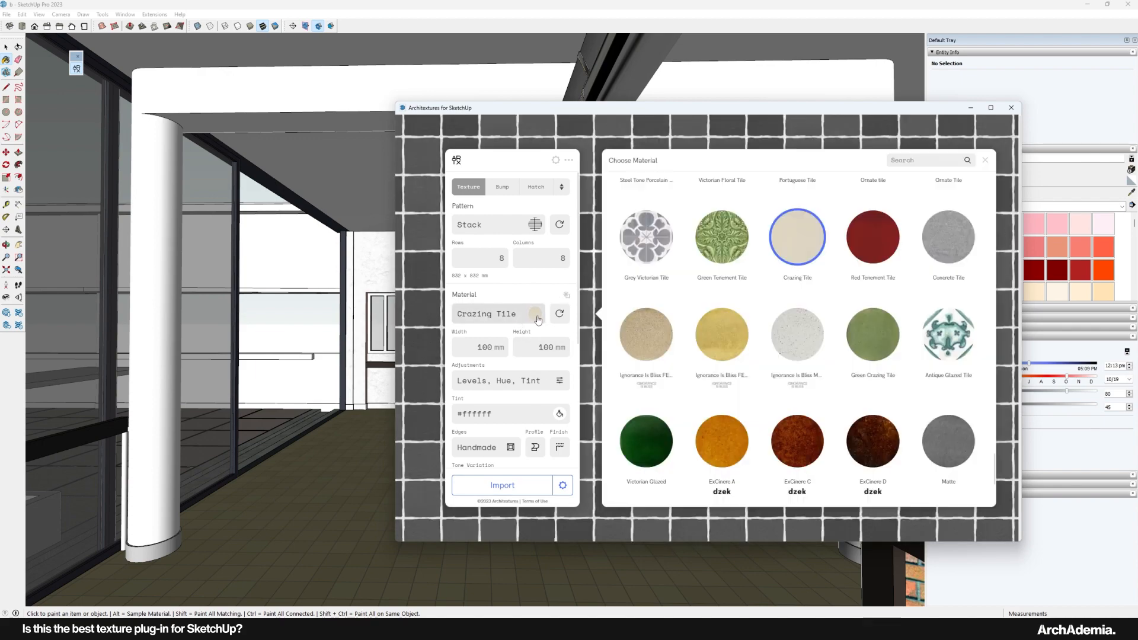
{"action": "left_click", "coordinate": [510, 413]}
{"action": "left_click", "coordinate": [732, 361]}
{"action": "left_click", "coordinate": [636, 351]}
{"action": "left_click", "coordinate": [504, 380]}
{"action": "left_click", "coordinate": [504, 413]}
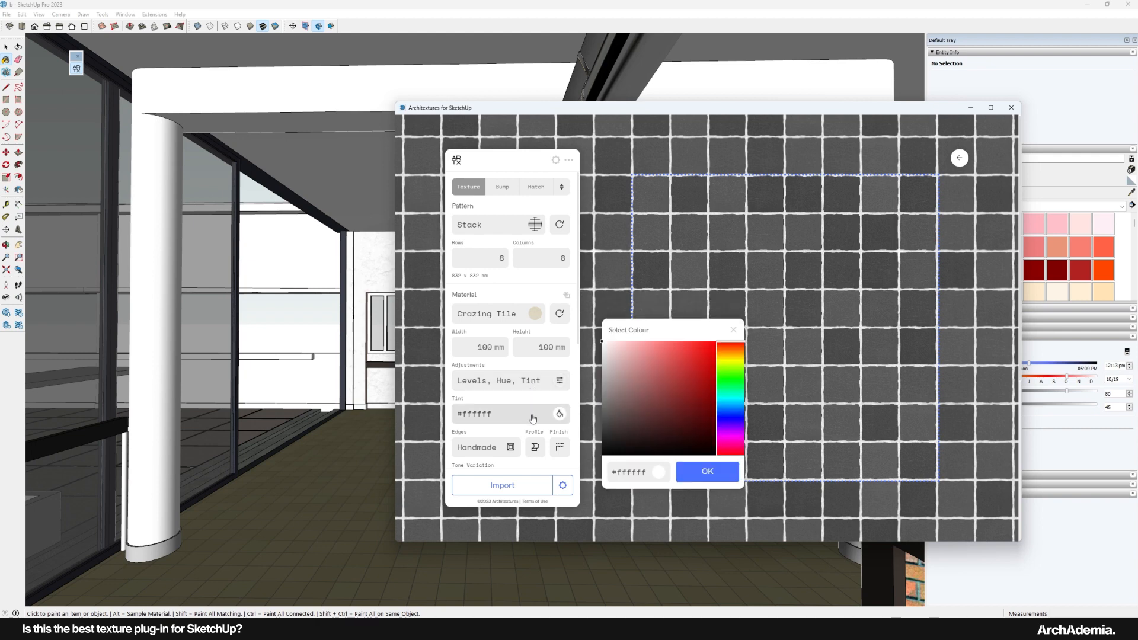
{"action": "left_click", "coordinate": [729, 356]}
{"action": "left_click_drag", "start_coordinate": [645, 351], "coordinate": [625, 345]}
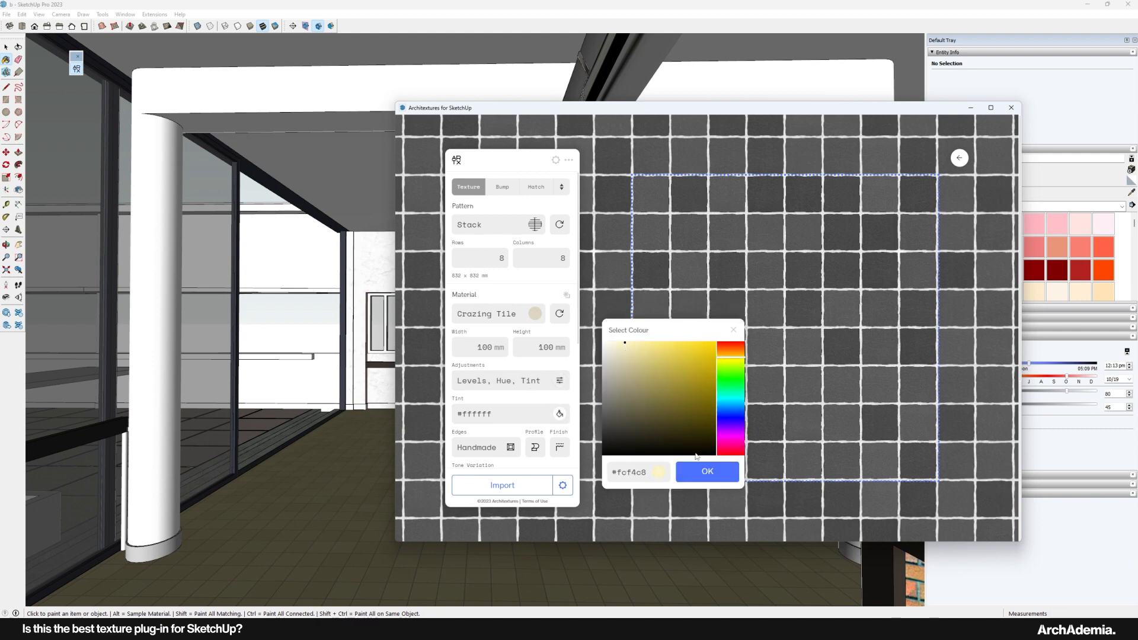
{"action": "left_click", "coordinate": [707, 471]}
Shift the tile material's hue slightly, raise its saturation strongly and lower its contrast to near minimum
{"action": "left_click", "coordinate": [516, 381]}
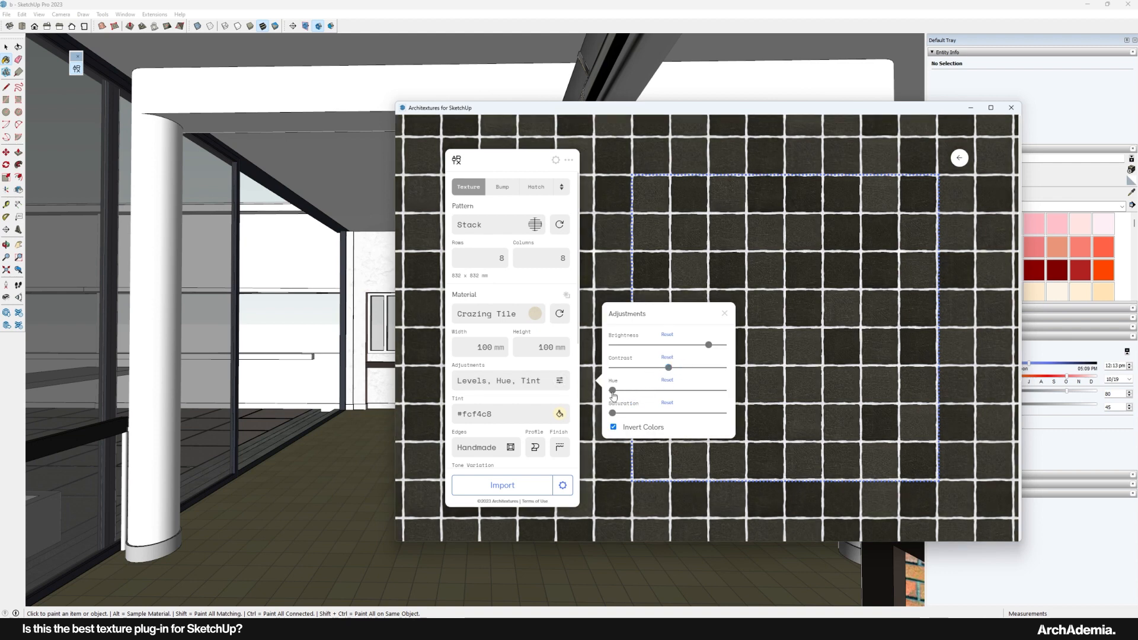
{"action": "left_click_drag", "start_coordinate": [613, 391], "coordinate": [704, 413]}
{"action": "mouse_move", "coordinate": [619, 391]}
{"action": "left_mouse_down"}
{"action": "mouse_move", "coordinate": [682, 370]}
{"action": "mouse_move", "coordinate": [619, 372]}
{"action": "left_mouse_up"}
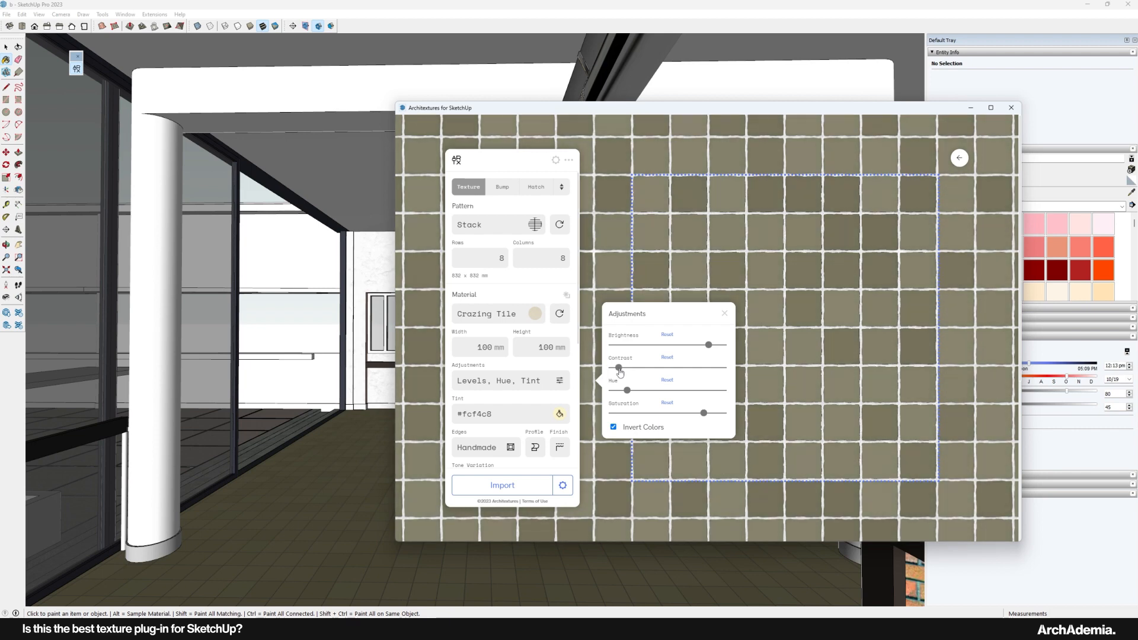
Set the tile tint to #f9eda9, raise brightness to near maximum, slightly reduce saturation and turn off Invert Colors
{"action": "left_click", "coordinate": [559, 414]}
{"action": "left_click_drag", "start_coordinate": [654, 356], "coordinate": [637, 347]}
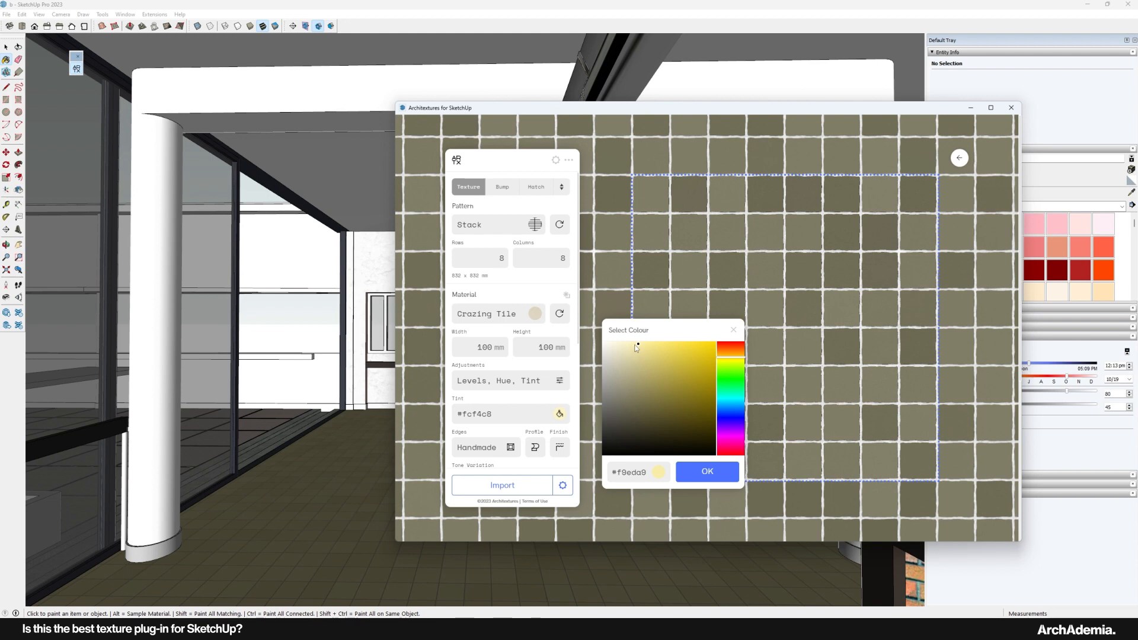
{"action": "left_click", "coordinate": [683, 470]}
{"action": "left_click", "coordinate": [527, 383]}
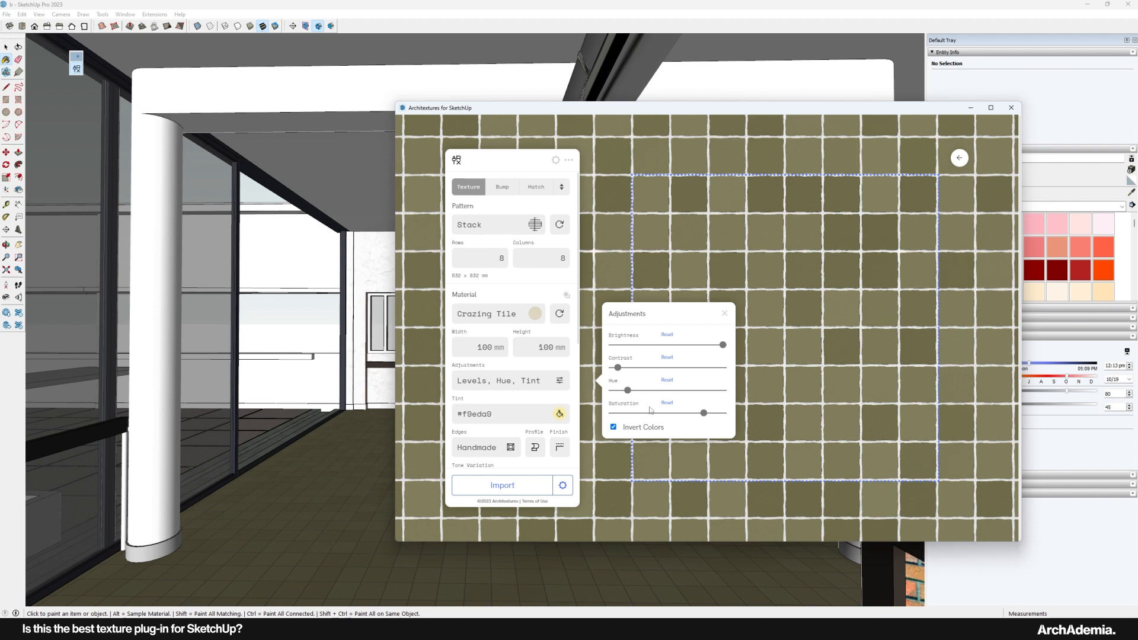
{"action": "left_click", "coordinate": [646, 427]}
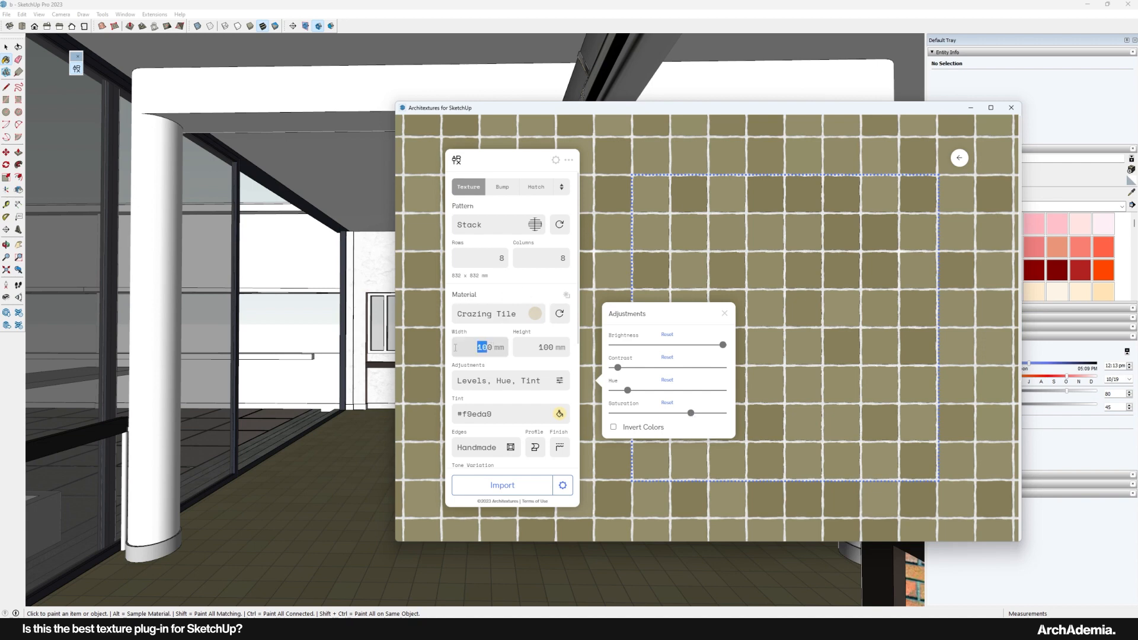
Set the tile's width and height to 150 mm and its edge style to Fine
{"action": "left_click", "coordinate": [545, 347]}
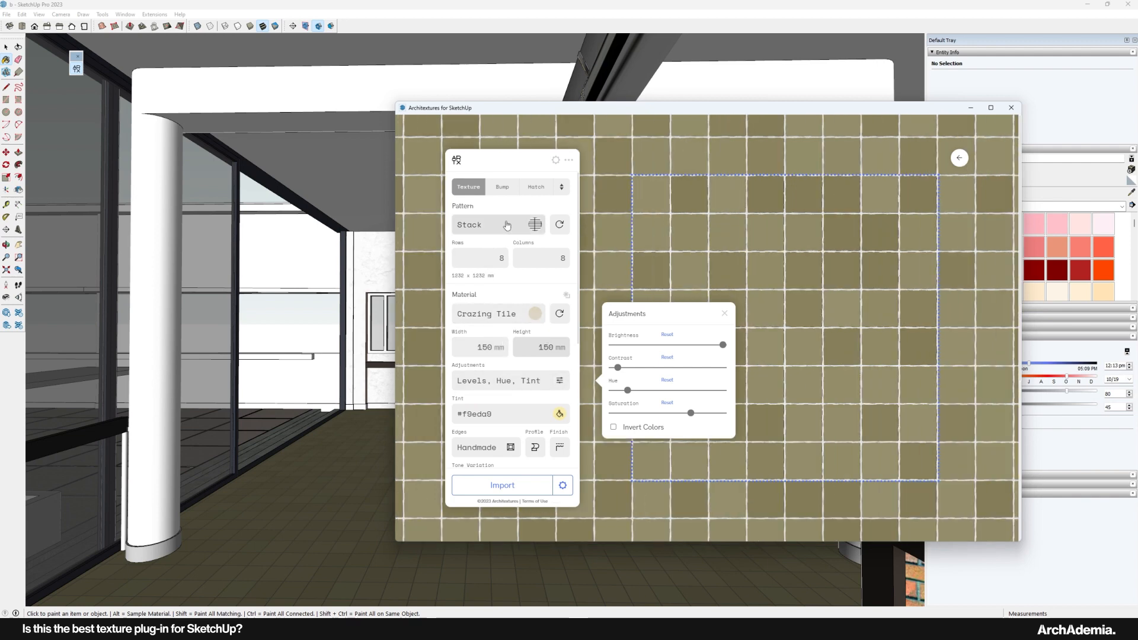
{"action": "left_click", "coordinate": [497, 448]}
{"action": "left_click", "coordinate": [658, 395]}
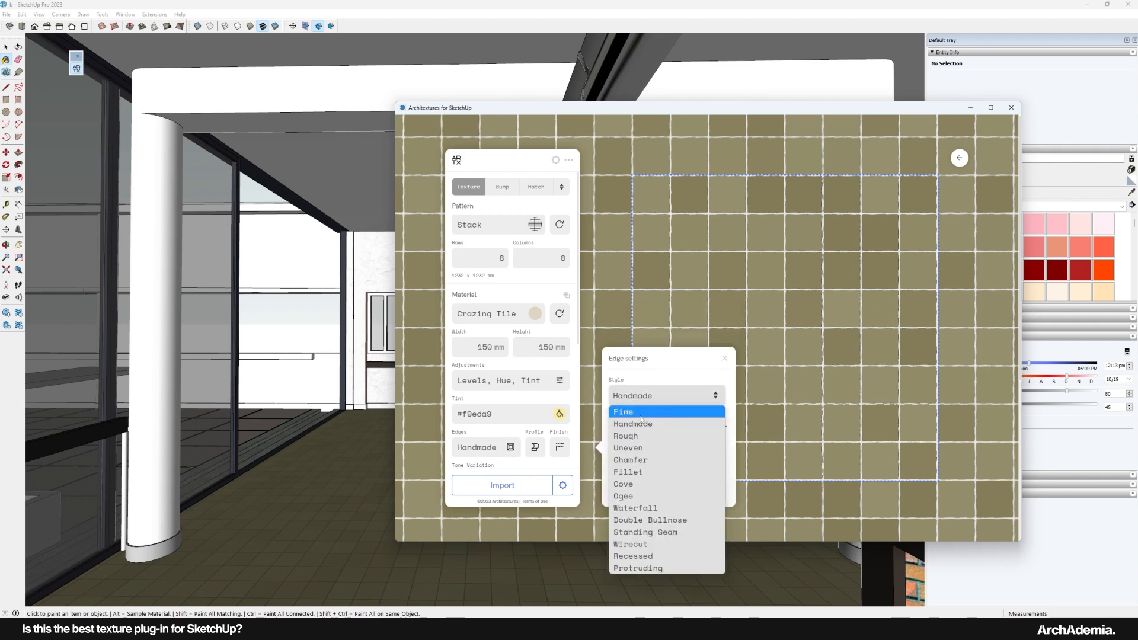
{"action": "left_click", "coordinate": [643, 413]}
Change the tile joints' fill to a grey mortar
{"action": "scroll", "coordinate": [525, 365], "scroll_direction": "down", "scroll_amount": 3}
{"action": "scroll", "coordinate": [526, 365], "scroll_direction": "up", "scroll_amount": 2}
{"action": "scroll", "coordinate": [525, 365], "scroll_direction": "down", "scroll_amount": 2}
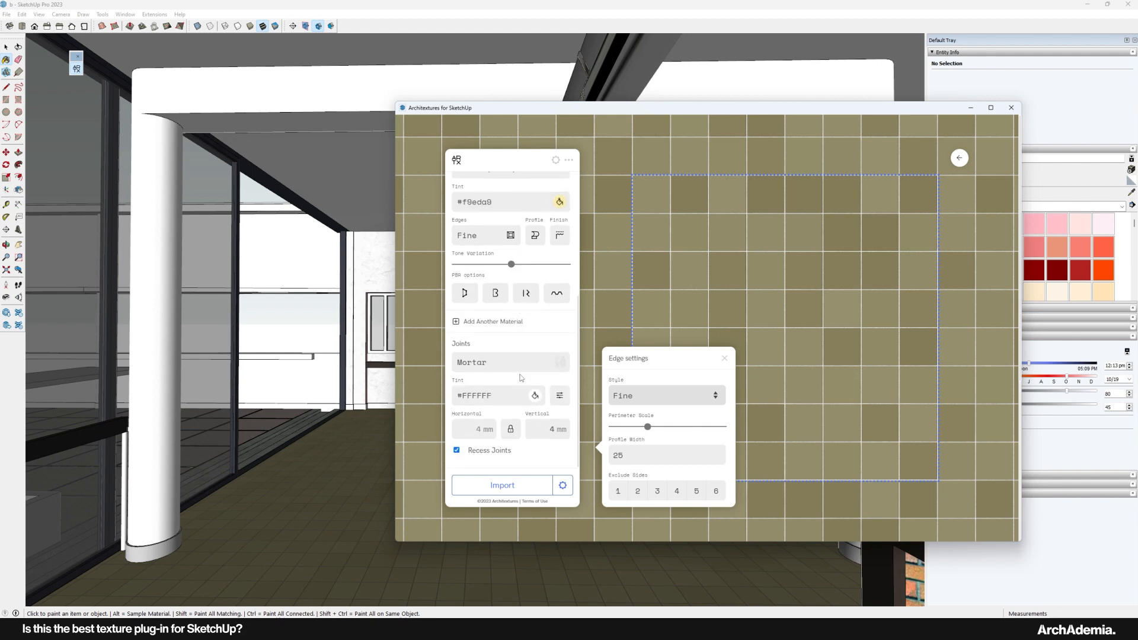
{"action": "left_click", "coordinate": [516, 363]}
{"action": "left_click", "coordinate": [806, 374]}
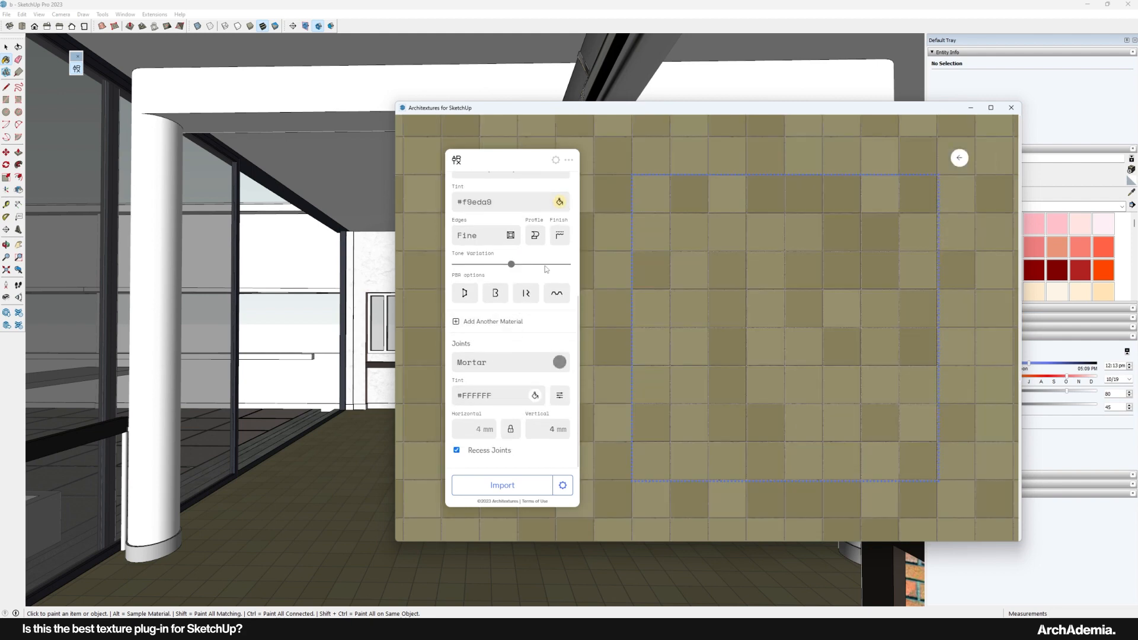
{"action": "scroll", "coordinate": [548, 272], "scroll_direction": "up", "scroll_amount": 5}
{"action": "left_click_drag", "start_coordinate": [551, 109], "coordinate": [510, 110]}
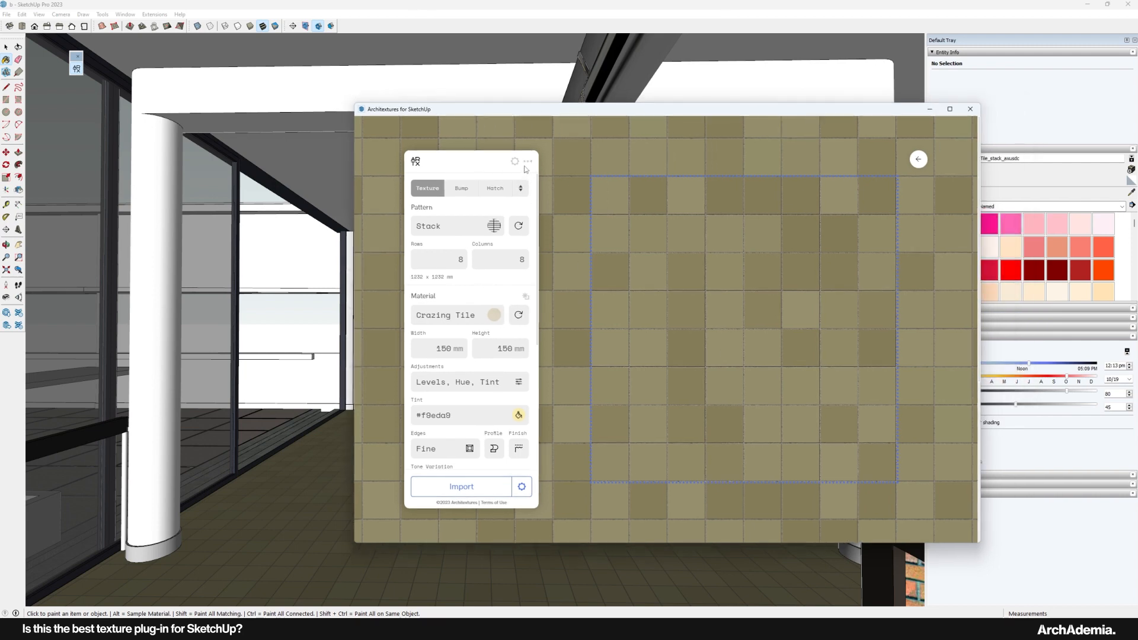
{"action": "left_click", "coordinate": [522, 487]}
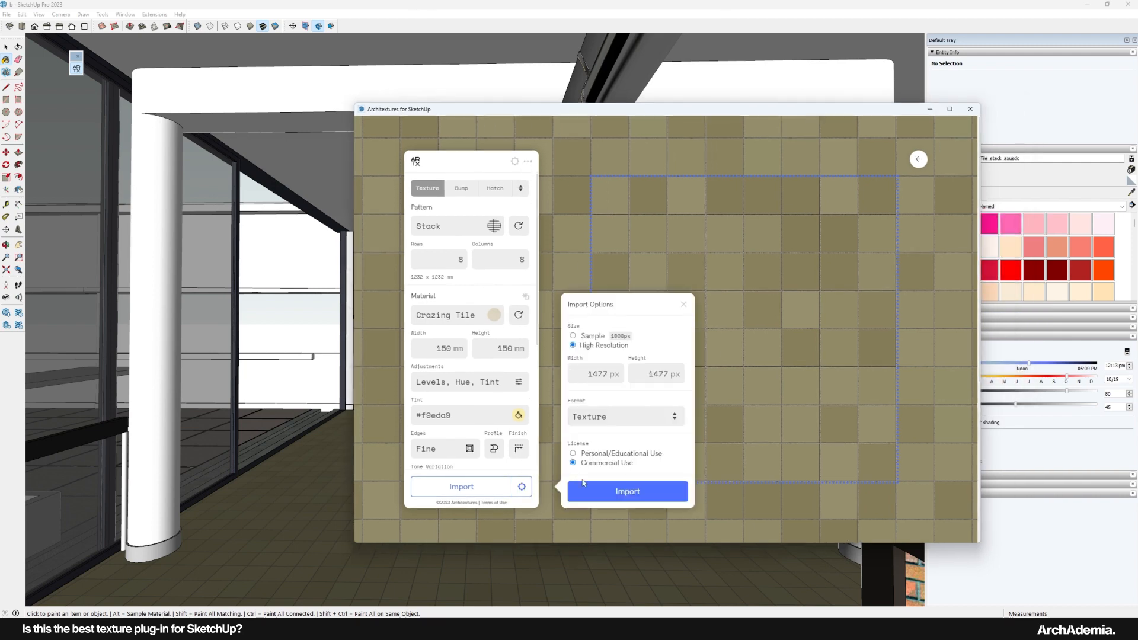
{"action": "left_click_drag", "start_coordinate": [602, 373], "coordinate": [536, 377]}
{"action": "key", "text": "BackSpace"}
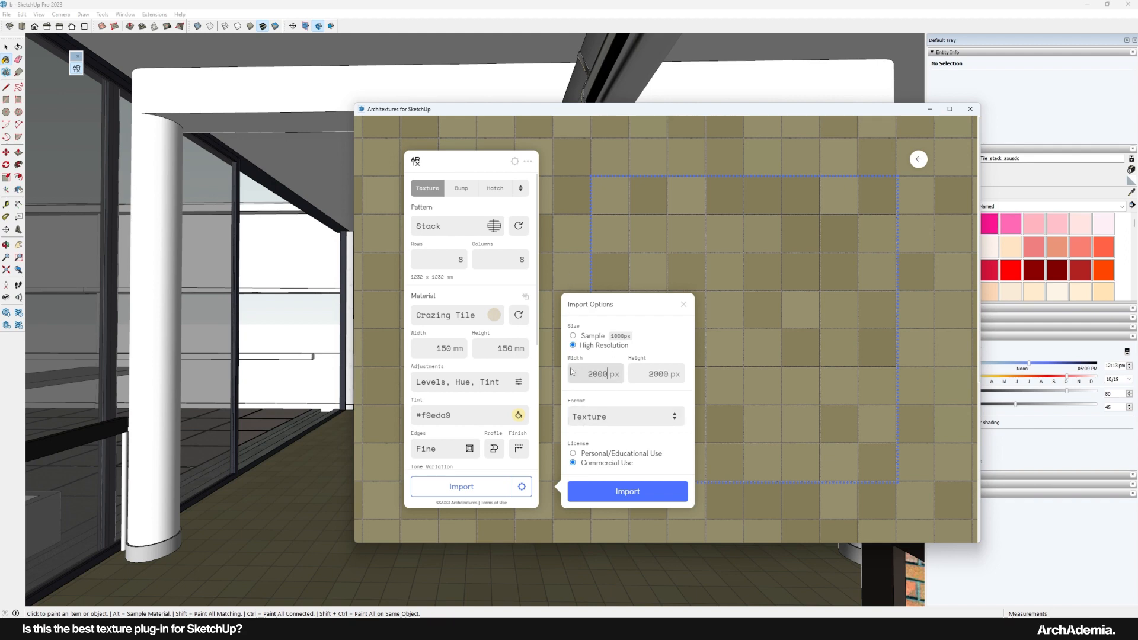
Save the customized tile texture to the Architextures account
{"action": "left_click", "coordinate": [528, 161]}
{"action": "left_click", "coordinate": [590, 188]}
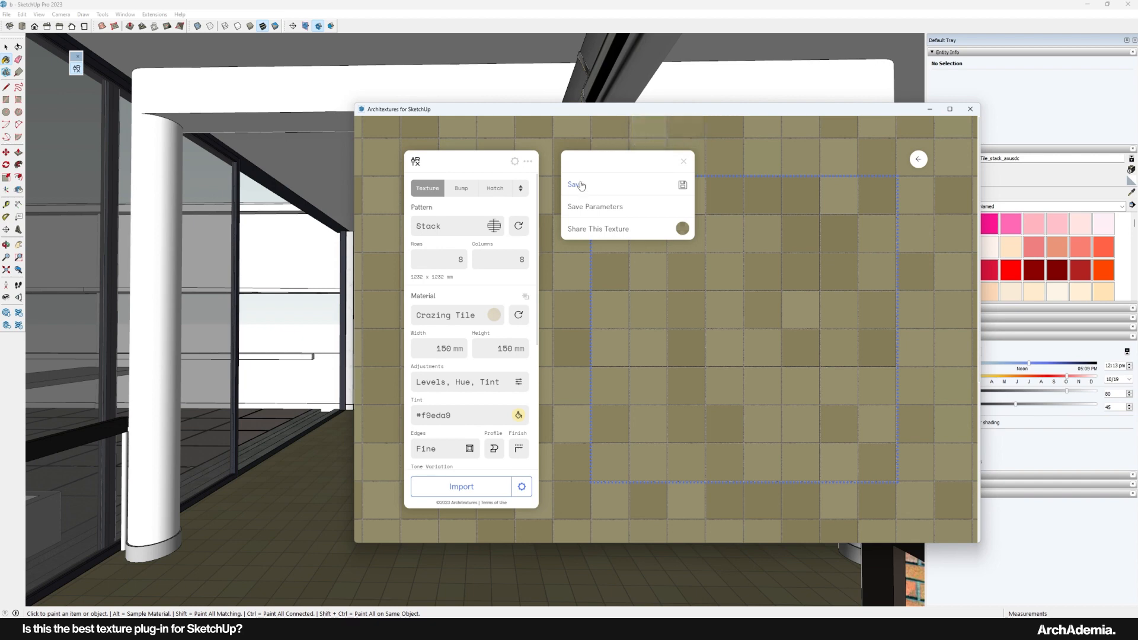
{"action": "left_click_drag", "start_coordinate": [521, 112], "coordinate": [471, 109]}
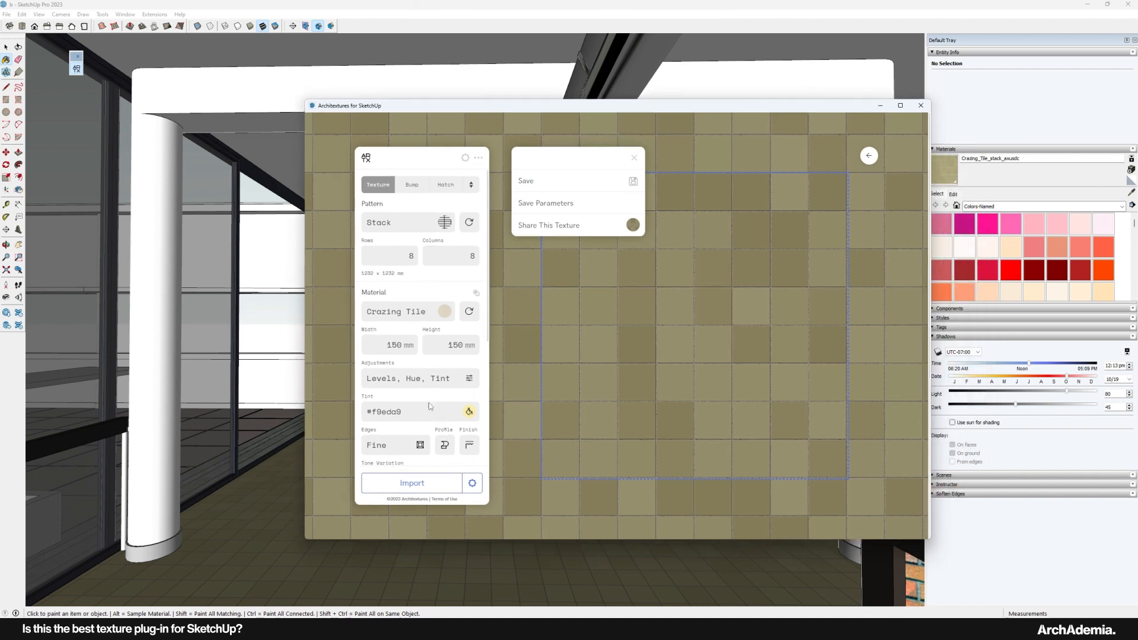
Import the tile texture into the model in high resolution with a width of 2000 px
{"action": "left_click", "coordinate": [466, 484]}
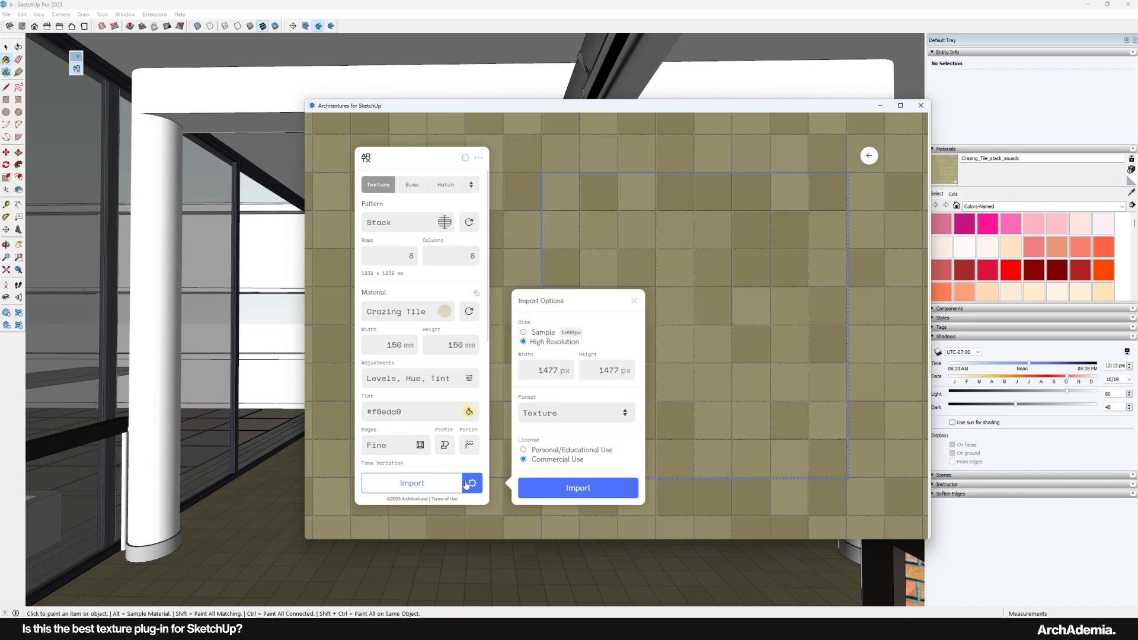
{"action": "left_click_drag", "start_coordinate": [560, 371], "coordinate": [523, 372]}
{"action": "type", "text": "2000"}
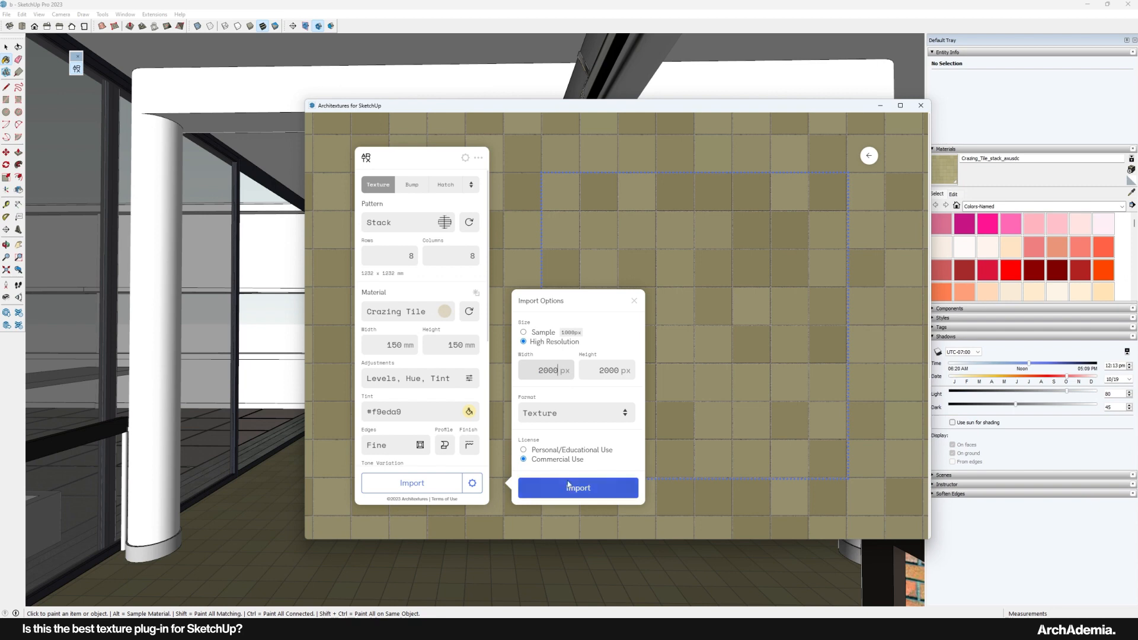
{"action": "left_click", "coordinate": [569, 490]}
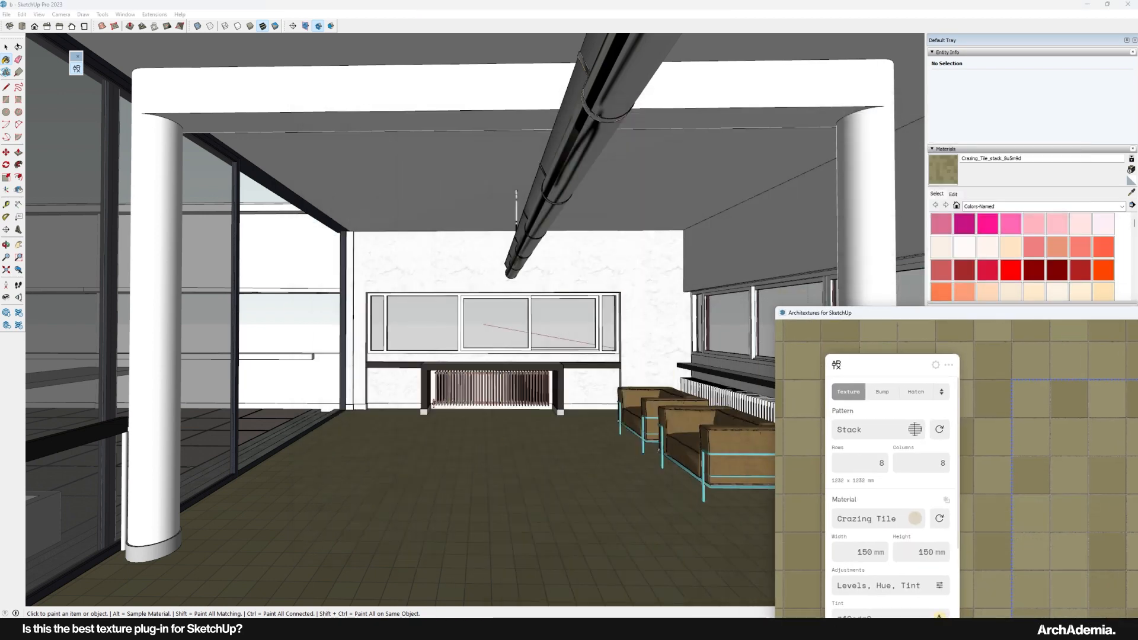
Open the floor's group for editing and paint the floor face with the newly imported Crazing Tile material
{"action": "left_click", "coordinate": [6, 47]}
{"action": "double_click", "coordinate": [414, 478]}
{"action": "left_click", "coordinate": [481, 501]}
{"action": "middle_click_drag", "start_coordinate": [481, 501], "coordinate": [379, 438]}
{"action": "scroll", "coordinate": [427, 462], "scroll_direction": "up", "scroll_amount": 4}
{"action": "left_click", "coordinate": [943, 170]}
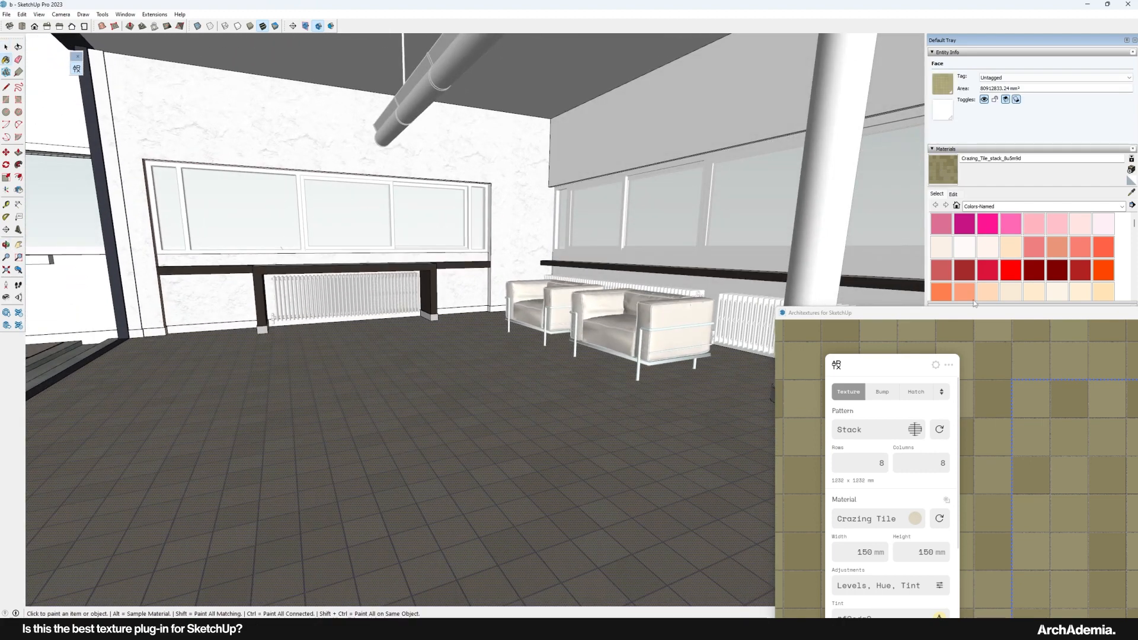
{"action": "left_click", "coordinate": [460, 471]}
{"action": "key", "text": "space"}
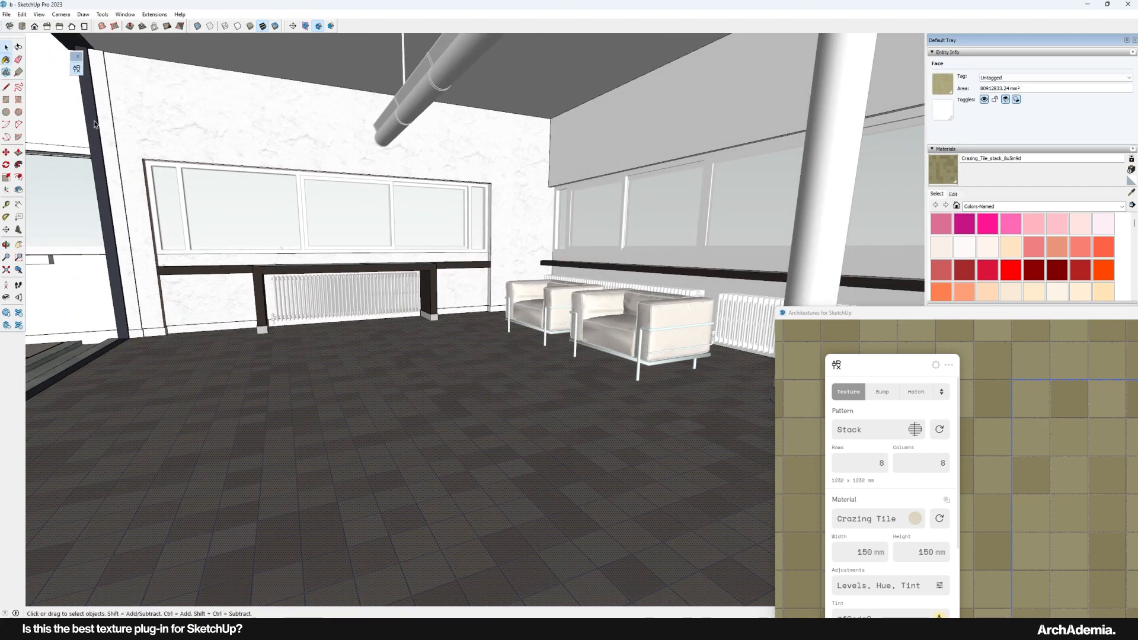
Deselect the floor and examine the new tiles from other viewpoints in the room
{"action": "middle_click_drag", "start_coordinate": [308, 428], "coordinate": [285, 400]}
{"action": "right_click", "coordinate": [121, 109]}
{"action": "left_click", "coordinate": [97, 117]}
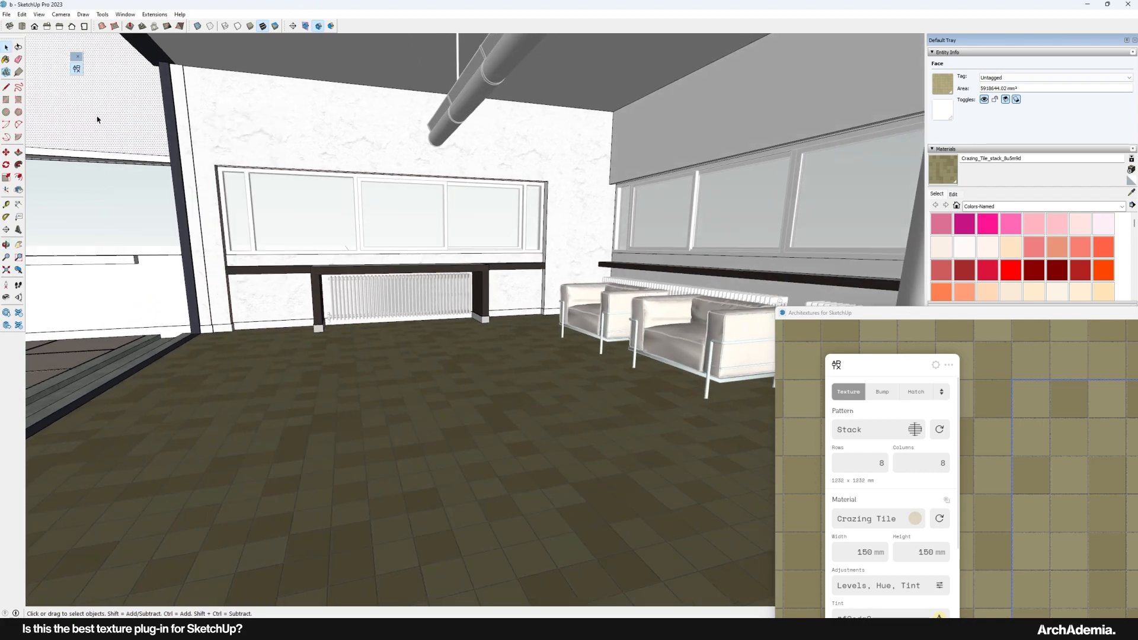
{"action": "middle_click_drag", "start_coordinate": [97, 118], "coordinate": [389, 385], "text": "shift"}
{"action": "right_click", "coordinate": [310, 242]}
{"action": "left_click", "coordinate": [327, 247]}
{"action": "middle_click_drag", "start_coordinate": [532, 404], "coordinate": [496, 350], "text": "shift"}
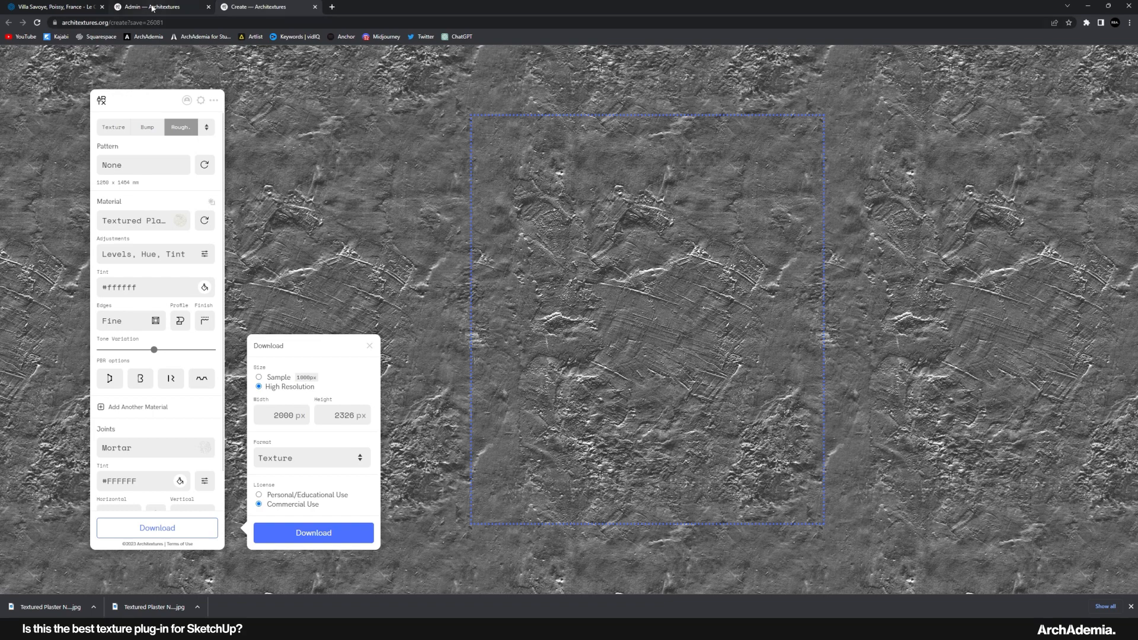
Switch to the Architextures website in the browser, open the saved Crazing Tile Stack in the online editor and display its Bump map
{"action": "left_click", "coordinate": [151, 6]}
{"action": "left_click", "coordinate": [286, 7]}
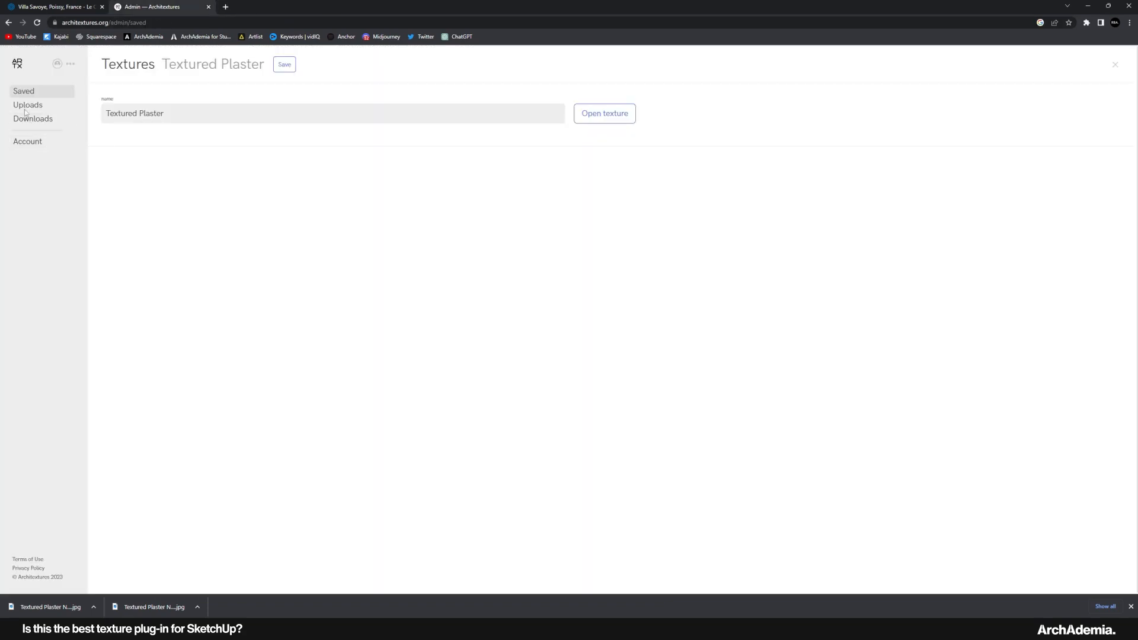
{"action": "left_click", "coordinate": [22, 95]}
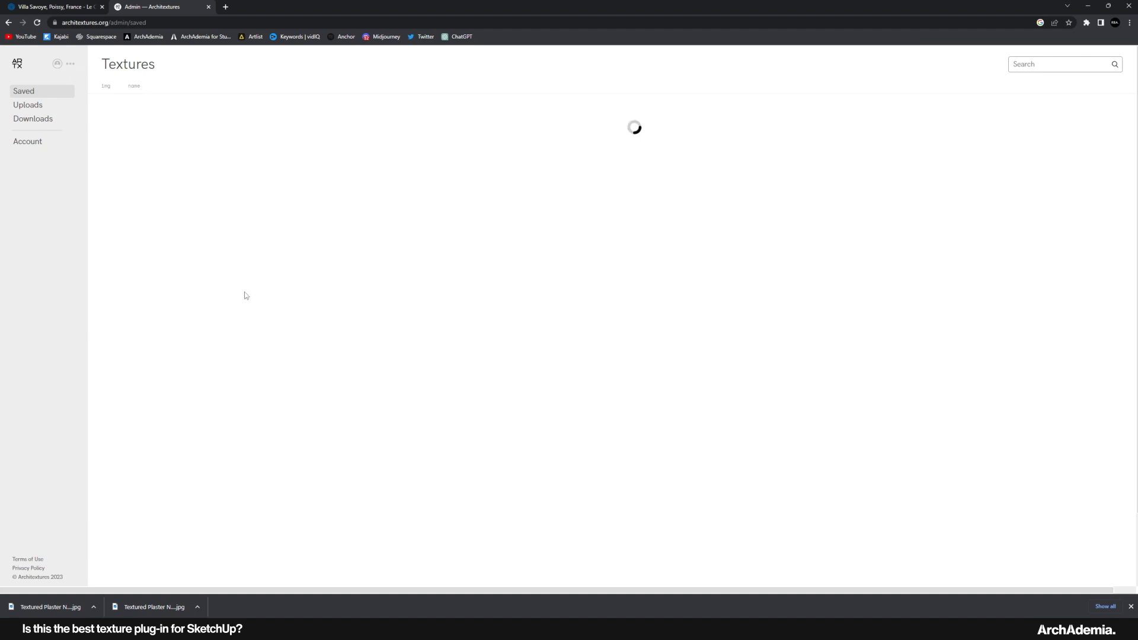
{"action": "left_click", "coordinate": [155, 115]}
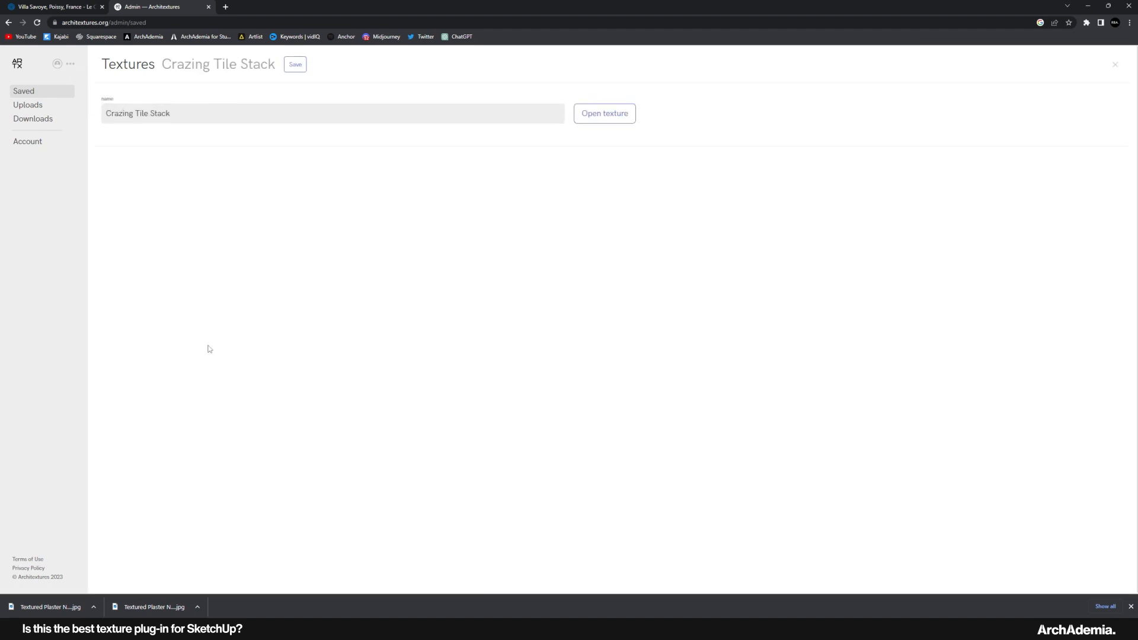
{"action": "left_click", "coordinate": [604, 113]}
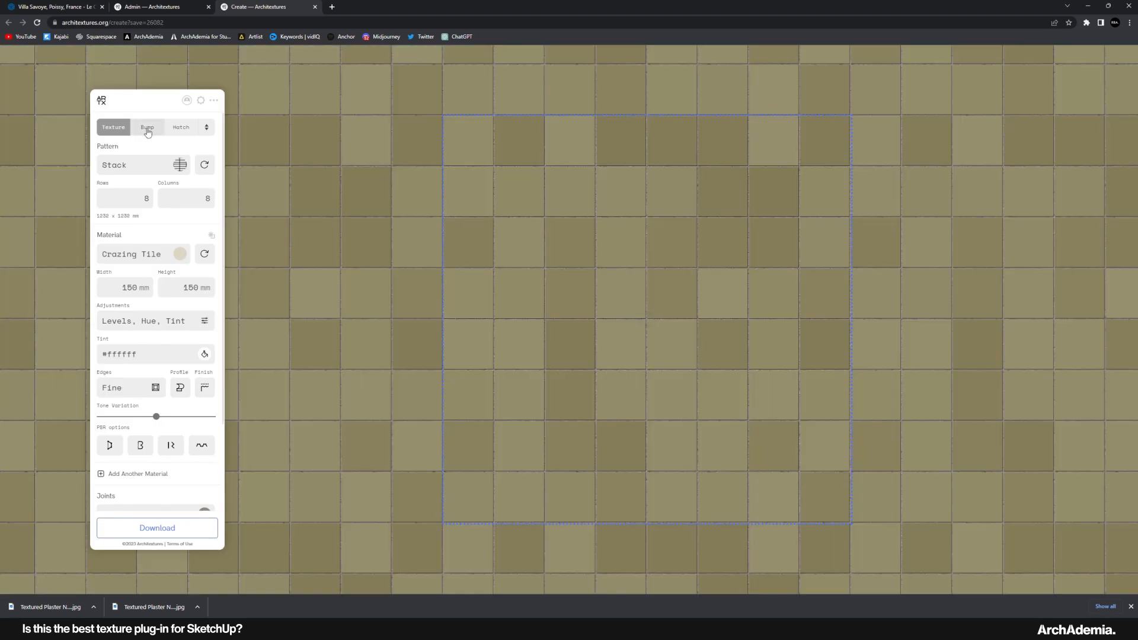
{"action": "left_click", "coordinate": [147, 127]}
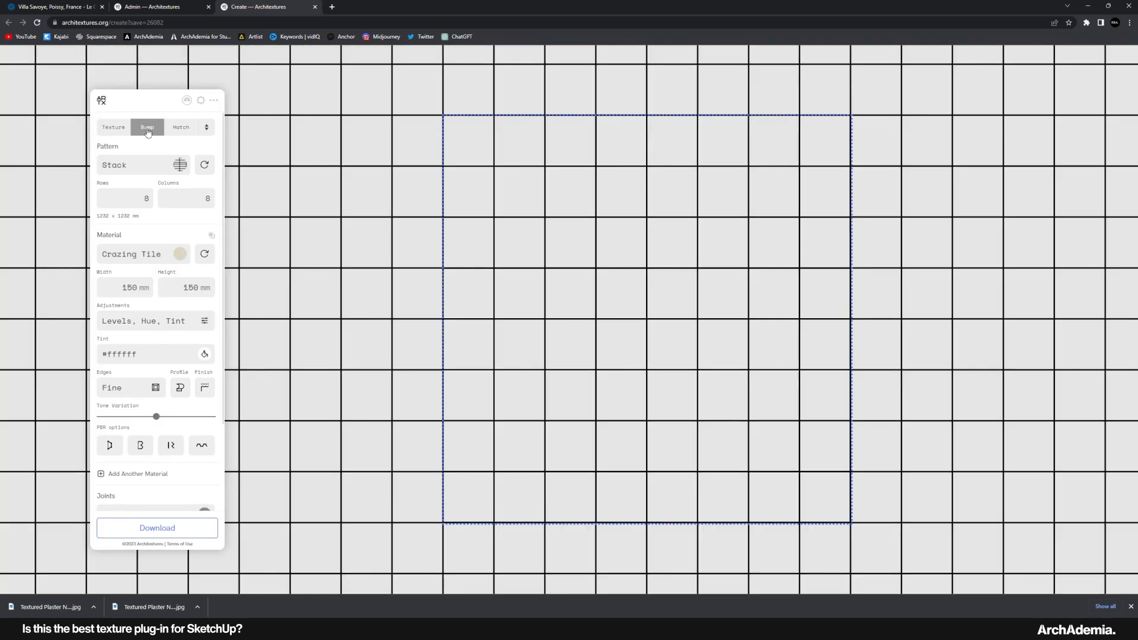
Download the Crazing Tile bump map in high resolution at 2000 px wide with the commercial use licence
{"action": "left_click", "coordinate": [152, 534]}
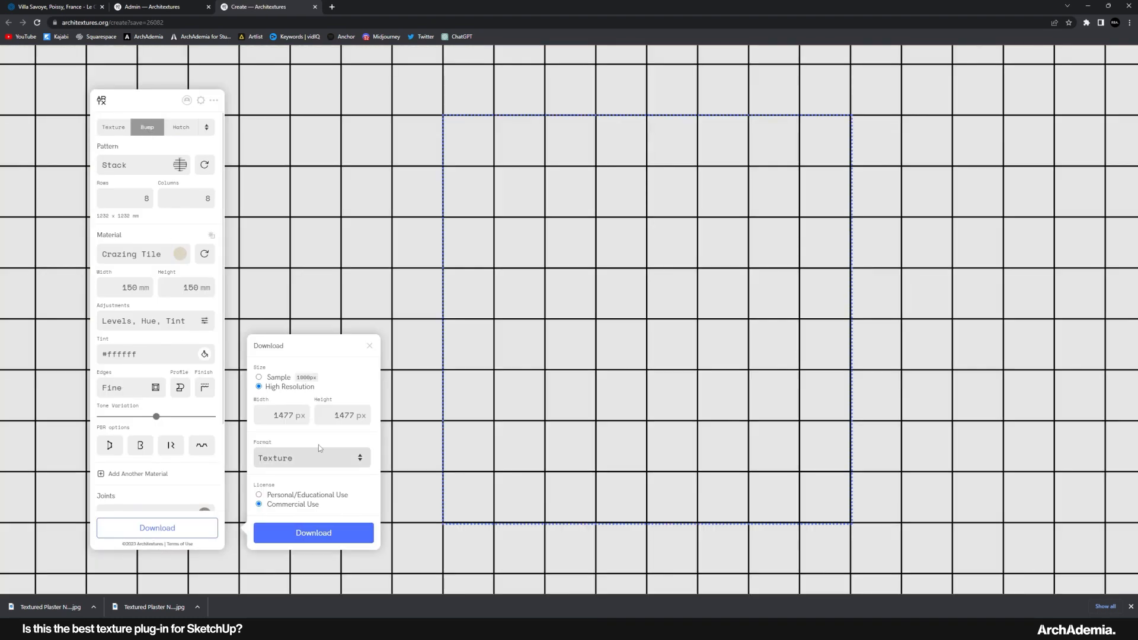
{"action": "double_click", "coordinate": [283, 415]}
{"action": "type", "text": "20"}
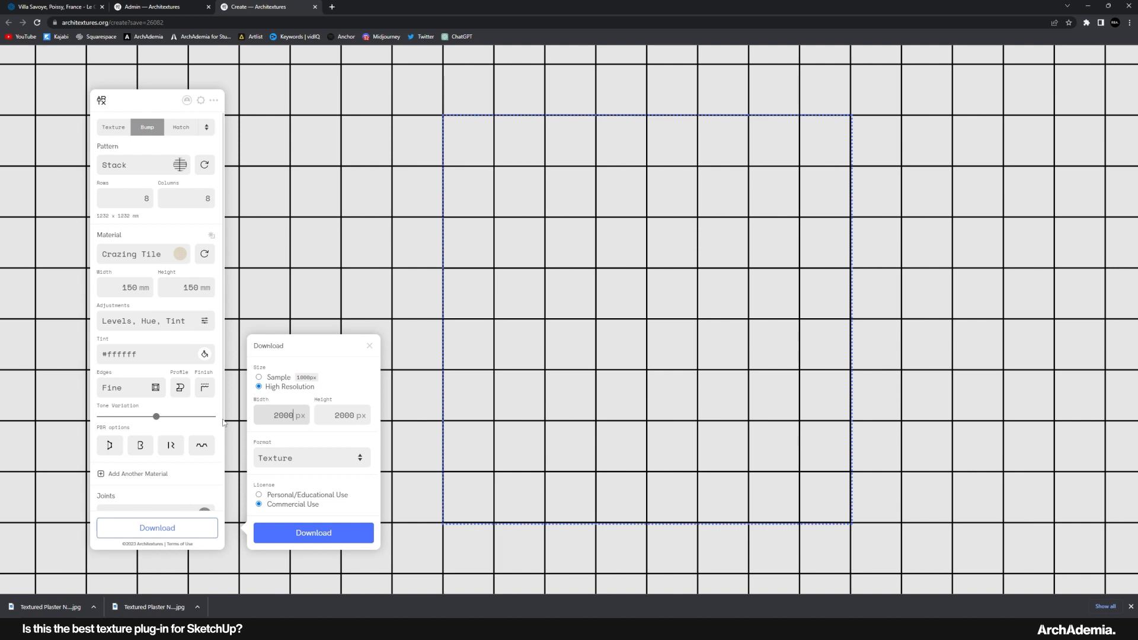
{"action": "type", "text": "00"}
{"action": "left_click", "coordinate": [323, 533]}
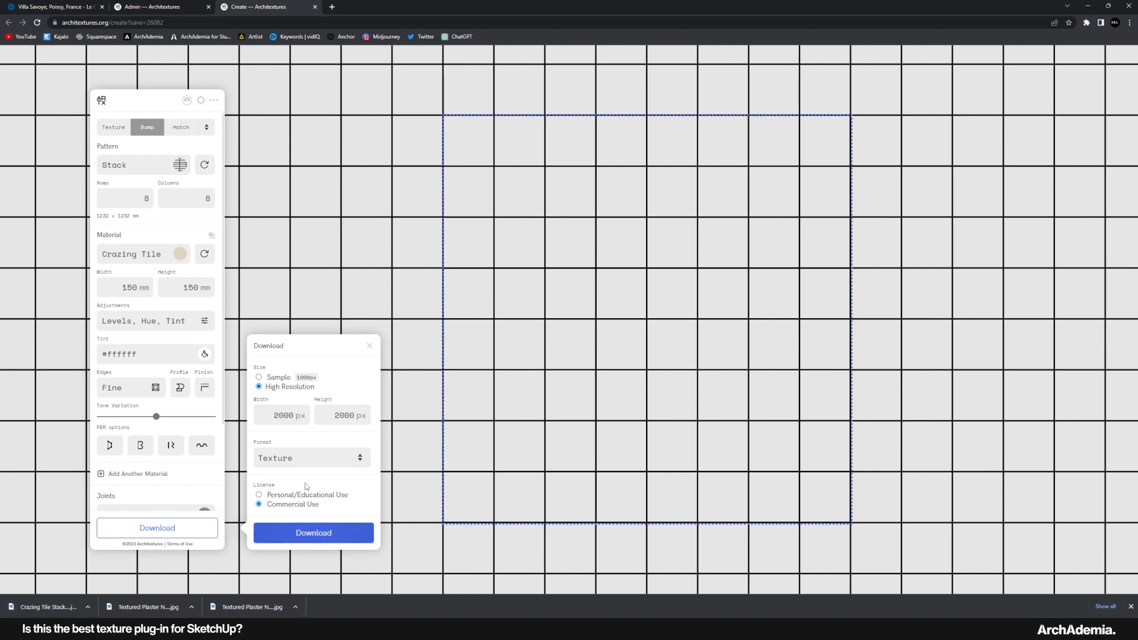
Display the tile's roughness map and download it at 2000 px wide
{"action": "left_click", "coordinate": [207, 127]}
{"action": "left_click", "coordinate": [218, 198]}
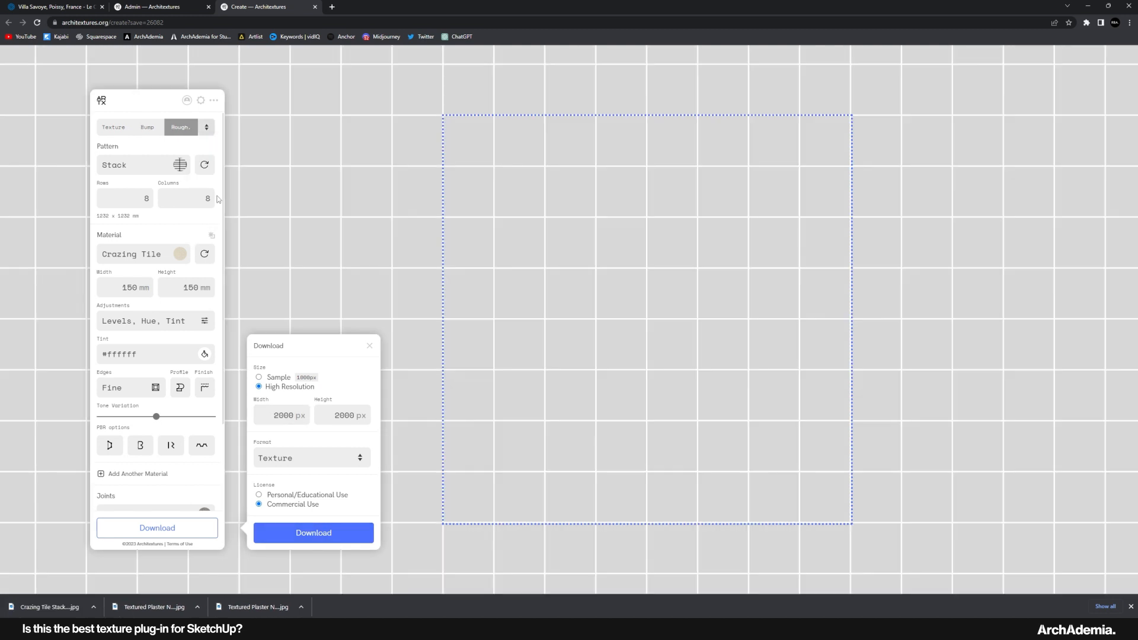
{"action": "left_click", "coordinate": [306, 533]}
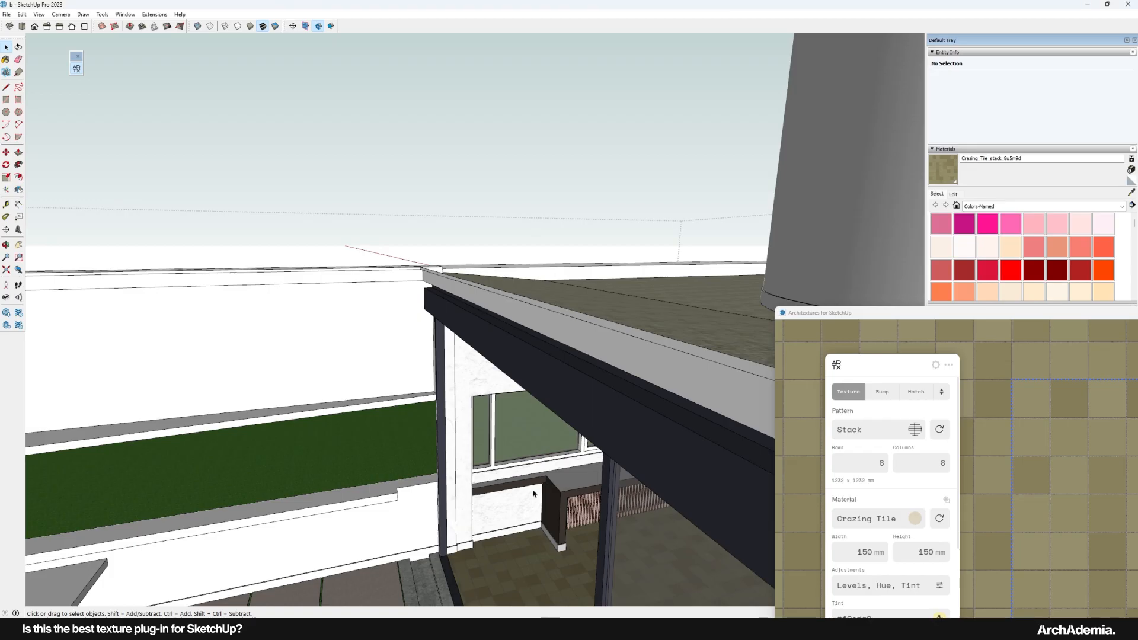
Switch back to SketchUp, open the group containing the two armchairs and select the nearer LC3 armchair
{"action": "middle_click_drag", "start_coordinate": [486, 450], "coordinate": [569, 452]}
{"action": "middle_click_drag", "start_coordinate": [379, 436], "coordinate": [468, 424]}
{"action": "scroll", "coordinate": [445, 422], "scroll_direction": "up", "scroll_amount": 5}
{"action": "scroll", "coordinate": [444, 421], "scroll_direction": "up", "scroll_amount": 3}
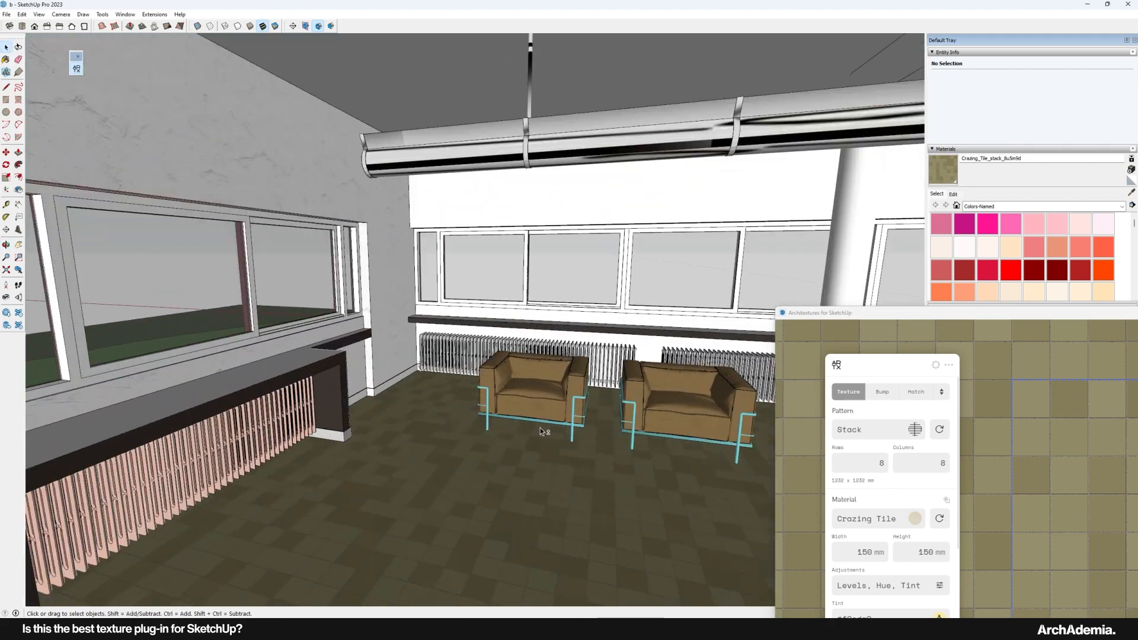
{"action": "middle_click_drag", "start_coordinate": [541, 428], "coordinate": [733, 414]}
{"action": "scroll", "coordinate": [569, 403], "scroll_direction": "up", "scroll_amount": 4}
{"action": "middle_click_drag", "start_coordinate": [492, 403], "coordinate": [424, 398]}
{"action": "scroll", "coordinate": [274, 412], "scroll_direction": "up", "scroll_amount": 4}
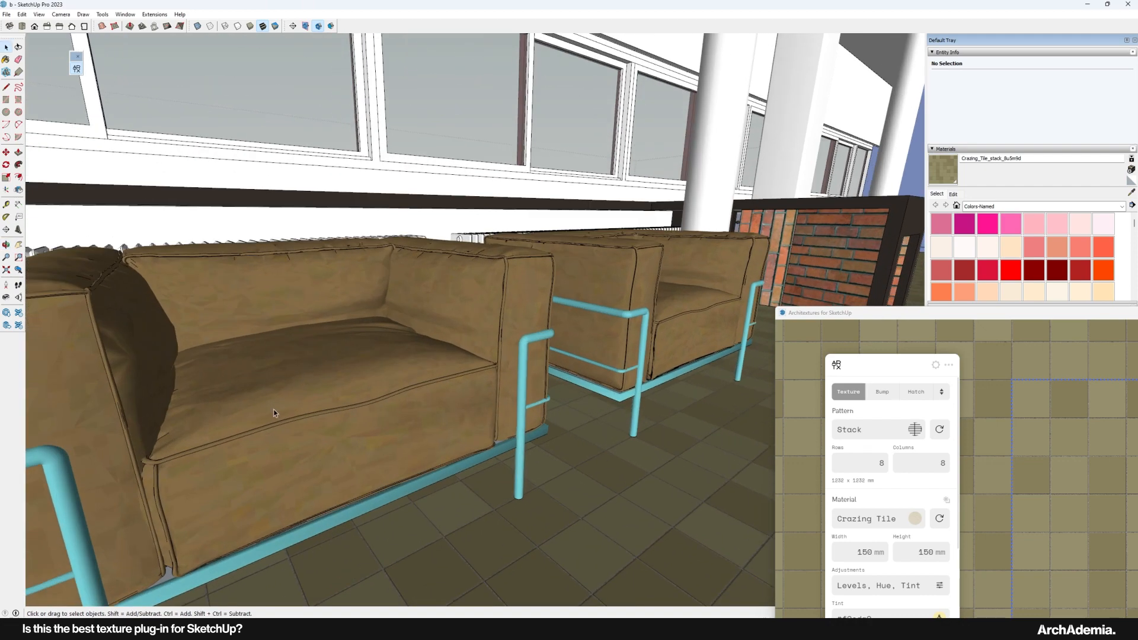
{"action": "middle_click_drag", "start_coordinate": [275, 412], "coordinate": [468, 331]}
{"action": "scroll", "coordinate": [342, 388], "scroll_direction": "down", "scroll_amount": 2}
{"action": "left_click", "coordinate": [342, 387]}
{"action": "middle_click_drag", "start_coordinate": [342, 387], "coordinate": [391, 377]}
{"action": "double_click", "coordinate": [373, 373]}
{"action": "left_click", "coordinate": [373, 373]}
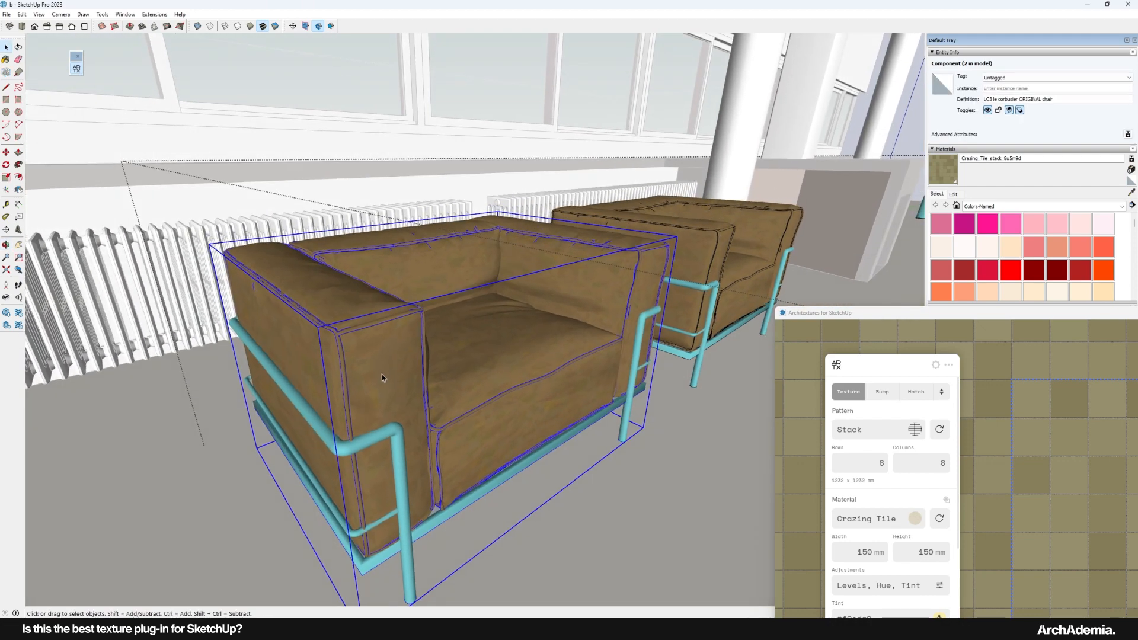
Open the armchair and its near armrest down to the surface, then step back out and select the armrest component
{"action": "double_click", "coordinate": [383, 376]}
{"action": "left_click", "coordinate": [382, 376]}
{"action": "scroll", "coordinate": [369, 377], "scroll_direction": "up", "scroll_amount": 3}
{"action": "double_click", "coordinate": [354, 379]}
{"action": "middle_click_drag", "start_coordinate": [354, 379], "coordinate": [399, 376]}
{"action": "left_click", "coordinate": [344, 377]}
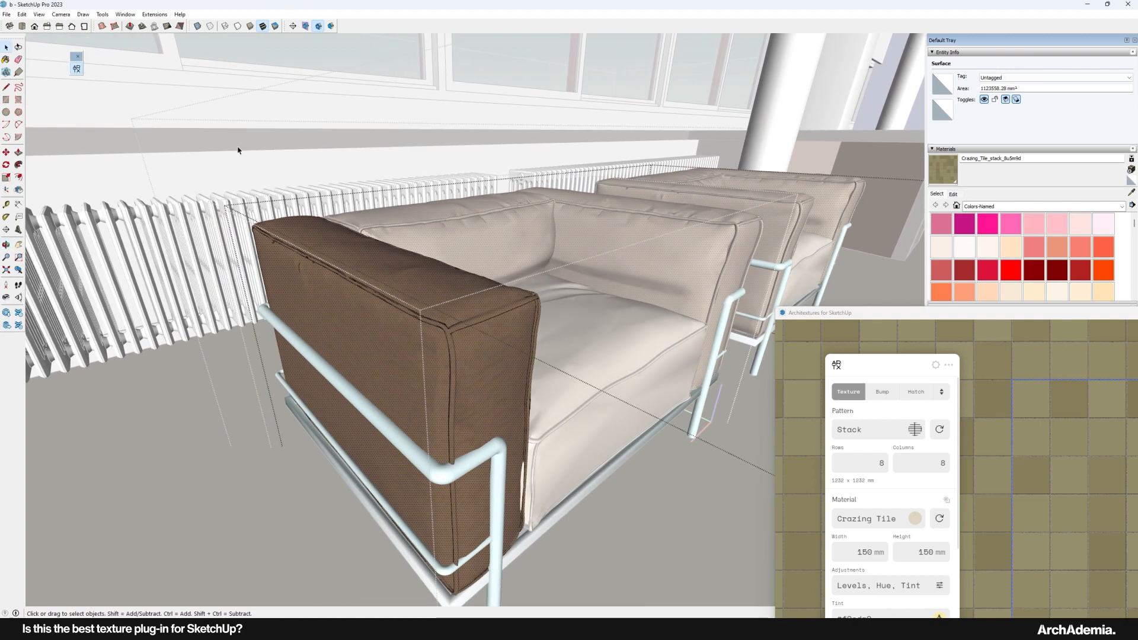
{"action": "left_click", "coordinate": [239, 148]}
{"action": "left_click", "coordinate": [342, 330]}
{"action": "middle_click_drag", "start_coordinate": [387, 333], "coordinate": [406, 319], "text": "shift"}
Return to the Architextures texture library and filter it by the Fabric category
{"action": "left_click_drag", "start_coordinate": [847, 317], "coordinate": [360, 154]}
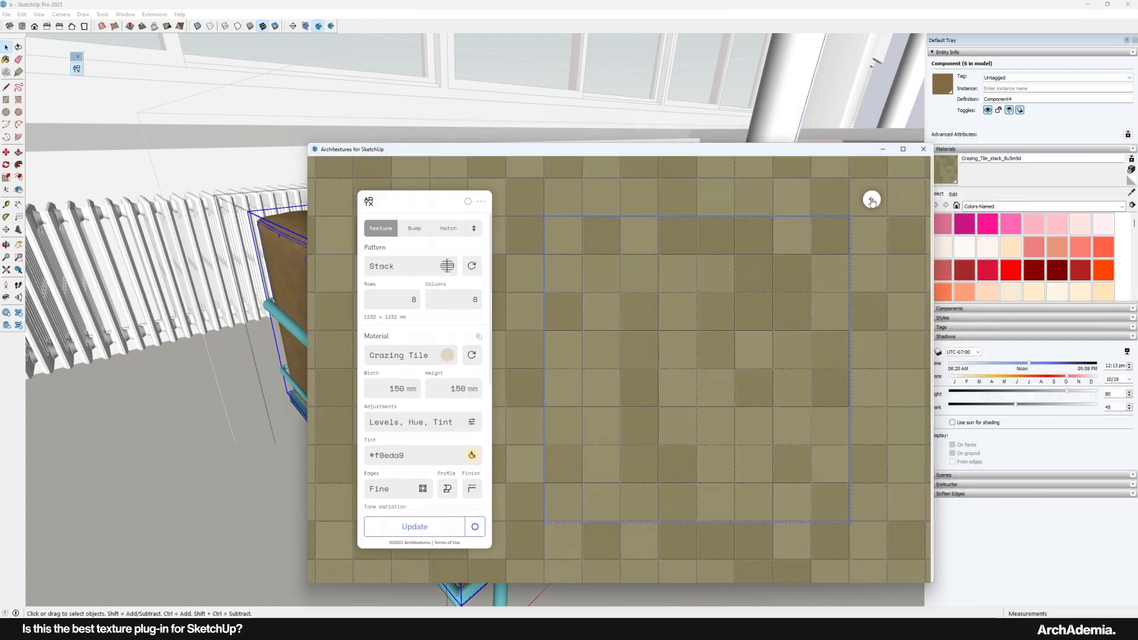
{"action": "left_click", "coordinate": [872, 200]}
{"action": "left_click_drag", "start_coordinate": [584, 137], "coordinate": [502, 134]}
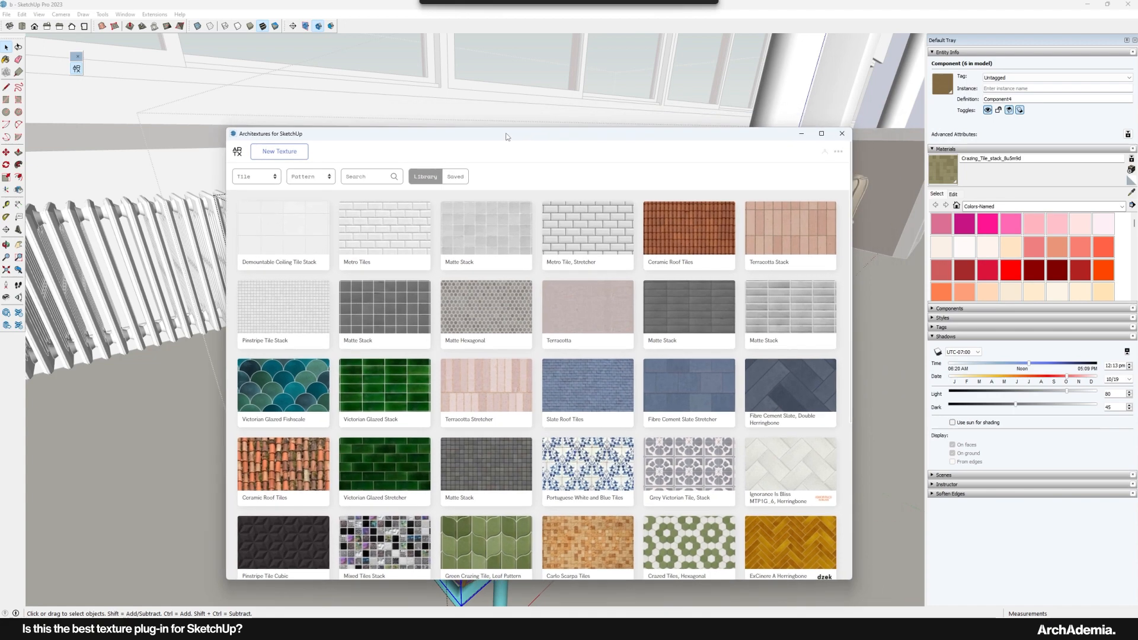
{"action": "left_click", "coordinate": [256, 177]}
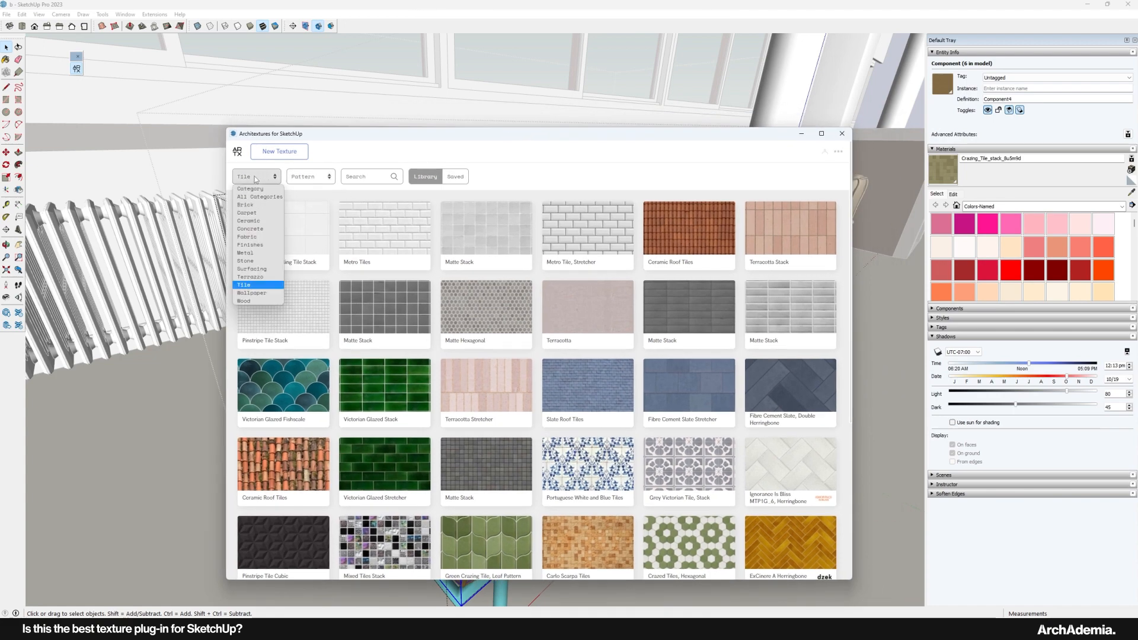
{"action": "left_click", "coordinate": [246, 236]}
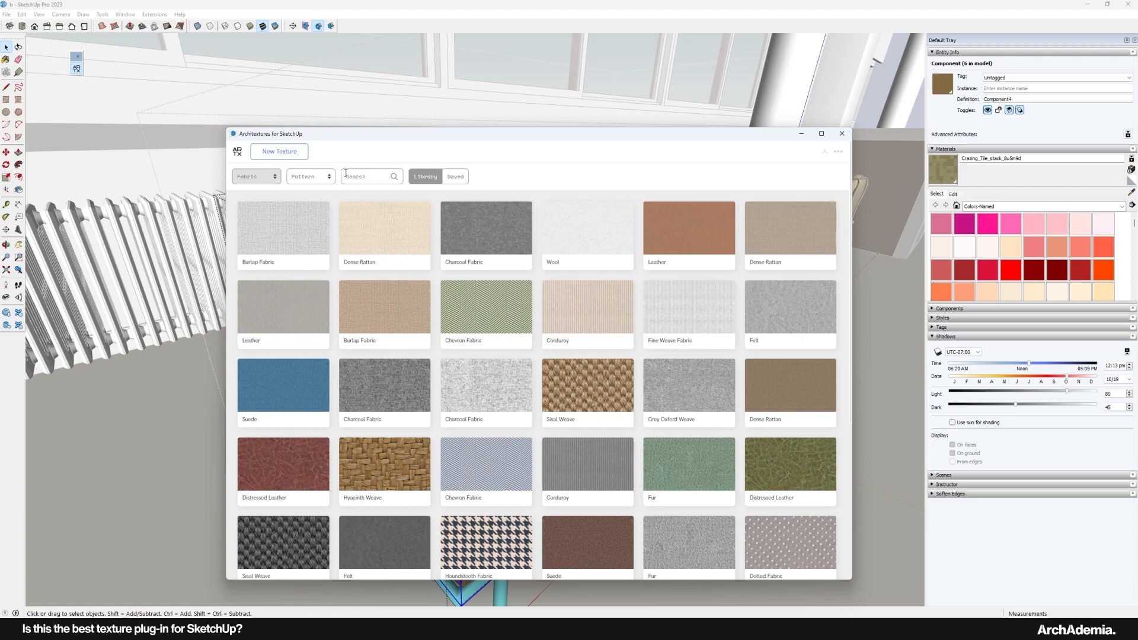
Search all categories of the library for leather and open one of the Leather textures
{"action": "left_click", "coordinate": [272, 177]}
{"action": "left_click", "coordinate": [256, 198]}
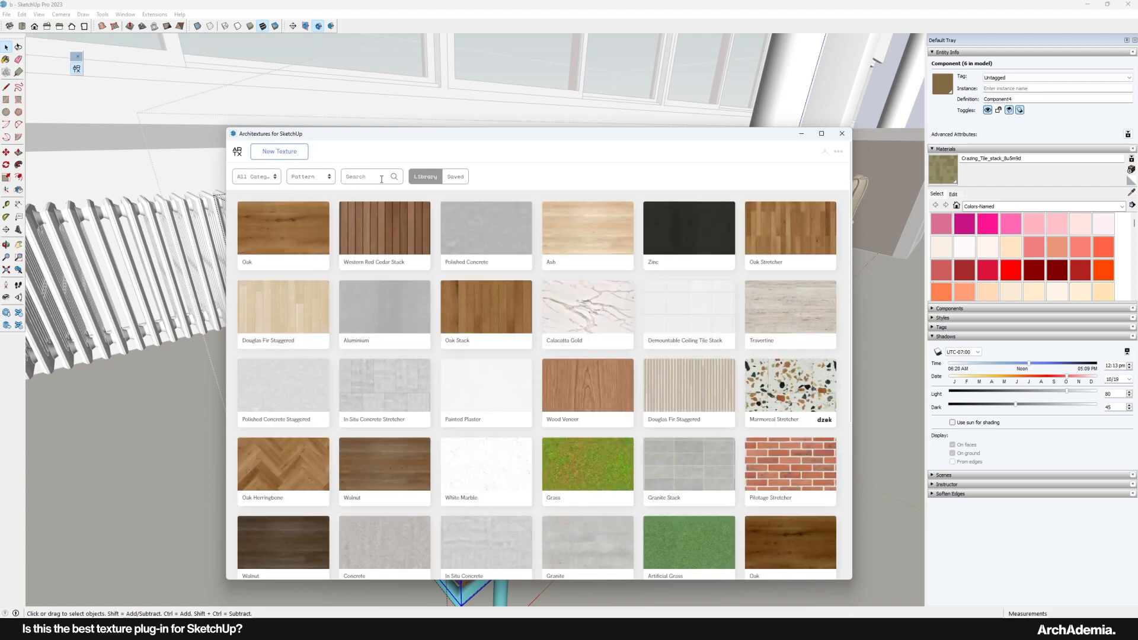
{"action": "left_click", "coordinate": [381, 176]}
{"action": "type", "text": "leather"}
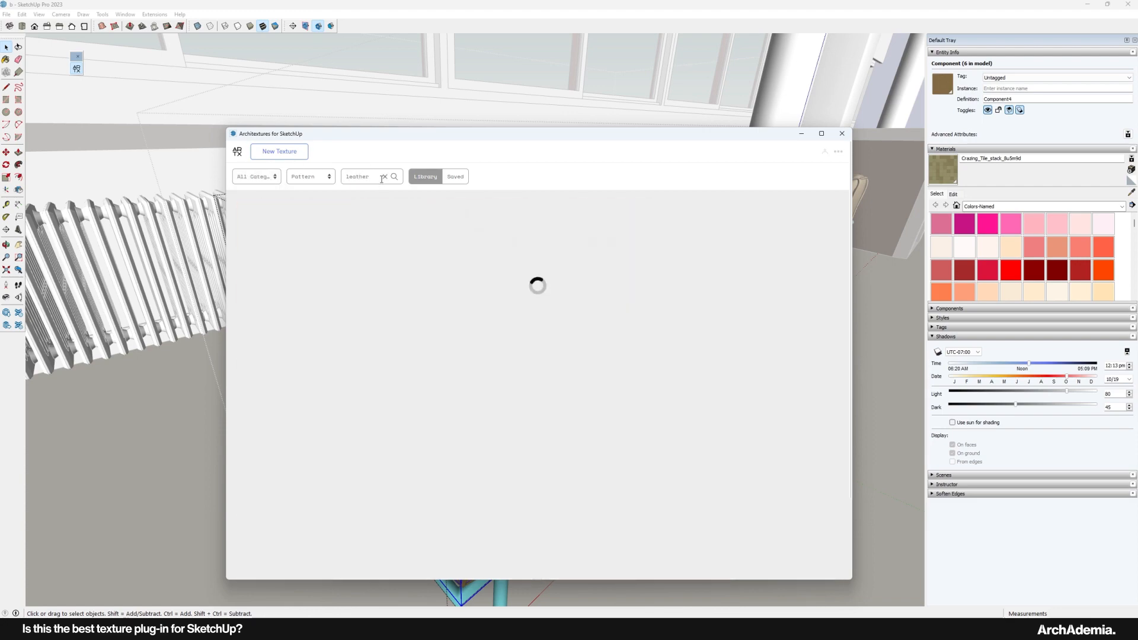
{"action": "left_click", "coordinate": [385, 231]}
{"action": "left_click", "coordinate": [337, 565]}
Darken the Leather texture by lowering its brightness, and move the editor clear of the armchair
{"action": "left_click_drag", "start_coordinate": [407, 135], "coordinate": [602, 90]}
{"action": "left_click", "coordinate": [537, 294]}
{"action": "mouse_move", "coordinate": [658, 260]}
{"action": "left_mouse_down"}
{"action": "mouse_move", "coordinate": [646, 261]}
{"action": "mouse_move", "coordinate": [661, 261]}
{"action": "left_mouse_up"}
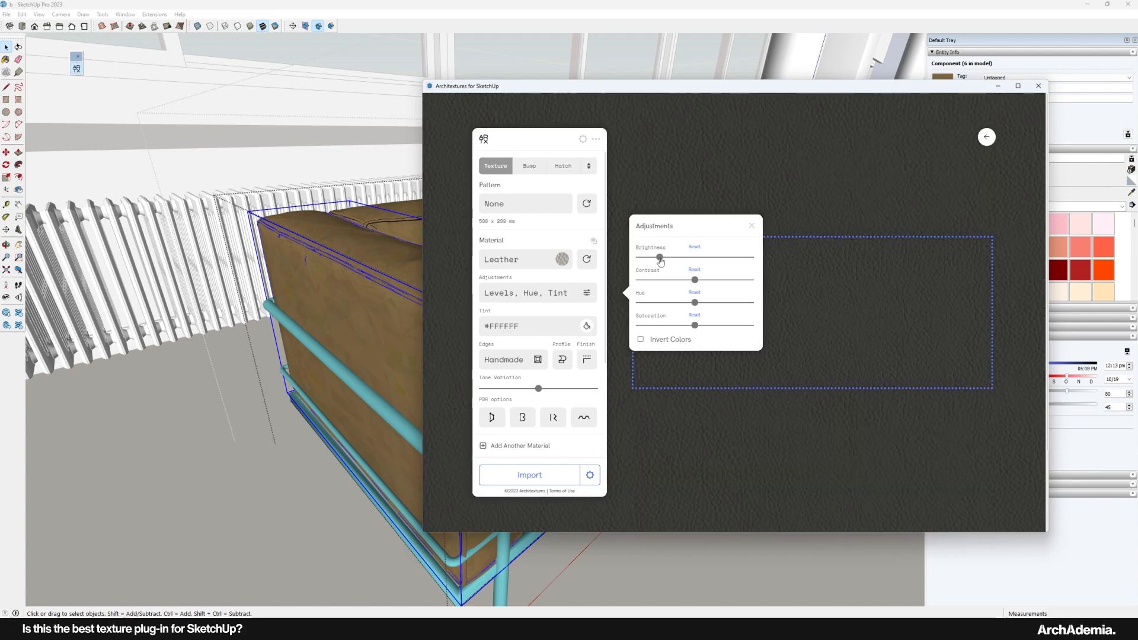
{"action": "left_click_drag", "start_coordinate": [563, 89], "coordinate": [701, 108]}
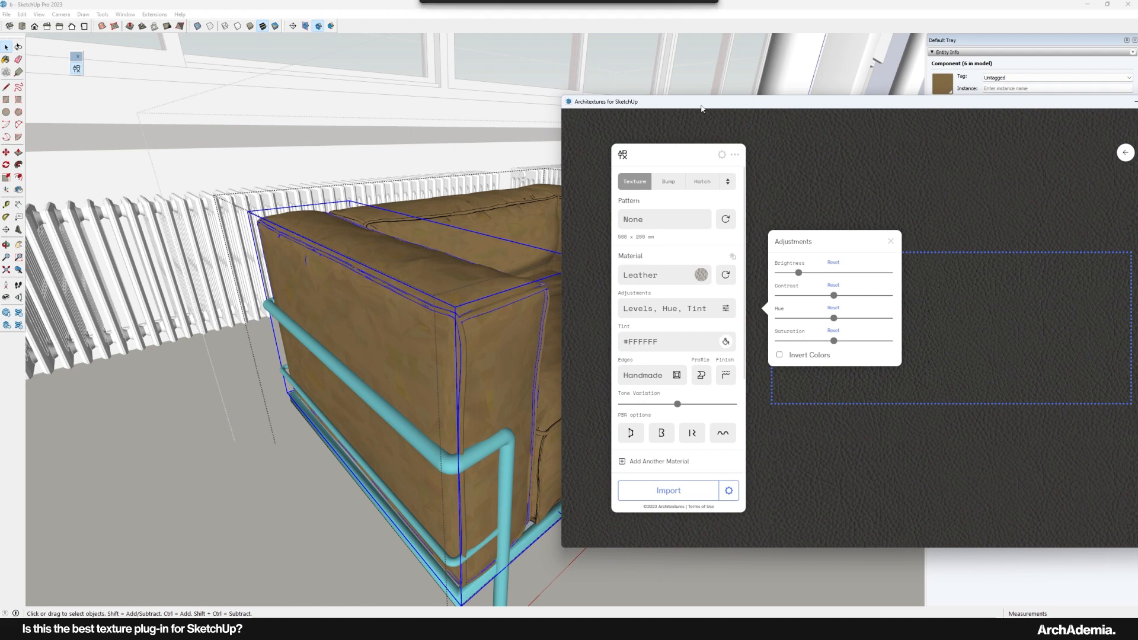
Save the adjusted Leather texture to the Architextures account
{"action": "left_click", "coordinate": [735, 156]}
{"action": "left_click", "coordinate": [783, 179]}
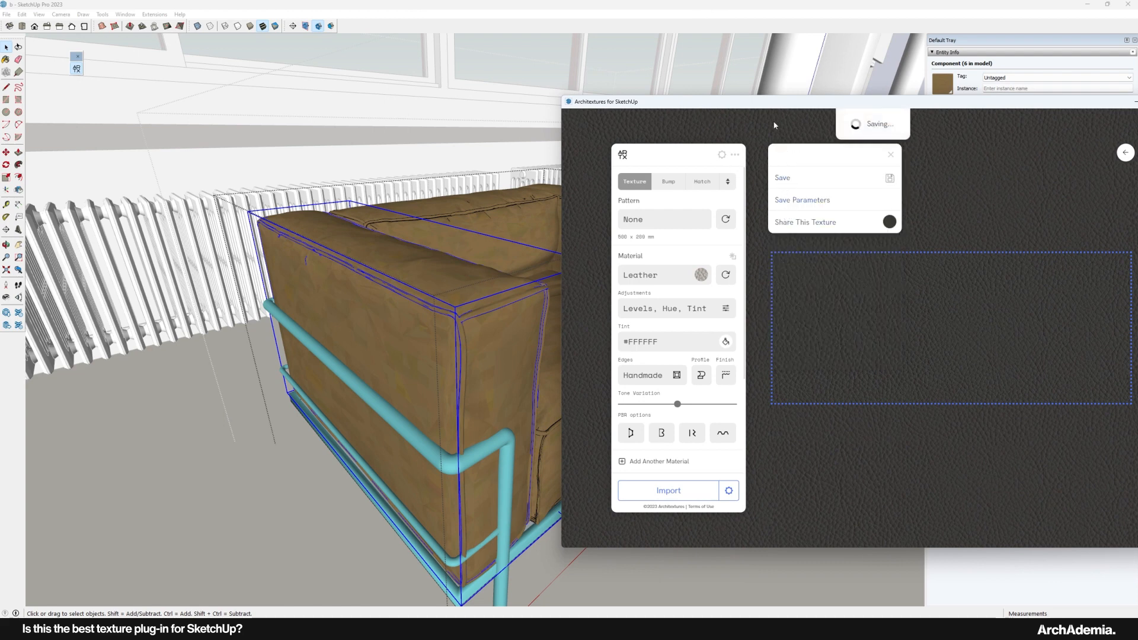
{"action": "left_click_drag", "start_coordinate": [763, 104], "coordinate": [592, 139]}
Import the Leather texture in high resolution at 2000 px wide with the commercial use licence
{"action": "left_click", "coordinate": [592, 479]}
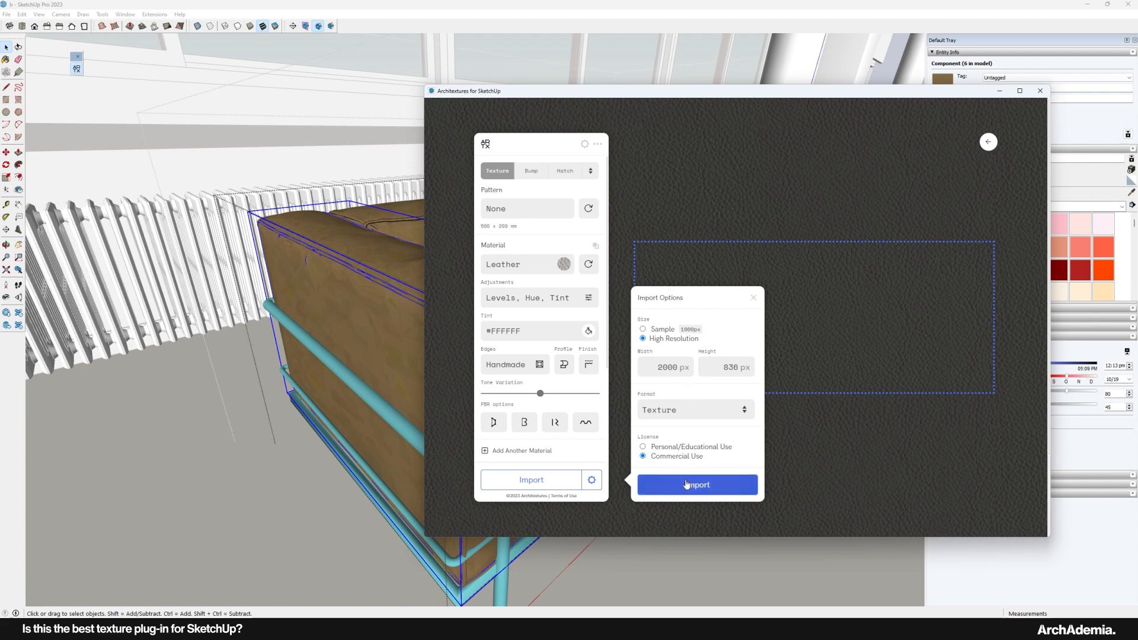
{"action": "left_click_drag", "start_coordinate": [600, 91], "coordinate": [624, 71]}
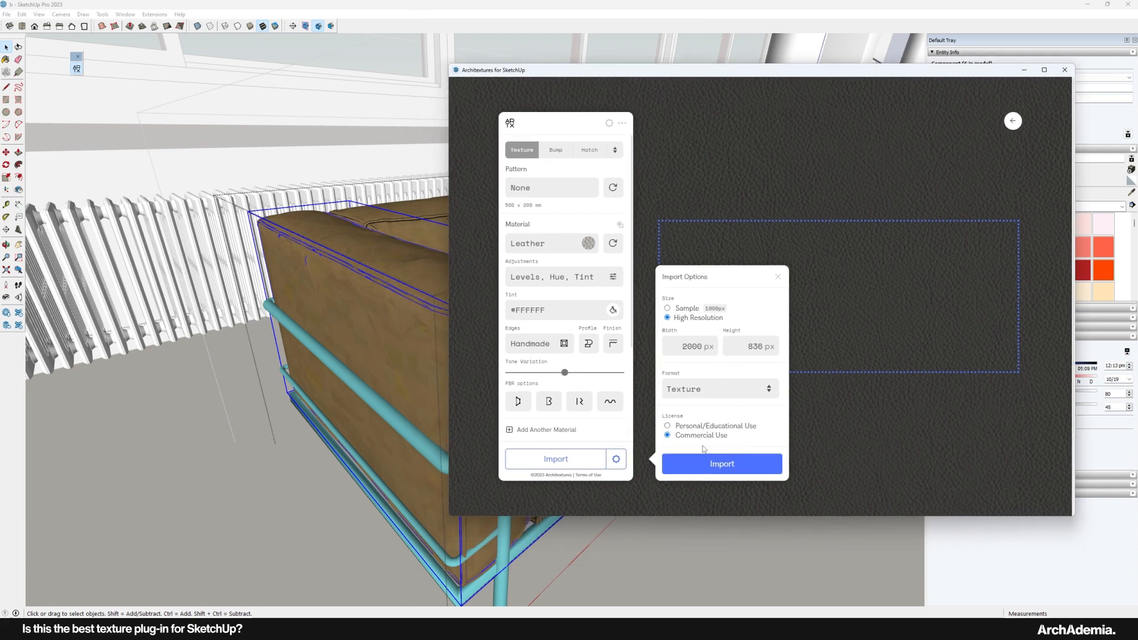
{"action": "left_click", "coordinate": [707, 463]}
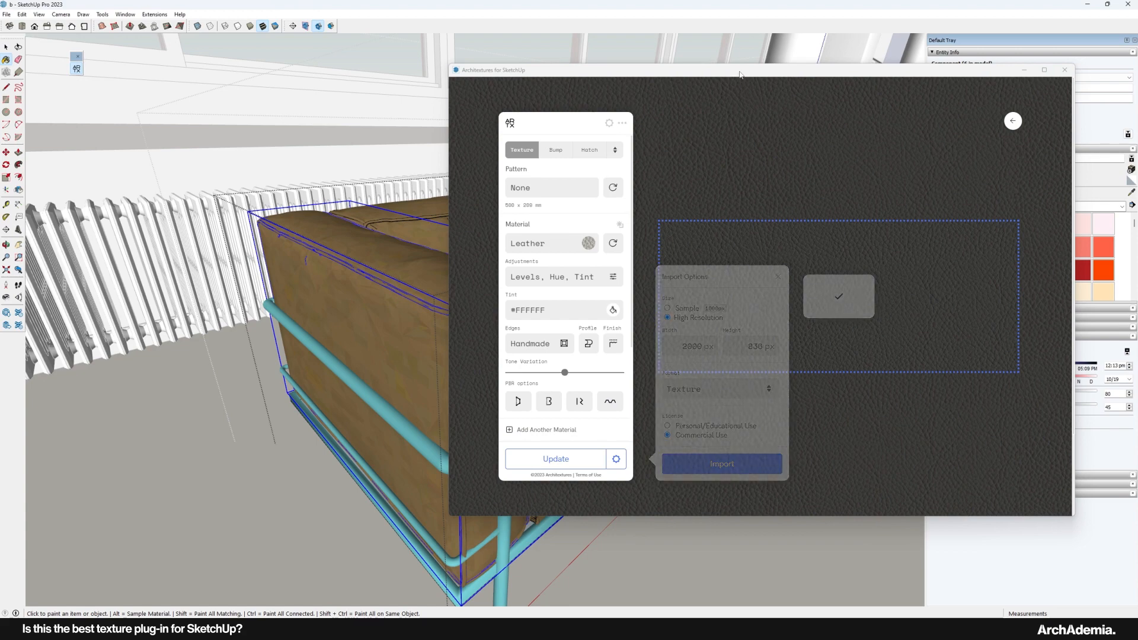
{"action": "left_click_drag", "start_coordinate": [739, 74], "coordinate": [711, 476]}
Paint the armchair's armrests and backrest with the imported Leather material
{"action": "left_click", "coordinate": [6, 46]}
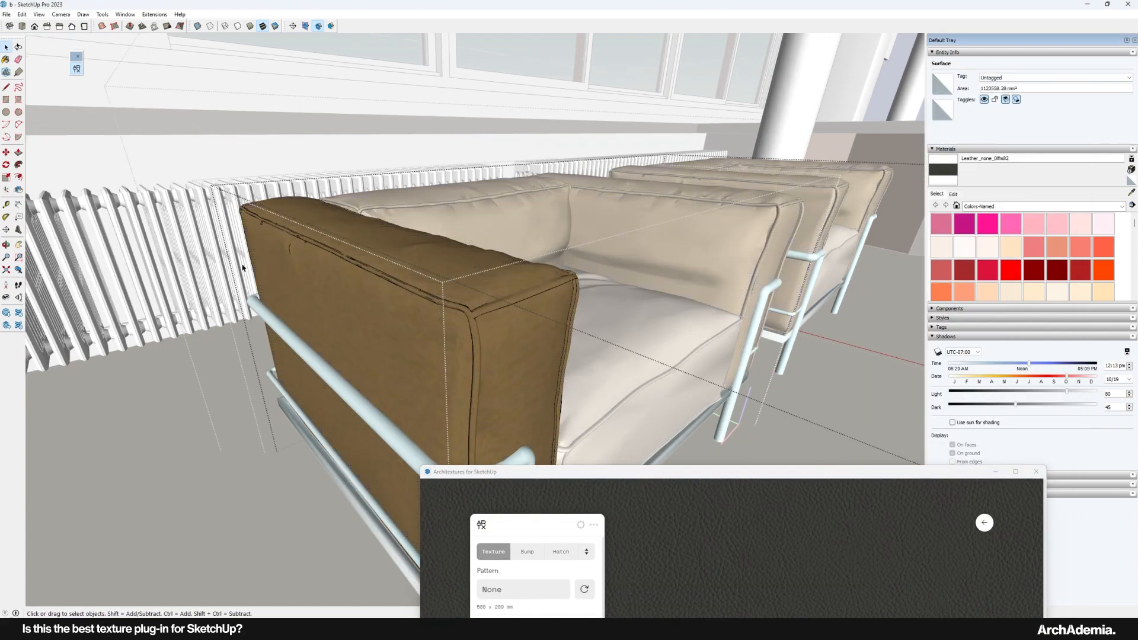
{"action": "left_click", "coordinate": [6, 59]}
{"action": "left_click", "coordinate": [415, 321]}
{"action": "middle_click_drag", "start_coordinate": [470, 350], "coordinate": [709, 352]}
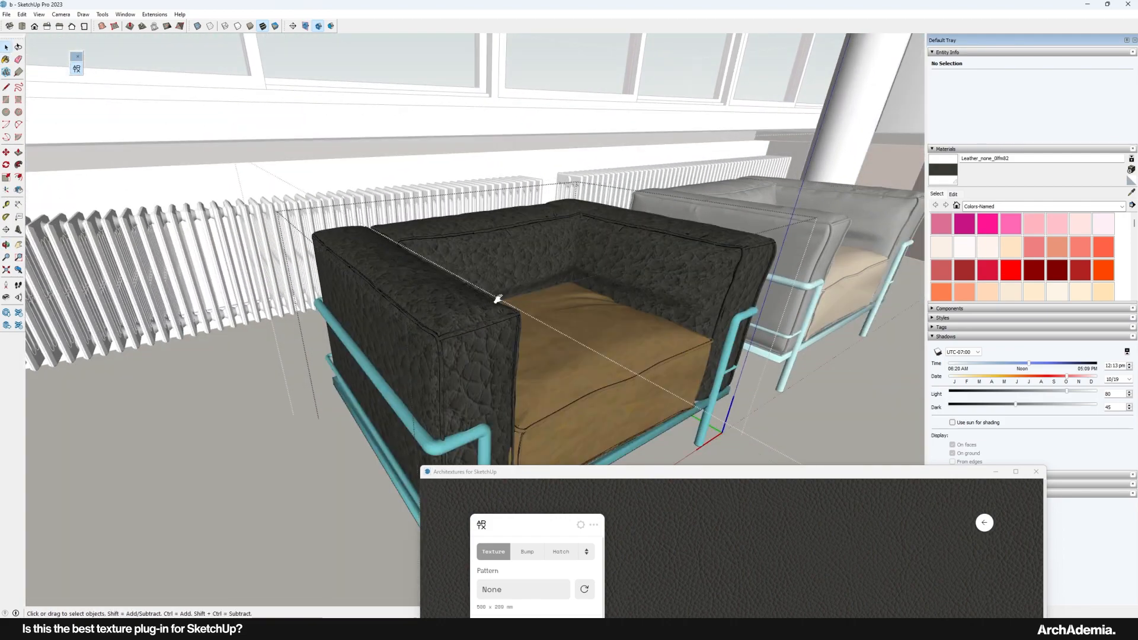
Select the armchair's armrests and backrest together and make them into one group
{"action": "middle_click_drag", "start_coordinate": [498, 299], "coordinate": [443, 283], "text": "shift"}
{"action": "left_click", "coordinate": [375, 308]}
{"action": "scroll", "coordinate": [375, 345], "scroll_direction": "up", "scroll_amount": 1}
{"action": "middle_click_drag", "start_coordinate": [394, 351], "coordinate": [426, 362]}
{"action": "left_click_drag", "start_coordinate": [656, 475], "coordinate": [723, 501]}
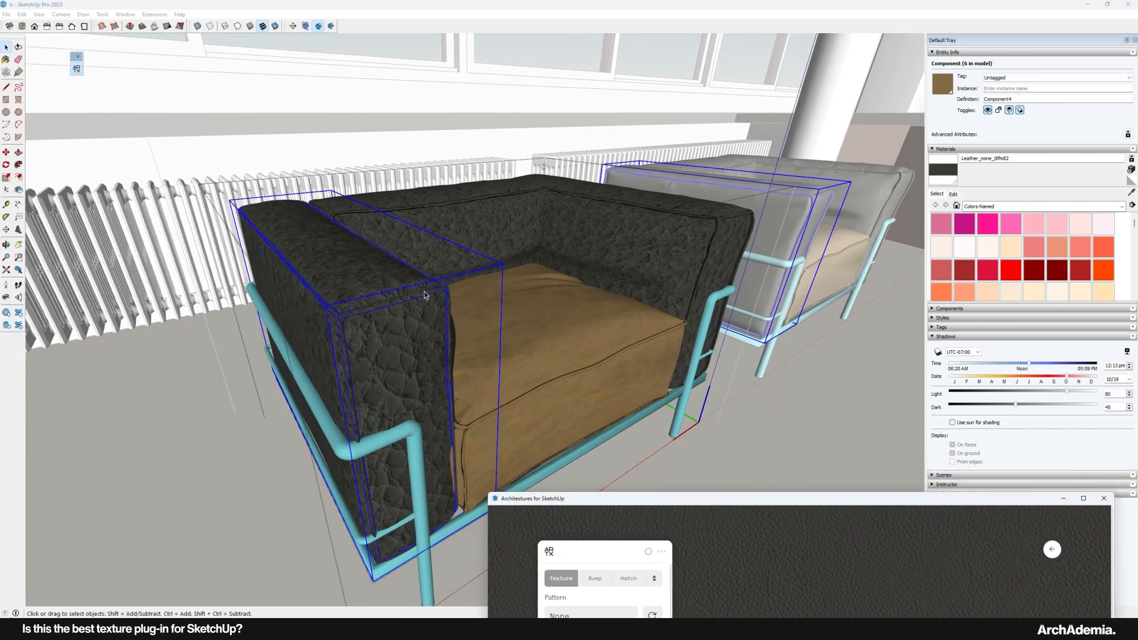
{"action": "scroll", "coordinate": [424, 294], "scroll_direction": "down", "scroll_amount": 1}
{"action": "scroll", "coordinate": [436, 231], "scroll_direction": "up", "scroll_amount": 3}
{"action": "left_click", "coordinate": [435, 231]}
{"action": "scroll", "coordinate": [436, 231], "scroll_direction": "down", "scroll_amount": 2}
{"action": "left_click", "coordinate": [365, 299]}
{"action": "left_click", "coordinate": [468, 258], "text": "shift"}
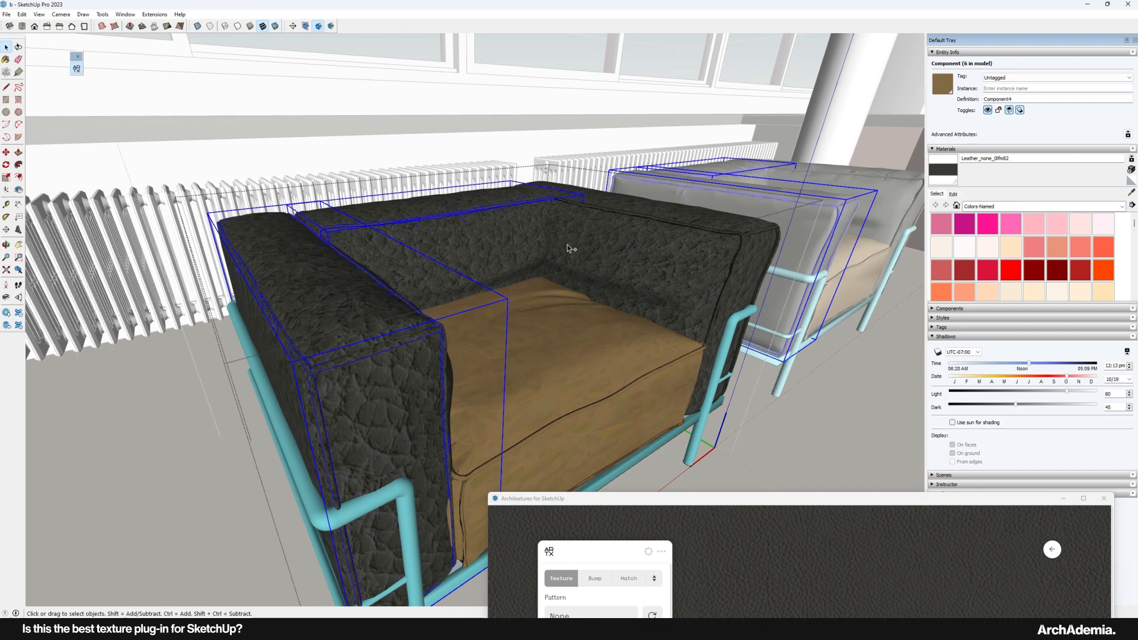
{"action": "left_click", "coordinate": [569, 248], "text": "shift"}
{"action": "right_click", "coordinate": [511, 217]}
{"action": "left_click", "coordinate": [539, 304]}
Show the V-Ray Lights, V-Ray Objects and V-Ray Utilities toolbars and move V-Ray Utilities slightly lower
{"action": "middle_click_drag", "start_coordinate": [525, 305], "coordinate": [210, 99]}
{"action": "left_click", "coordinate": [39, 14]}
{"action": "left_click", "coordinate": [54, 22]}
{"action": "scroll", "coordinate": [601, 347], "scroll_direction": "down", "scroll_amount": 10}
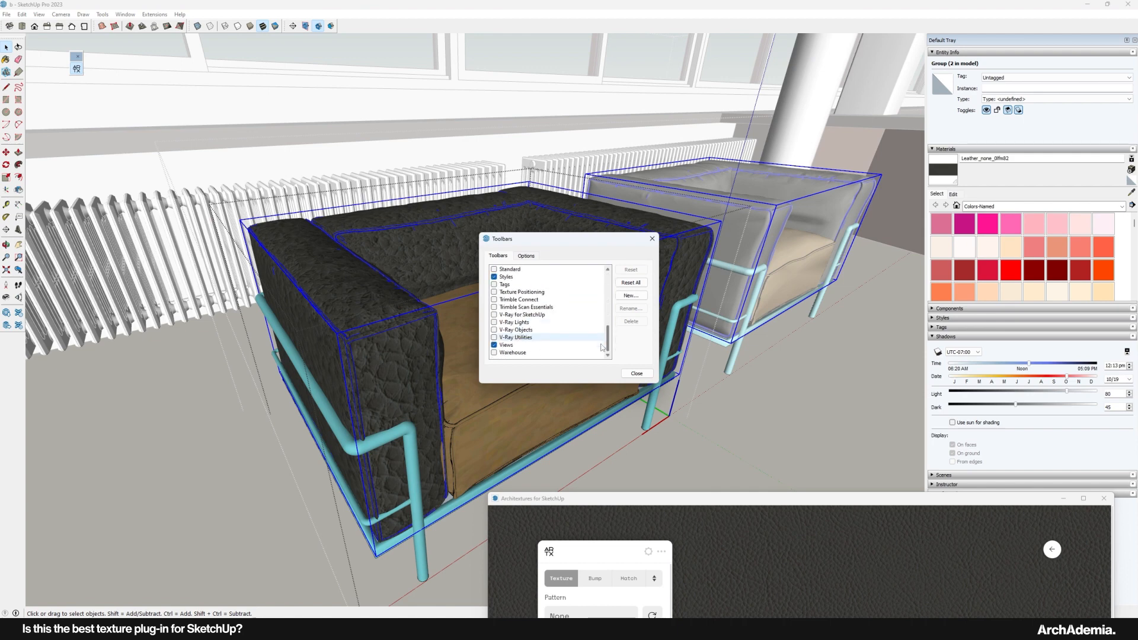
{"action": "left_click", "coordinate": [494, 330]}
{"action": "left_click", "coordinate": [494, 322]}
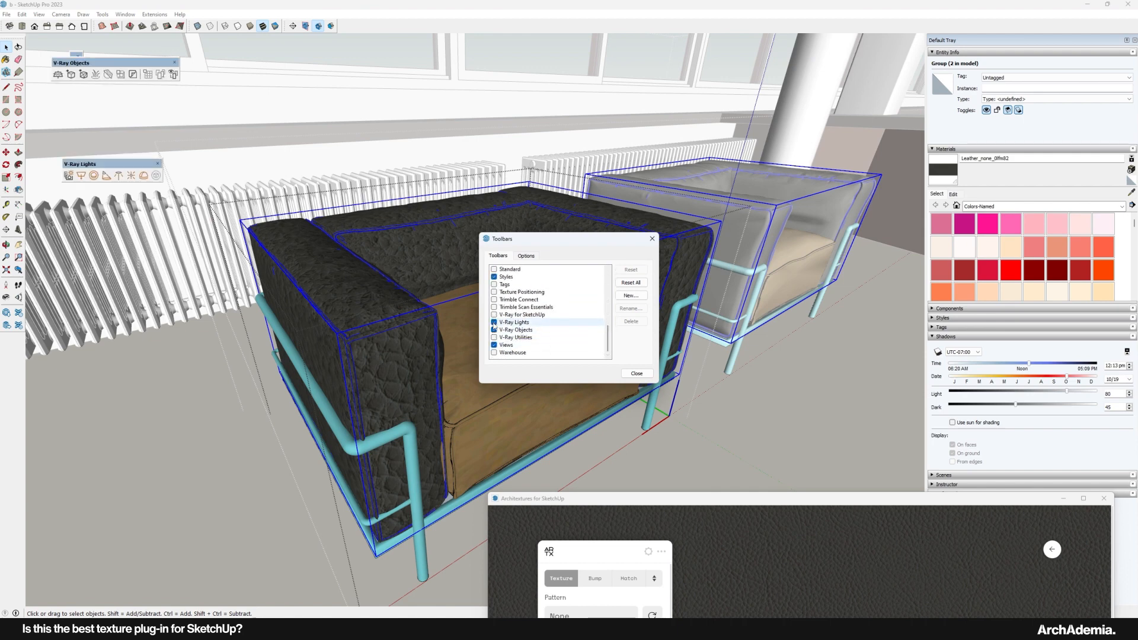
{"action": "left_click", "coordinate": [494, 337]}
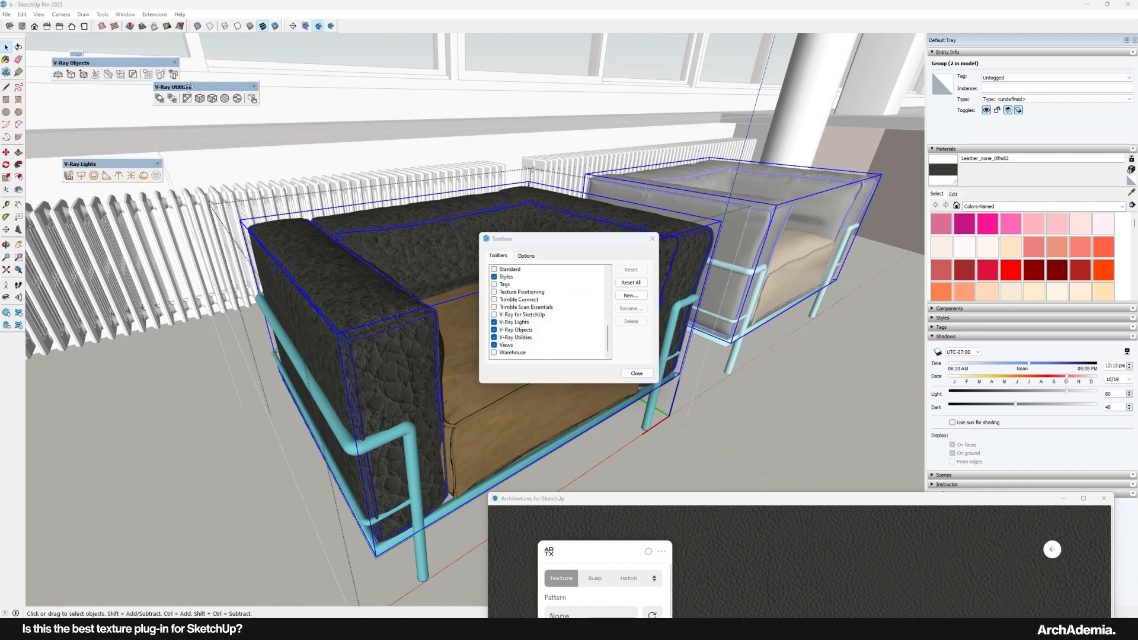
{"action": "left_click_drag", "start_coordinate": [188, 87], "coordinate": [190, 115]}
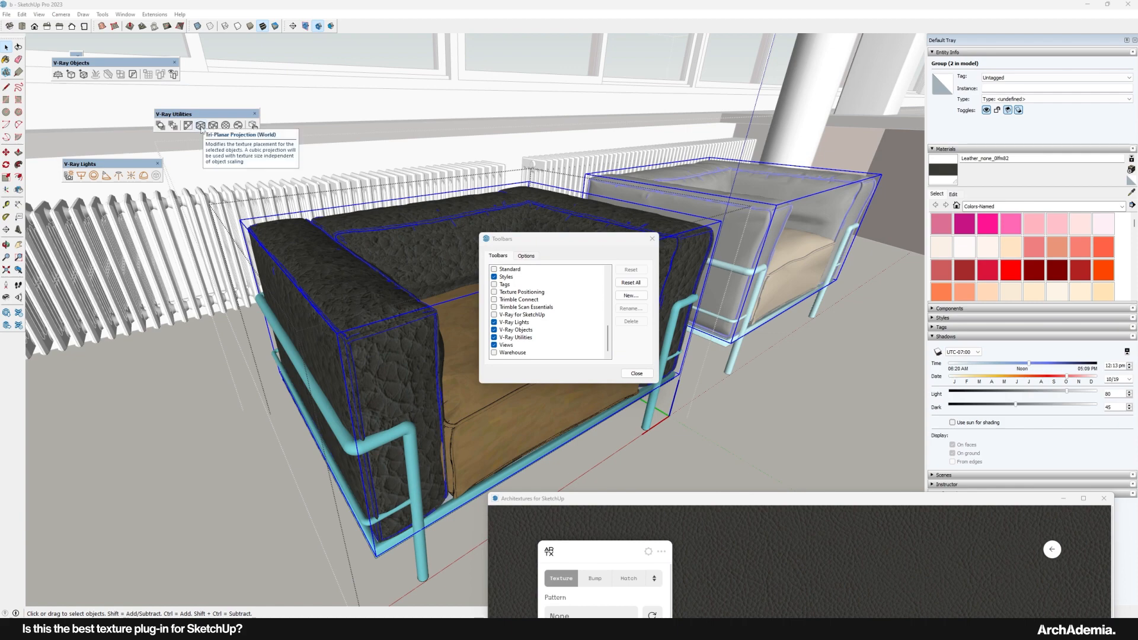
Open the new group and the near armrest's surface, then step back out and select the armrest component
{"action": "double_click", "coordinate": [350, 291]}
{"action": "left_click", "coordinate": [347, 287]}
{"action": "mouse_move", "coordinate": [346, 285]}
{"action": "middle_mouse_down"}
{"action": "mouse_move", "coordinate": [331, 311]}
{"action": "mouse_move", "coordinate": [347, 278]}
{"action": "middle_mouse_up"}
{"action": "double_click", "coordinate": [334, 301]}
{"action": "left_click", "coordinate": [335, 301]}
{"action": "left_click", "coordinate": [257, 162]}
{"action": "left_click", "coordinate": [327, 277]}
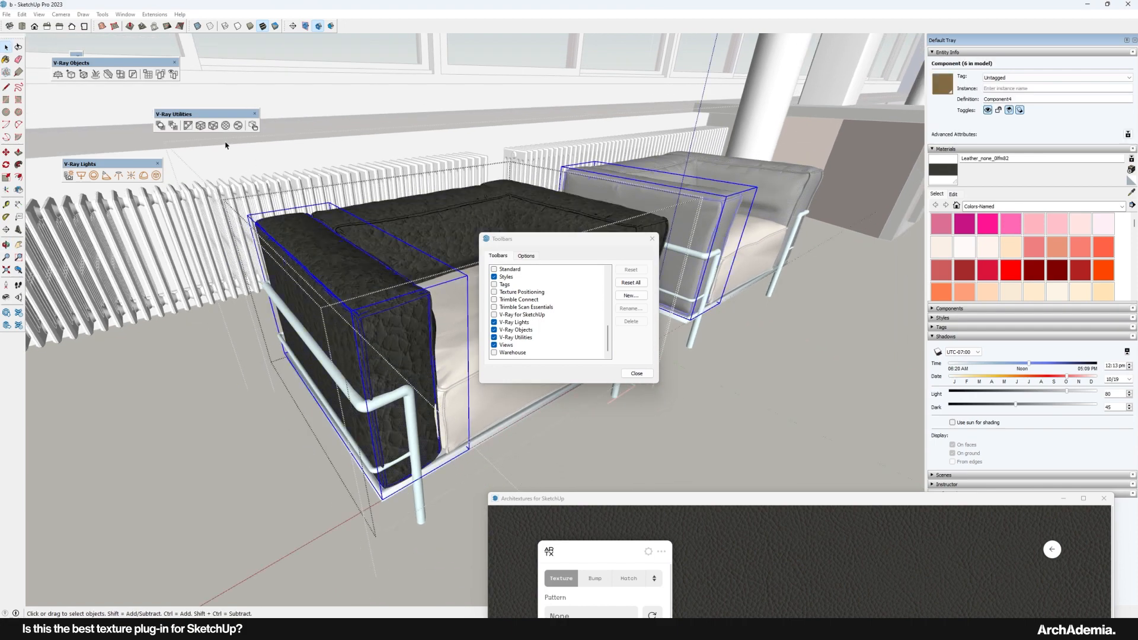
Set the Leather material's texture width to 200 mm
{"action": "middle_click_drag", "start_coordinate": [335, 283], "coordinate": [359, 317]}
{"action": "scroll", "coordinate": [360, 318], "scroll_direction": "up", "scroll_amount": 3}
{"action": "scroll", "coordinate": [355, 317], "scroll_direction": "up", "scroll_amount": 3}
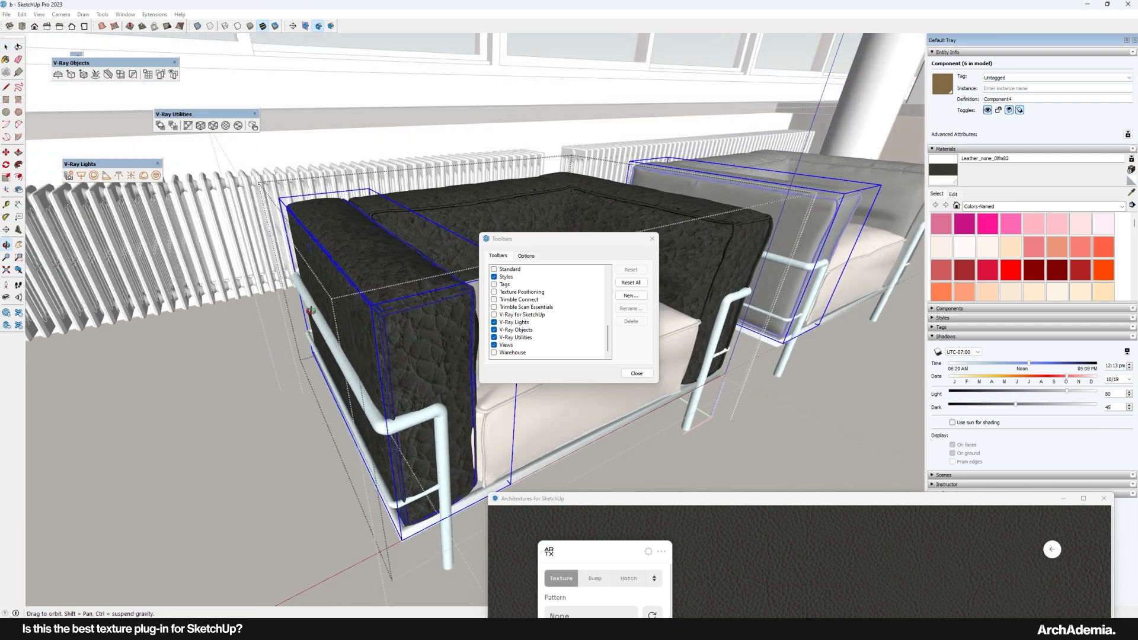
{"action": "left_click", "coordinate": [953, 194]}
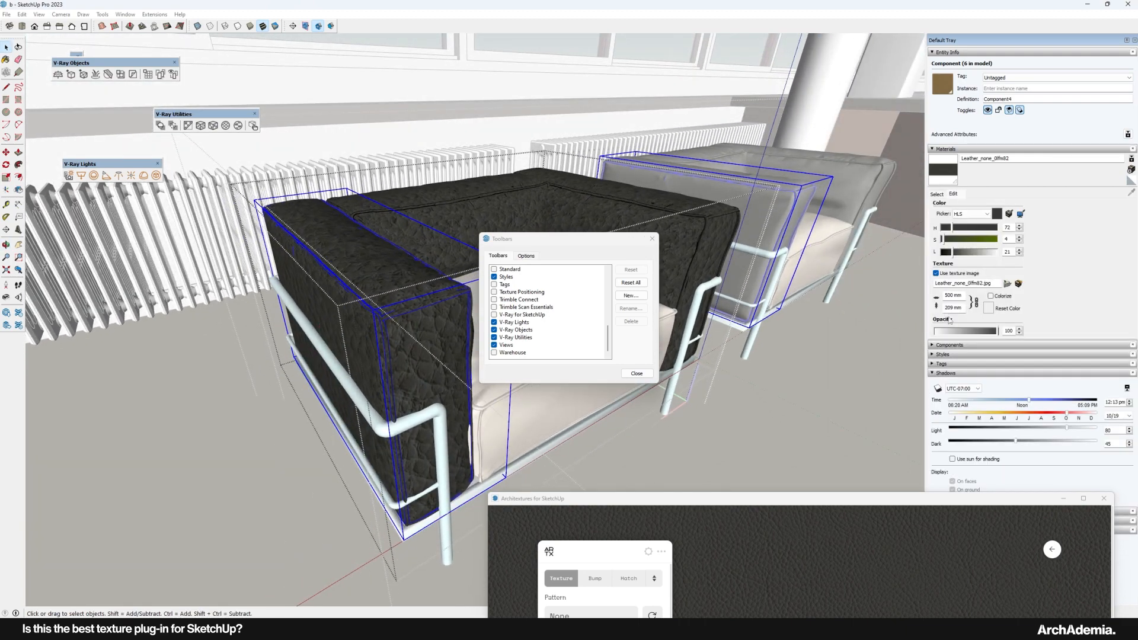
{"action": "type", "text": "2"}
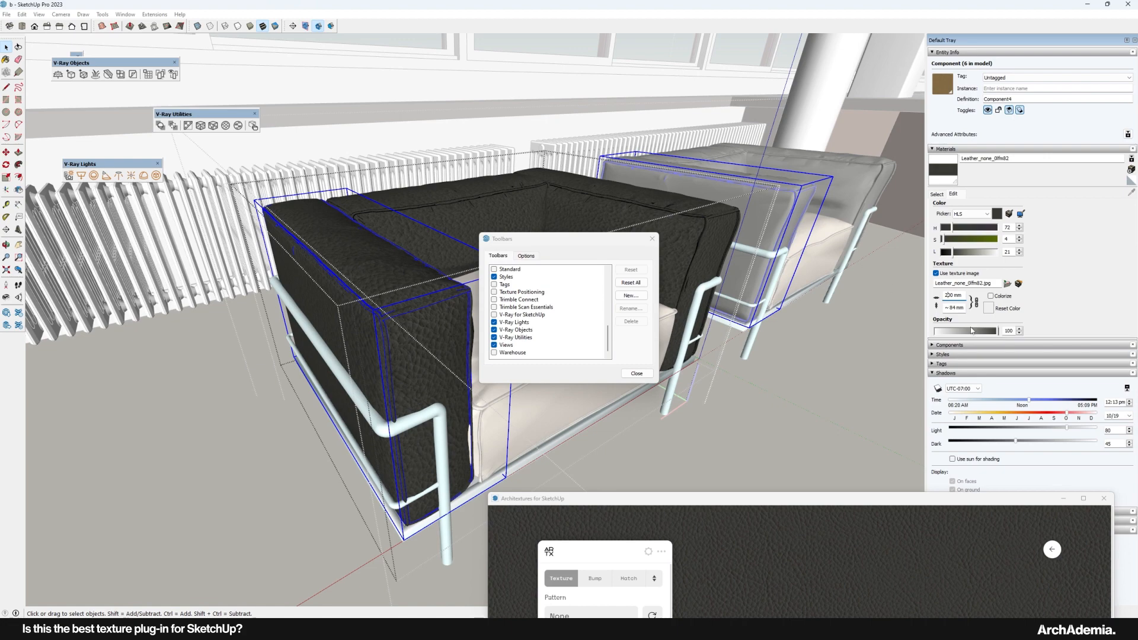
Move the Toolbars dialog aside, open the near armchair's seat cushion component and paint it with the Leather material
{"action": "mouse_move", "coordinate": [440, 233]}
{"action": "middle_mouse_down"}
{"action": "mouse_move", "coordinate": [348, 234]}
{"action": "mouse_move", "coordinate": [478, 244]}
{"action": "middle_mouse_up"}
{"action": "left_click_drag", "start_coordinate": [587, 241], "coordinate": [888, 253]}
{"action": "middle_click_drag", "start_coordinate": [551, 305], "coordinate": [409, 270]}
{"action": "left_click", "coordinate": [510, 343]}
{"action": "left_click", "coordinate": [565, 375]}
{"action": "scroll", "coordinate": [565, 376], "scroll_direction": "up", "scroll_amount": 3}
{"action": "middle_click_drag", "start_coordinate": [565, 376], "coordinate": [385, 335]}
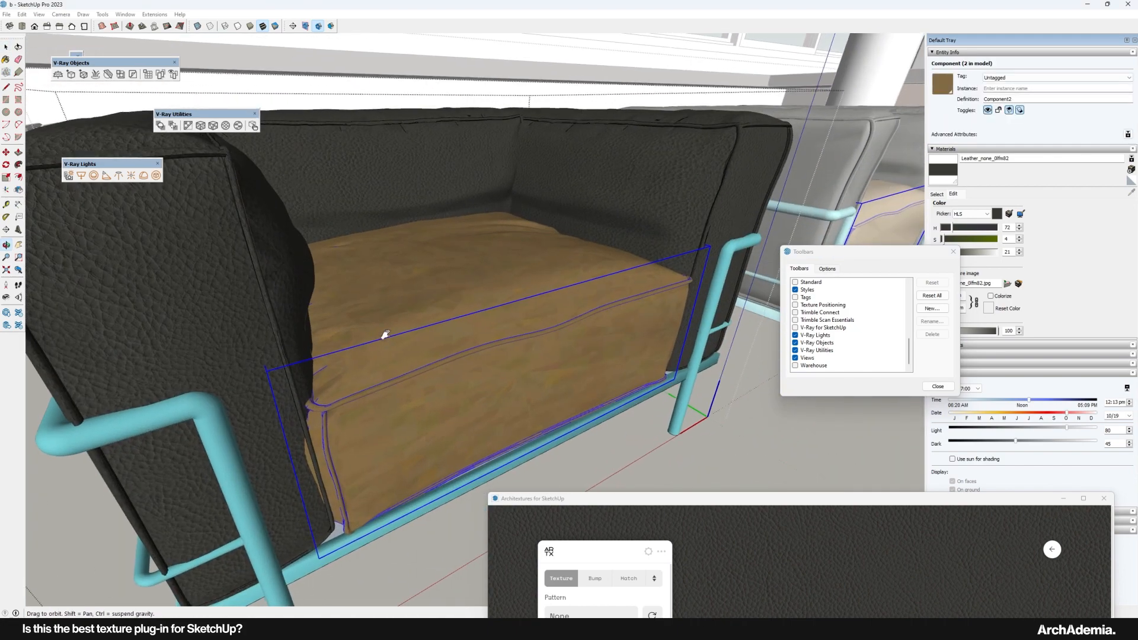
{"action": "double_click", "coordinate": [451, 324]}
{"action": "left_click", "coordinate": [934, 181]}
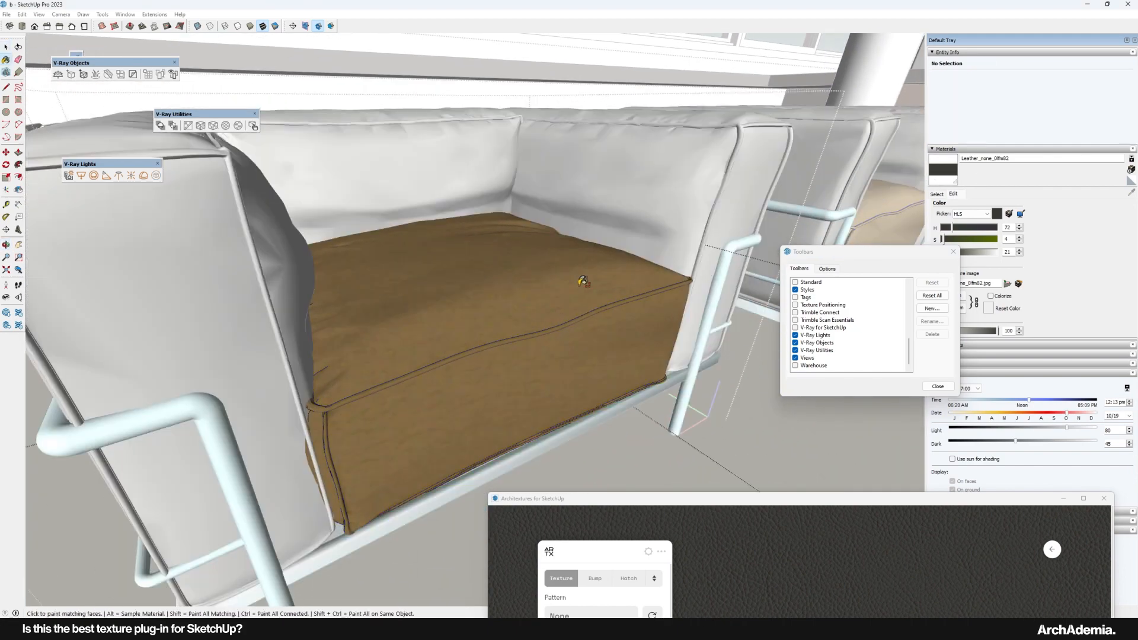
{"action": "left_click", "coordinate": [442, 326]}
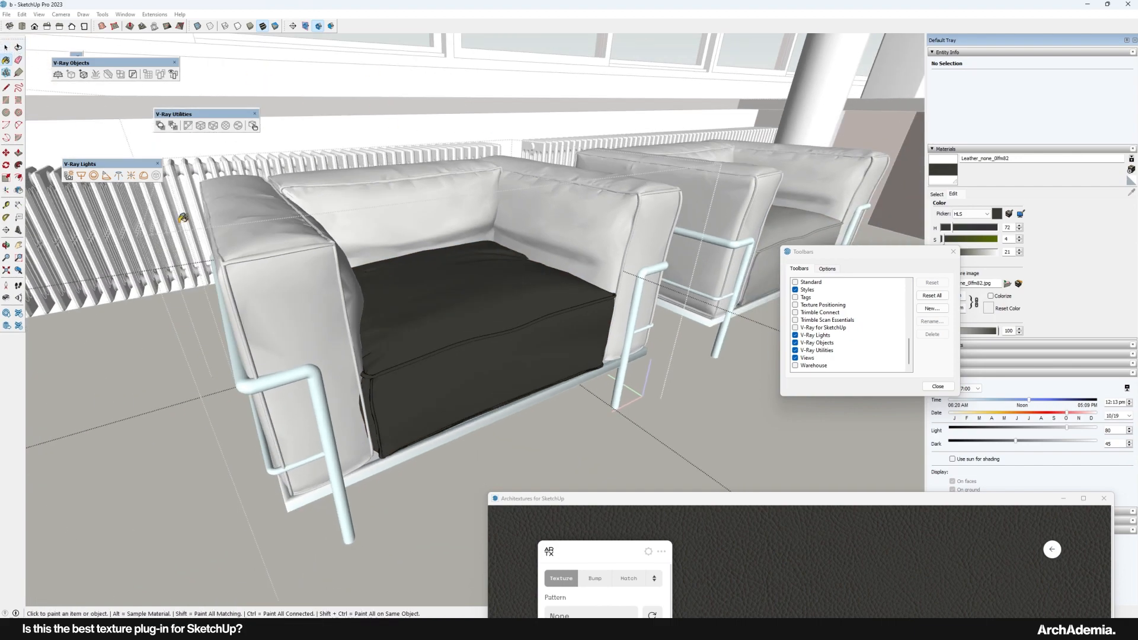
Close the Toolbars dialog and the Architextures window and return to the Select tool
{"action": "scroll", "coordinate": [313, 303], "scroll_direction": "down", "scroll_amount": 2}
{"action": "scroll", "coordinate": [315, 303], "scroll_direction": "up", "scroll_amount": 1}
{"action": "left_click", "coordinate": [953, 252]}
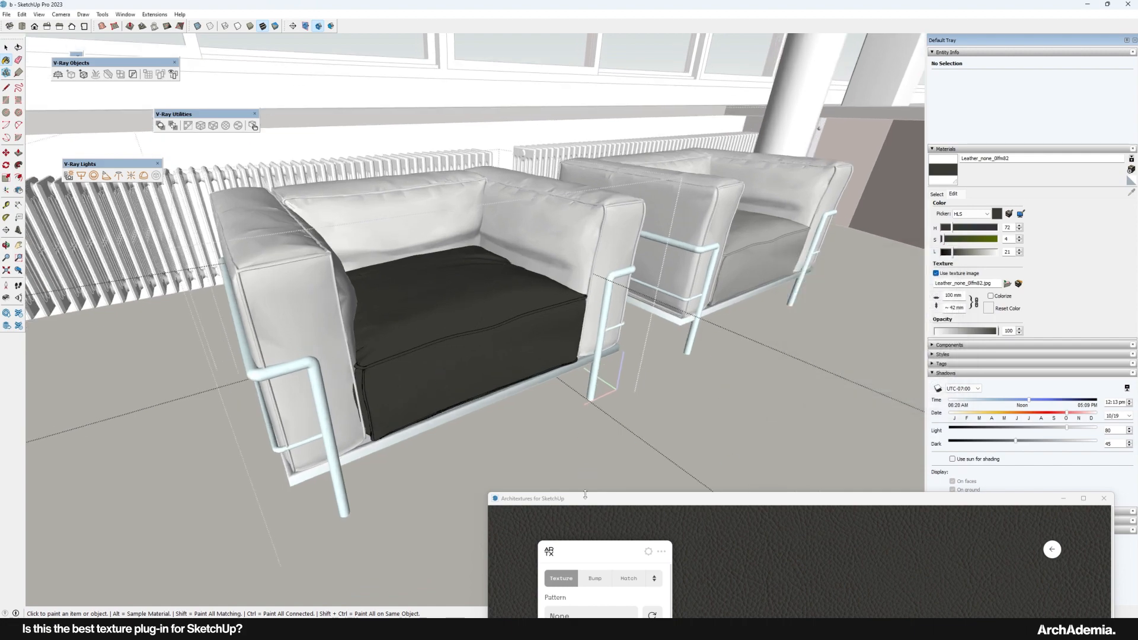
{"action": "left_click_drag", "start_coordinate": [1065, 504], "coordinate": [804, 383]}
{"action": "left_click", "coordinate": [843, 380]}
{"action": "key", "text": "space"}
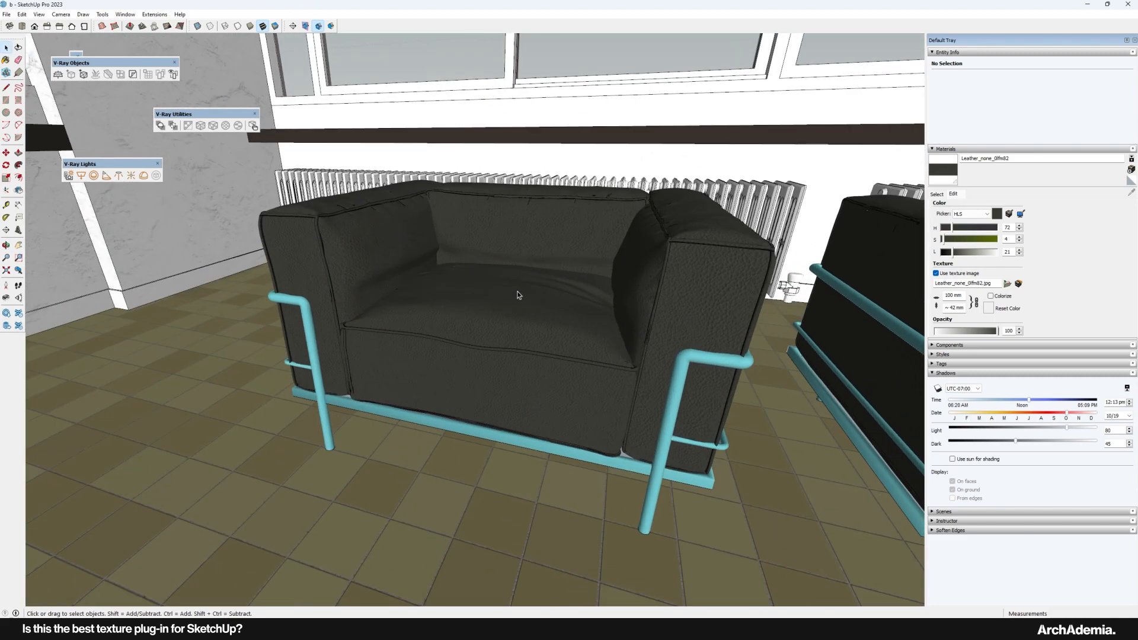
Open the Architextures plug-in, search its library for leather and open the grey Leather texture in the editor
{"action": "scroll", "coordinate": [518, 299], "scroll_direction": "up", "scroll_amount": 5}
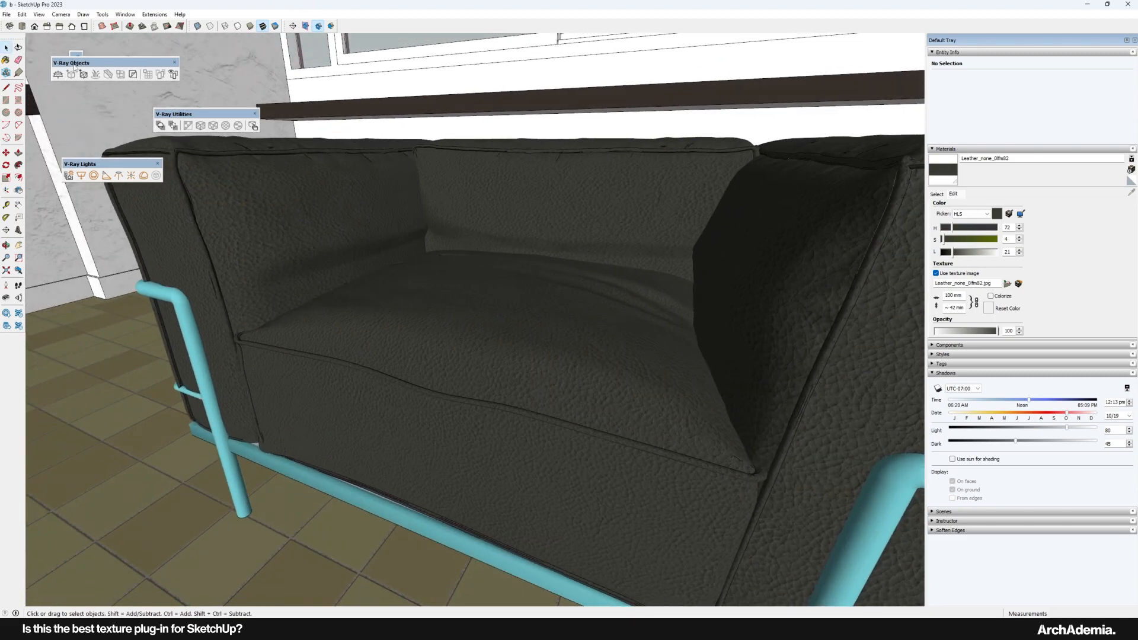
{"action": "left_click", "coordinate": [76, 68]}
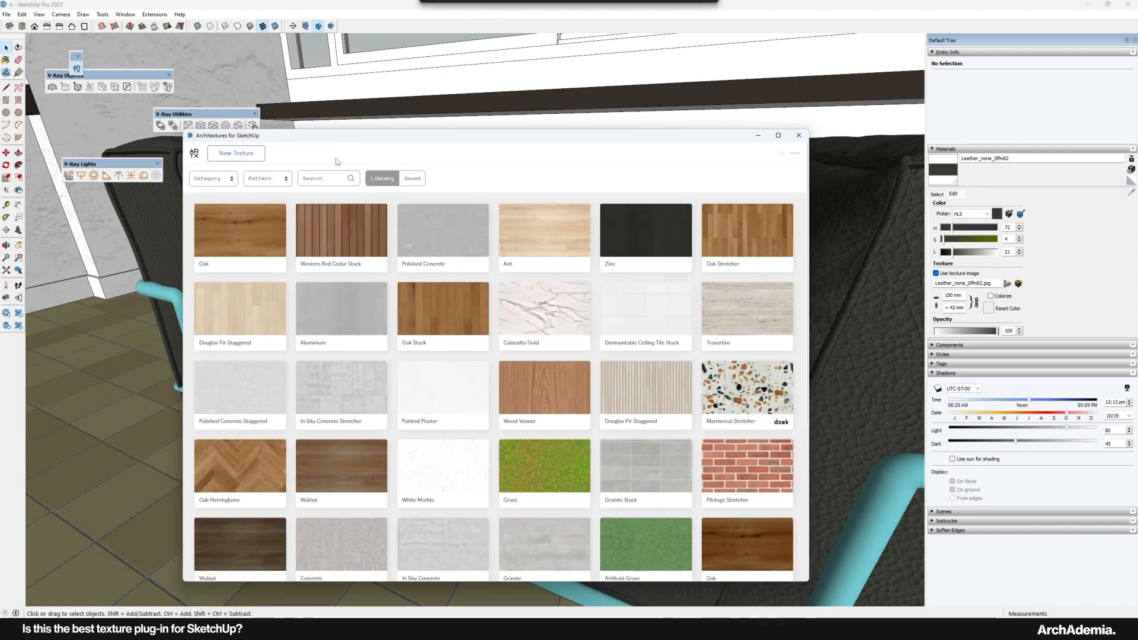
{"action": "left_click", "coordinate": [333, 181]}
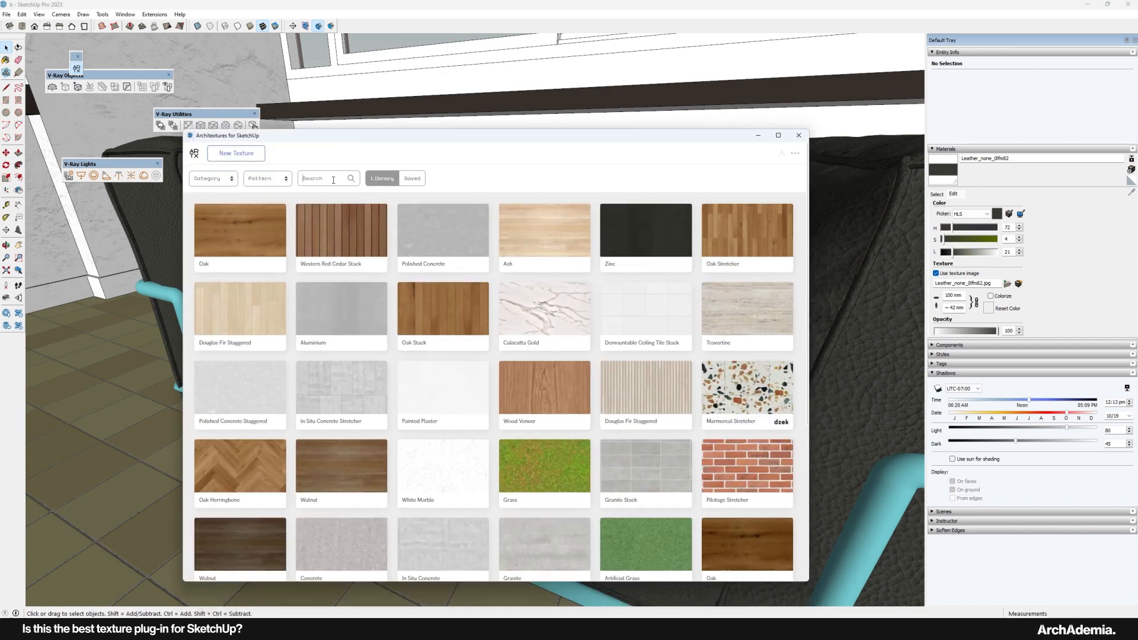
{"action": "type", "text": "leather"}
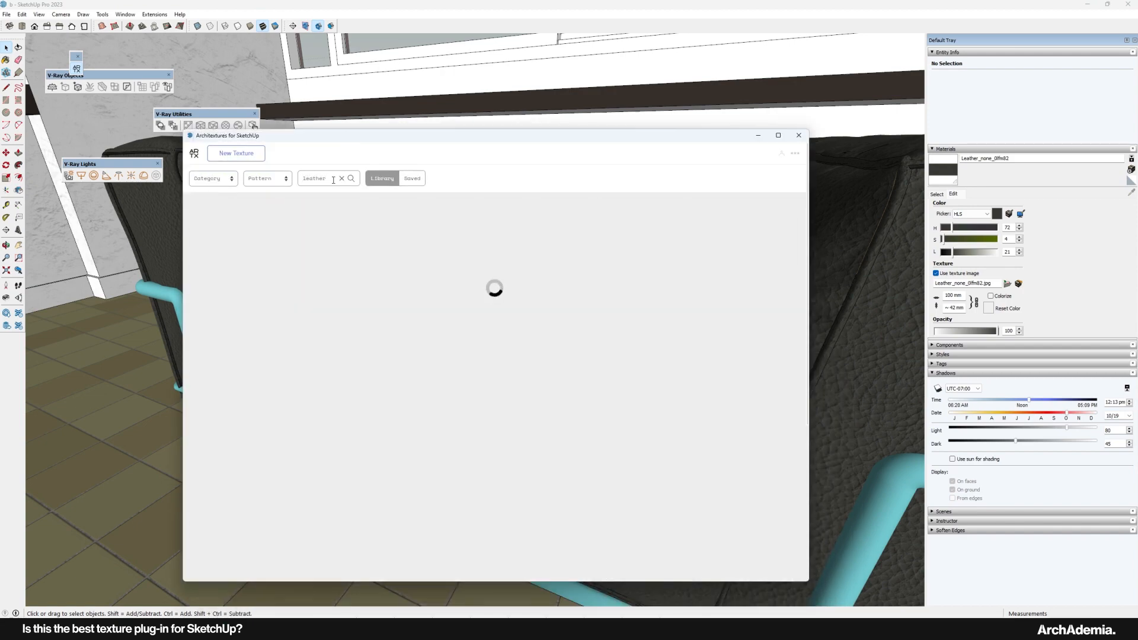
{"action": "left_click", "coordinate": [353, 235]}
{"action": "left_click", "coordinate": [293, 566]}
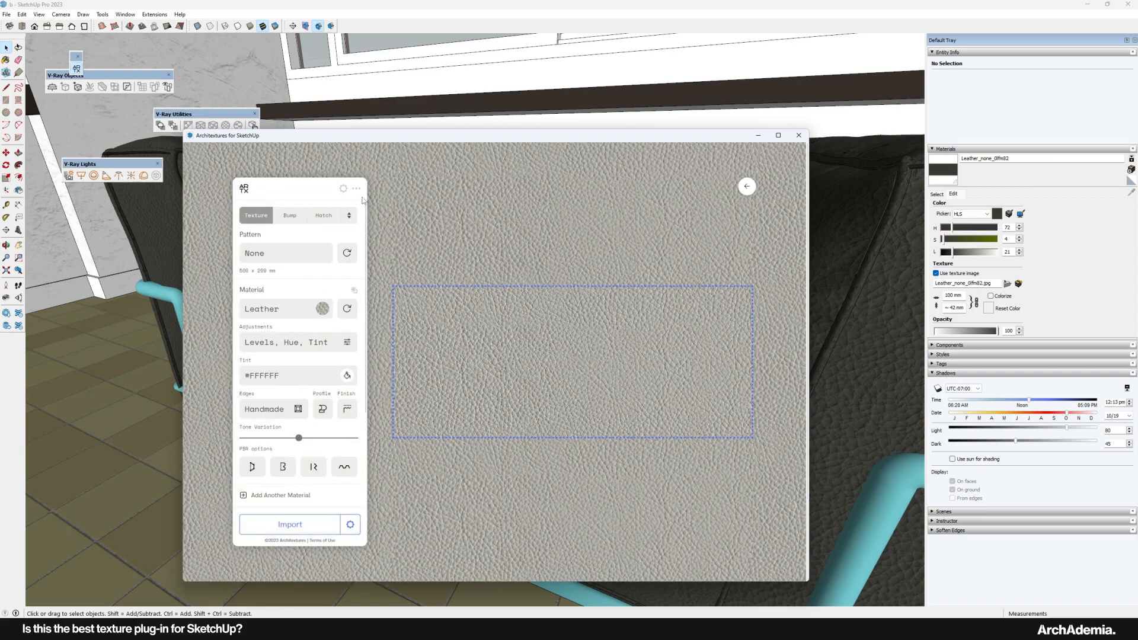
Save the grey Leather texture to the Architextures account and minimise the plug-in window
{"action": "left_click", "coordinate": [357, 190]}
{"action": "left_click", "coordinate": [407, 213]}
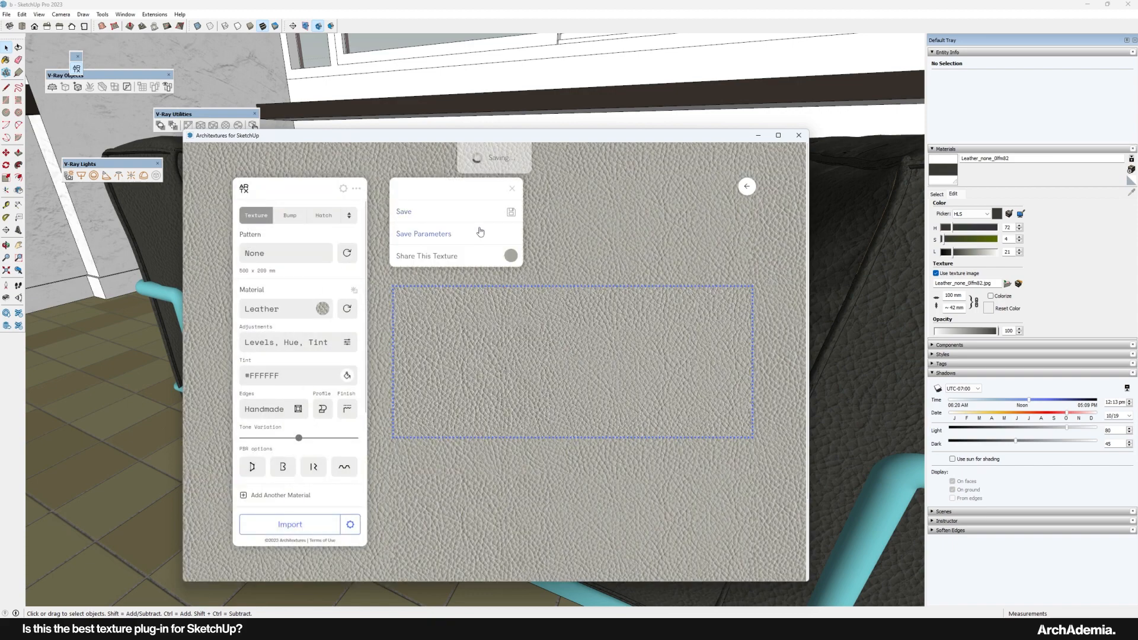
{"action": "left_click", "coordinate": [758, 137]}
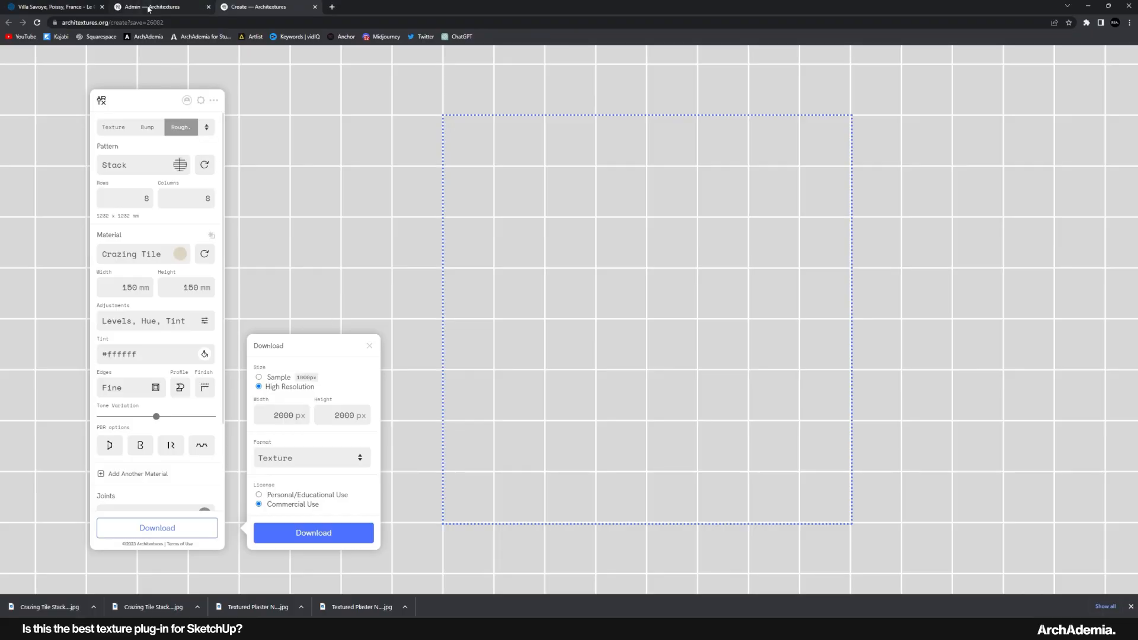
Switch to the Architextures website in the browser and open the grey Leather texture from the saved textures
{"action": "left_click", "coordinate": [149, 7]}
{"action": "left_click", "coordinate": [30, 93]}
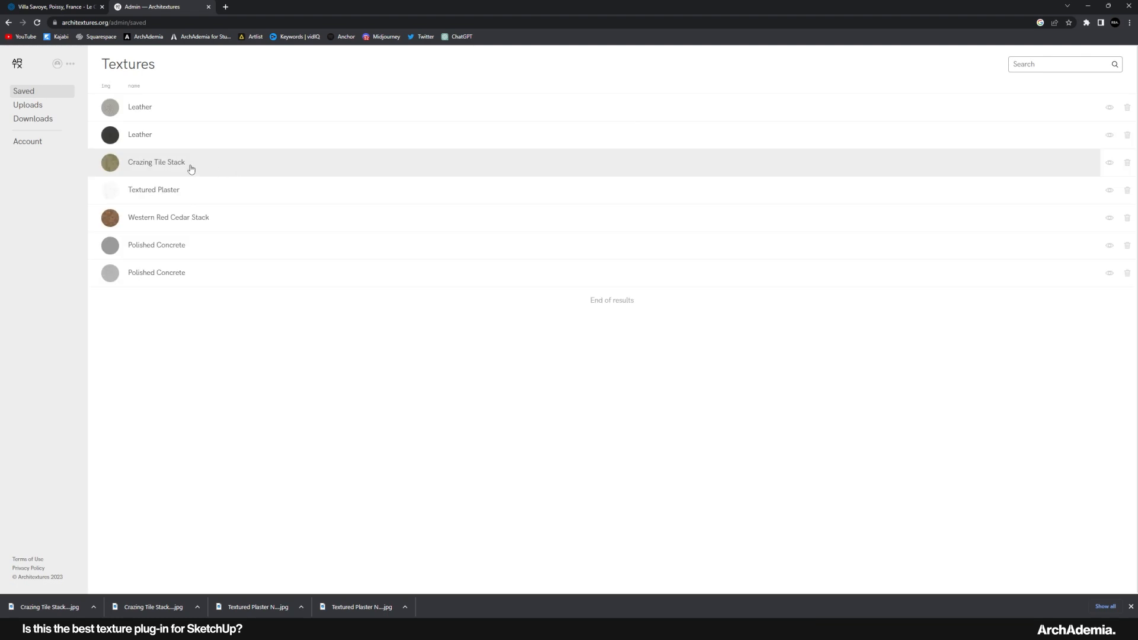
{"action": "left_click", "coordinate": [160, 110]}
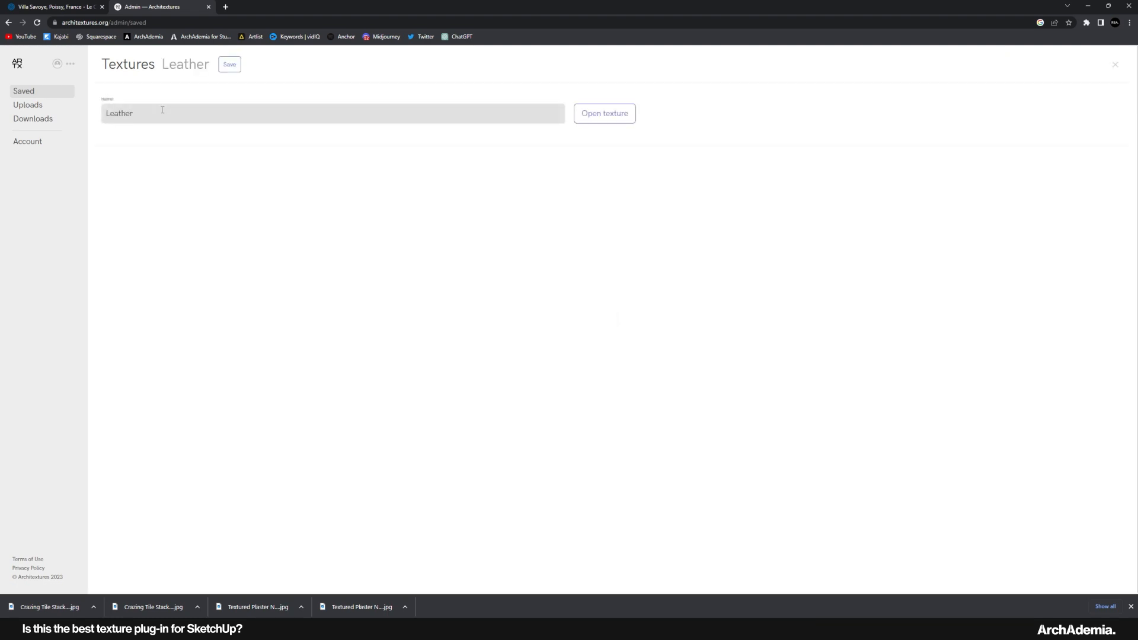
{"action": "left_click", "coordinate": [605, 115]}
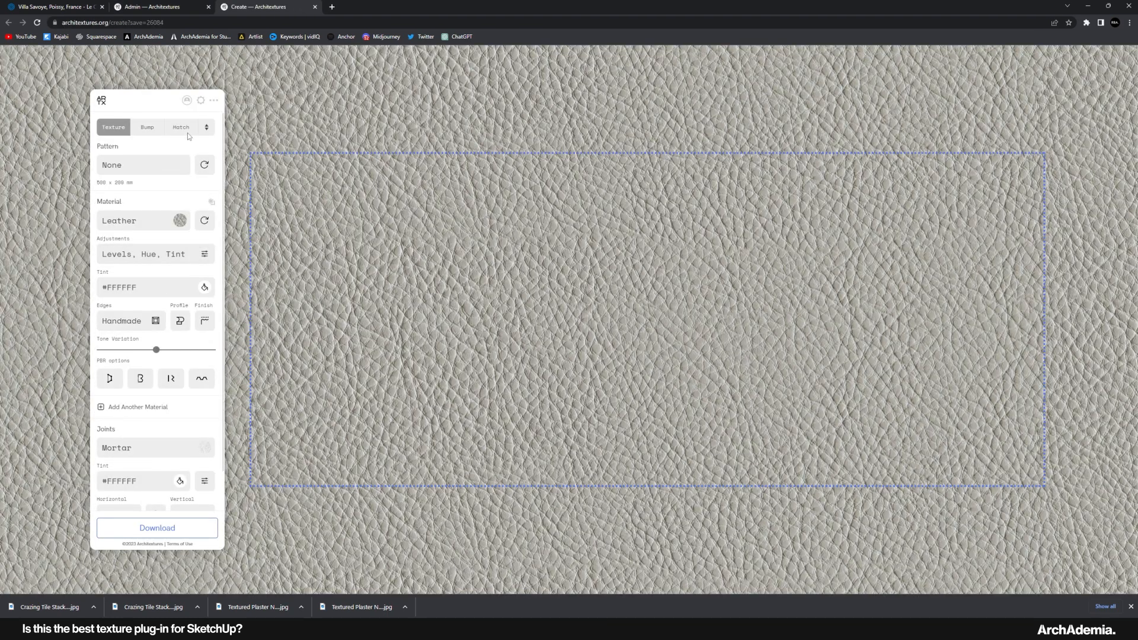
Download the Leather texture's bump and roughness maps in high resolution with the commercial-use licence
{"action": "left_click", "coordinate": [148, 126]}
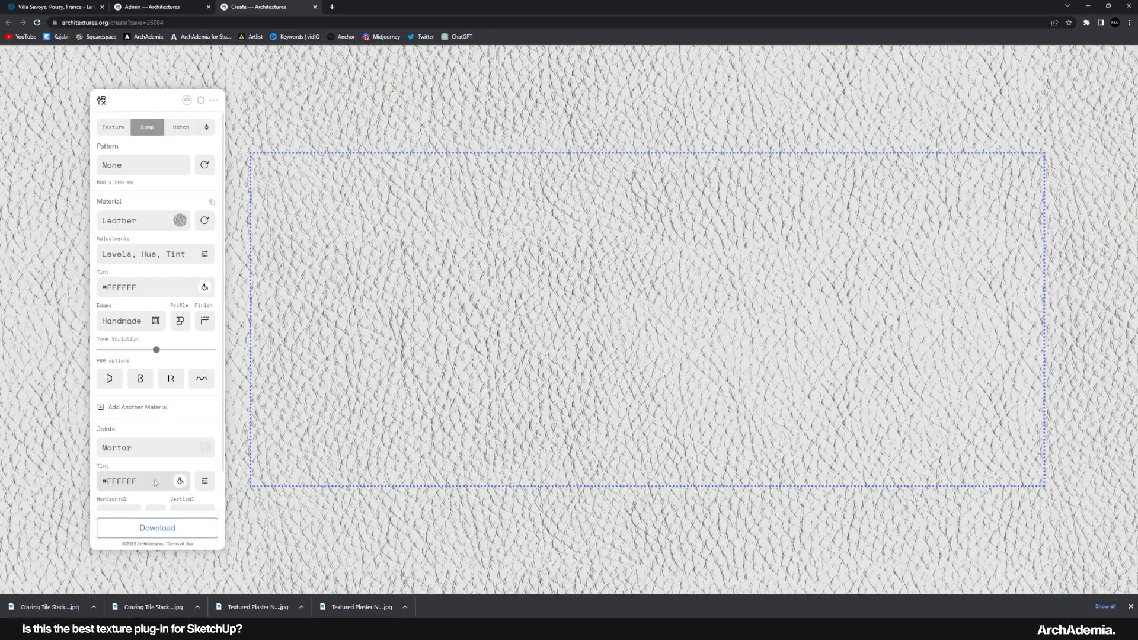
{"action": "left_click", "coordinate": [157, 528]}
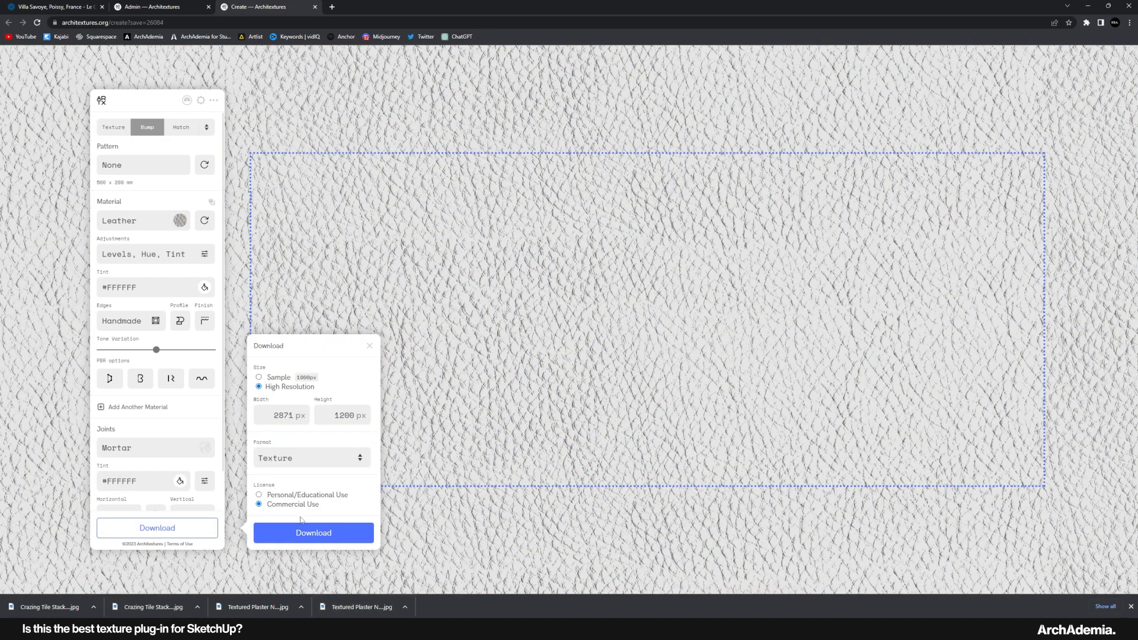
{"action": "left_click", "coordinate": [313, 532]}
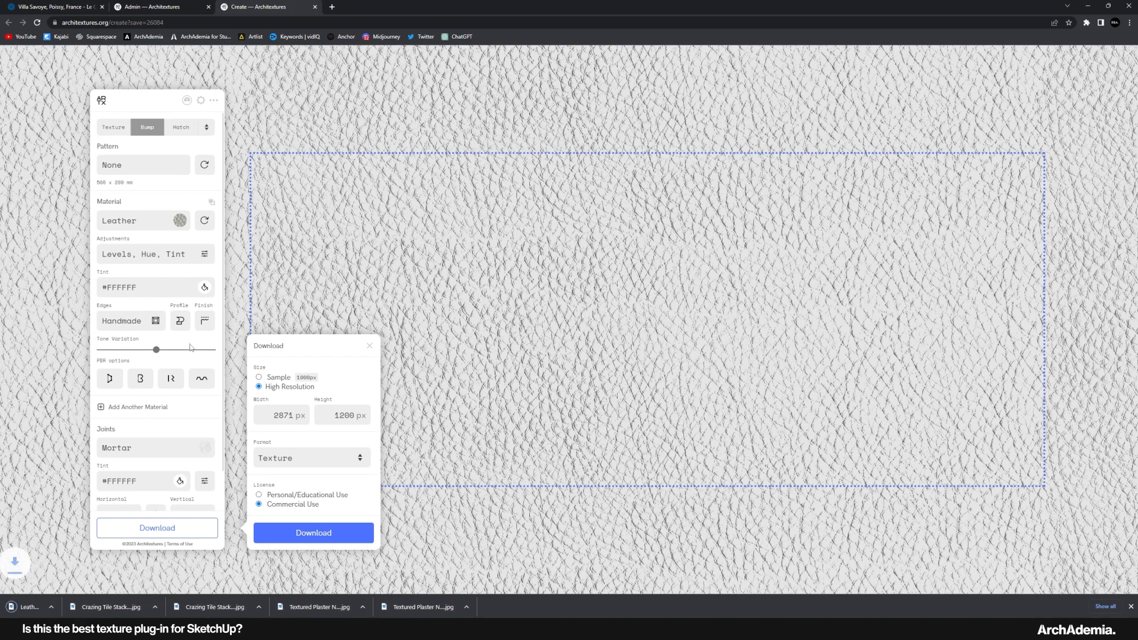
{"action": "left_click", "coordinate": [210, 128]}
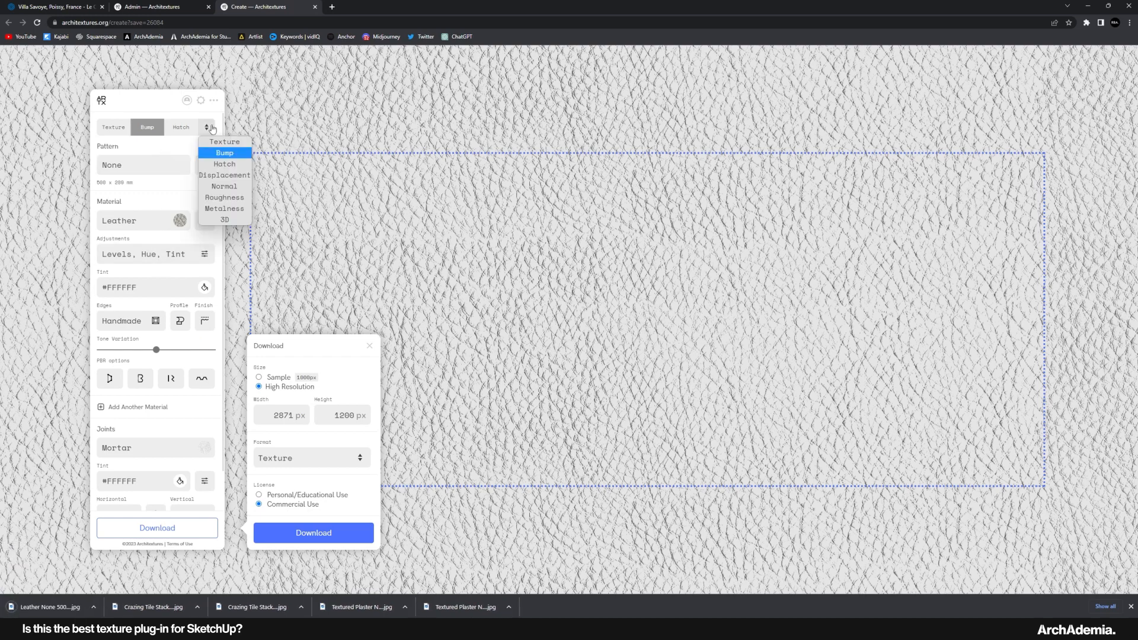
{"action": "left_click", "coordinate": [224, 197]}
{"action": "left_click", "coordinate": [312, 533]}
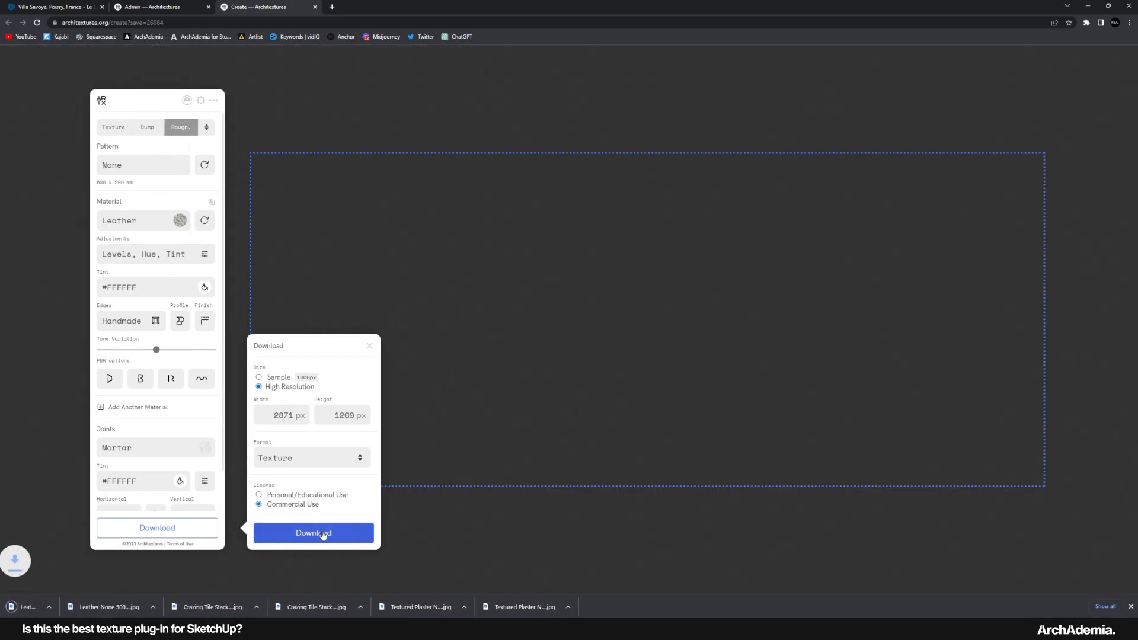
Download the Leather texture's normal map in high resolution and close the texture's browser tab
{"action": "left_click", "coordinate": [207, 128]}
{"action": "left_click", "coordinate": [218, 186]}
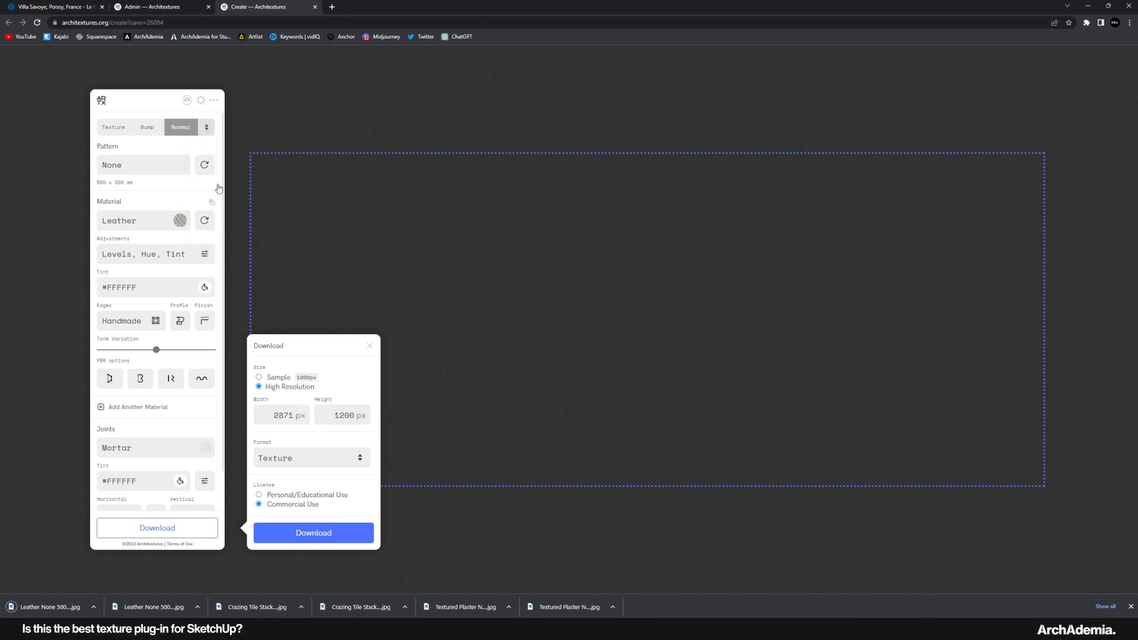
{"action": "left_click", "coordinate": [304, 537]}
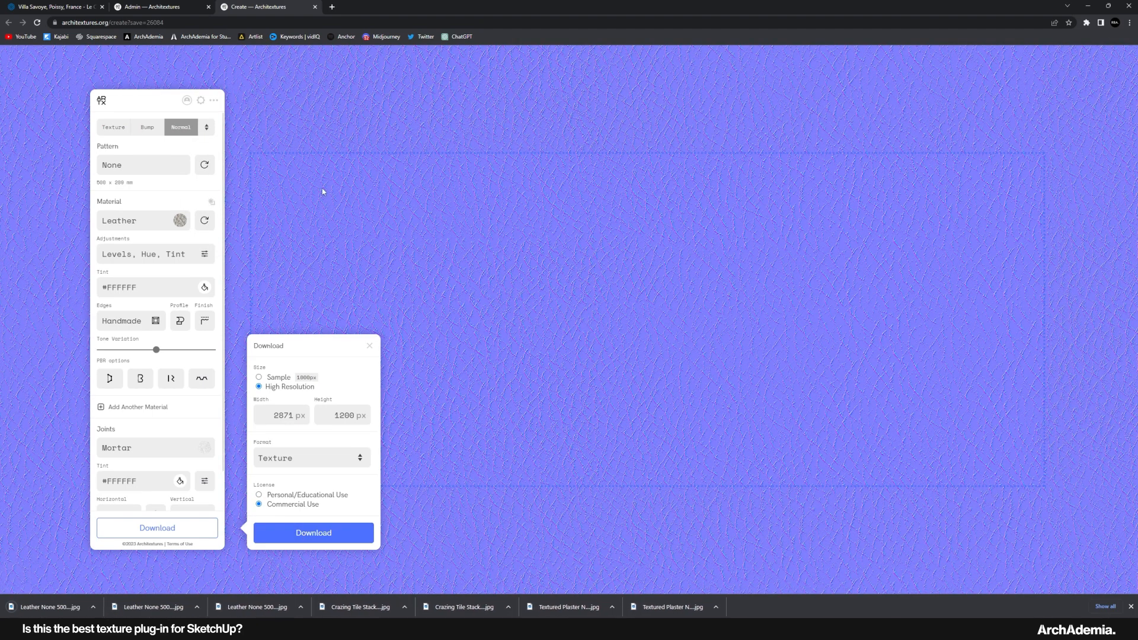
{"action": "left_click", "coordinate": [316, 7]}
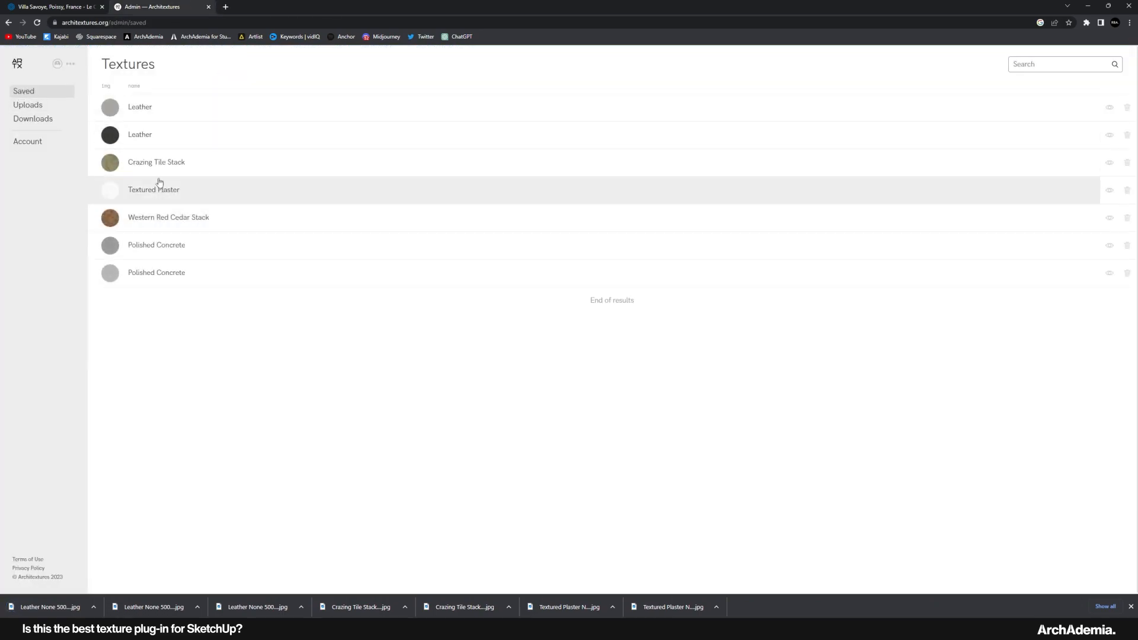
Open the saved Crazing Tile Stack texture and download its normal map at 2000 px width and height
{"action": "left_click", "coordinate": [150, 166]}
{"action": "left_click", "coordinate": [605, 114]}
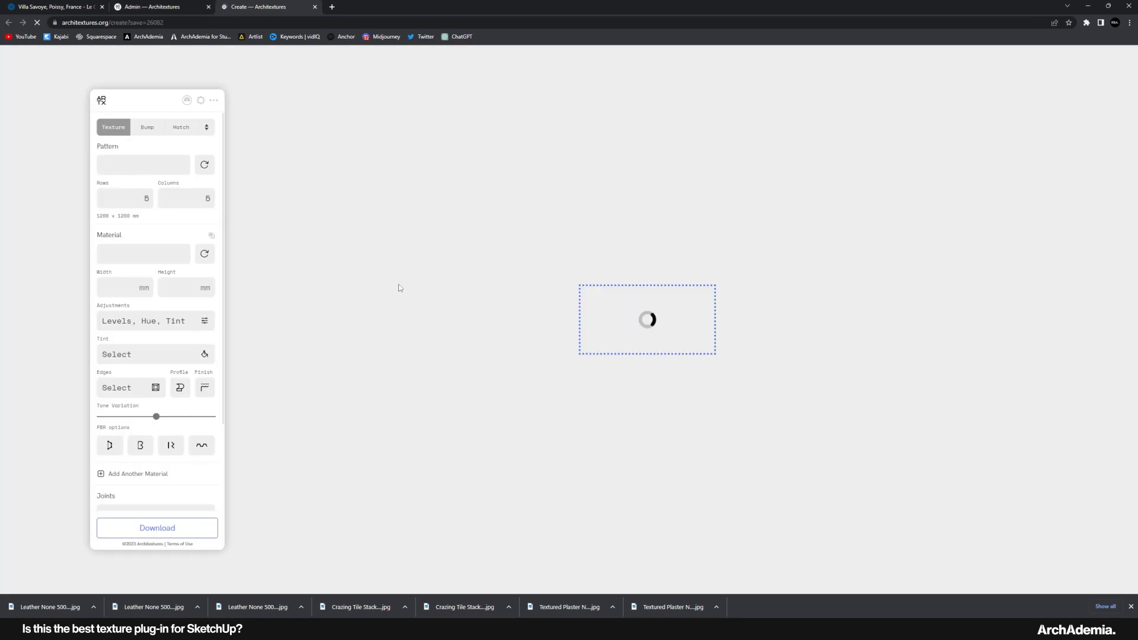
{"action": "left_click", "coordinate": [206, 128]}
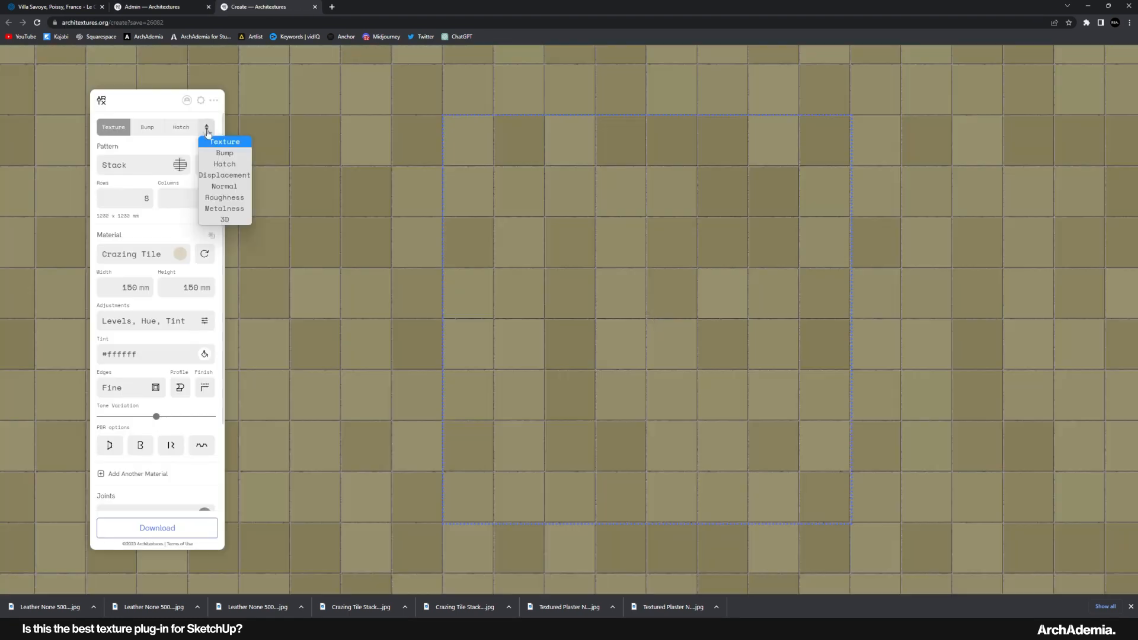
{"action": "left_click", "coordinate": [213, 197]}
{"action": "left_click", "coordinate": [191, 527]}
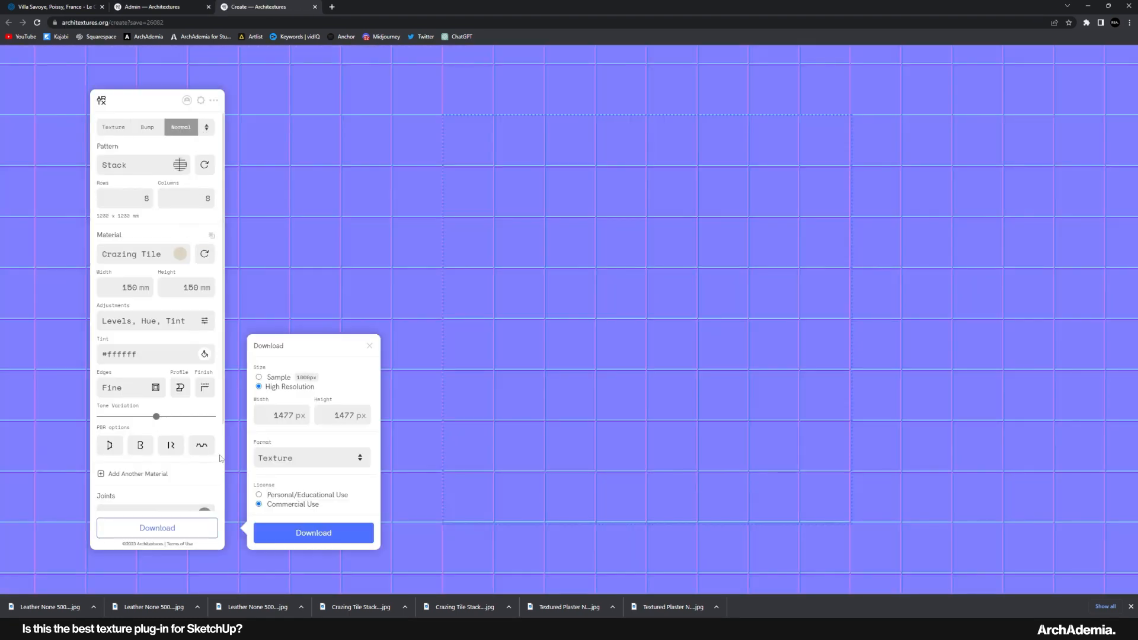
{"action": "left_click", "coordinate": [295, 413]}
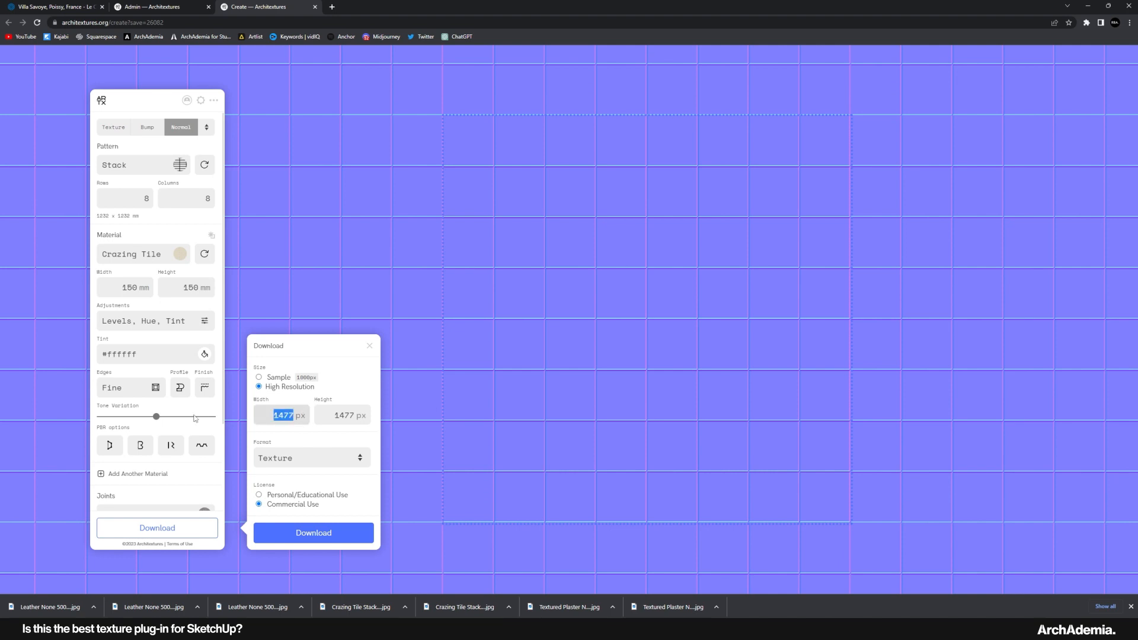
{"action": "left_click", "coordinate": [311, 529]}
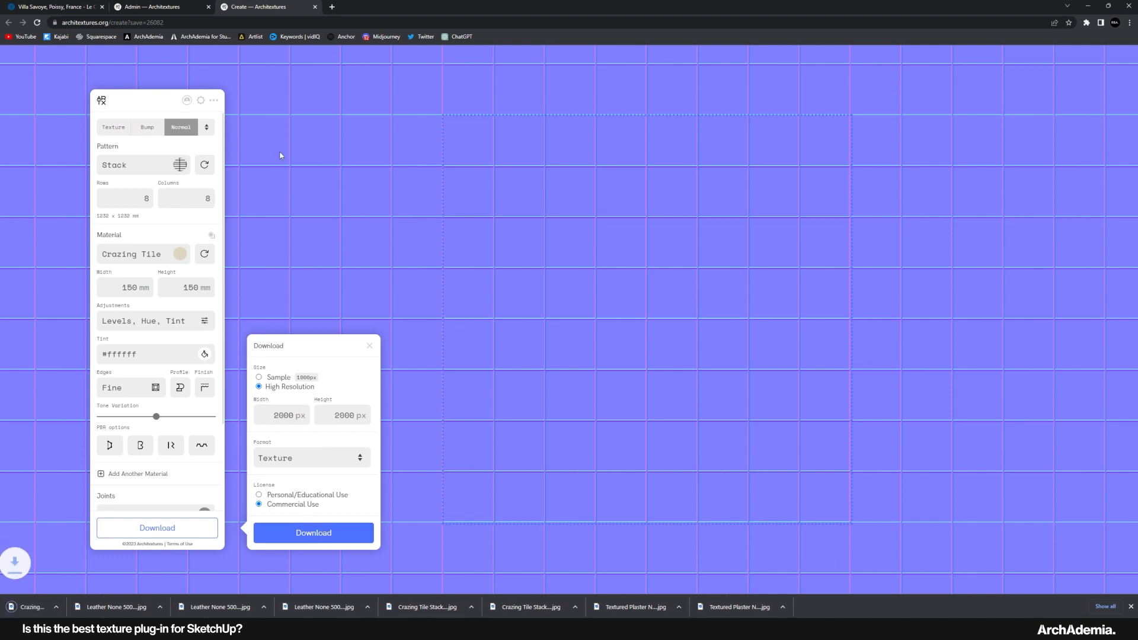
Return to the saved textures list and open the Textured Plaster texture in the editor
{"action": "left_click", "coordinate": [172, 7]}
{"action": "left_click", "coordinate": [41, 92]}
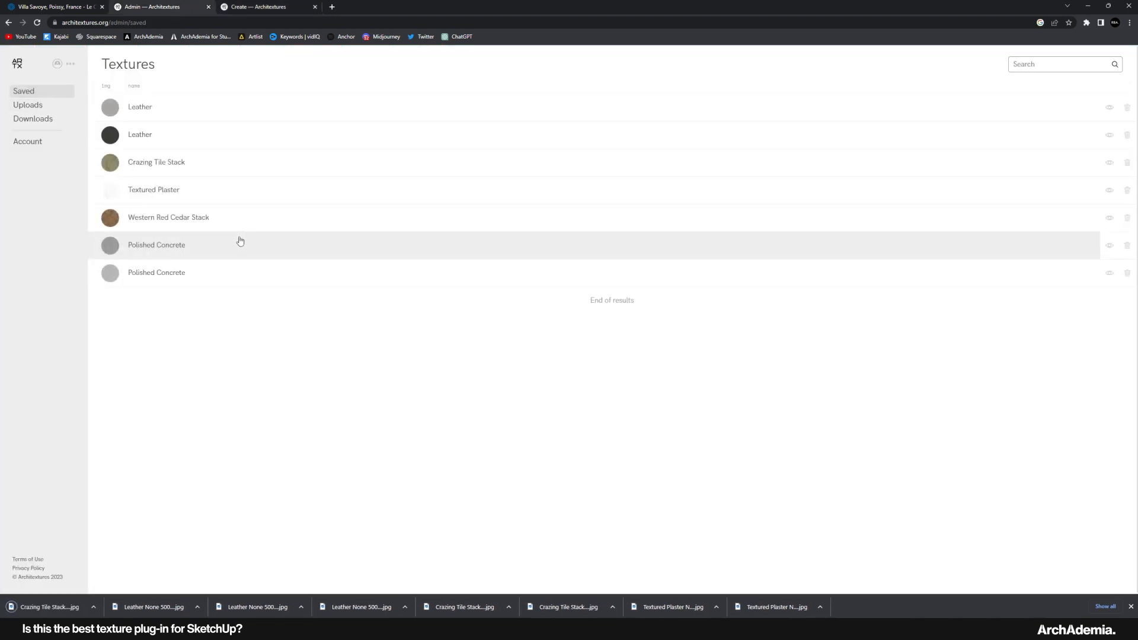
{"action": "left_click", "coordinate": [154, 191]}
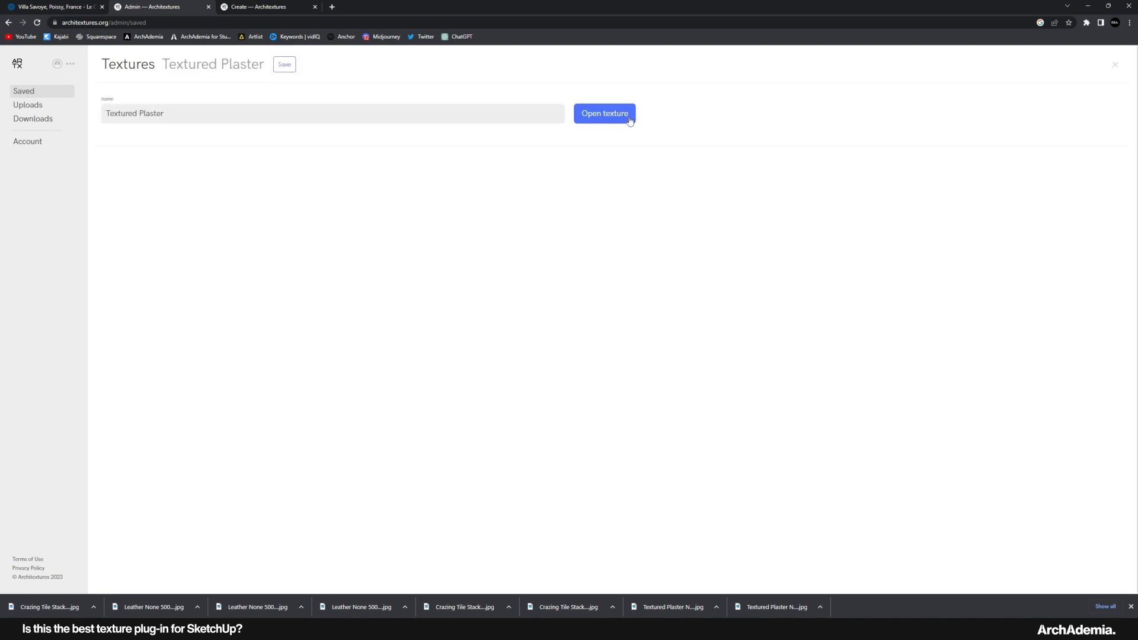
{"action": "left_click", "coordinate": [605, 116]}
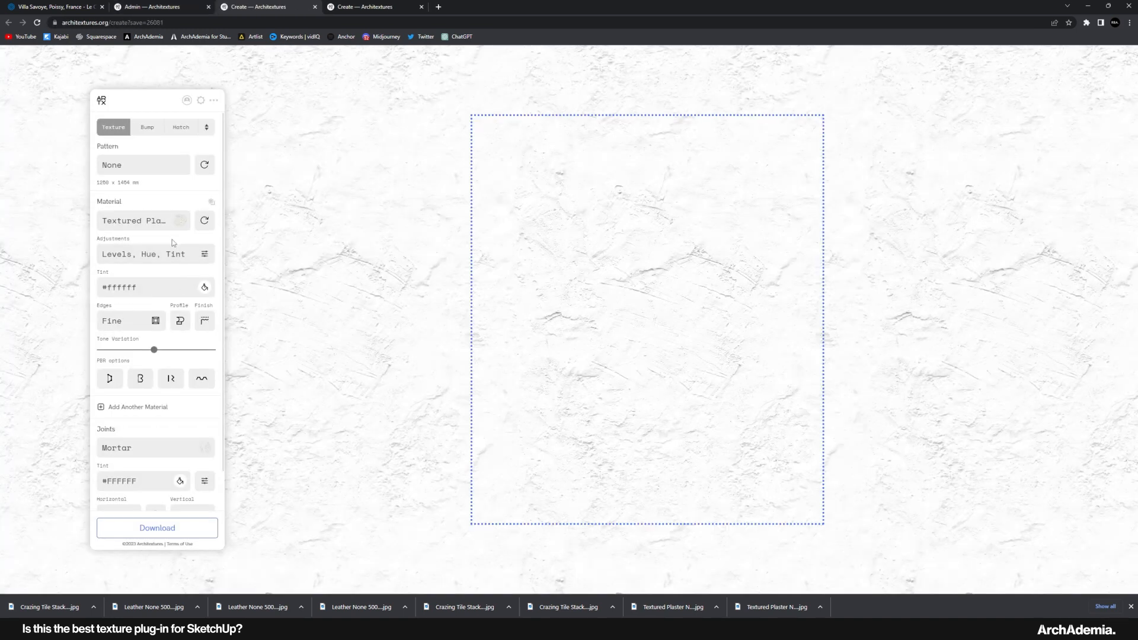
Download the Textured Plaster's normal map in high resolution with a width of 2000 px
{"action": "left_click", "coordinate": [214, 102]}
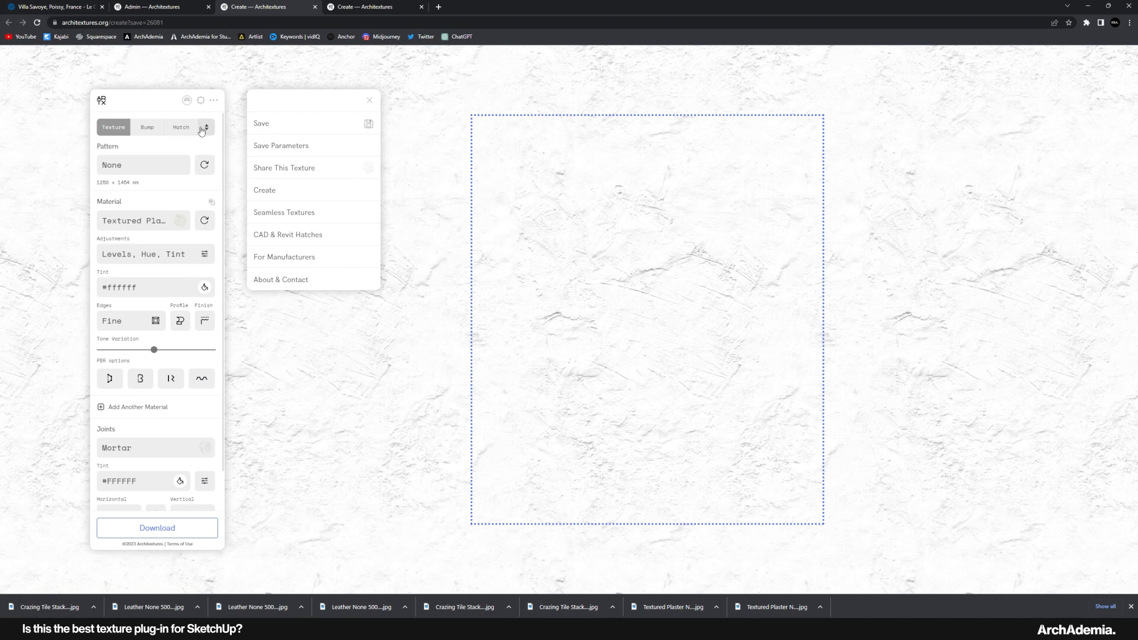
{"action": "left_click", "coordinate": [203, 128]}
{"action": "left_click", "coordinate": [222, 188]}
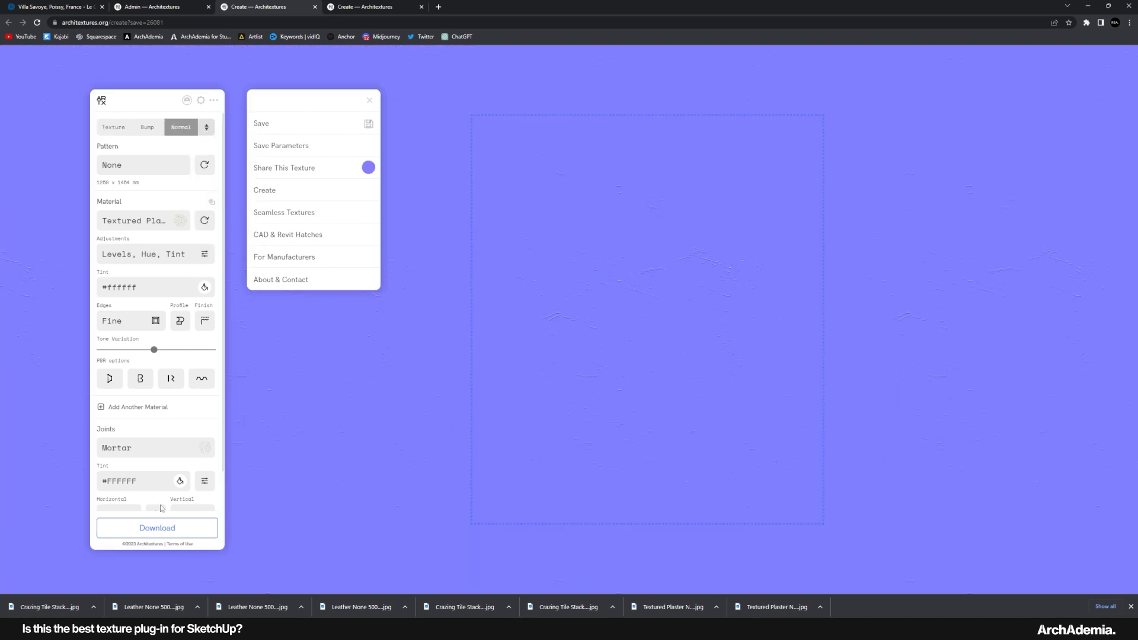
{"action": "left_click", "coordinate": [154, 530]}
{"action": "double_click", "coordinate": [295, 415]}
{"action": "type", "text": "2000"}
{"action": "left_click", "coordinate": [314, 533]}
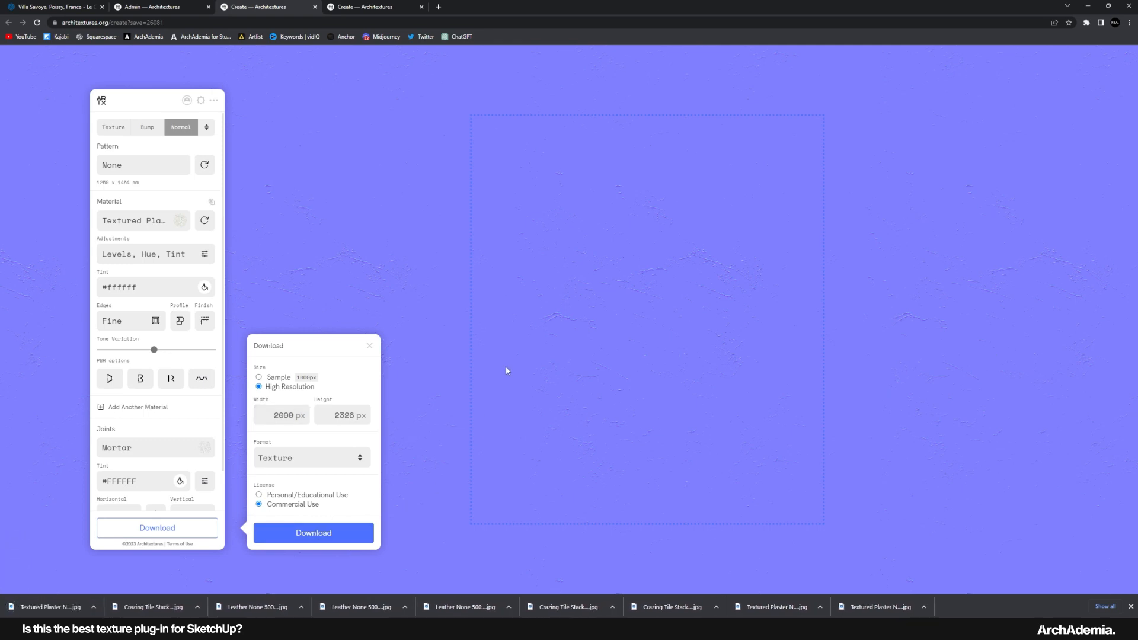
Close the download options and the open texture tabs, and return to the SketchUp model
{"action": "left_click", "coordinate": [370, 346]}
{"action": "left_click", "coordinate": [357, 3]}
{"action": "left_click", "coordinate": [296, 4]}
{"action": "left_click", "coordinate": [183, 5]}
{"action": "left_click", "coordinate": [285, 6]}
{"action": "left_click", "coordinate": [315, 7]}
{"action": "left_click", "coordinate": [315, 7]}
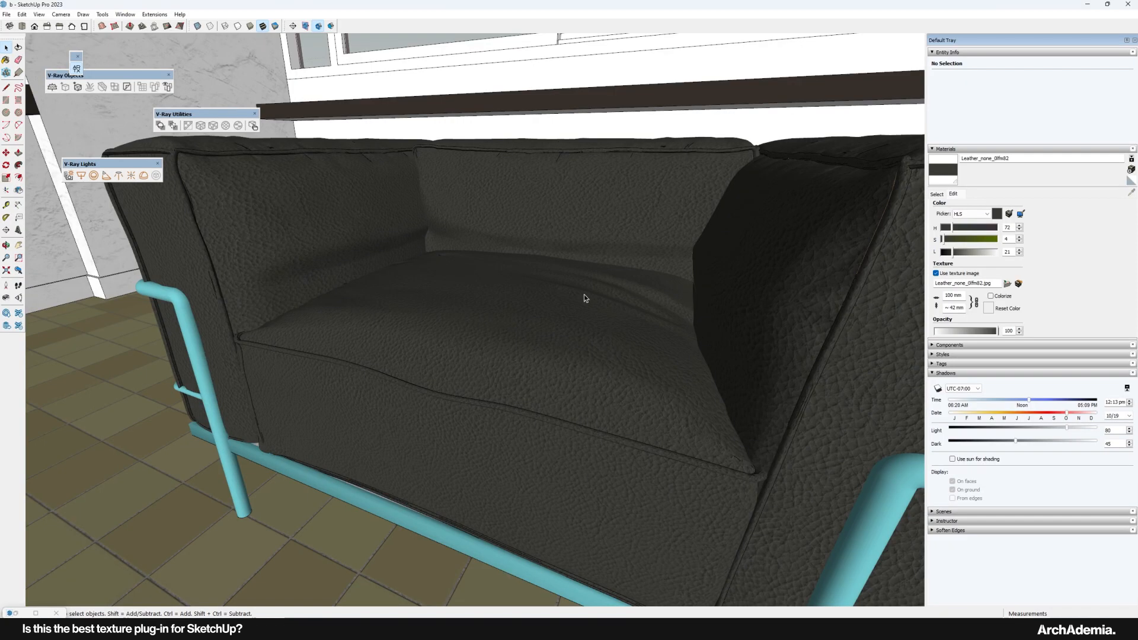
Sample the Textured Plaster material from the wall above the strip window
{"action": "scroll", "coordinate": [470, 322], "scroll_direction": "down", "scroll_amount": 8}
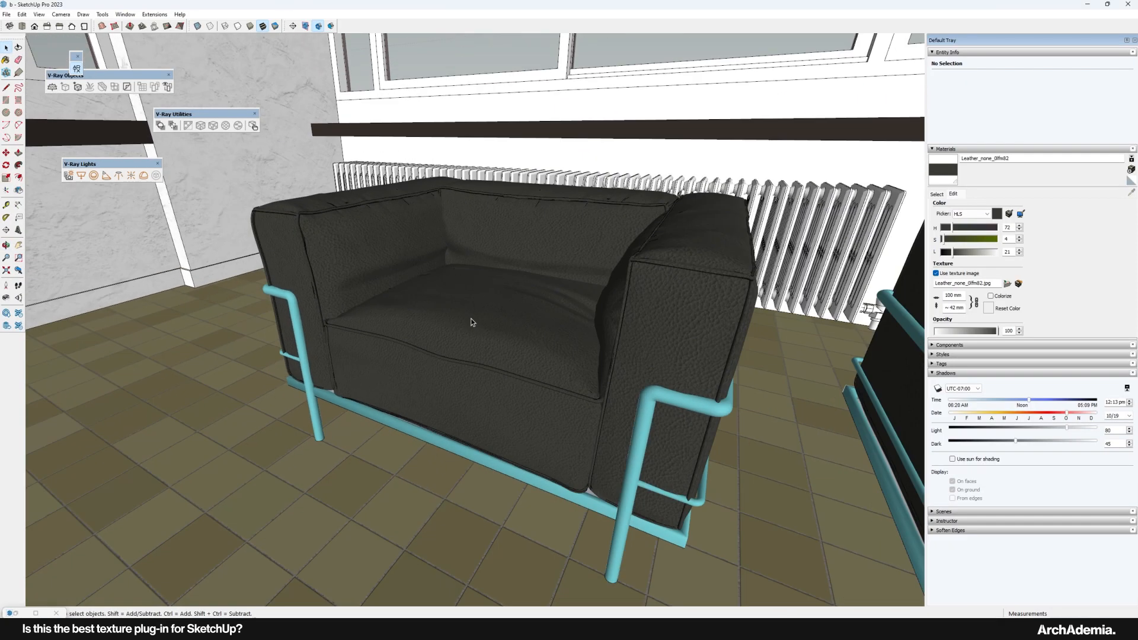
{"action": "middle_click_drag", "start_coordinate": [503, 378], "coordinate": [325, 330]}
{"action": "scroll", "coordinate": [374, 291], "scroll_direction": "down", "scroll_amount": 5}
{"action": "mouse_move", "coordinate": [375, 290]}
{"action": "middle_mouse_down", "text": "shift"}
{"action": "mouse_move", "coordinate": [616, 356]}
{"action": "mouse_move", "coordinate": [425, 299]}
{"action": "mouse_move", "coordinate": [409, 279]}
{"action": "middle_mouse_up", "text": "shift"}
{"action": "scroll", "coordinate": [276, 266], "scroll_direction": "up", "scroll_amount": 4}
{"action": "scroll", "coordinate": [277, 267], "scroll_direction": "down", "scroll_amount": 3}
{"action": "scroll", "coordinate": [445, 265], "scroll_direction": "down", "scroll_amount": 3}
{"action": "scroll", "coordinate": [310, 183], "scroll_direction": "up", "scroll_amount": 6}
{"action": "mouse_move", "coordinate": [310, 183]}
{"action": "middle_mouse_down", "text": "shift"}
{"action": "mouse_move", "coordinate": [364, 175]}
{"action": "mouse_move", "coordinate": [367, 202]}
{"action": "mouse_move", "coordinate": [310, 173]}
{"action": "middle_mouse_up", "text": "shift"}
{"action": "left_click", "coordinate": [935, 194]}
{"action": "left_click", "coordinate": [1131, 193]}
{"action": "left_click", "coordinate": [630, 81]}
Paint the unpainted reveal around the strip window with the sampled Textured Plaster material
{"action": "key", "text": "space"}
{"action": "scroll", "coordinate": [335, 209], "scroll_direction": "up", "scroll_amount": 2}
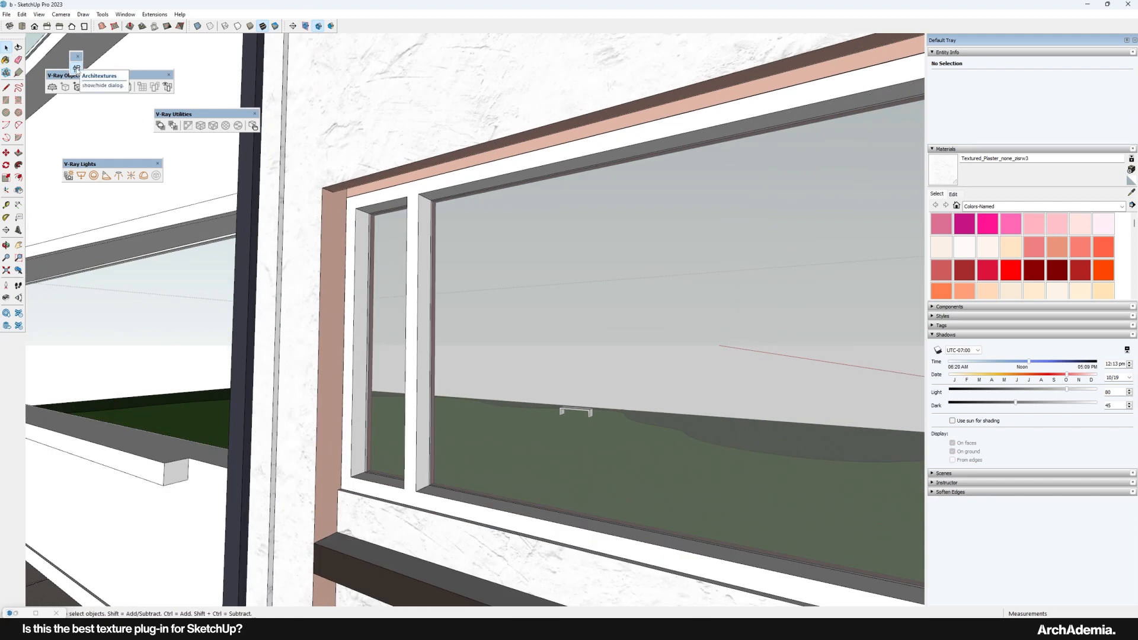
{"action": "left_click", "coordinate": [333, 218]}
{"action": "scroll", "coordinate": [333, 218], "scroll_direction": "down", "scroll_amount": 6}
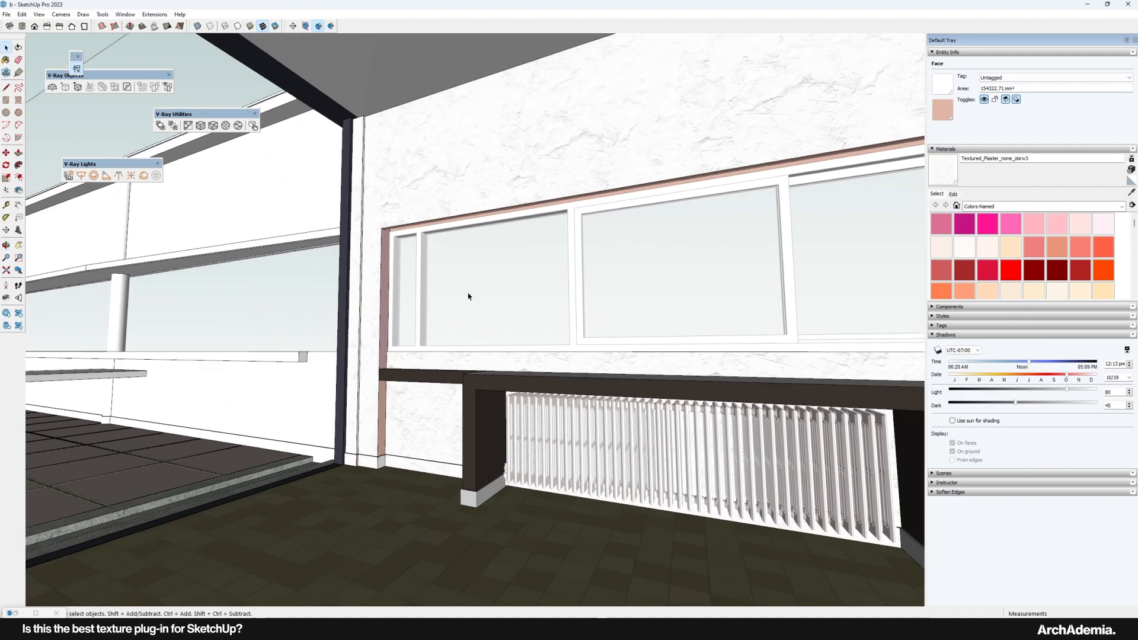
{"action": "middle_click_drag", "start_coordinate": [468, 296], "coordinate": [540, 315]}
{"action": "left_click", "coordinate": [446, 517]}
{"action": "middle_click_drag", "start_coordinate": [446, 492], "coordinate": [468, 408]}
{"action": "scroll", "coordinate": [471, 410], "scroll_direction": "down", "scroll_amount": 4}
{"action": "middle_click_drag", "start_coordinate": [516, 449], "coordinate": [549, 489]}
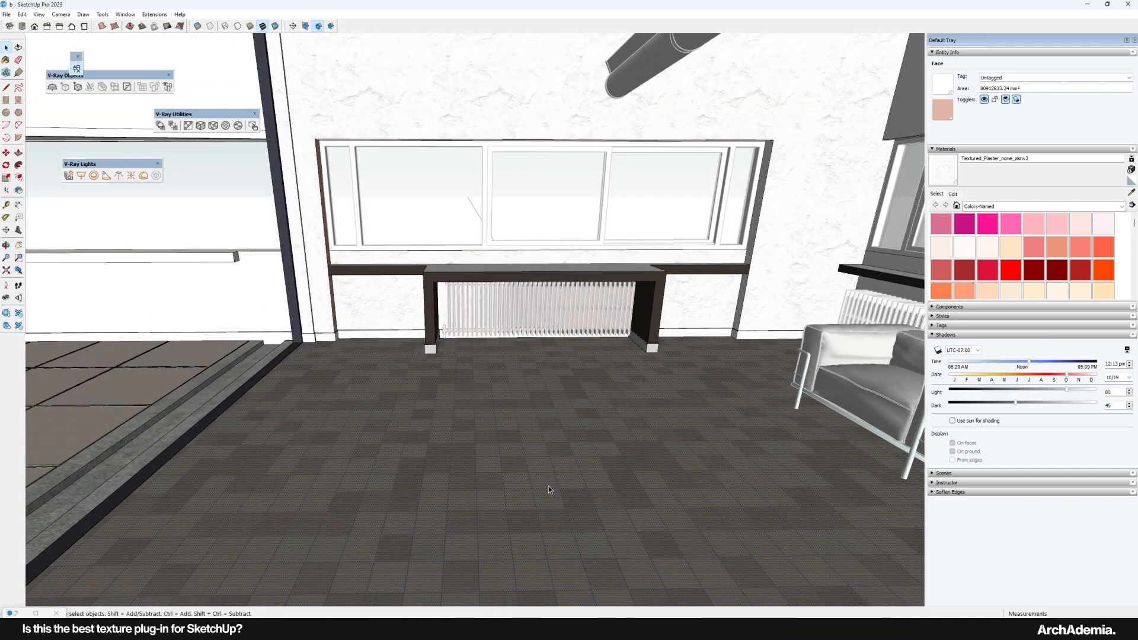
{"action": "middle_click_drag", "start_coordinate": [452, 308], "coordinate": [355, 128]}
{"action": "scroll", "coordinate": [356, 154], "scroll_direction": "up", "scroll_amount": 5}
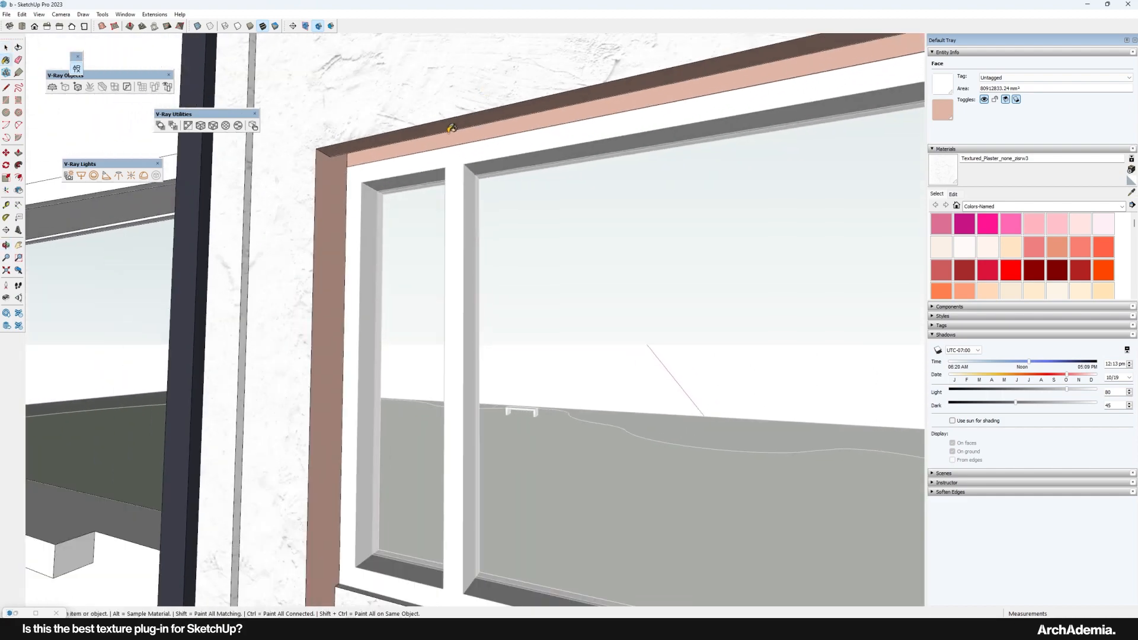
{"action": "left_click", "coordinate": [437, 137]}
{"action": "scroll", "coordinate": [444, 135], "scroll_direction": "down", "scroll_amount": 3}
{"action": "middle_click_drag", "start_coordinate": [443, 244], "coordinate": [457, 254]}
{"action": "left_click", "coordinate": [6, 47]}
Examine the plaster walls, tiled floor and leather armchairs across the whole room
{"action": "scroll", "coordinate": [368, 194], "scroll_direction": "down", "scroll_amount": 4}
{"action": "left_click", "coordinate": [378, 221]}
{"action": "middle_click_drag", "start_coordinate": [379, 225], "coordinate": [746, 520]}
{"action": "scroll", "coordinate": [556, 401], "scroll_direction": "down", "scroll_amount": 3}
{"action": "middle_click_drag", "start_coordinate": [459, 429], "coordinate": [460, 286]}
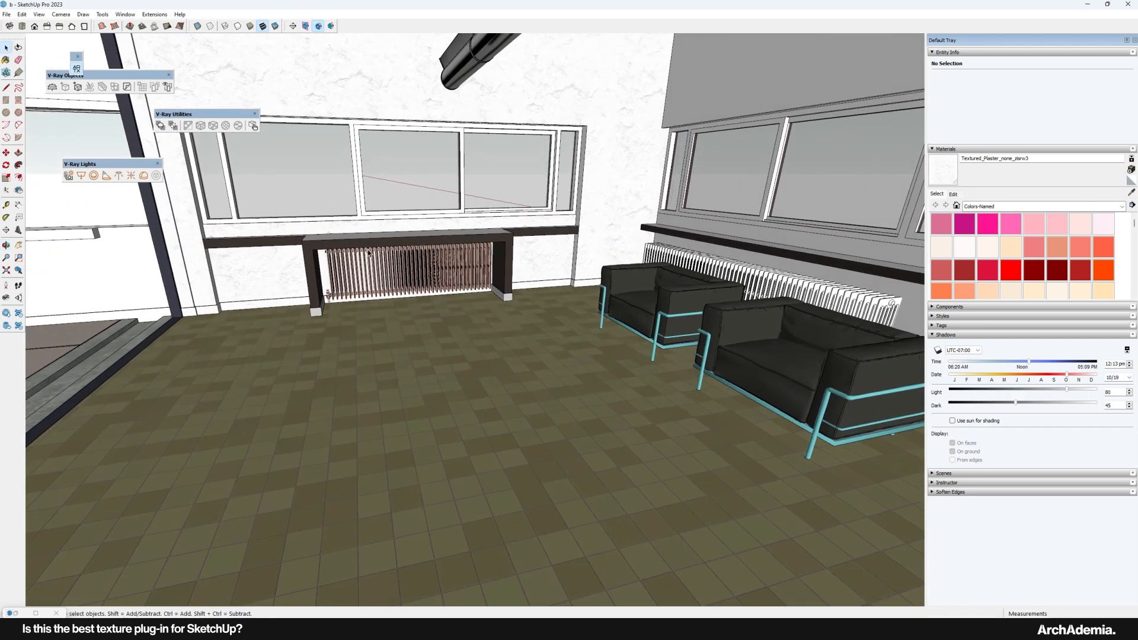
{"action": "middle_click_drag", "start_coordinate": [368, 253], "coordinate": [466, 523]}
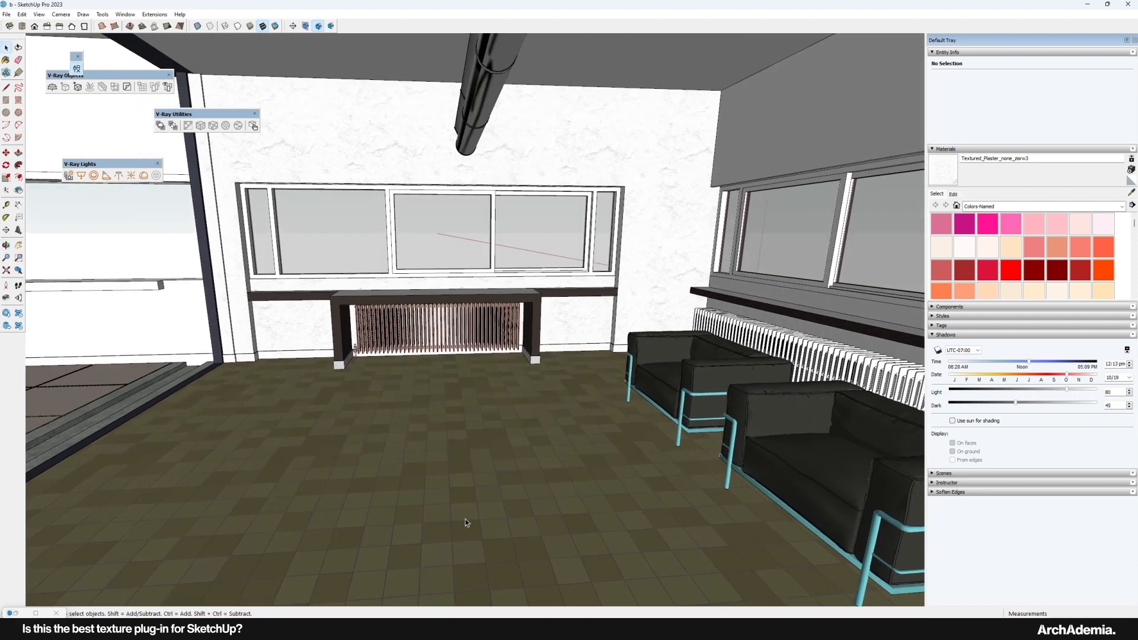
Switch to File Explorer and create a folder named Texture maps on the Desktop
{"action": "mouse_move", "coordinate": [590, 630]}
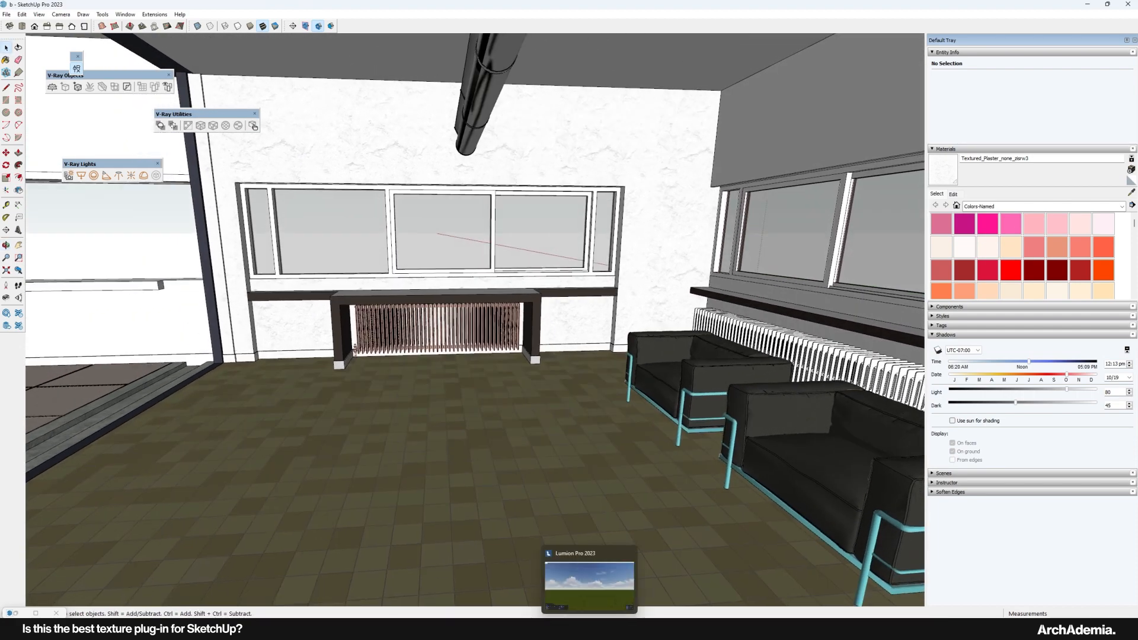
{"action": "left_click", "coordinate": [425, 630]}
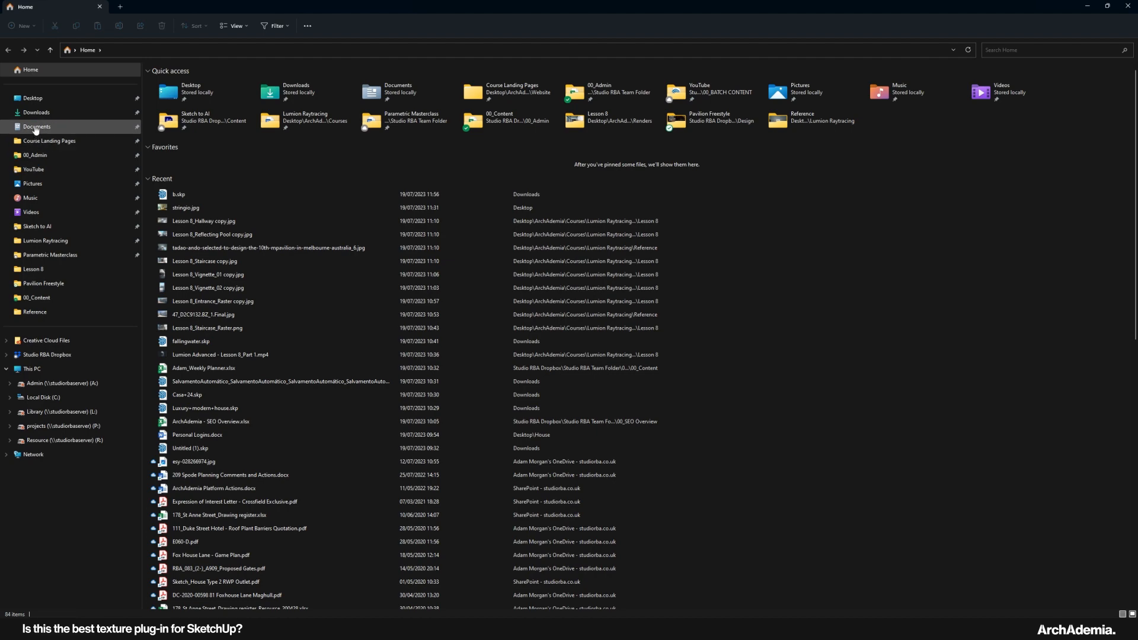
{"action": "left_click", "coordinate": [36, 113]}
{"action": "mouse_move", "coordinate": [366, 4]}
{"action": "left_mouse_down"}
{"action": "mouse_move", "coordinate": [330, 11]}
{"action": "mouse_move", "coordinate": [354, 15]}
{"action": "left_mouse_up"}
{"action": "left_click", "coordinate": [58, 113]}
{"action": "right_click", "coordinate": [233, 317]}
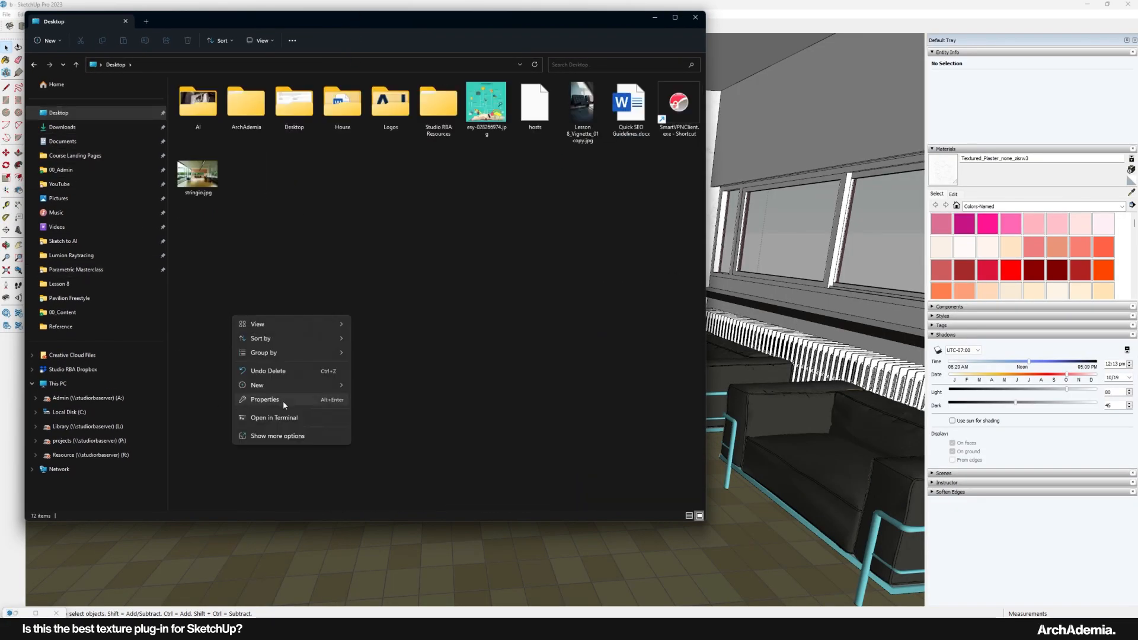
{"action": "mouse_move", "coordinate": [314, 389]}
{"action": "left_click", "coordinate": [378, 391]}
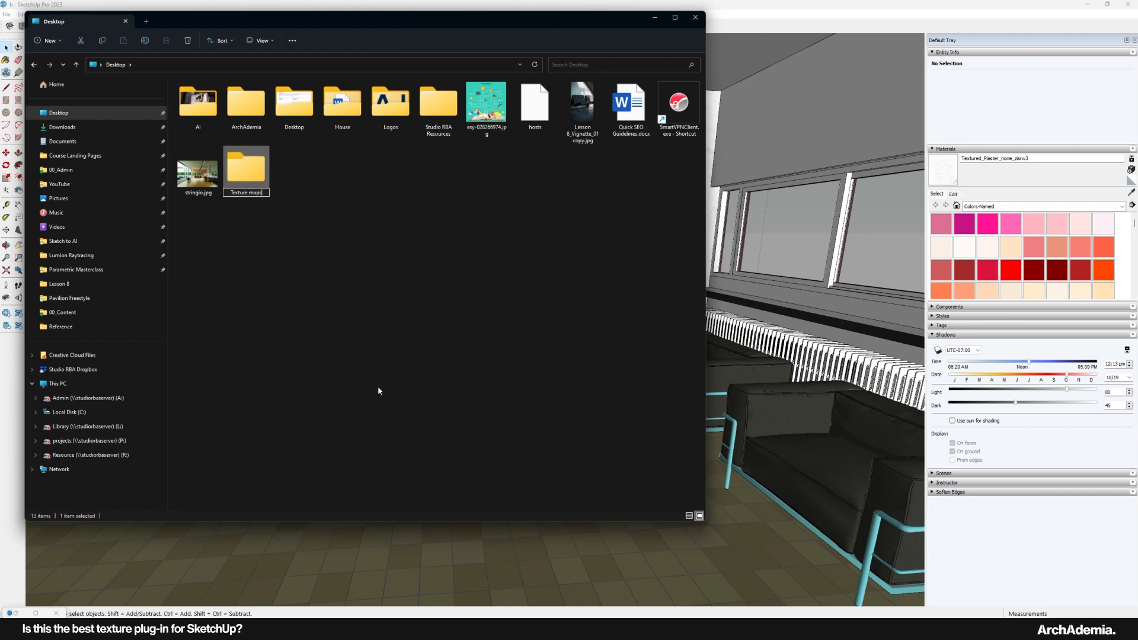
{"action": "type", "text": "Texture maps"}
{"action": "key", "text": "Return"}
Show the Downloads folder in a detailed list sorted by date modified, newest first
{"action": "left_click", "coordinate": [62, 127]}
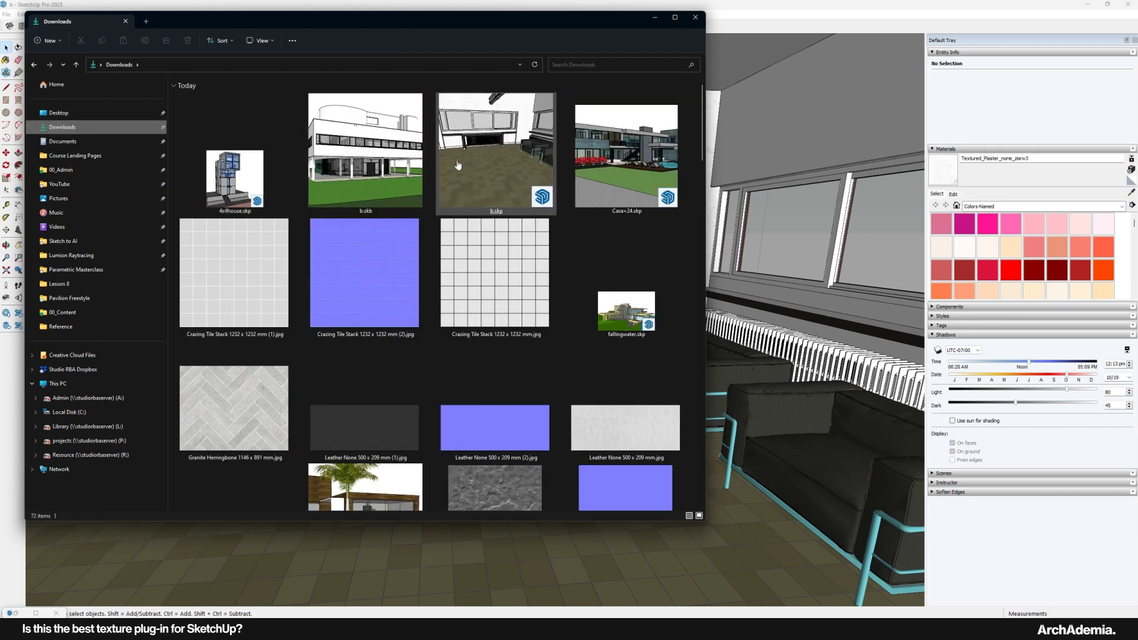
{"action": "right_click", "coordinate": [567, 207]}
{"action": "right_click", "coordinate": [567, 206]}
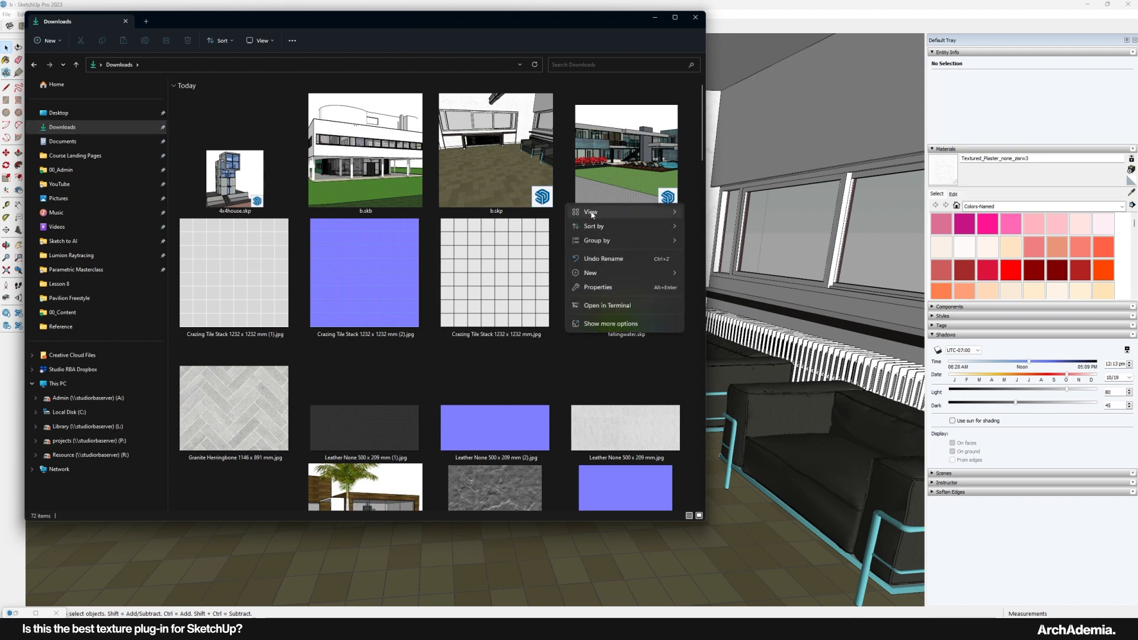
{"action": "mouse_move", "coordinate": [591, 215]}
{"action": "left_click", "coordinate": [711, 287]}
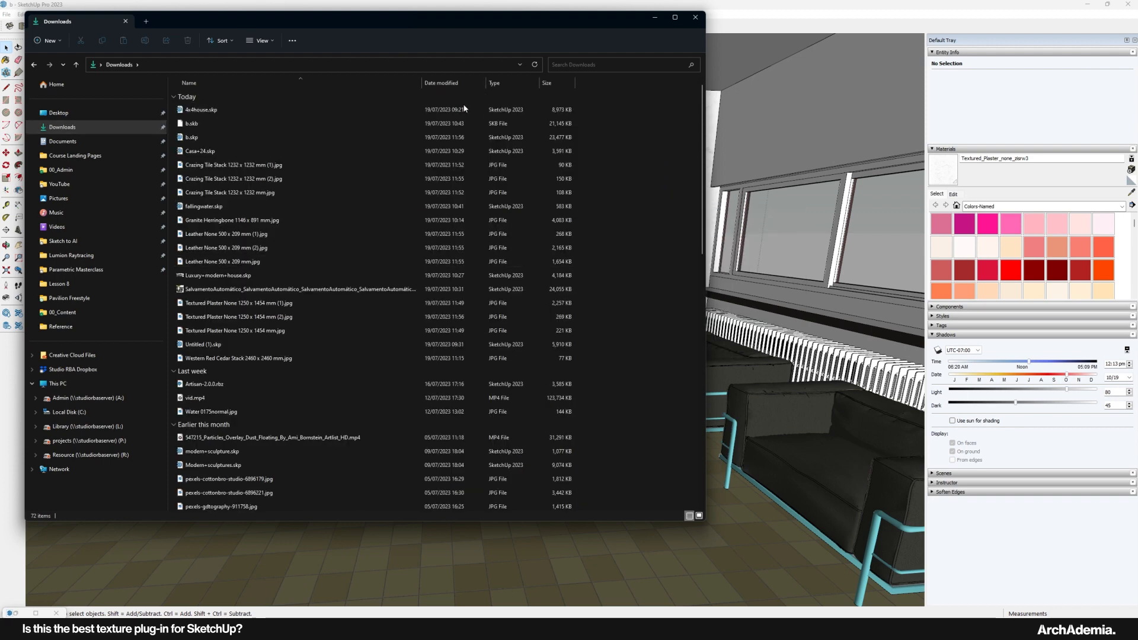
{"action": "left_click", "coordinate": [462, 82]}
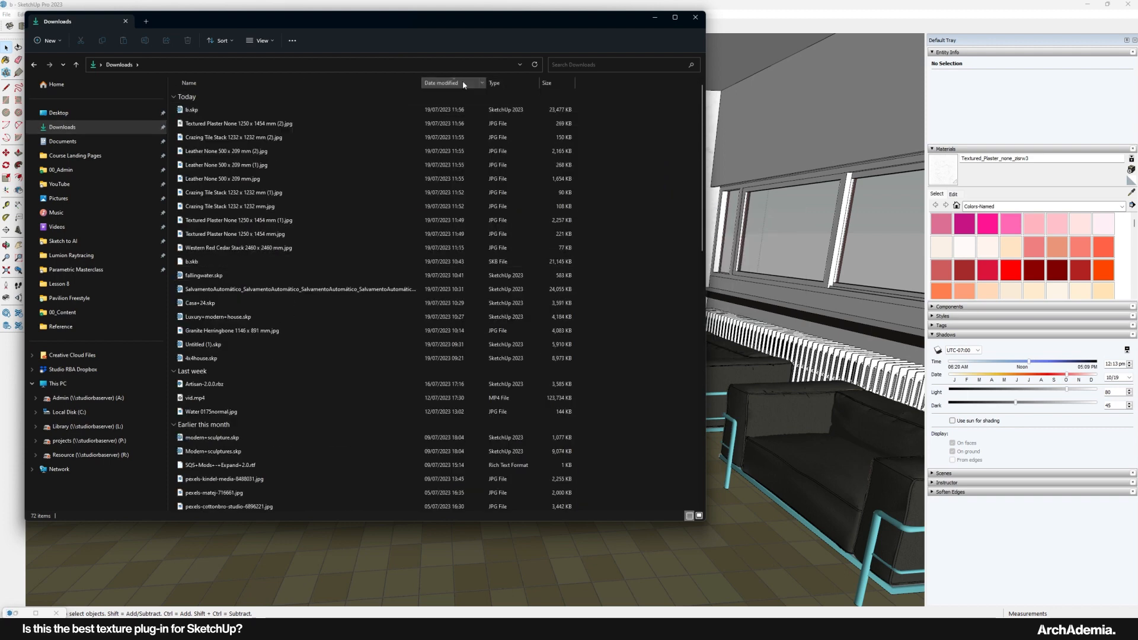
Move the ten JPGs from Textured Plaster None 1250 x 1454 mm (2) to Western Red Cedar Stack 2460 x 2460 mm into the Texture maps folder
{"action": "left_click", "coordinate": [230, 122]}
{"action": "left_click", "coordinate": [231, 248], "text": "shift"}
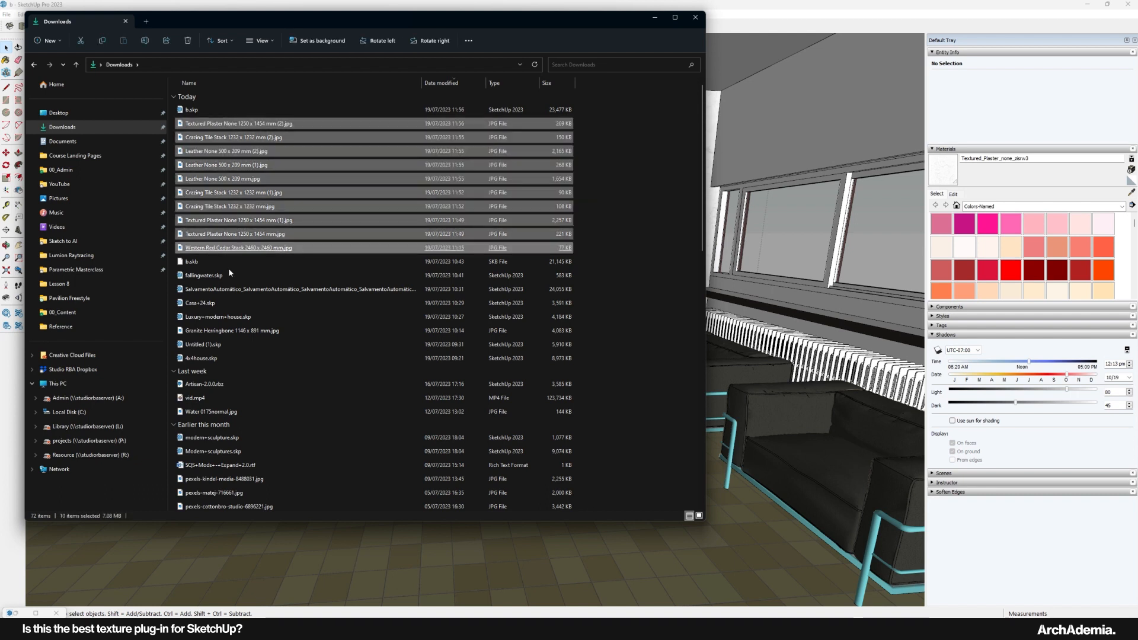
{"action": "left_click", "coordinate": [59, 112]}
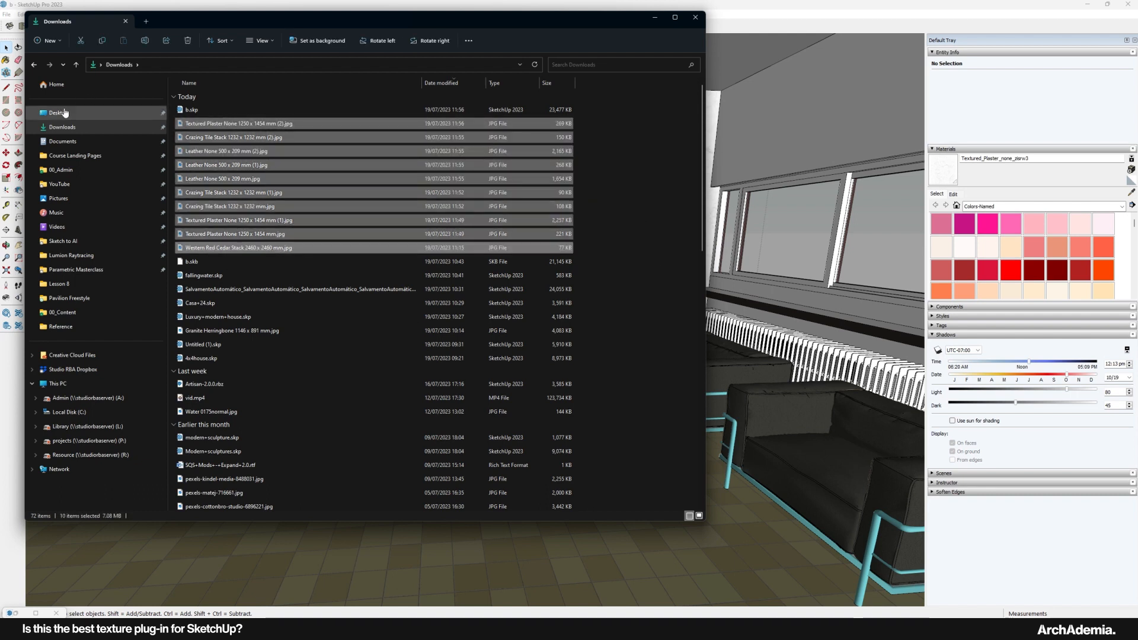
{"action": "double_click", "coordinate": [486, 103]}
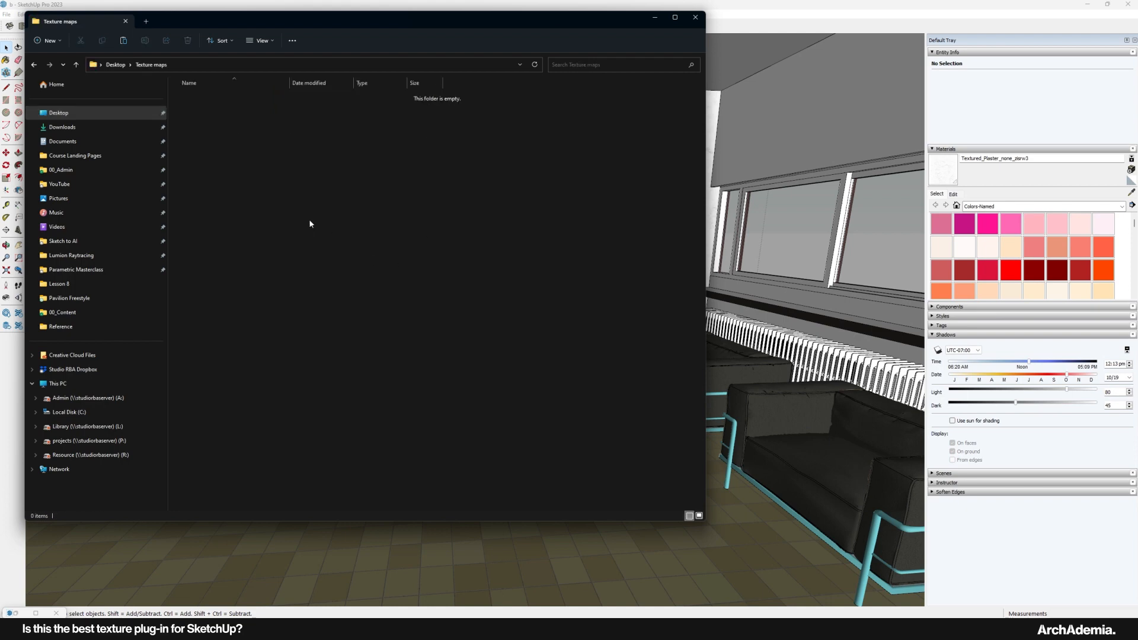
{"action": "key", "text": "ctrl+v"}
Display the Texture maps folder's files as extra large icons
{"action": "right_click", "coordinate": [275, 268]}
{"action": "mouse_move", "coordinate": [314, 274]}
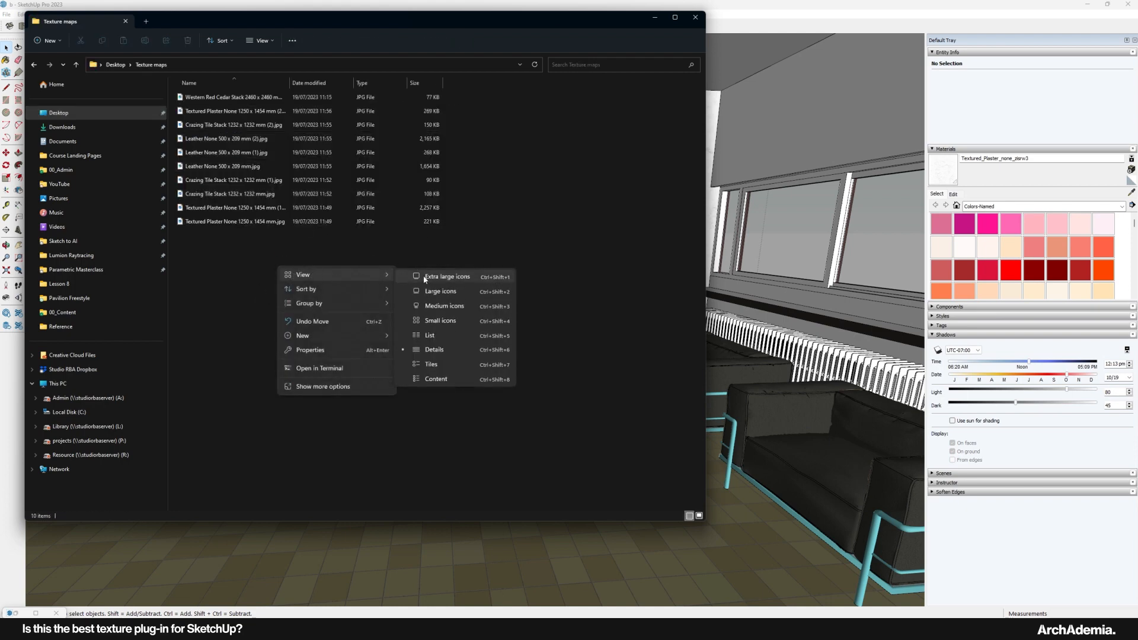
{"action": "left_click", "coordinate": [433, 277]}
{"action": "left_click", "coordinate": [382, 296]}
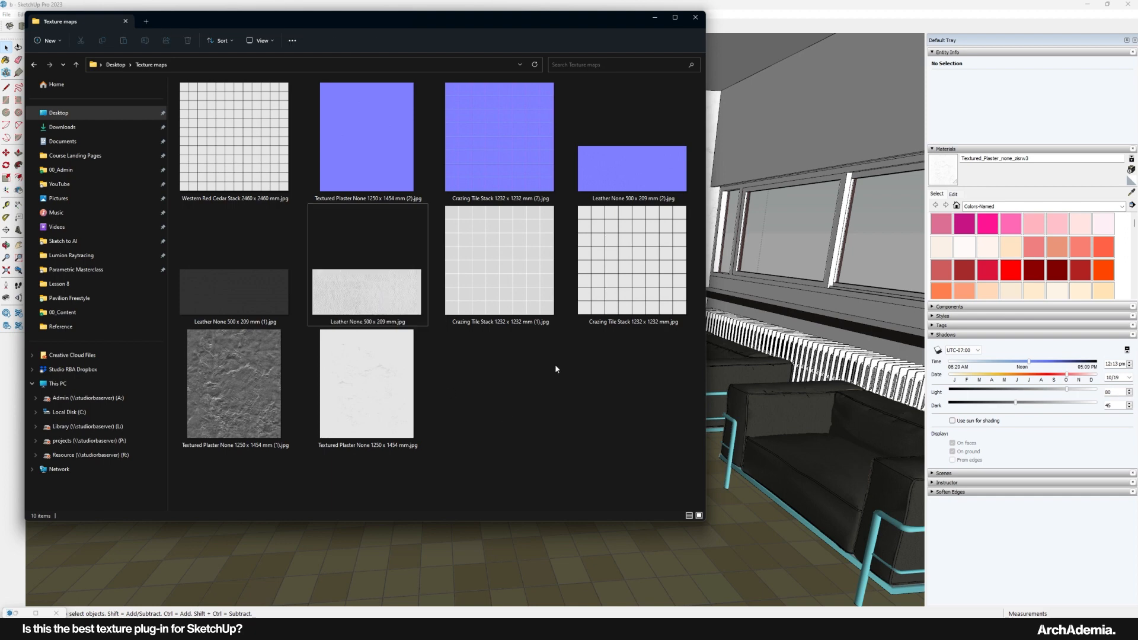
Delete Western Red Cedar Stack 2460 x 2460 mm.jpg from the Texture maps folder
{"action": "left_click", "coordinate": [615, 188]}
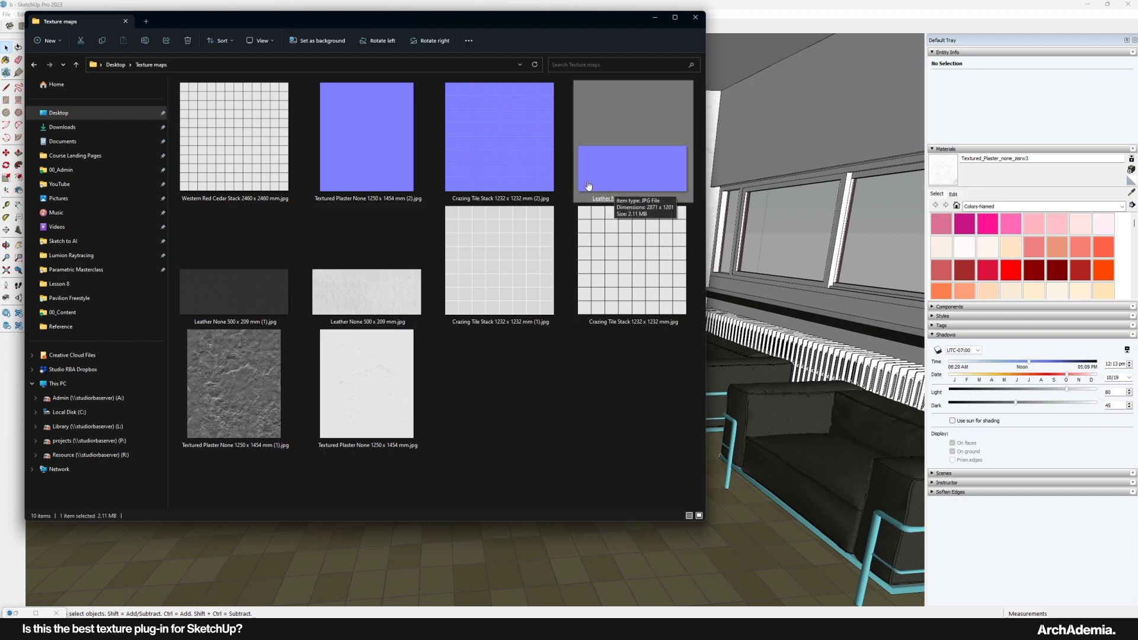
{"action": "left_click", "coordinate": [521, 262]}
{"action": "left_click", "coordinate": [628, 275]}
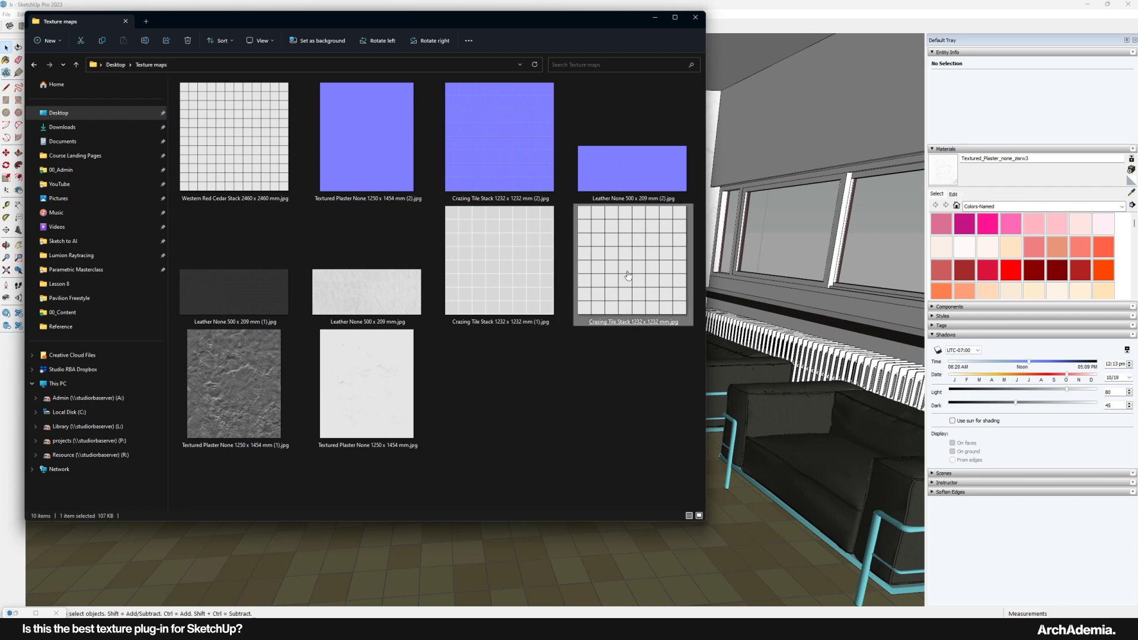
{"action": "left_click", "coordinate": [563, 370]}
{"action": "left_click_drag", "start_coordinate": [293, 26], "coordinate": [312, 60]}
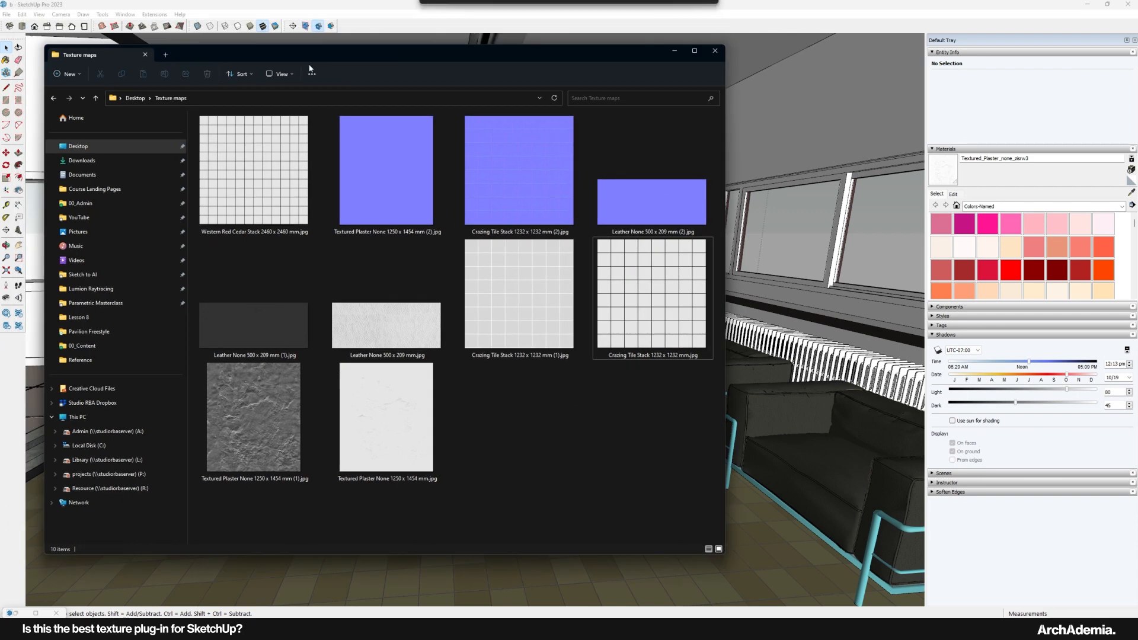
{"action": "left_click", "coordinate": [260, 203]}
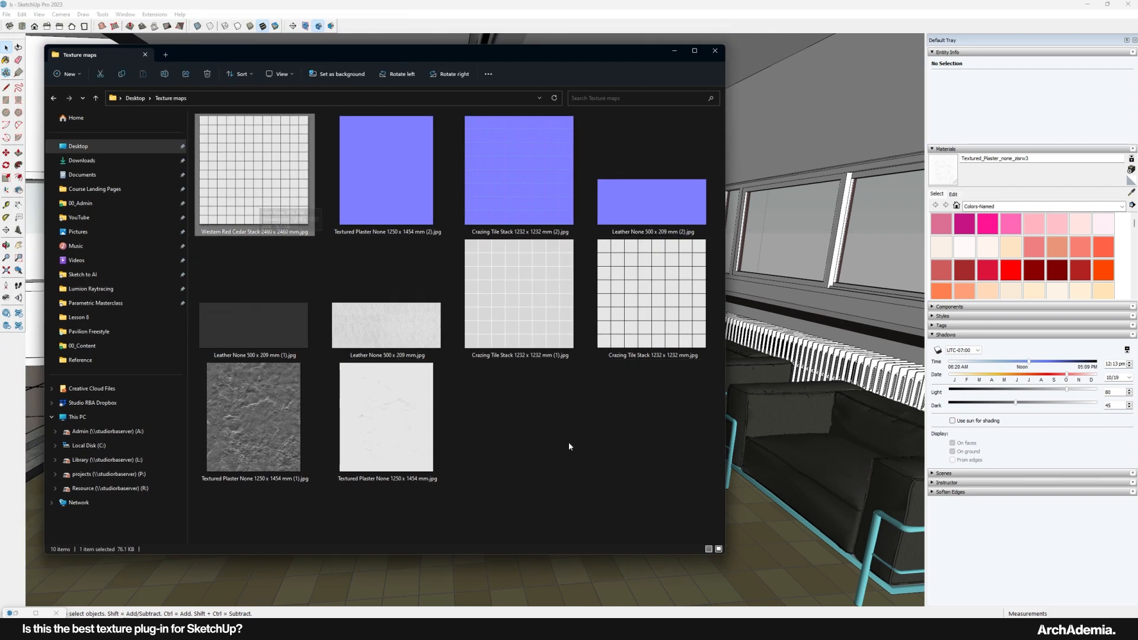
{"action": "key", "text": "Delete"}
View the Leather None 500 x 209 mm image and the Crazing Tile Stack 1232 x 1232 mm (1) and (2) images one after another
{"action": "double_click", "coordinate": [377, 329]}
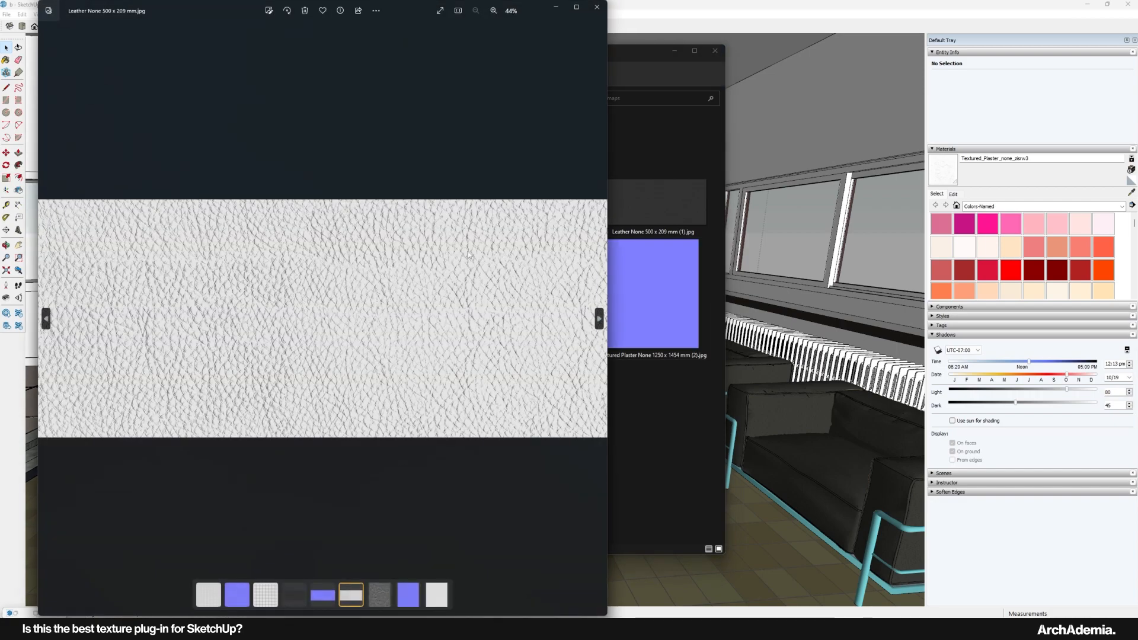
{"action": "left_click", "coordinate": [578, 7]}
{"action": "scroll", "coordinate": [474, 356], "scroll_direction": "up", "scroll_amount": 3}
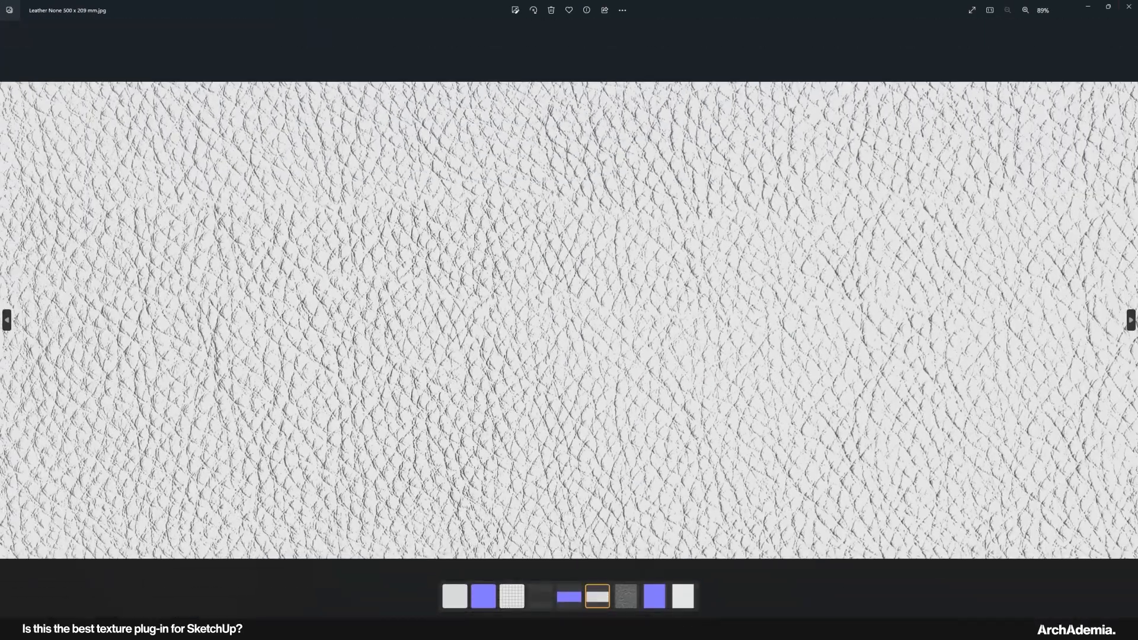
{"action": "left_click", "coordinate": [1128, 6]}
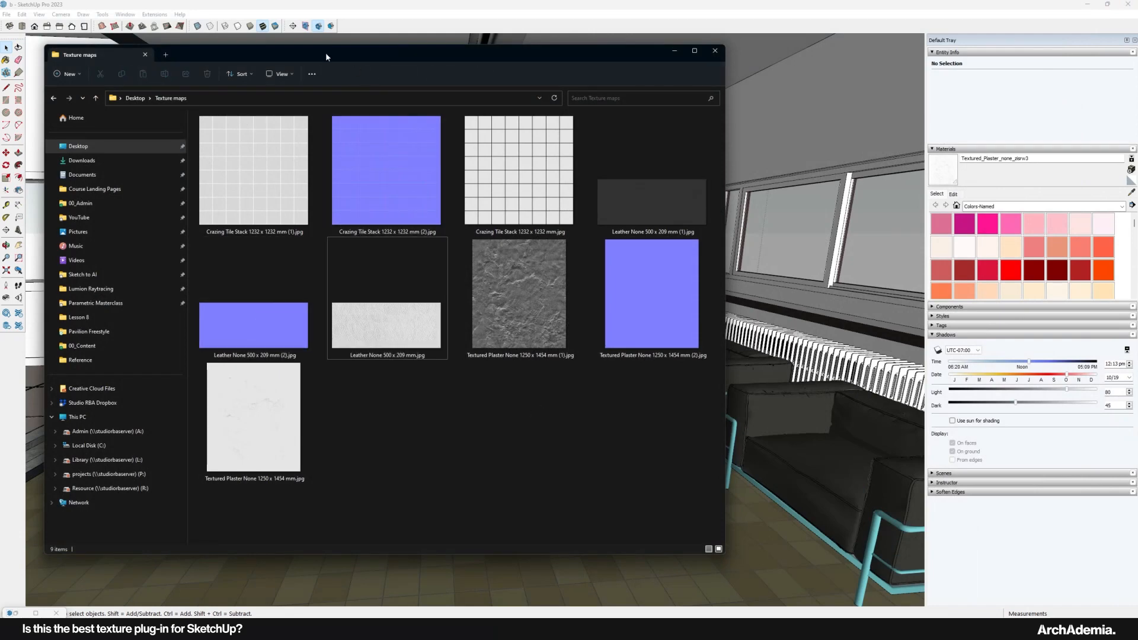
{"action": "double_click", "coordinate": [267, 149]}
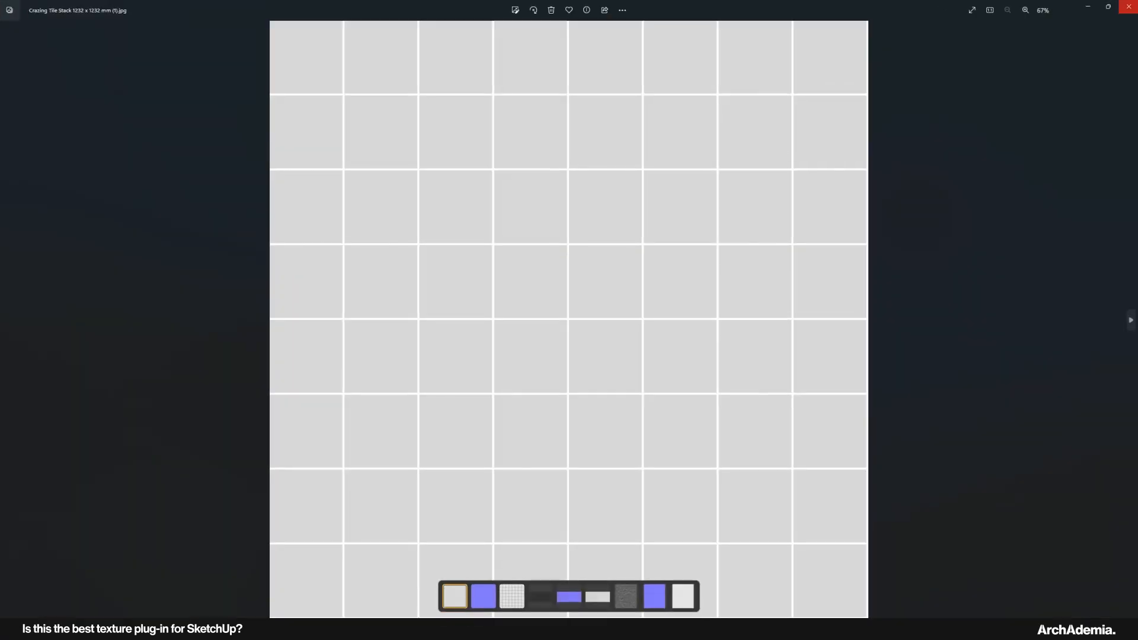
{"action": "left_click", "coordinate": [1128, 6]}
{"action": "left_click", "coordinate": [381, 184]}
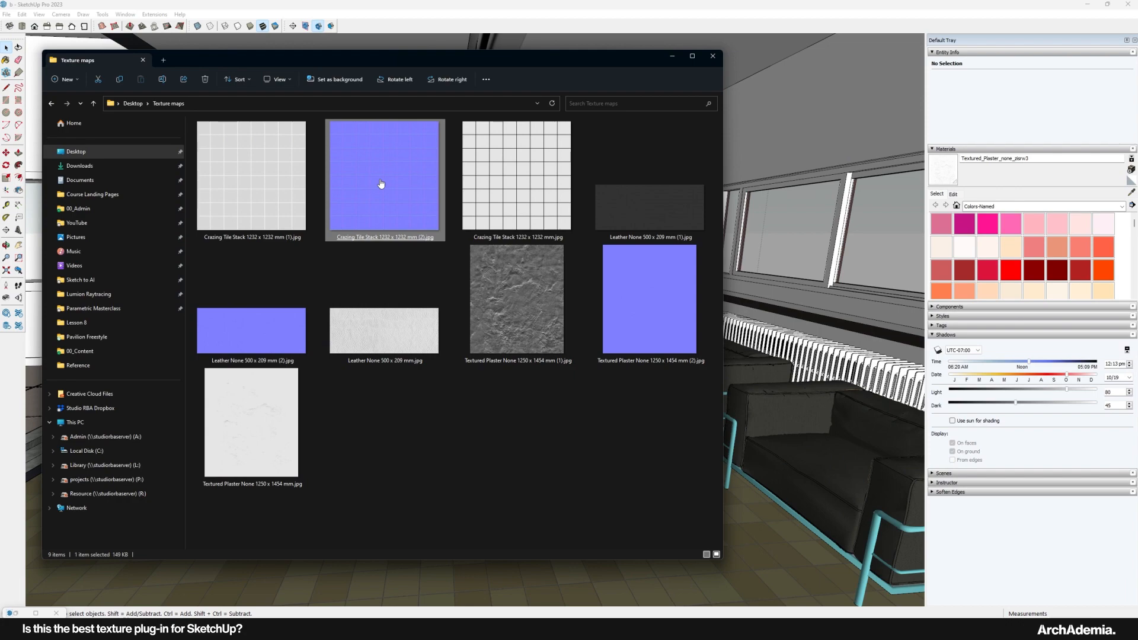
{"action": "double_click", "coordinate": [381, 184]}
{"action": "left_click", "coordinate": [1129, 7]}
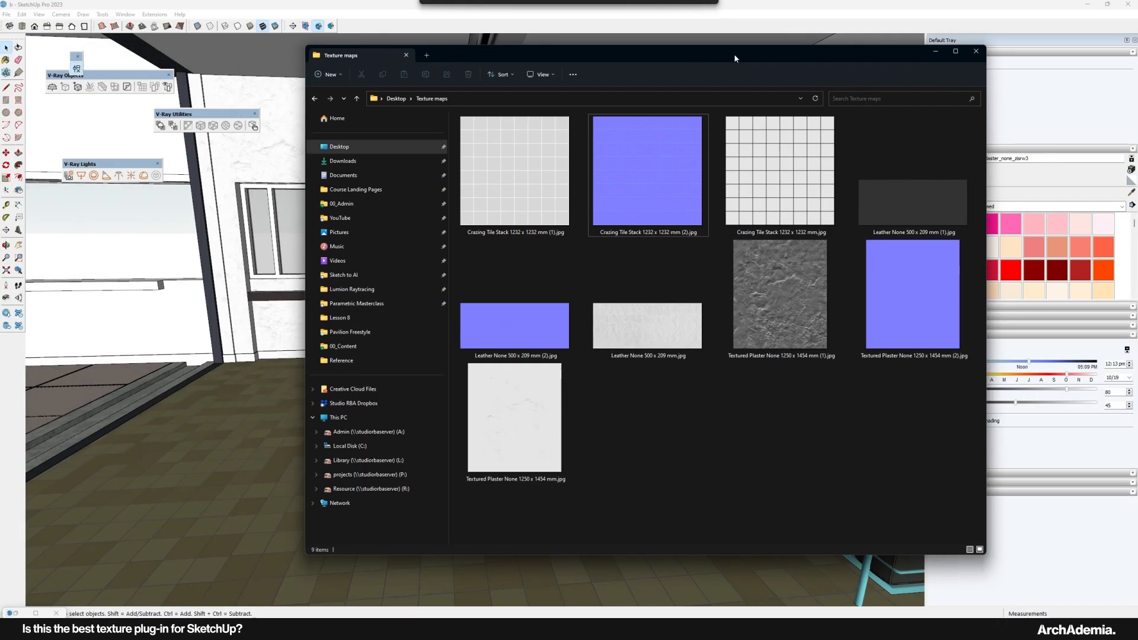
Put away the Texture maps folder window and switch to Lumion
{"action": "left_click", "coordinate": [768, 16]}
{"action": "middle_click_drag", "start_coordinate": [477, 415], "coordinate": [592, 503]}
{"action": "left_click", "coordinate": [578, 630]}
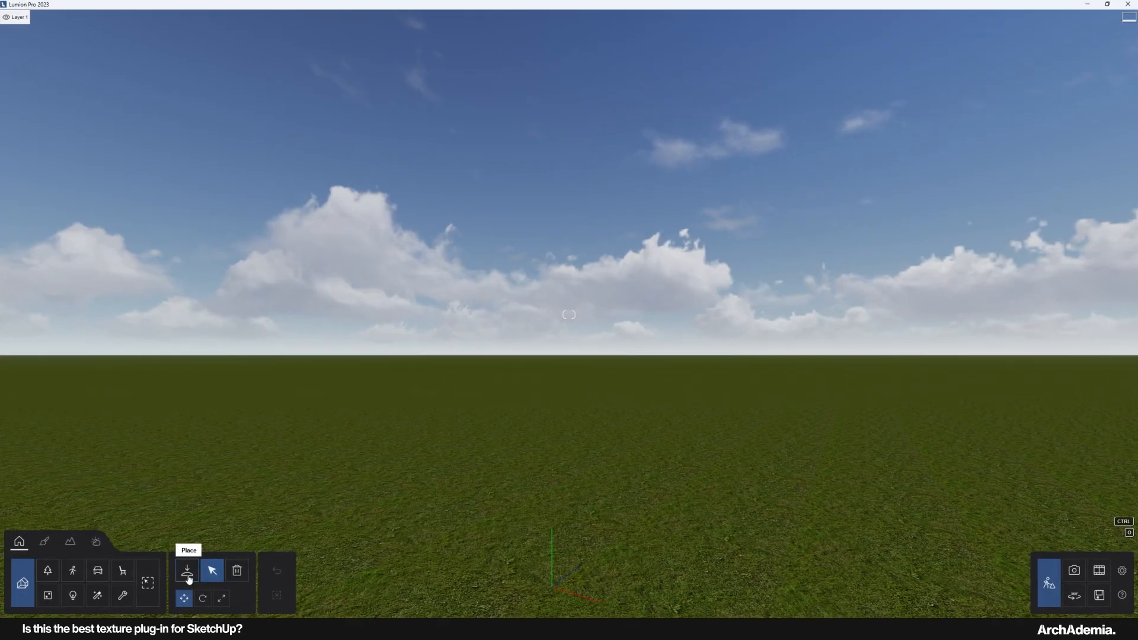
{"action": "left_click", "coordinate": [187, 574]}
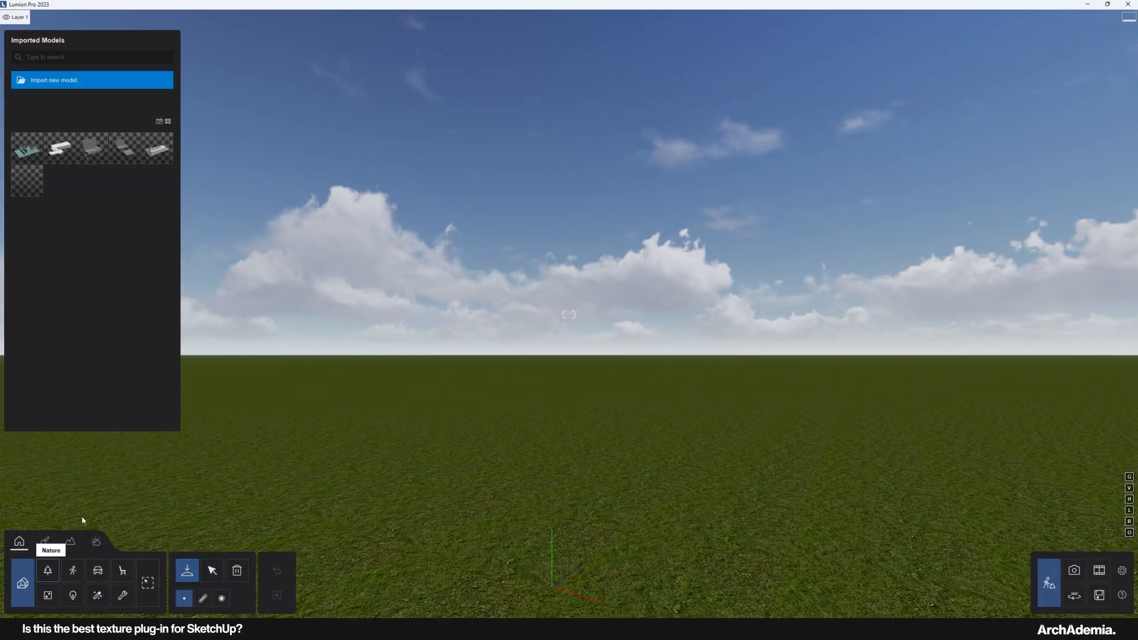
{"action": "left_click", "coordinate": [37, 77]}
{"action": "left_click", "coordinate": [228, 164]}
{"action": "double_click", "coordinate": [472, 149]}
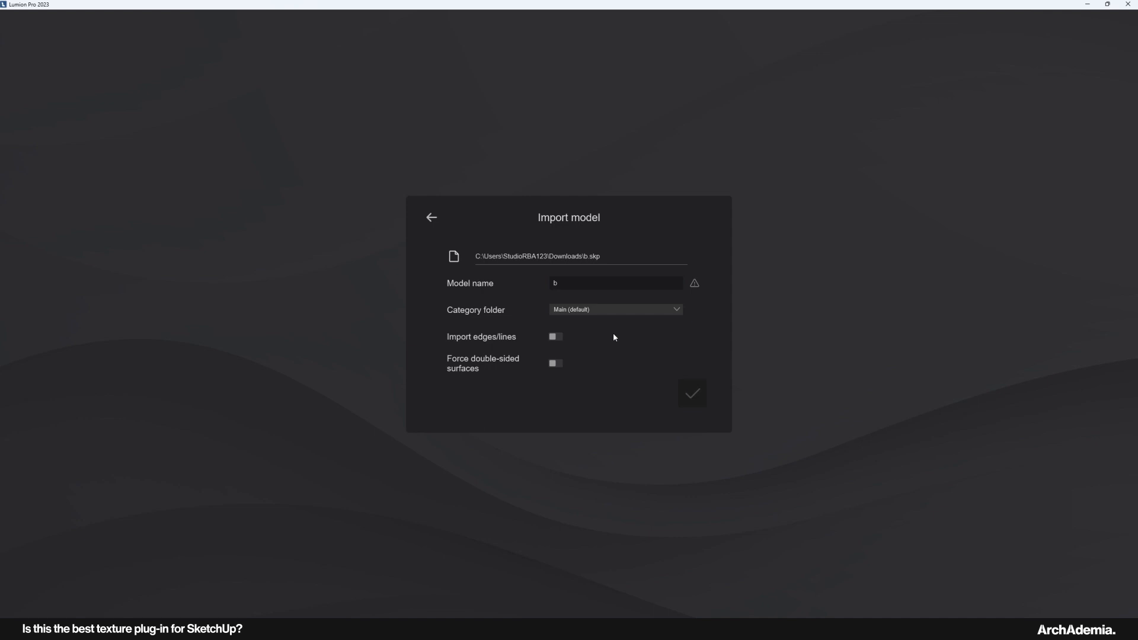
{"action": "left_click", "coordinate": [571, 310]}
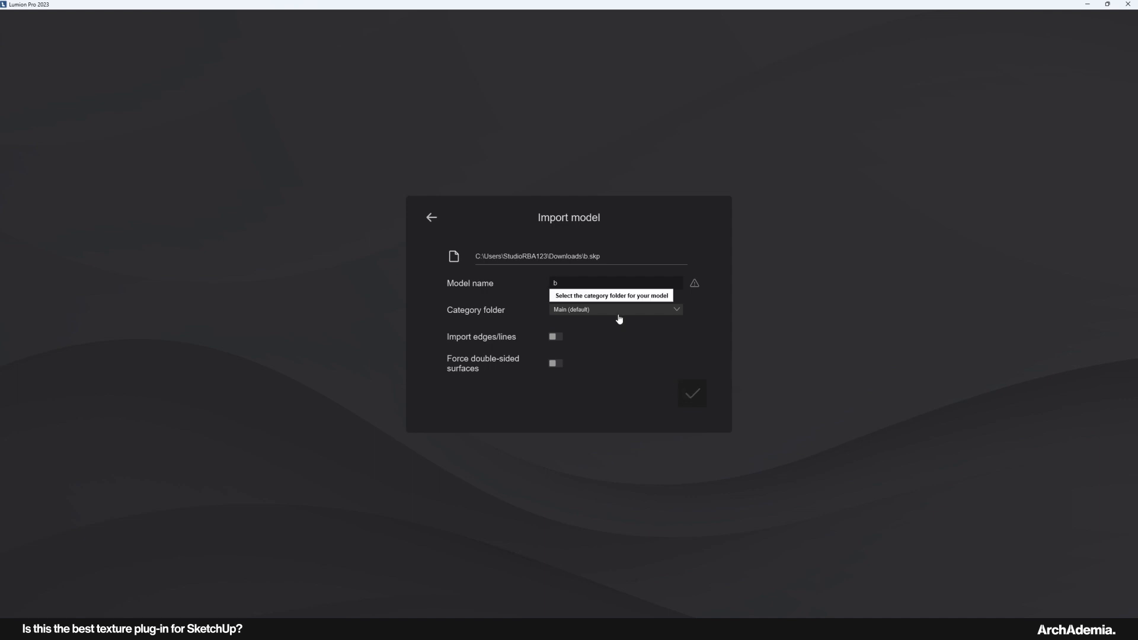
{"action": "left_click", "coordinate": [432, 219]}
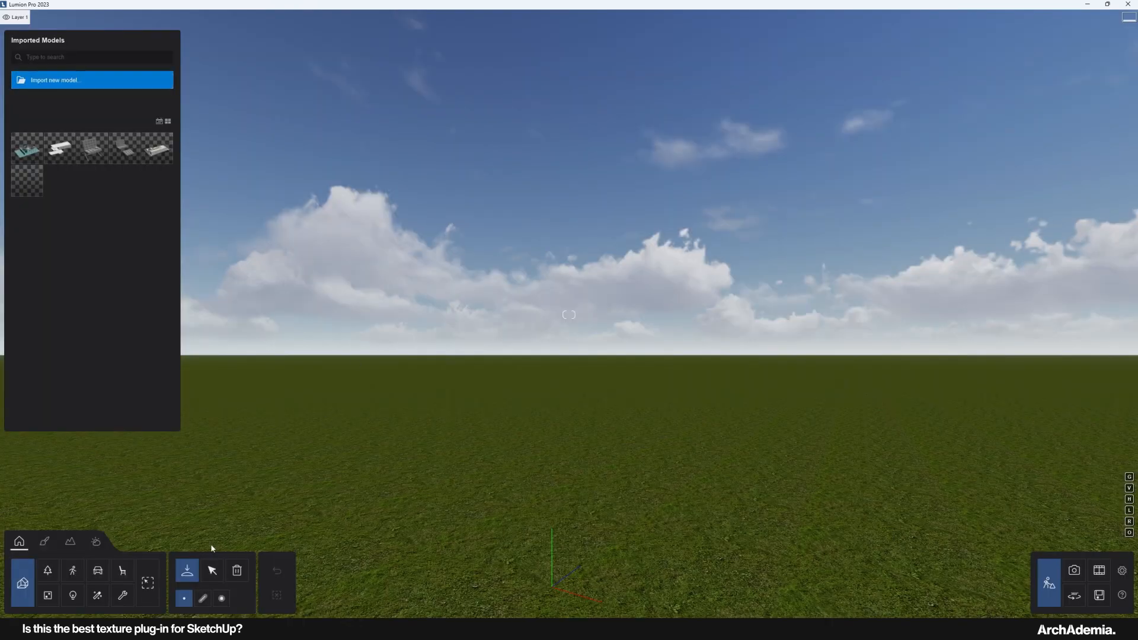
{"action": "left_click", "coordinate": [88, 86]}
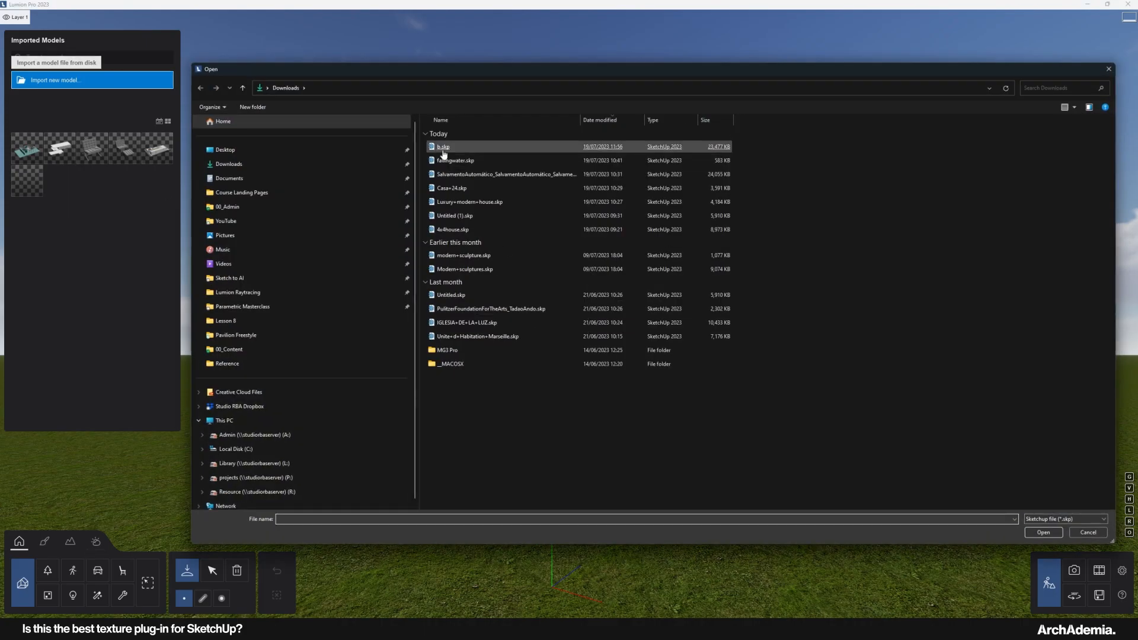
{"action": "double_click", "coordinate": [468, 145]}
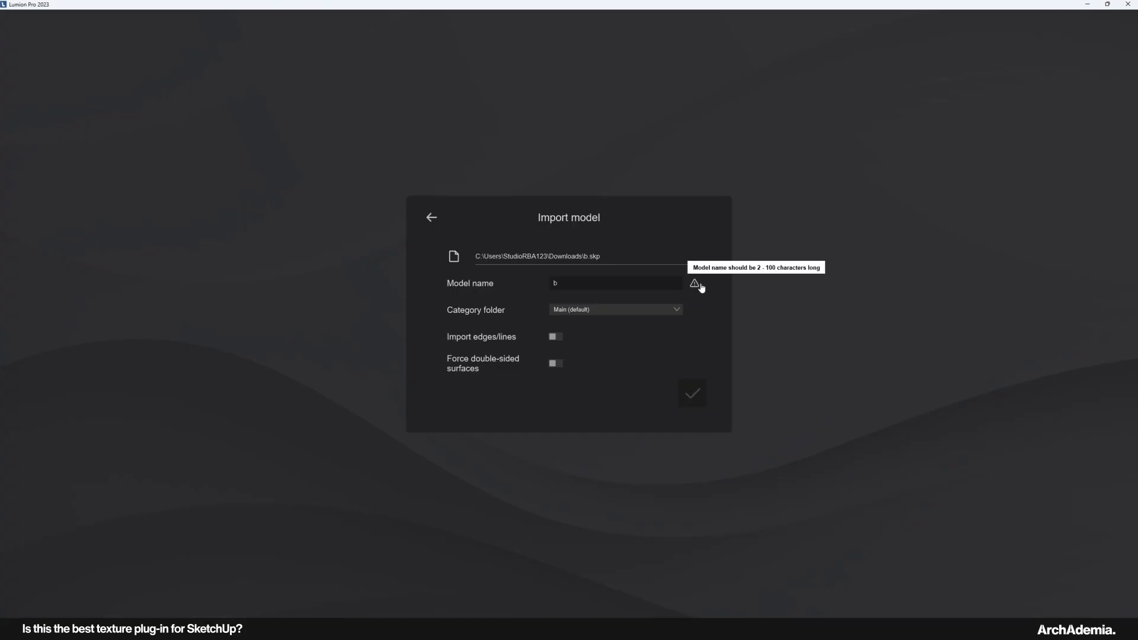
{"action": "left_click", "coordinate": [432, 218]}
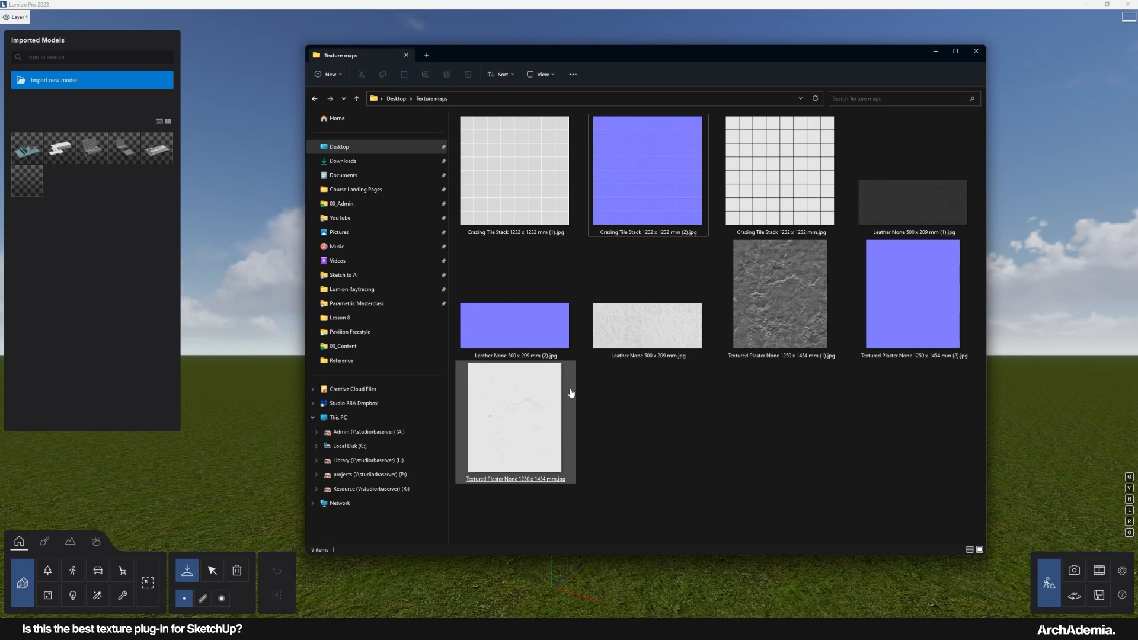
{"action": "left_click", "coordinate": [344, 161]}
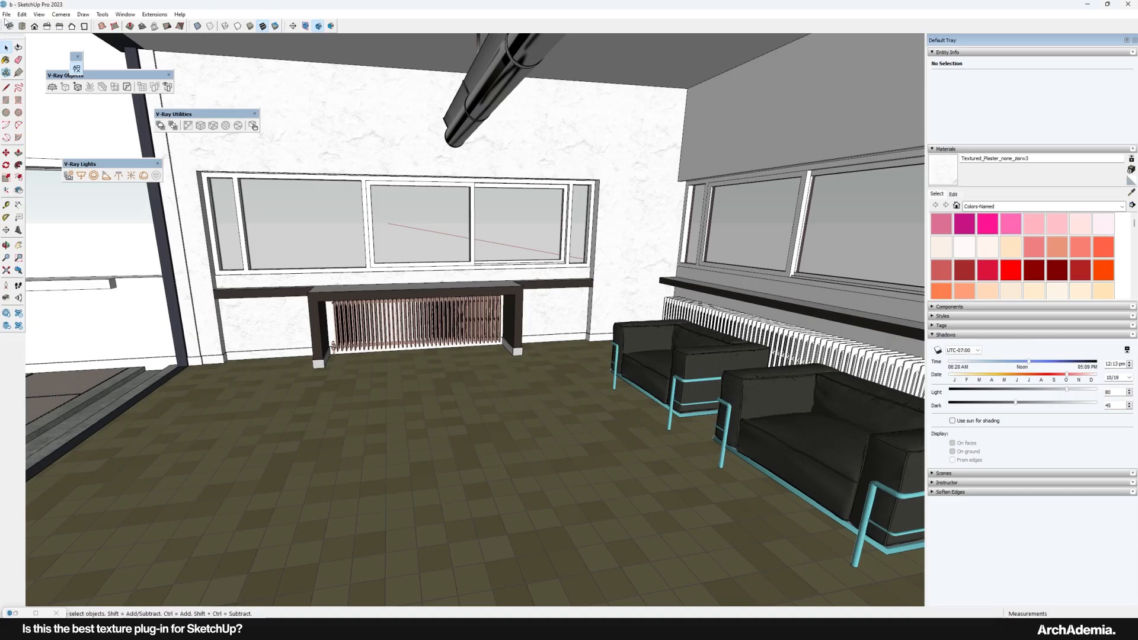
Switch to SketchUp and save the model in Downloads under the file name villa savoye
{"action": "left_click", "coordinate": [6, 14]}
{"action": "left_click", "coordinate": [23, 51]}
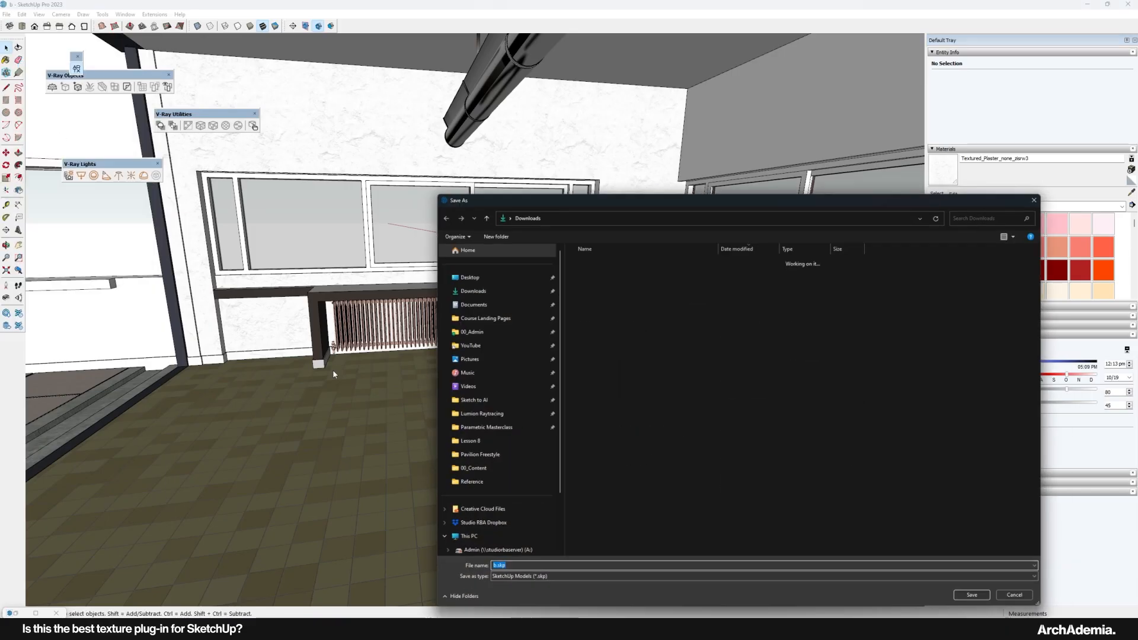
{"action": "left_click_drag", "start_coordinate": [503, 196], "coordinate": [446, 181]}
{"action": "type", "text": "vi"}
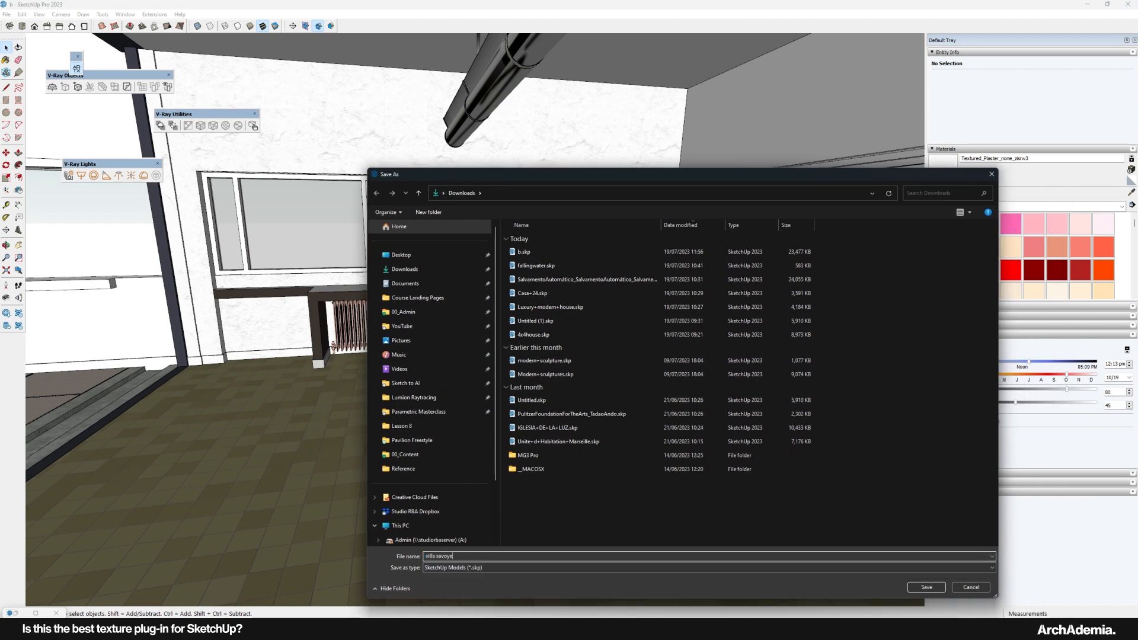
{"action": "type", "text": "lla savoye"}
{"action": "key", "text": "Return"}
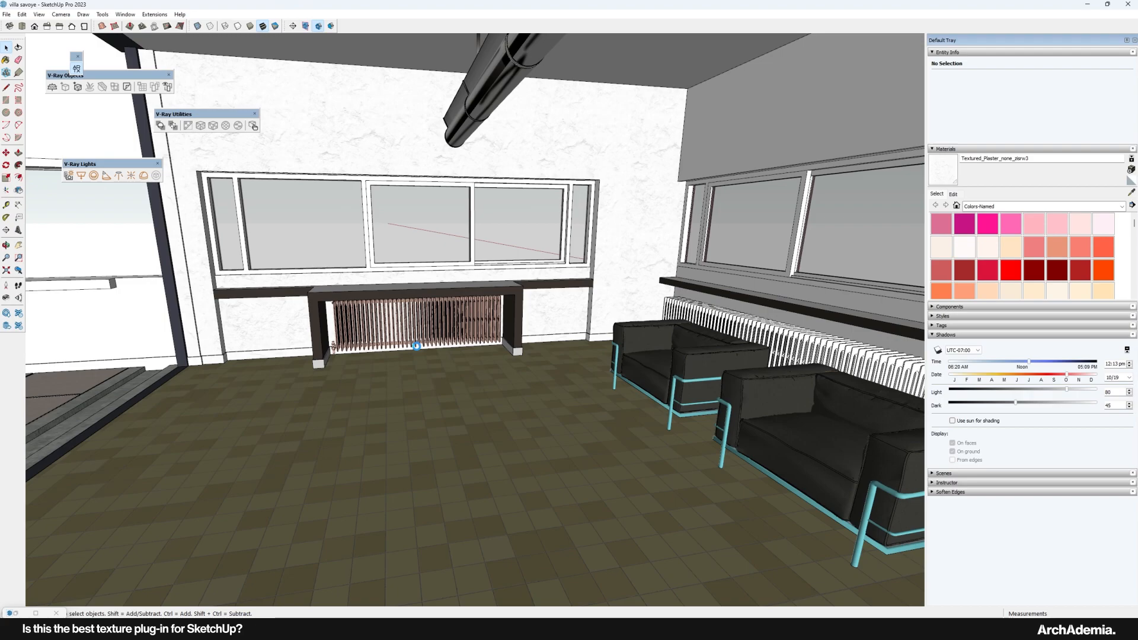
Return to Lumion and import villa savoye.skp from Downloads, keeping the model name villa savoye and the Main (default) category folder
{"action": "scroll", "coordinate": [524, 346], "scroll_direction": "down", "scroll_amount": 3}
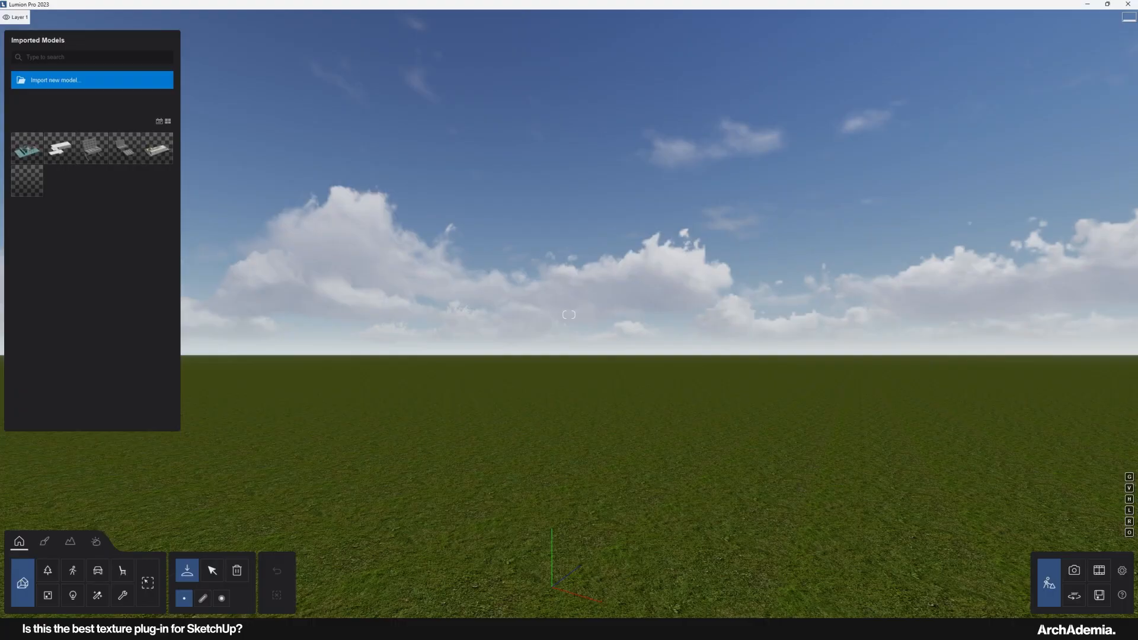
{"action": "left_click", "coordinate": [51, 81]}
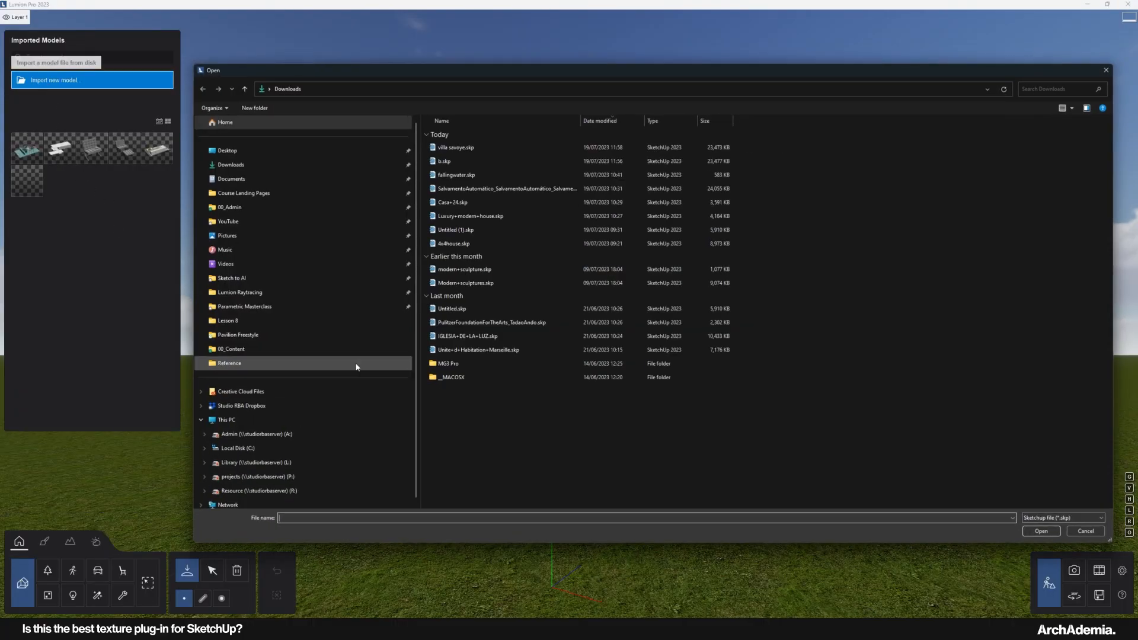
{"action": "left_click", "coordinate": [443, 148]}
{"action": "double_click", "coordinate": [443, 148]}
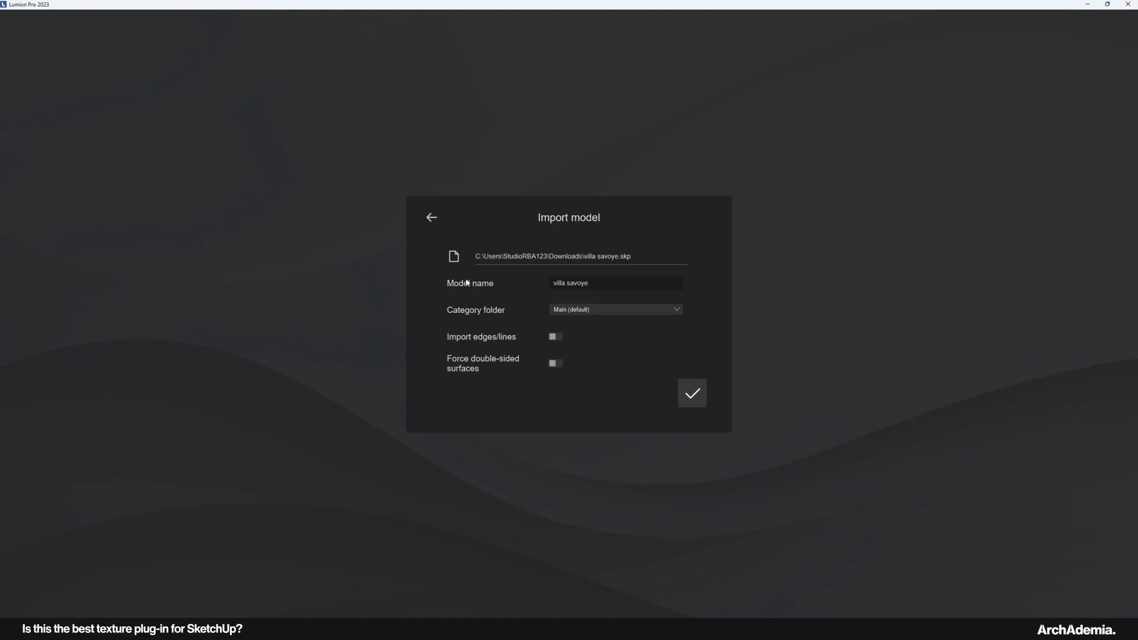
{"action": "left_click", "coordinate": [693, 394]}
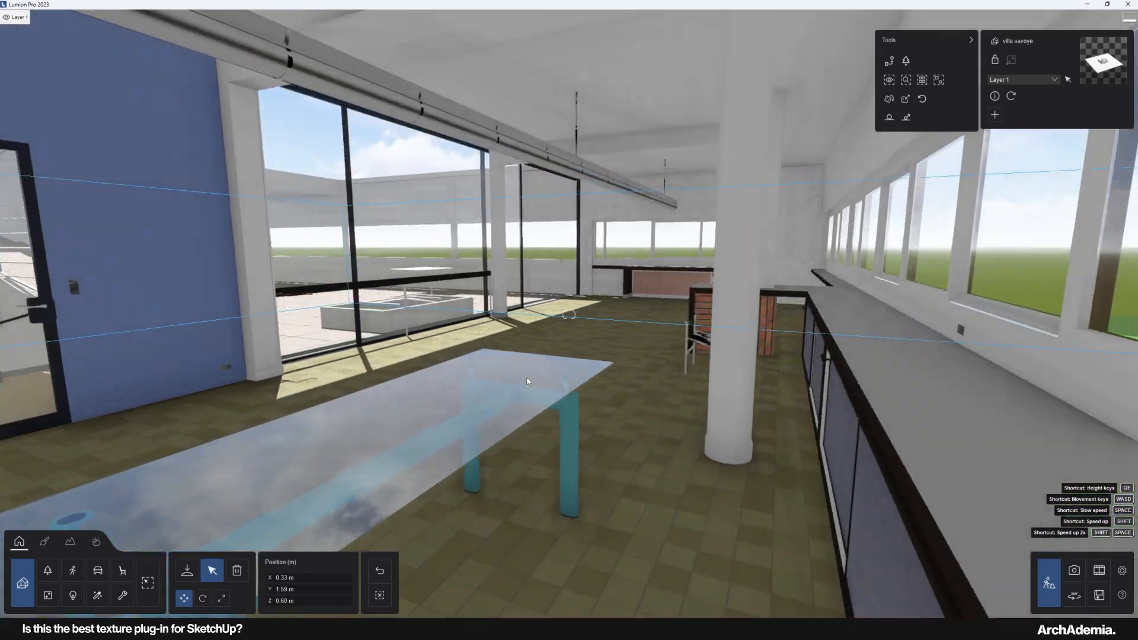
Walk through the villa's living room to examine the tiled floor and plaster walls in the imported model
{"action": "key", "text": "w"}
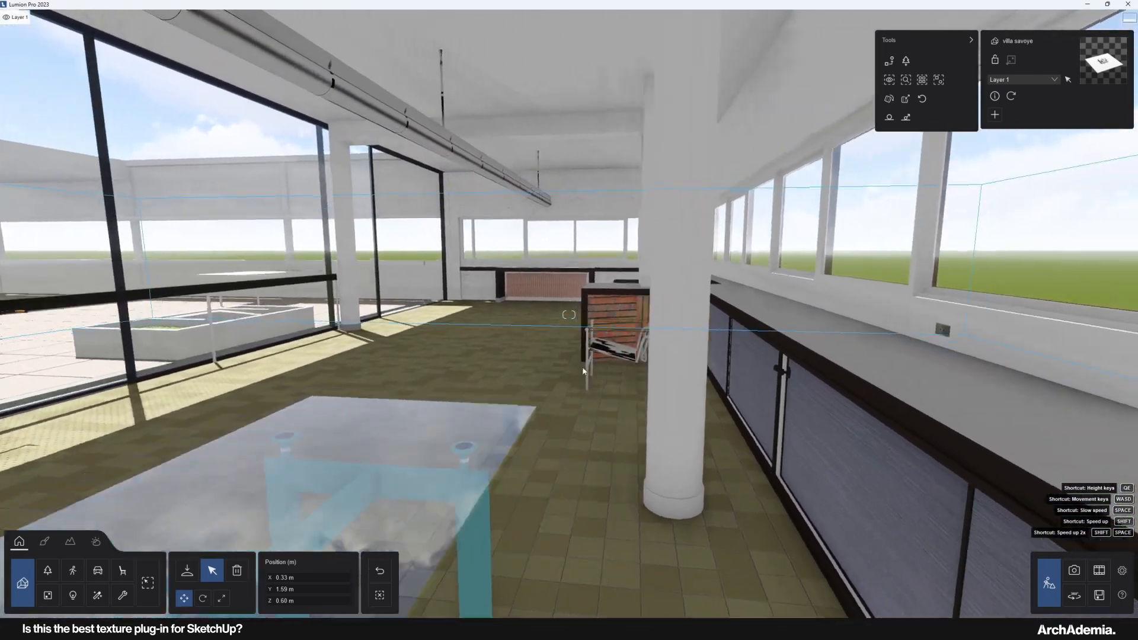
{"action": "key", "text": "a"}
{"action": "key", "text": "q"}
{"action": "key", "text": "w"}
{"action": "mouse_move", "coordinate": [571, 375]}
{"action": "right_mouse_down"}
{"action": "mouse_move", "coordinate": [599, 377]}
{"action": "mouse_move", "coordinate": [567, 361]}
{"action": "right_mouse_up"}
{"action": "key", "text": "e"}
{"action": "key", "text": "a"}
{"action": "key", "text": "q"}
{"action": "key", "text": "a"}
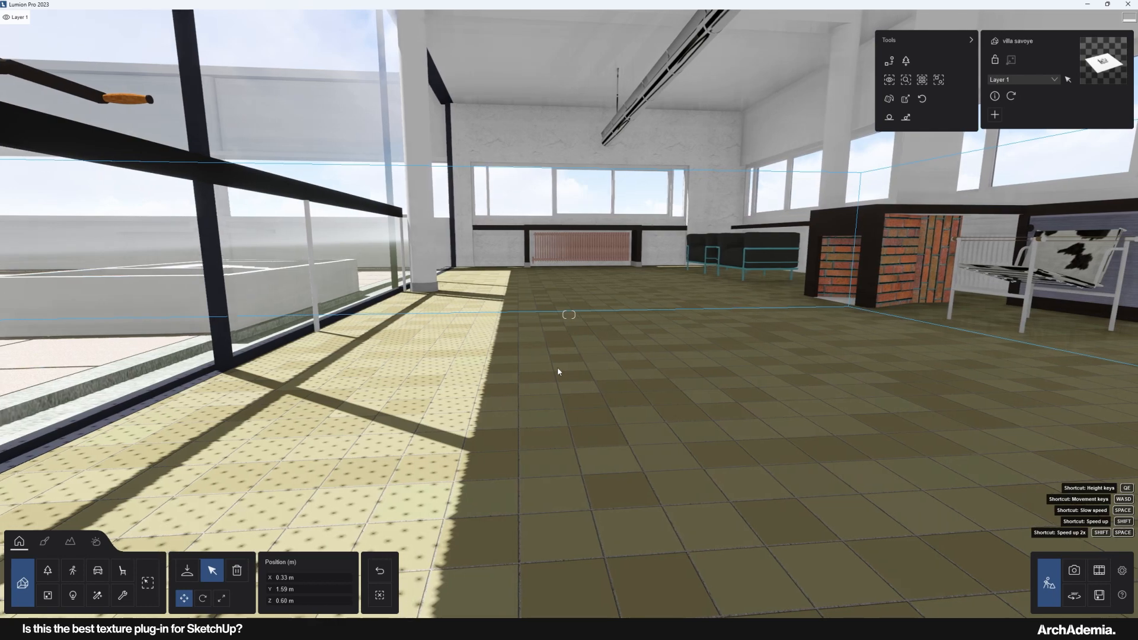
Open the material settings of the living room floor's Crazing Tile surface
{"action": "left_click", "coordinate": [44, 541]}
{"action": "key", "text": "e"}
{"action": "key", "text": "e"}
{"action": "left_click", "coordinate": [577, 443]}
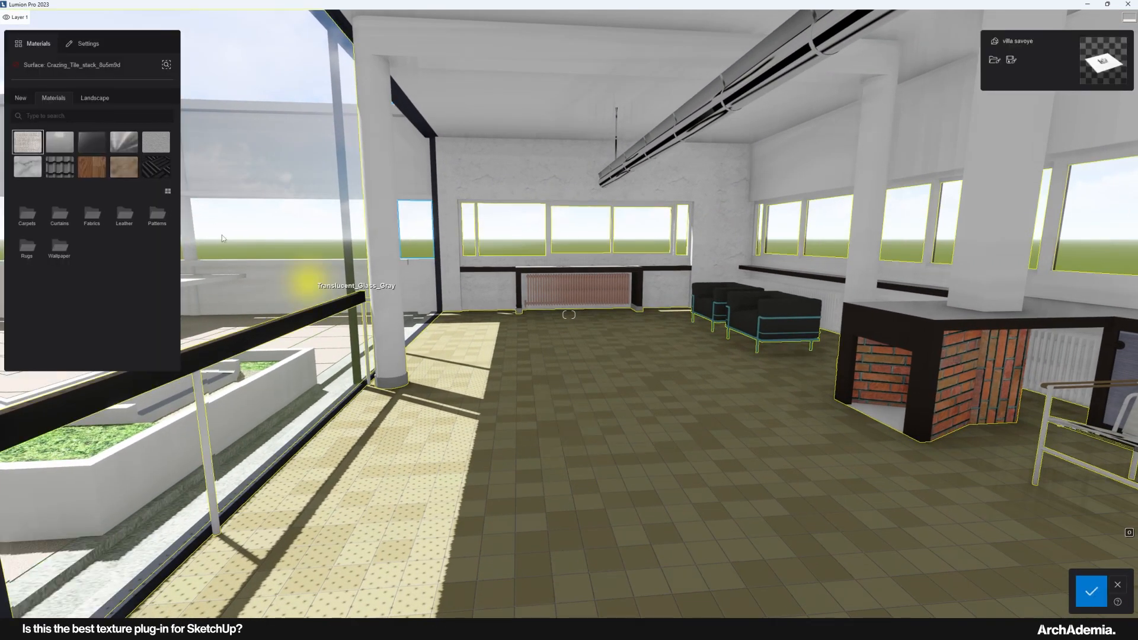
{"action": "left_click", "coordinate": [85, 43]}
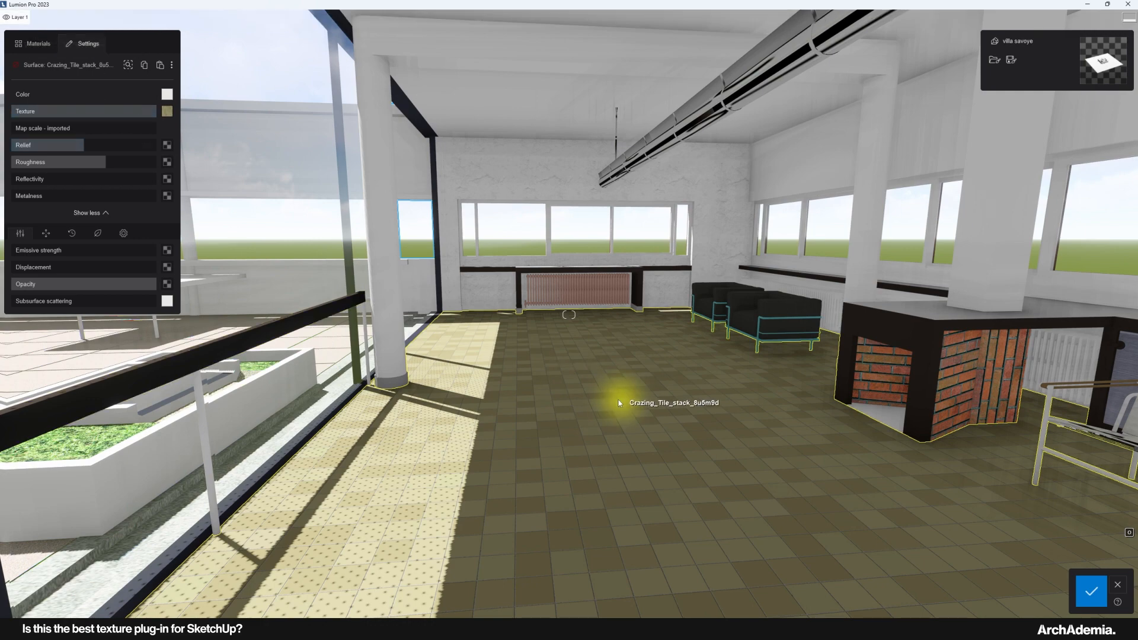
Load Crazing Tile Stack 1232 x 1232 mm (2).jpg from the desktop's Texture maps folder as the floor material's relief map
{"action": "key", "text": "w"}
{"action": "right_click_drag", "start_coordinate": [610, 399], "coordinate": [588, 387]}
{"action": "key", "text": "q"}
{"action": "key", "text": "d"}
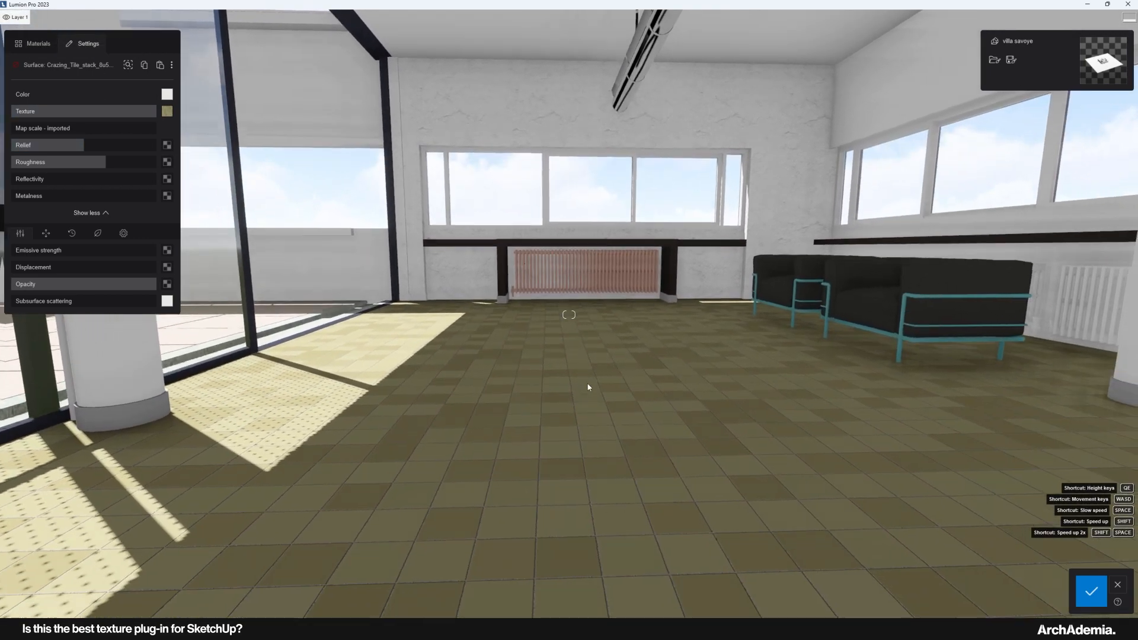
{"action": "left_click", "coordinate": [167, 146]}
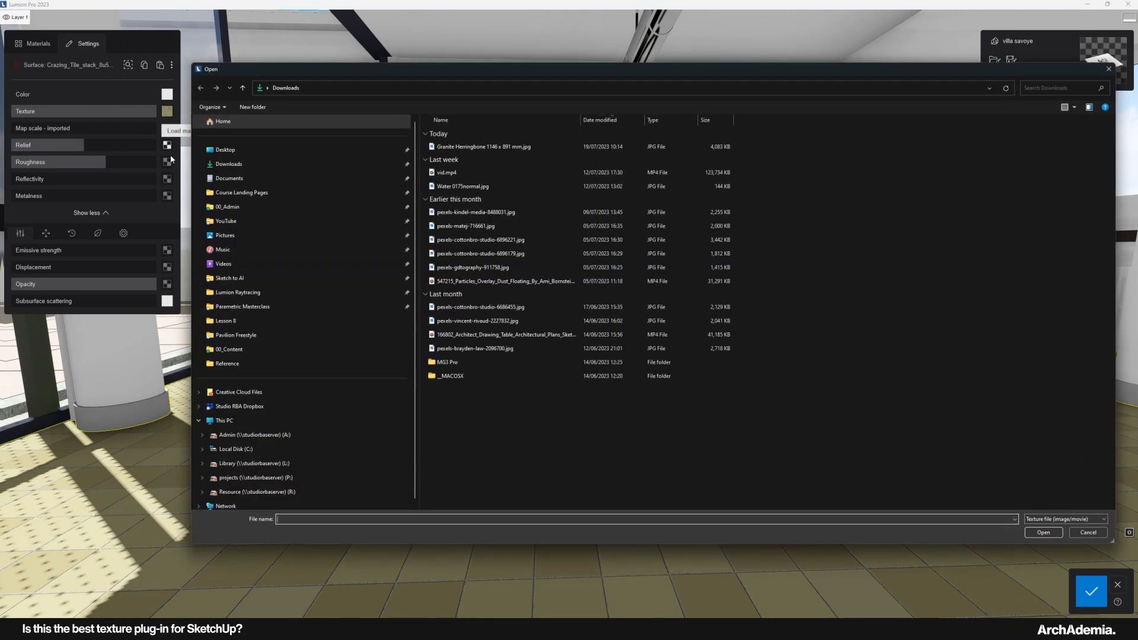
{"action": "left_click", "coordinate": [225, 150]}
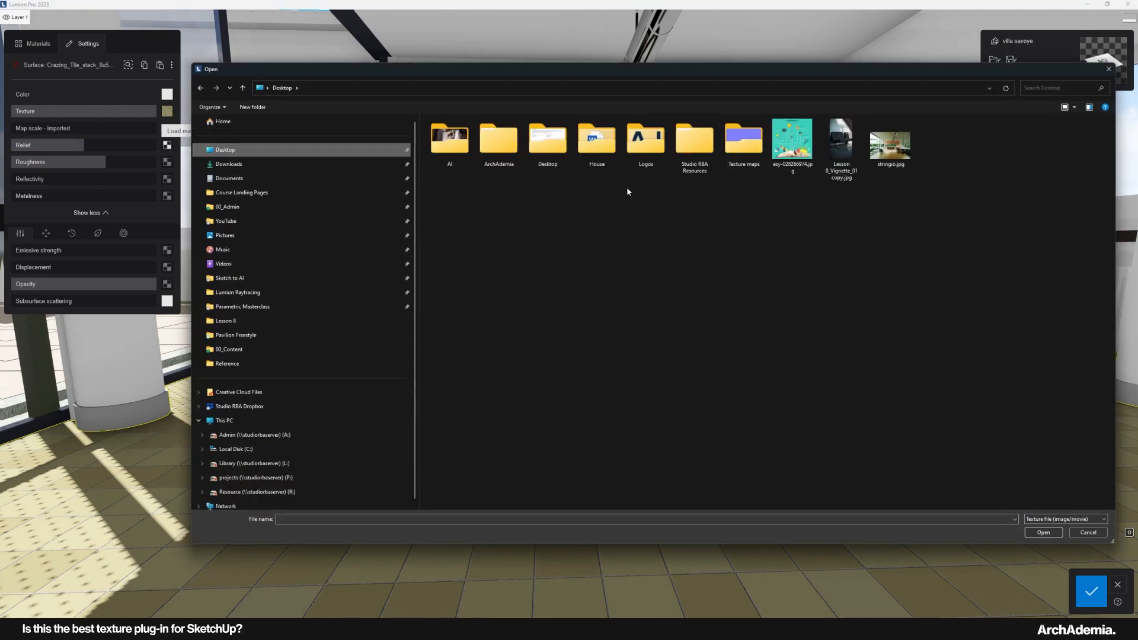
{"action": "double_click", "coordinate": [744, 141]}
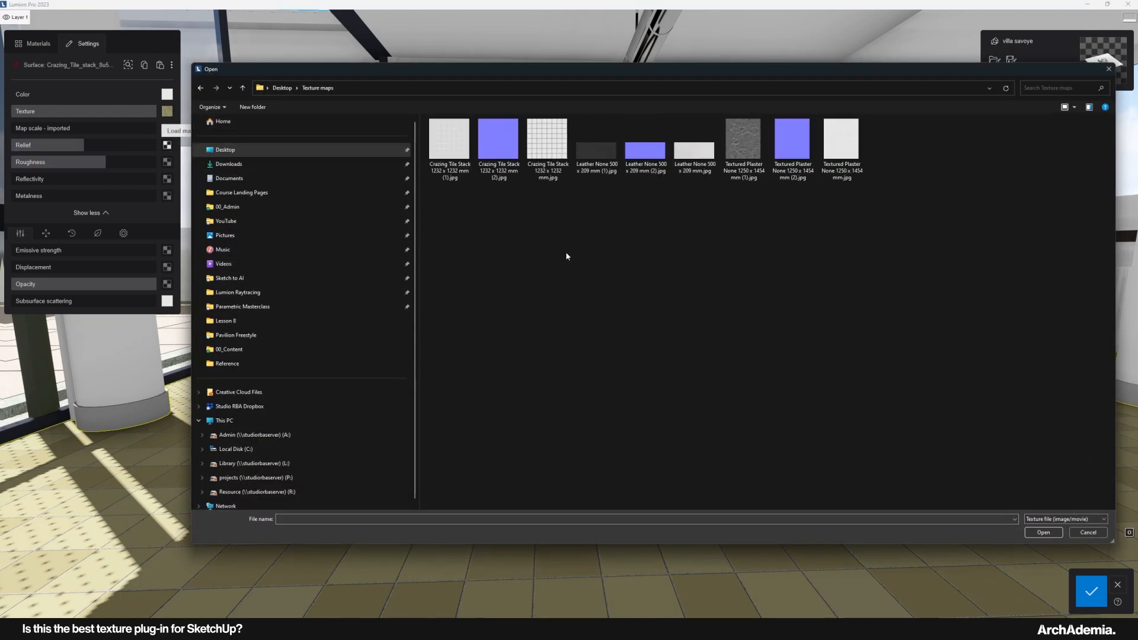
{"action": "right_click", "coordinate": [530, 241]}
{"action": "mouse_move", "coordinate": [622, 245]}
{"action": "left_click", "coordinate": [678, 245]}
{"action": "double_click", "coordinate": [635, 199]}
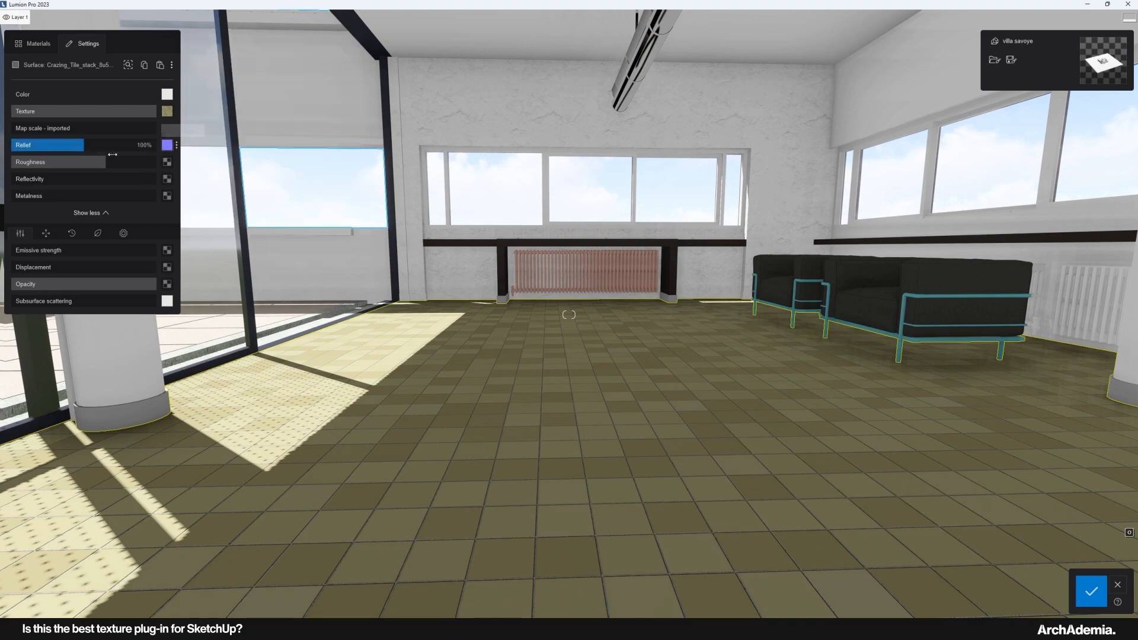
Load Crazing Tile Stack 1232 x 1232 mm (1).jpg as the floor material's roughness map
{"action": "left_click", "coordinate": [167, 162]}
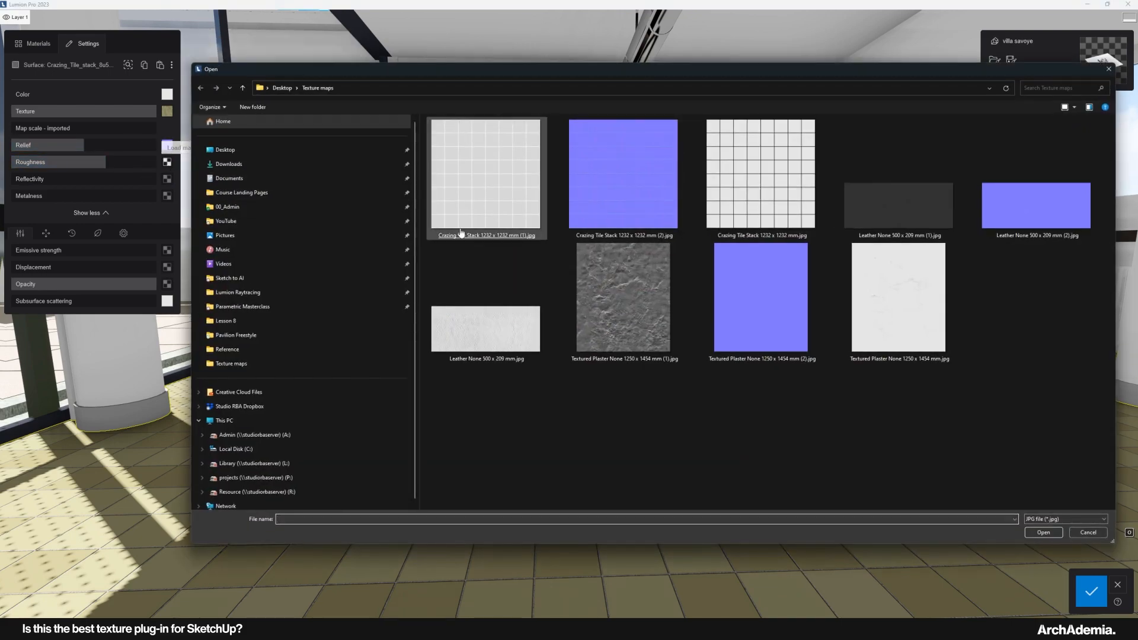
{"action": "double_click", "coordinate": [489, 215]}
{"action": "middle_click_drag", "start_coordinate": [494, 384], "coordinate": [502, 390]}
{"action": "right_click_drag", "start_coordinate": [503, 391], "coordinate": [514, 388]}
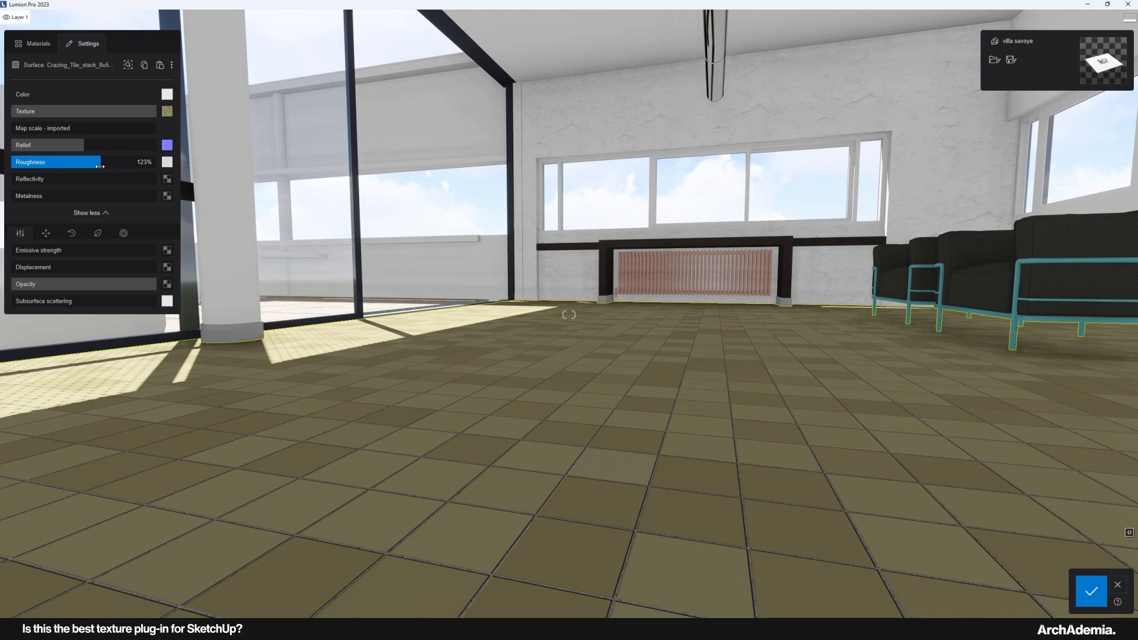
Adjust the floor material's reflectivity, roughness and relief, trying 151% reflectivity, 2% roughness and 200% relief, and save the material changes
{"action": "left_click_drag", "start_coordinate": [101, 178], "coordinate": [167, 179]}
{"action": "left_click_drag", "start_coordinate": [99, 163], "coordinate": [31, 171]}
{"action": "left_click_drag", "start_coordinate": [87, 146], "coordinate": [190, 172]}
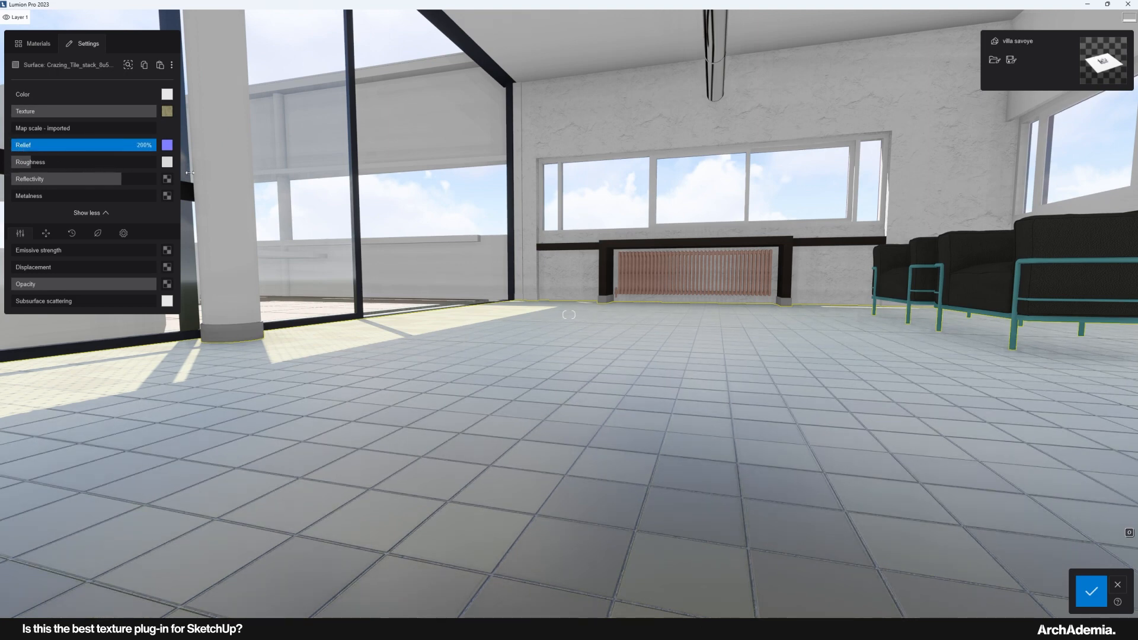
{"action": "mouse_move", "coordinate": [35, 174]}
{"action": "left_mouse_down"}
{"action": "mouse_move", "coordinate": [82, 173]}
{"action": "mouse_move", "coordinate": [14, 170]}
{"action": "left_mouse_up"}
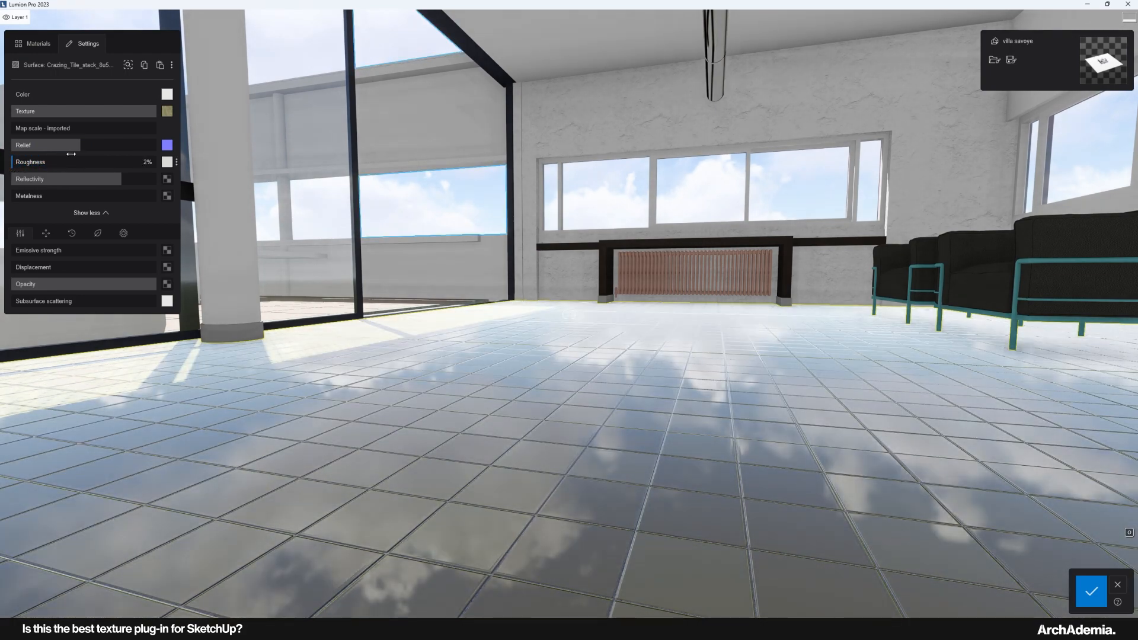
{"action": "left_click_drag", "start_coordinate": [110, 146], "coordinate": [32, 171]}
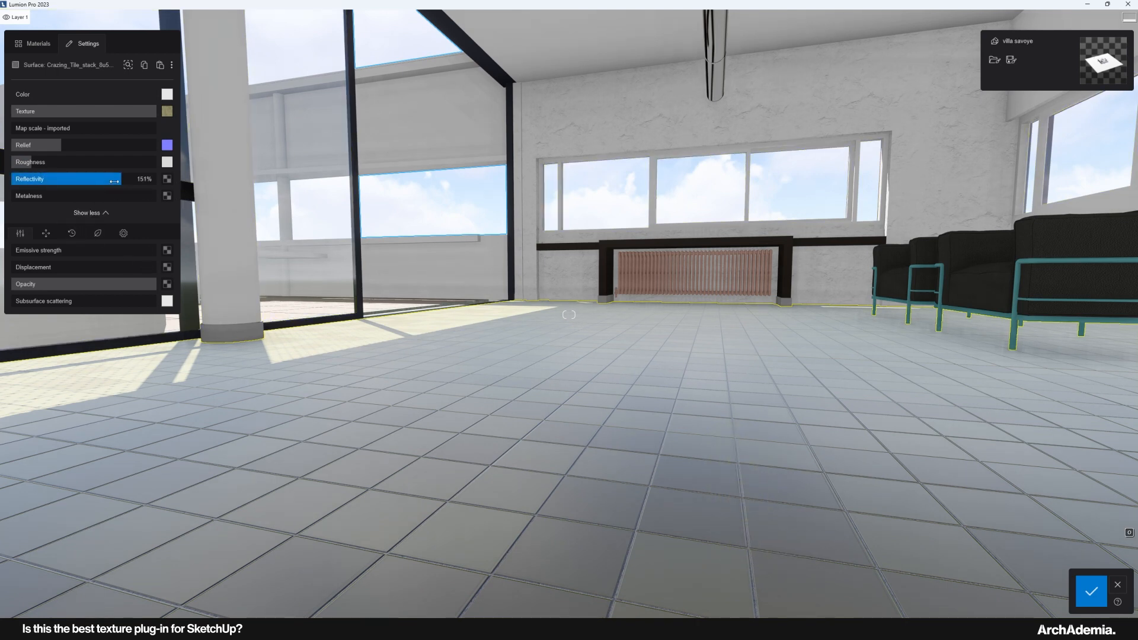
{"action": "mouse_move", "coordinate": [50, 181]}
{"action": "left_mouse_down"}
{"action": "mouse_move", "coordinate": [28, 182]}
{"action": "mouse_move", "coordinate": [42, 181]}
{"action": "mouse_move", "coordinate": [44, 166]}
{"action": "left_mouse_up"}
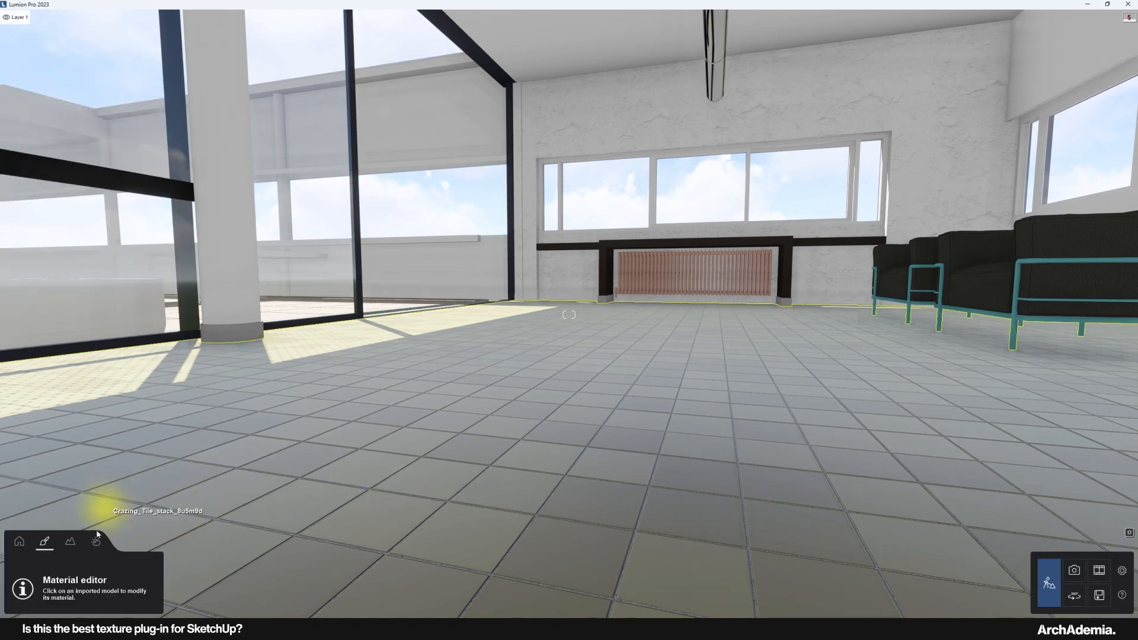
Place a Reflection control on the tiled floor near the glazing and raise it to a Y position of about 5.12 m
{"action": "left_click", "coordinate": [19, 541]}
{"action": "left_click", "coordinate": [187, 570]}
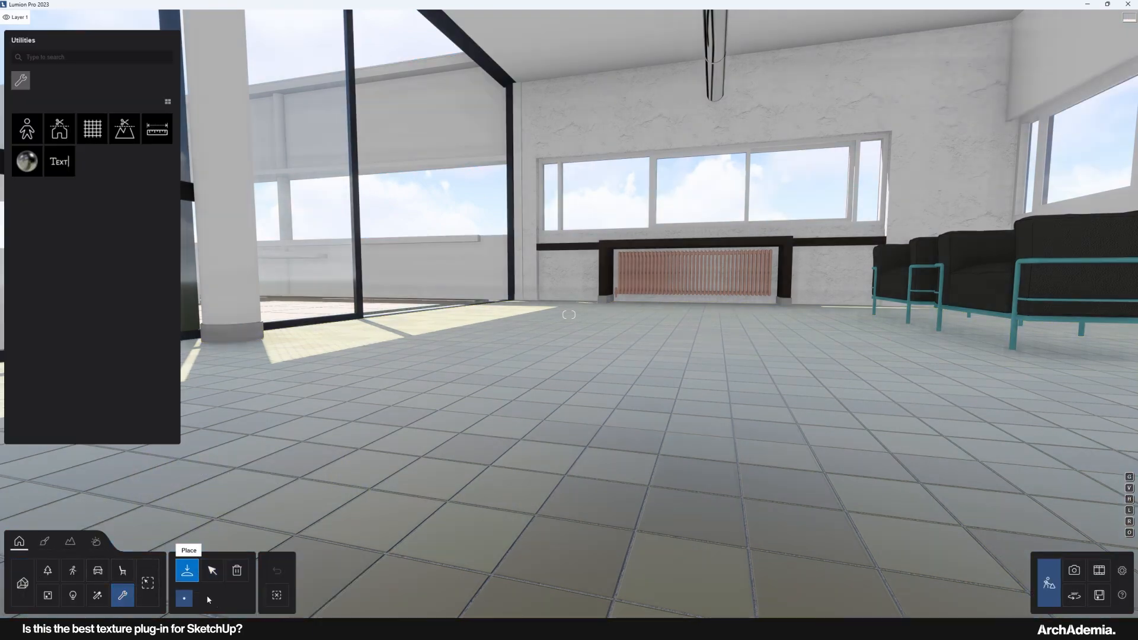
{"action": "left_click", "coordinate": [27, 161]}
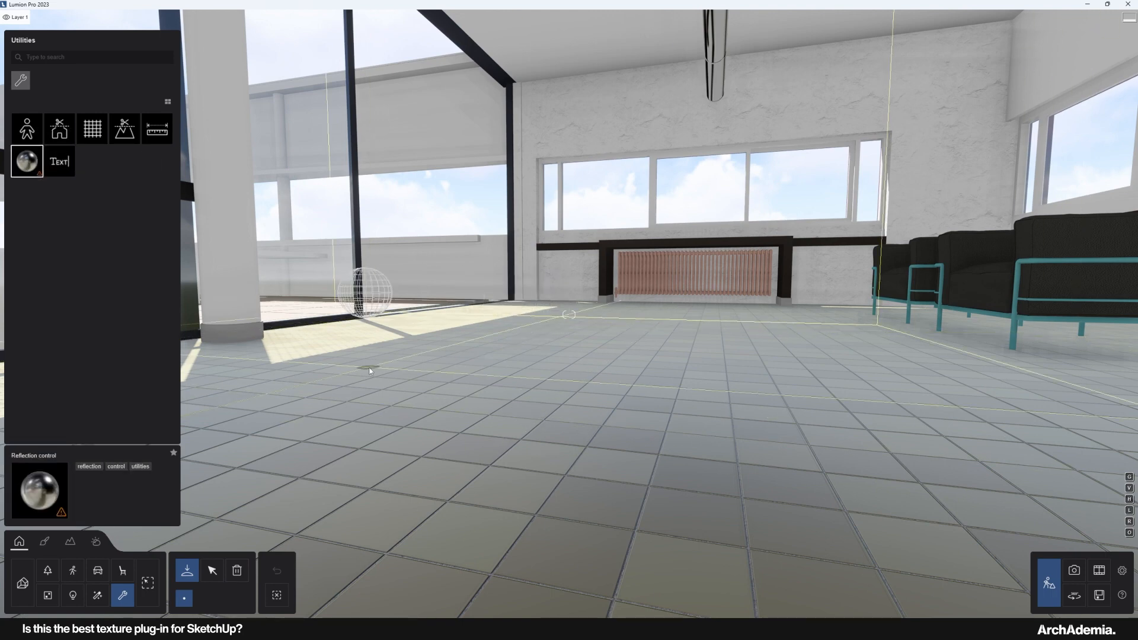
{"action": "left_click", "coordinate": [416, 439]}
{"action": "left_click", "coordinate": [212, 570]}
{"action": "right_click_drag", "start_coordinate": [473, 422], "coordinate": [433, 409]}
{"action": "left_click_drag", "start_coordinate": [439, 331], "coordinate": [439, 240]}
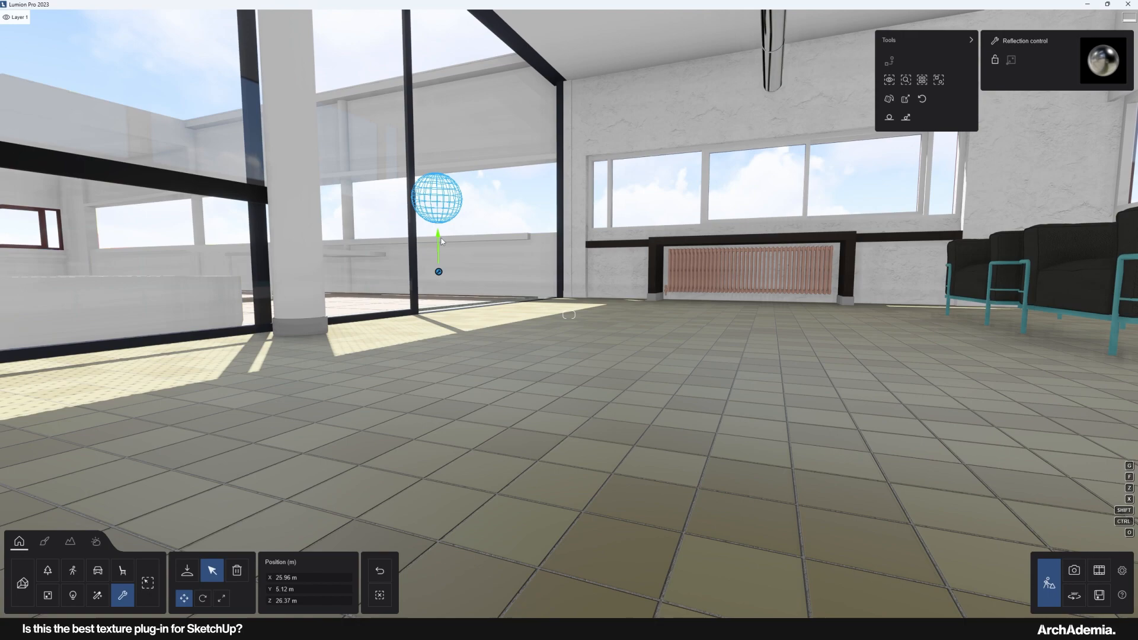
Examine the floor tiles' reflections and relief from different heights and angles around the living room
{"action": "key", "text": "q"}
{"action": "key", "text": "d"}
{"action": "key", "text": "e"}
{"action": "key", "text": "a"}
{"action": "key", "text": "d"}
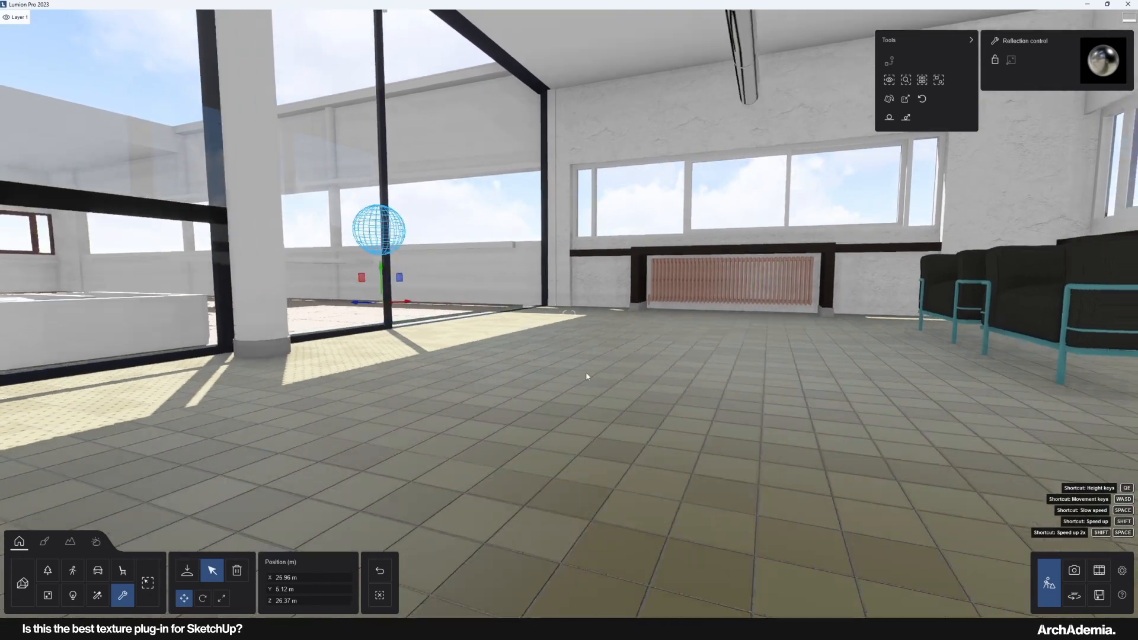
{"action": "key", "text": "q"}
{"action": "key", "text": "a"}
{"action": "right_click_drag", "start_coordinate": [560, 400], "coordinate": [593, 404]}
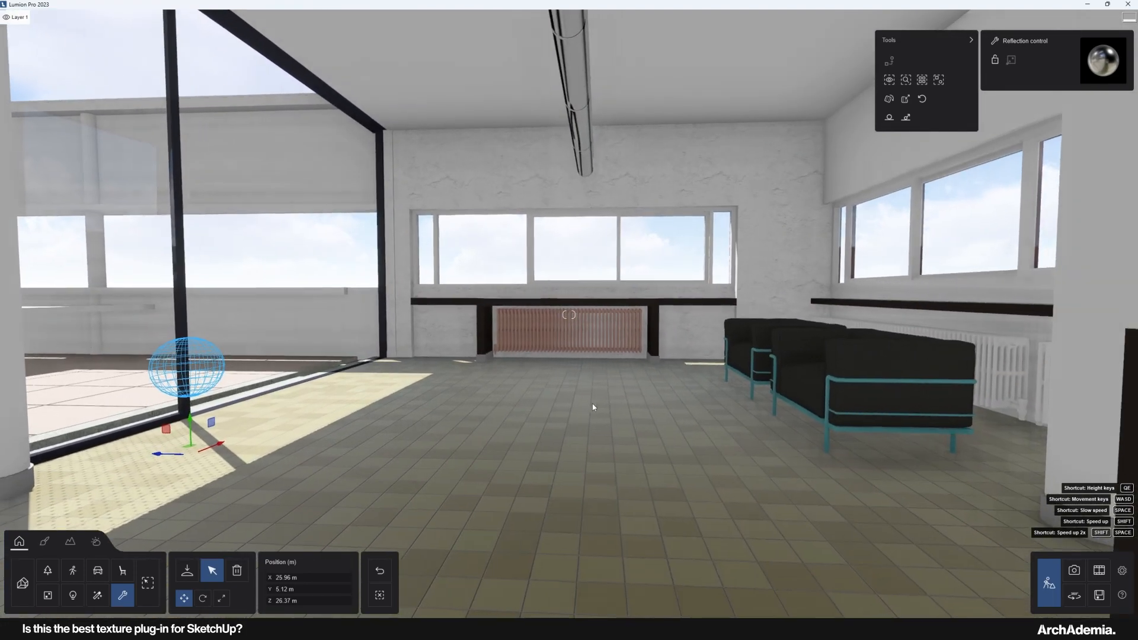
{"action": "key", "text": "a"}
{"action": "key", "text": "e"}
{"action": "key", "text": "q"}
{"action": "key", "text": "d"}
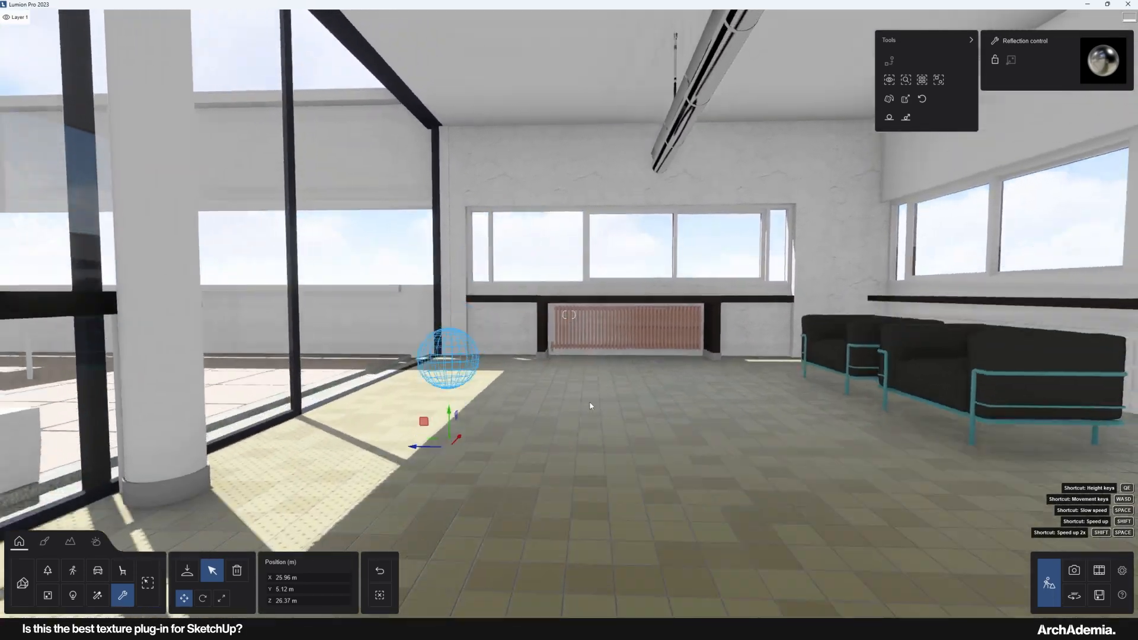
{"action": "key", "text": "e"}
{"action": "key", "text": "a"}
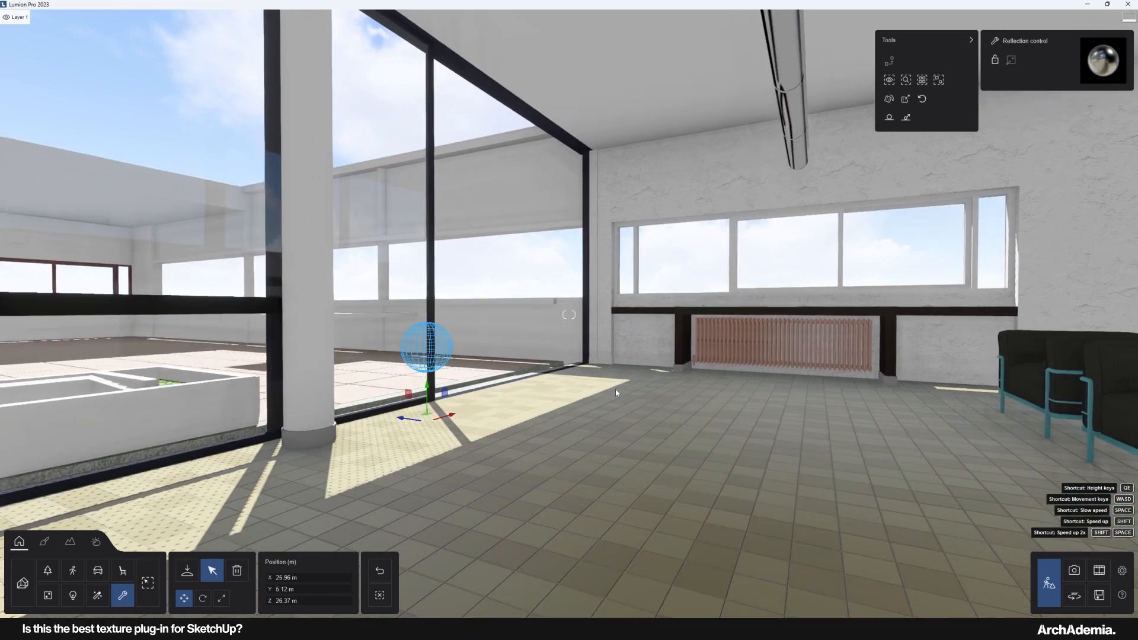
{"action": "right_click_drag", "start_coordinate": [615, 393], "coordinate": [633, 387]}
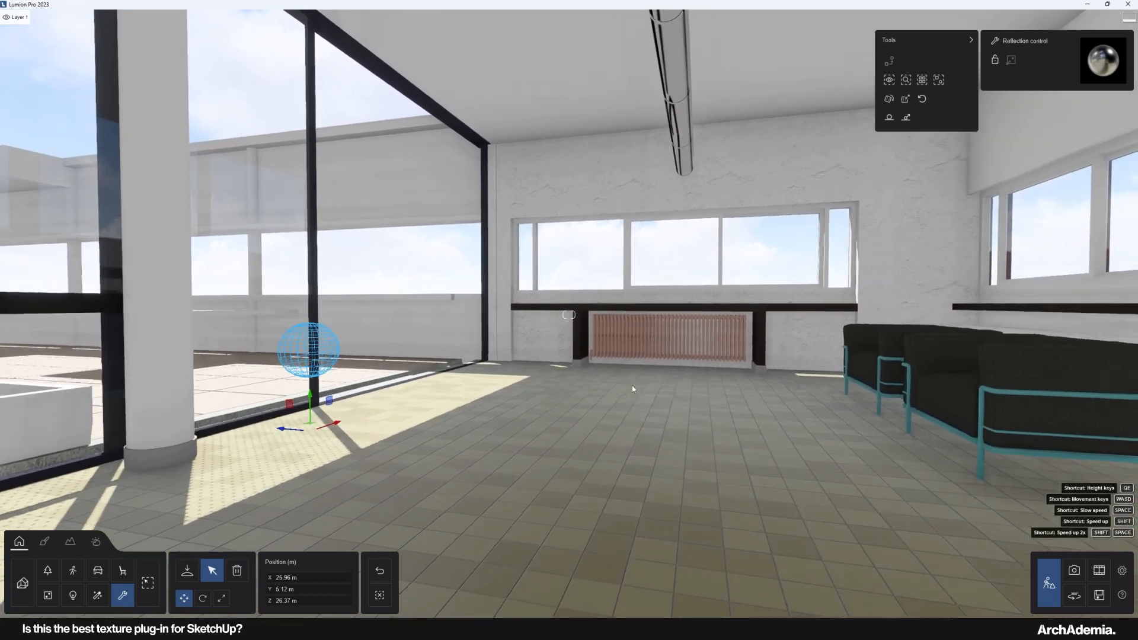
{"action": "key", "text": "q"}
{"action": "key", "text": "e"}
{"action": "key", "text": "a"}
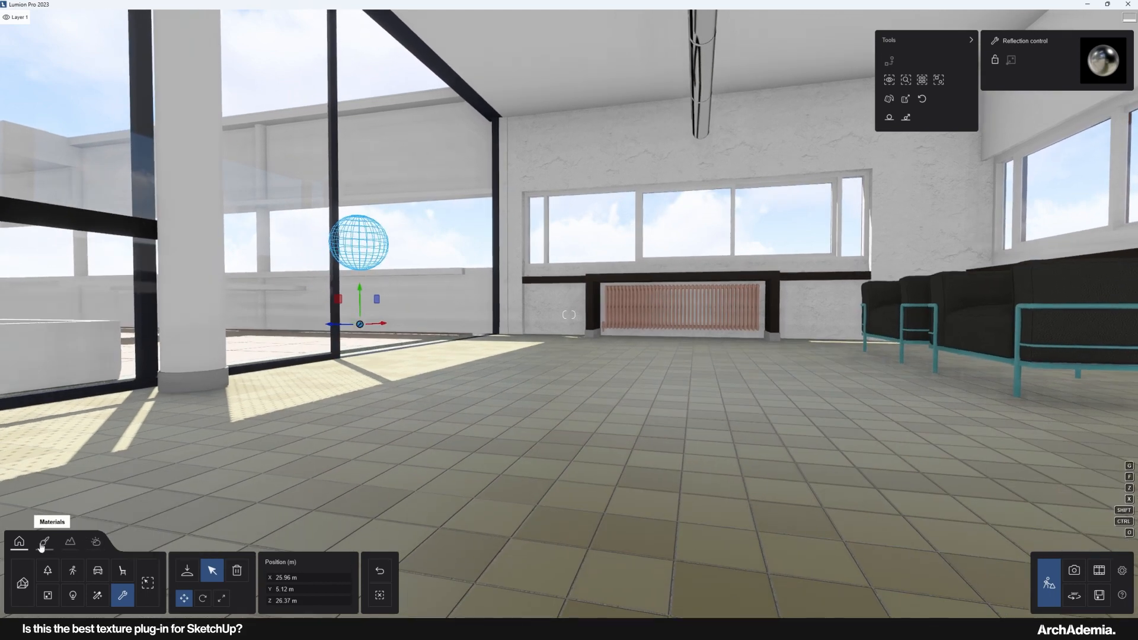
Open the Crazing Tile floor material for editing and examine the tiles from a low viewpoint
{"action": "left_click", "coordinate": [44, 541]}
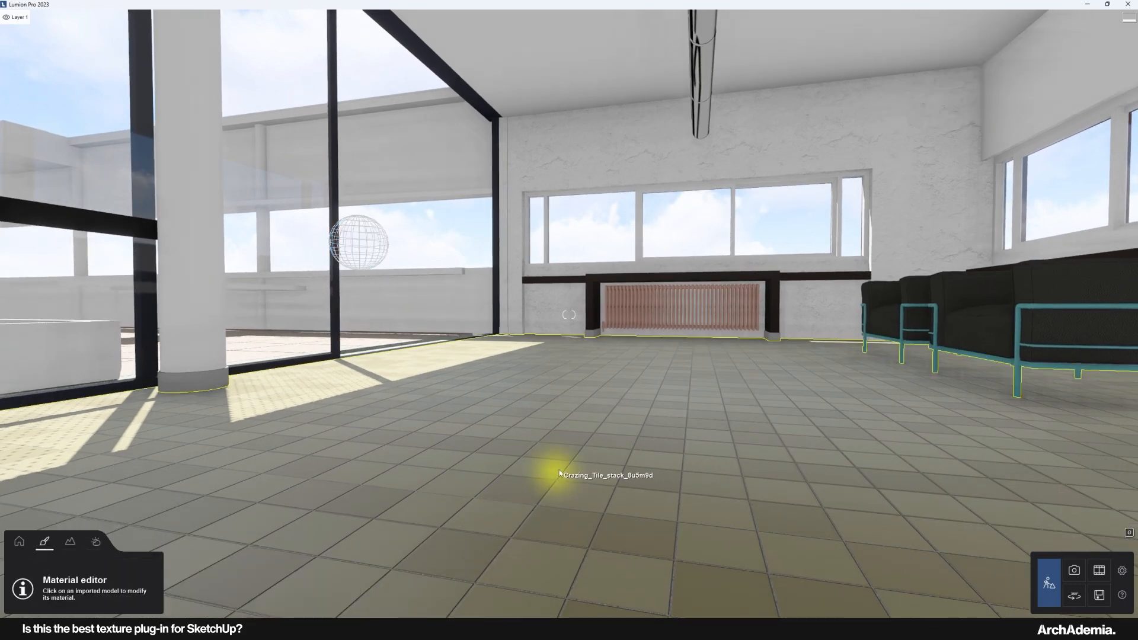
{"action": "left_click", "coordinate": [555, 472]}
{"action": "key", "text": "e"}
{"action": "key", "text": "q"}
{"action": "key", "text": "a"}
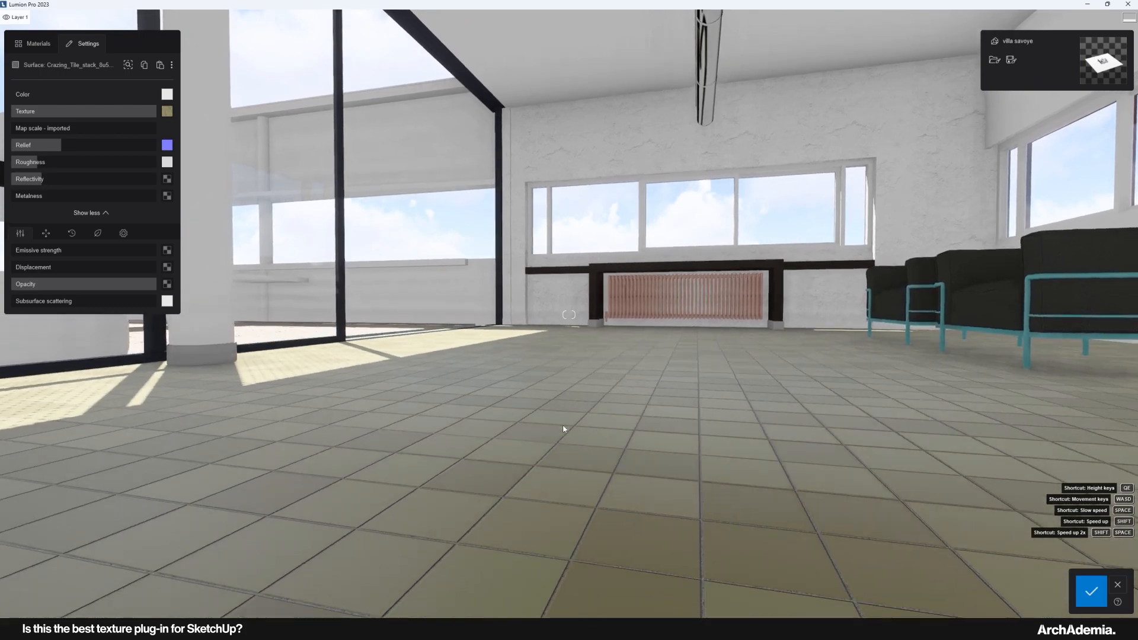
{"action": "key", "text": "a"}
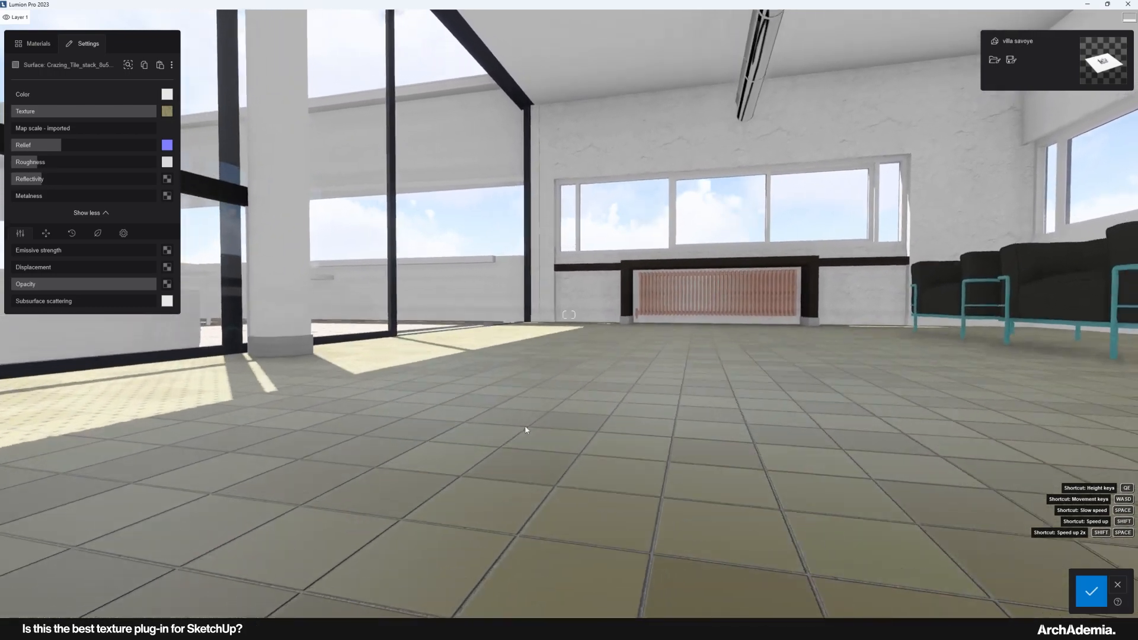
{"action": "key", "text": "d"}
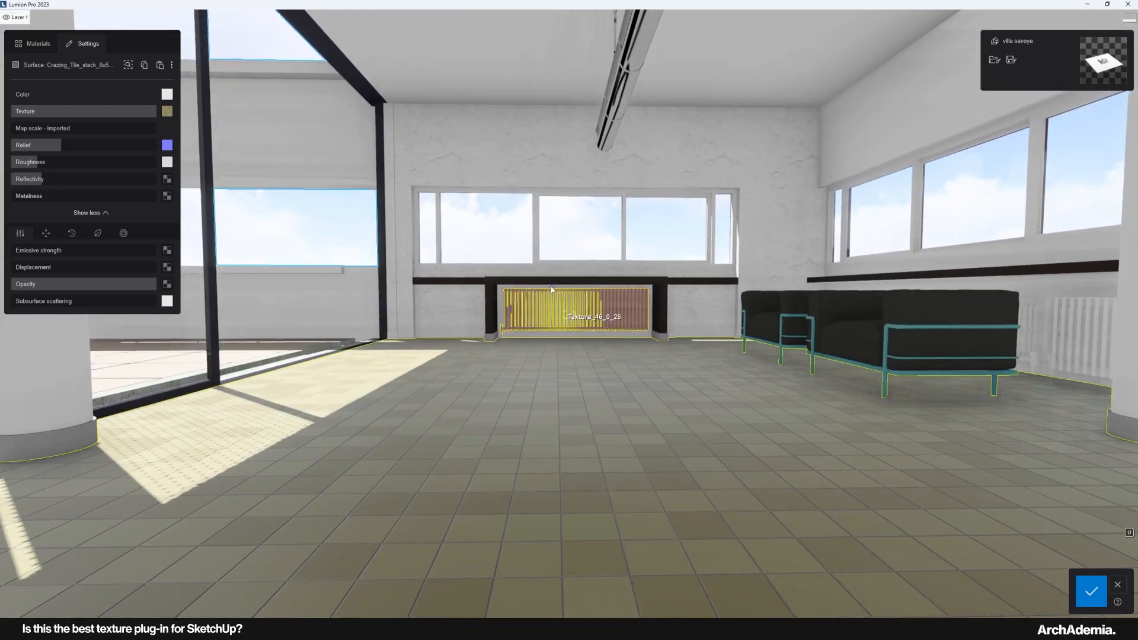
Load Textured Plaster None 1250 x 1454 mm (2).jpg as the relief map of the window wall's plaster material
{"action": "key", "text": "w"}
{"action": "key", "text": "s"}
{"action": "right_click_drag", "start_coordinate": [557, 303], "coordinate": [637, 277]}
{"action": "key", "text": "d"}
{"action": "key", "text": "q"}
{"action": "key", "text": "q"}
{"action": "left_click", "coordinate": [433, 143]}
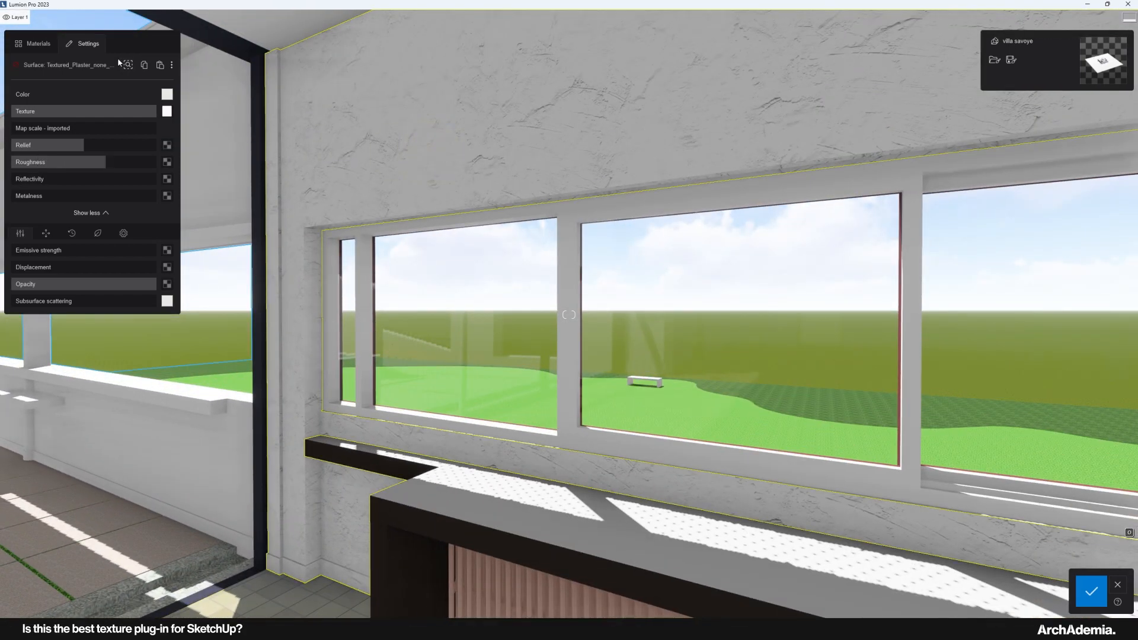
{"action": "key", "text": "w"}
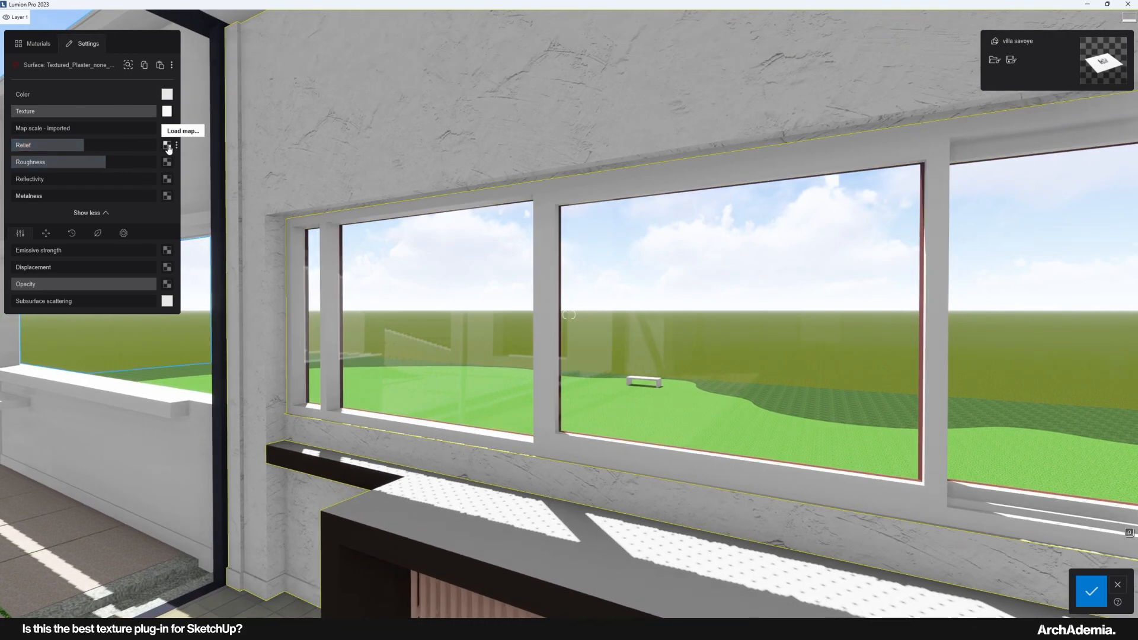
{"action": "left_click", "coordinate": [168, 146]}
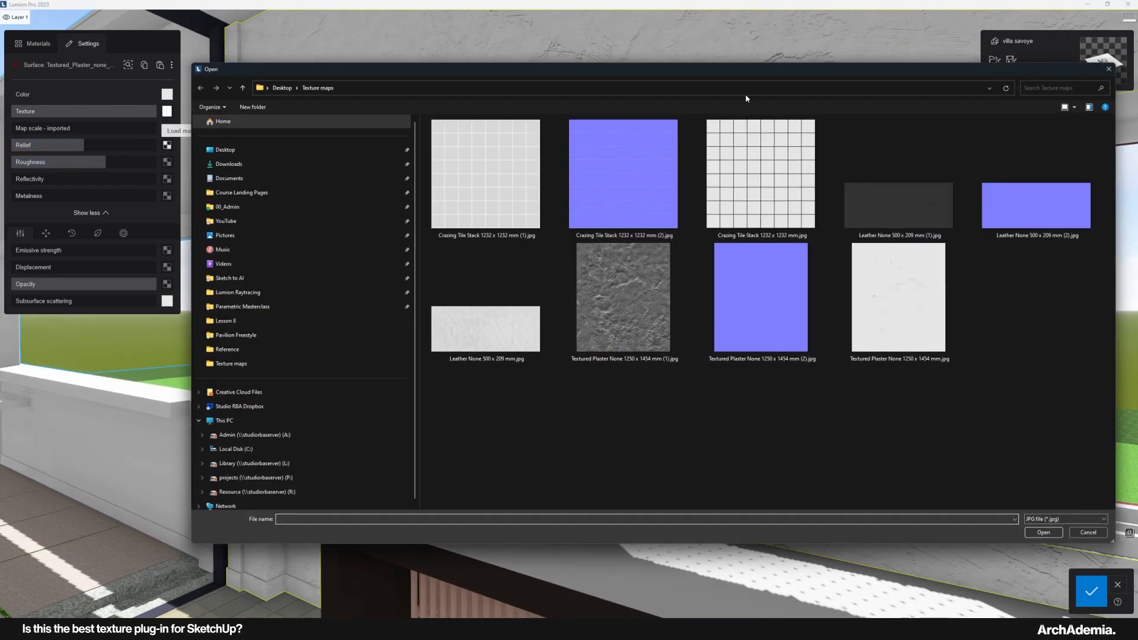
{"action": "left_click", "coordinate": [758, 332]}
Raise the plaster's reflectivity to nearly three quarters of its range and load Textured Plaster None 1250 x 1454 mm (1).jpg as its roughness map
{"action": "right_click_drag", "start_coordinate": [416, 160], "coordinate": [617, 265]}
{"action": "key", "text": "d"}
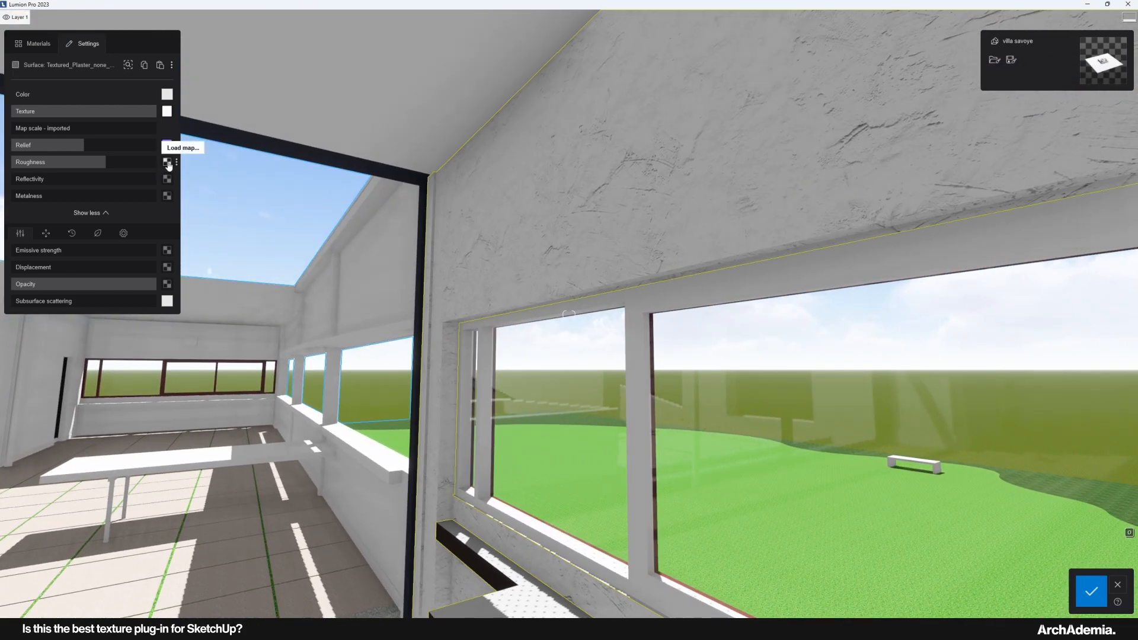
{"action": "left_click_drag", "start_coordinate": [79, 176], "coordinate": [119, 180]}
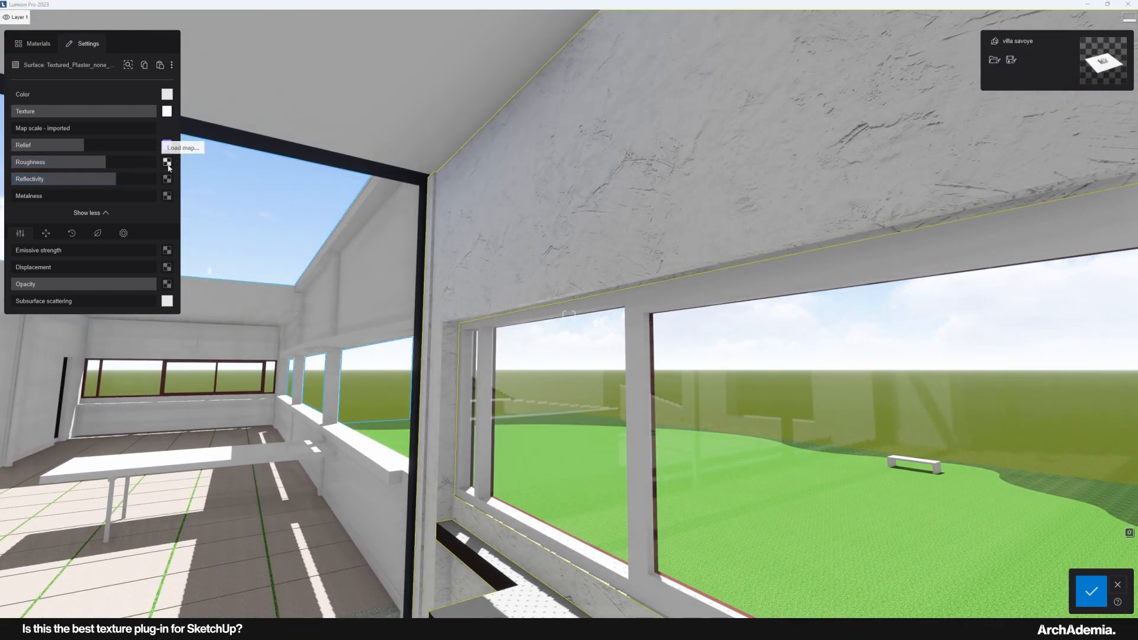
{"action": "left_click", "coordinate": [168, 164]}
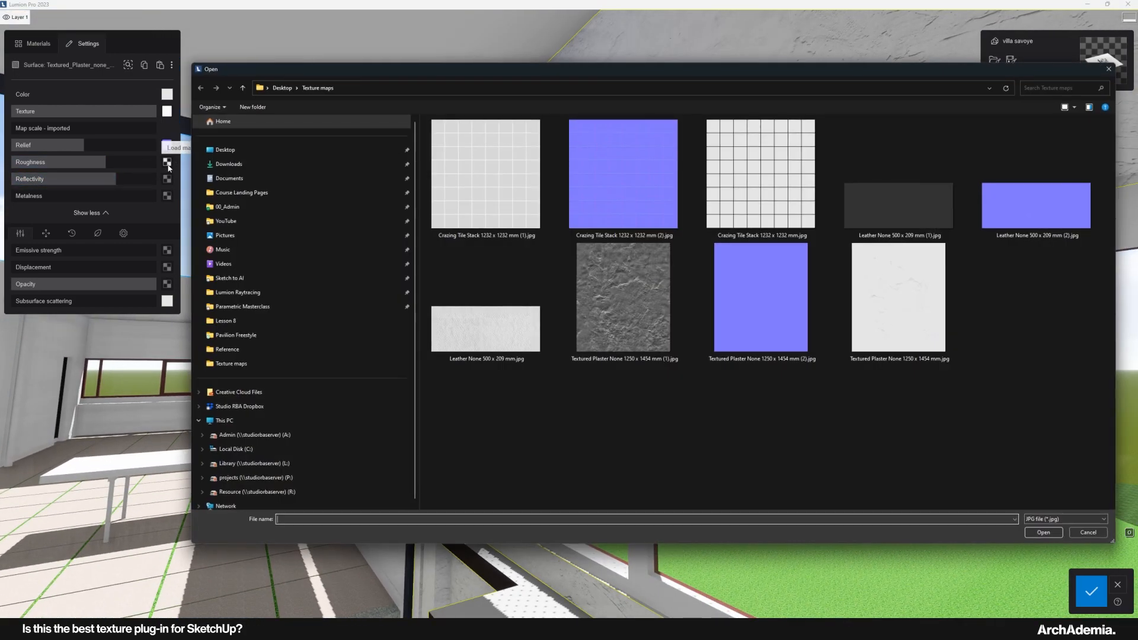
{"action": "left_click", "coordinate": [638, 312]}
Try the plaster wall's relief at its maximum strength and return it to the middle of its range
{"action": "right_click_drag", "start_coordinate": [647, 332], "coordinate": [576, 327]}
{"action": "key", "text": "w"}
{"action": "key", "text": "d"}
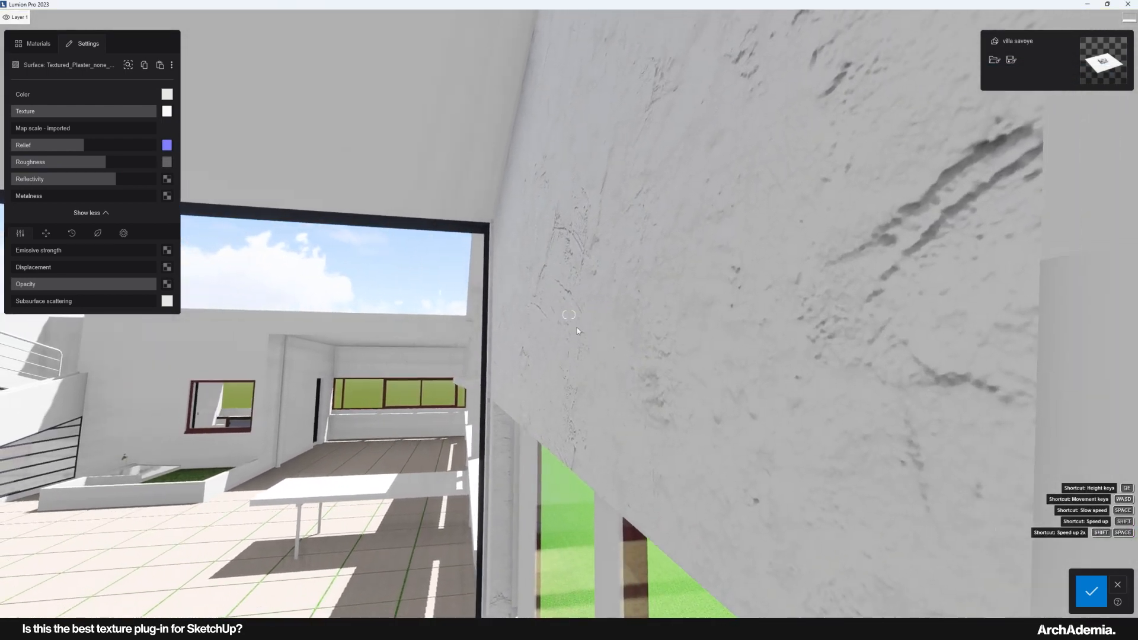
{"action": "left_click_drag", "start_coordinate": [11, 151], "coordinate": [211, 153]}
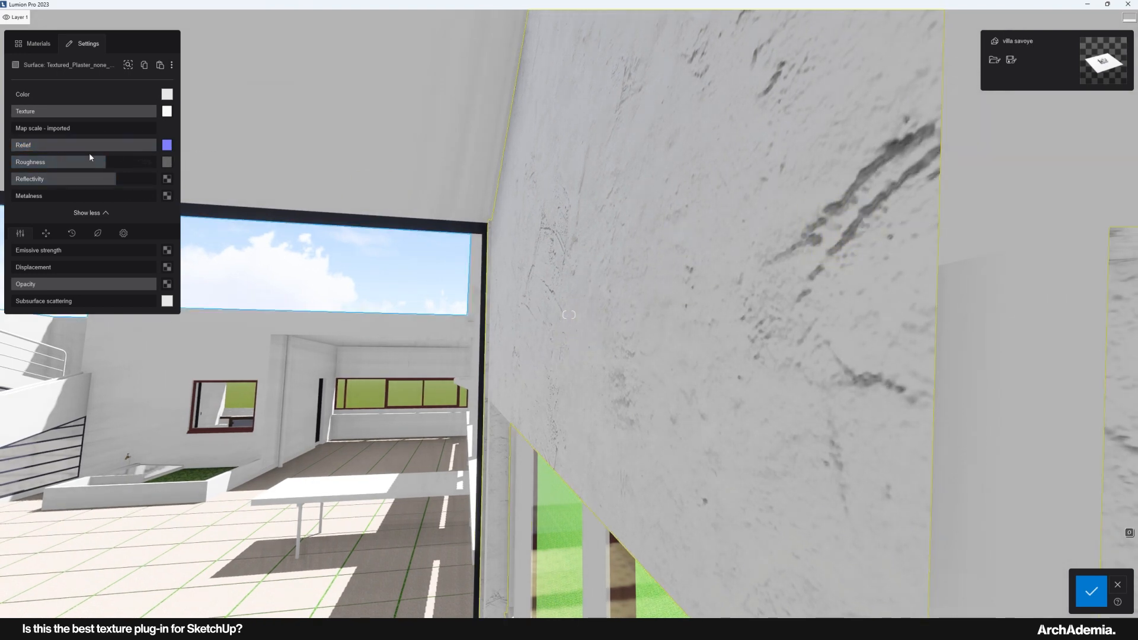
{"action": "left_click_drag", "start_coordinate": [110, 145], "coordinate": [83, 149]}
{"action": "left_click", "coordinate": [178, 147]}
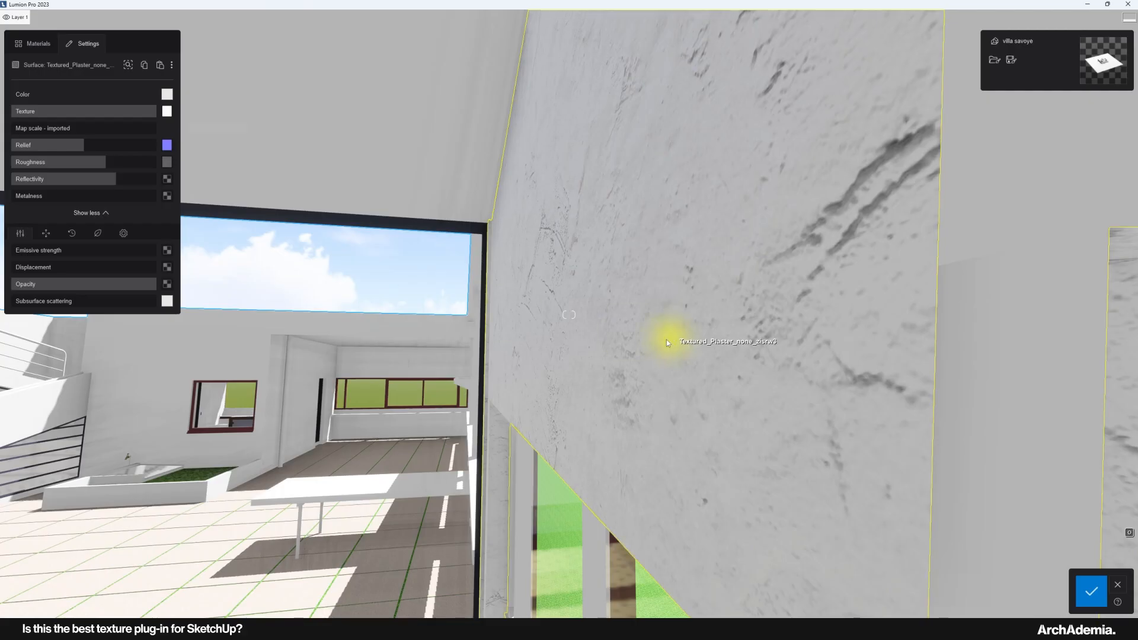
Try a very low roughness on the plaster wall and settle on about 69%
{"action": "right_click_drag", "start_coordinate": [666, 339], "coordinate": [607, 296]}
{"action": "key", "text": "s"}
{"action": "key", "text": "w"}
{"action": "key", "text": "a"}
{"action": "right_click_drag", "start_coordinate": [525, 273], "coordinate": [561, 278]}
{"action": "key", "text": "s"}
{"action": "key", "text": "d"}
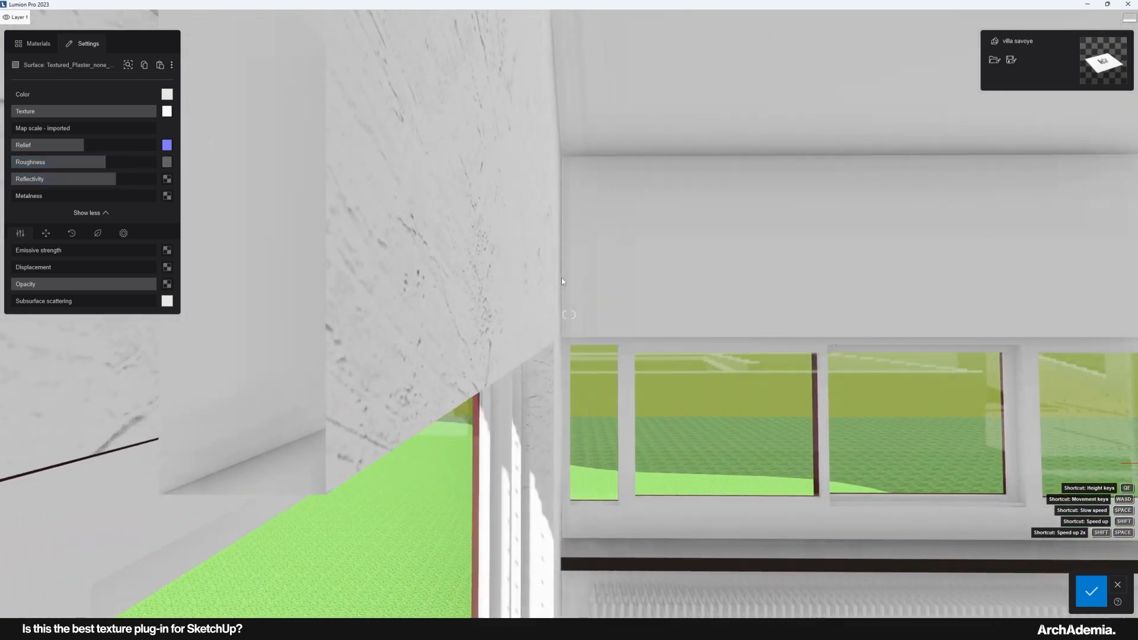
{"action": "left_click_drag", "start_coordinate": [31, 162], "coordinate": [38, 170]}
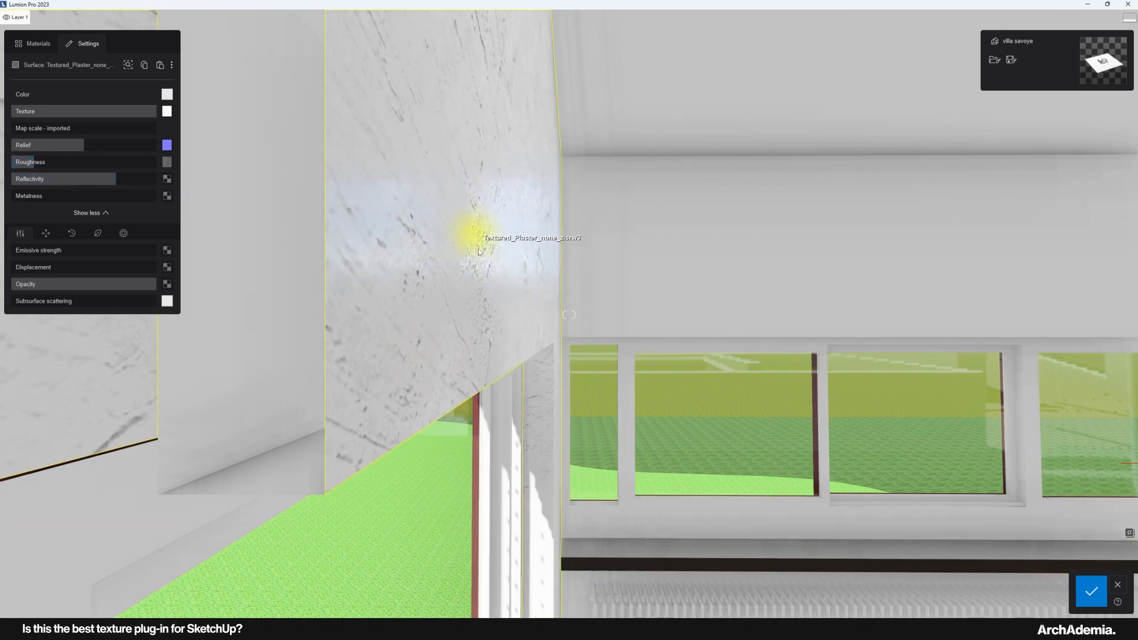
{"action": "left_click_drag", "start_coordinate": [33, 162], "coordinate": [79, 163]}
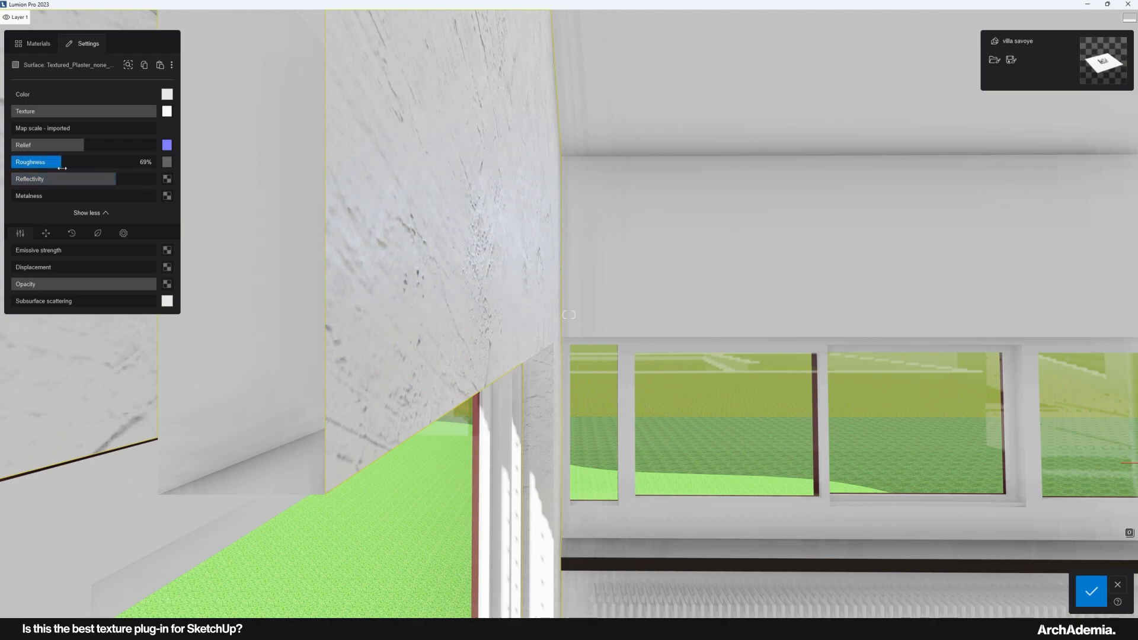
Load Leather None 500 x 209 mm (2).jpg as the relief map of the armchairs' leather material
{"action": "right_click_drag", "start_coordinate": [669, 314], "coordinate": [551, 309]}
{"action": "key", "text": "s"}
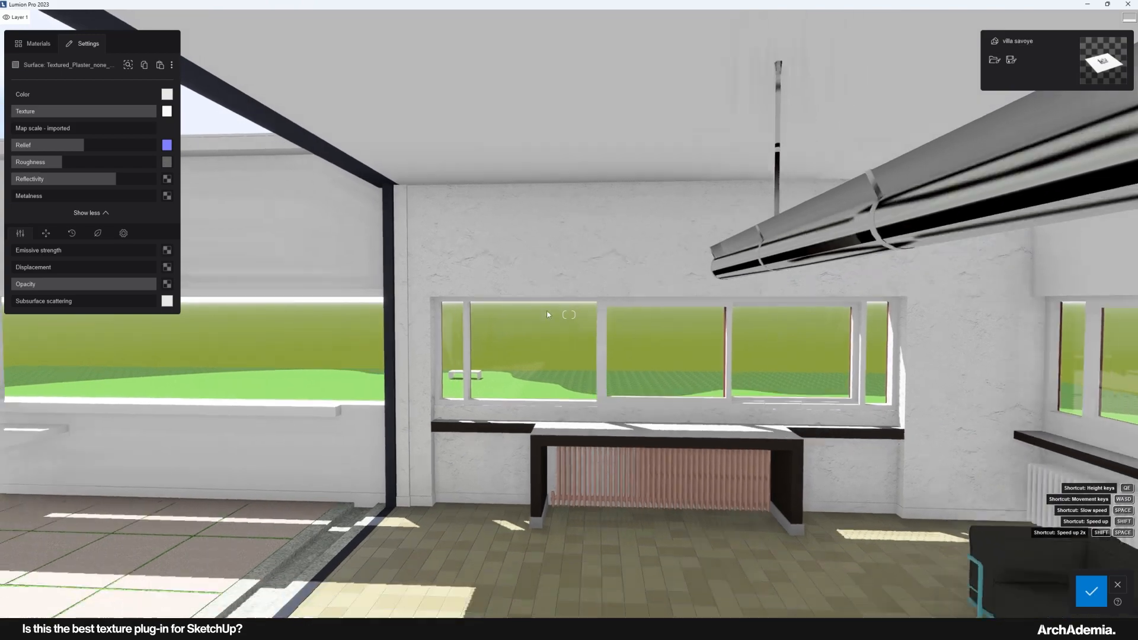
{"action": "key", "text": "s"}
{"action": "right_click_drag", "start_coordinate": [593, 368], "coordinate": [626, 422]}
{"action": "key", "text": "w"}
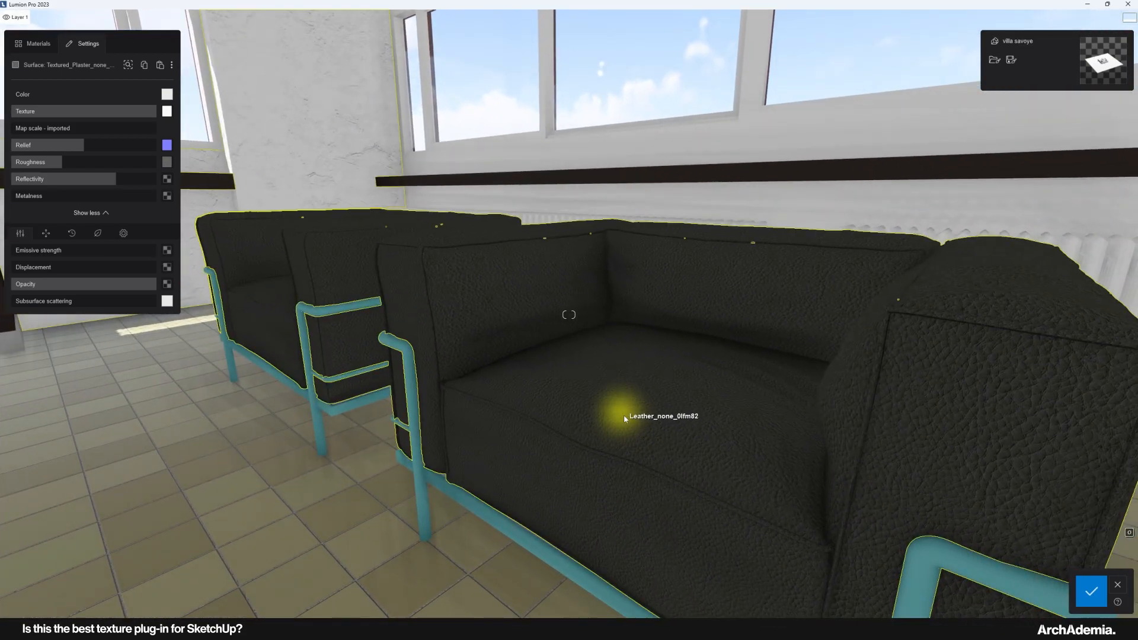
{"action": "left_click", "coordinate": [623, 418]}
{"action": "left_click", "coordinate": [168, 145]}
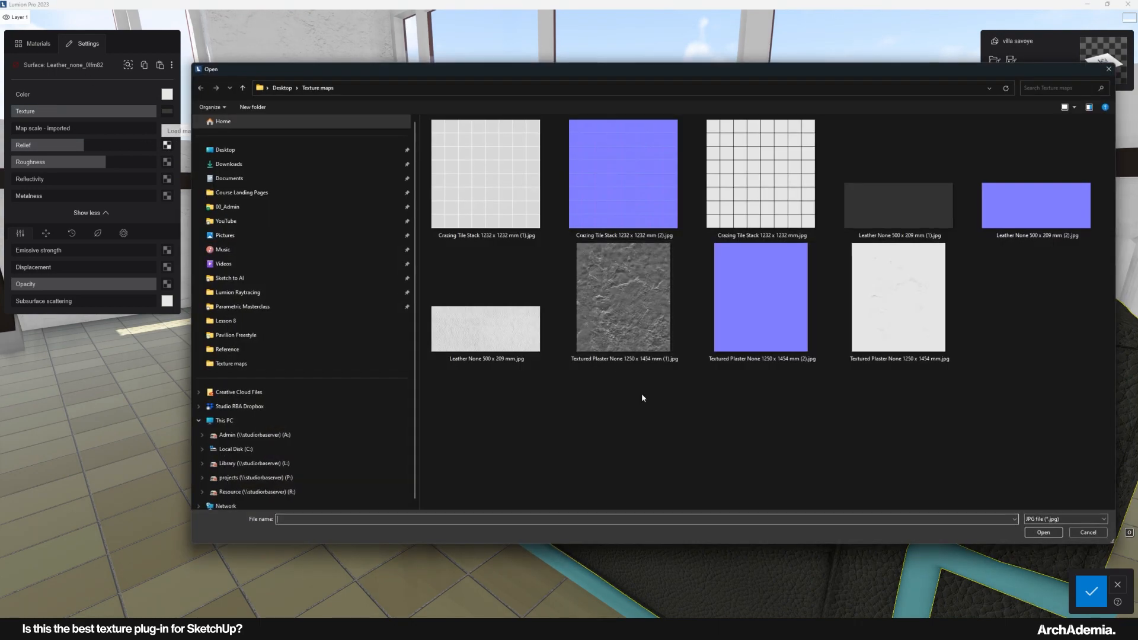
{"action": "left_click", "coordinate": [1040, 204]}
{"action": "double_click", "coordinate": [1040, 204]}
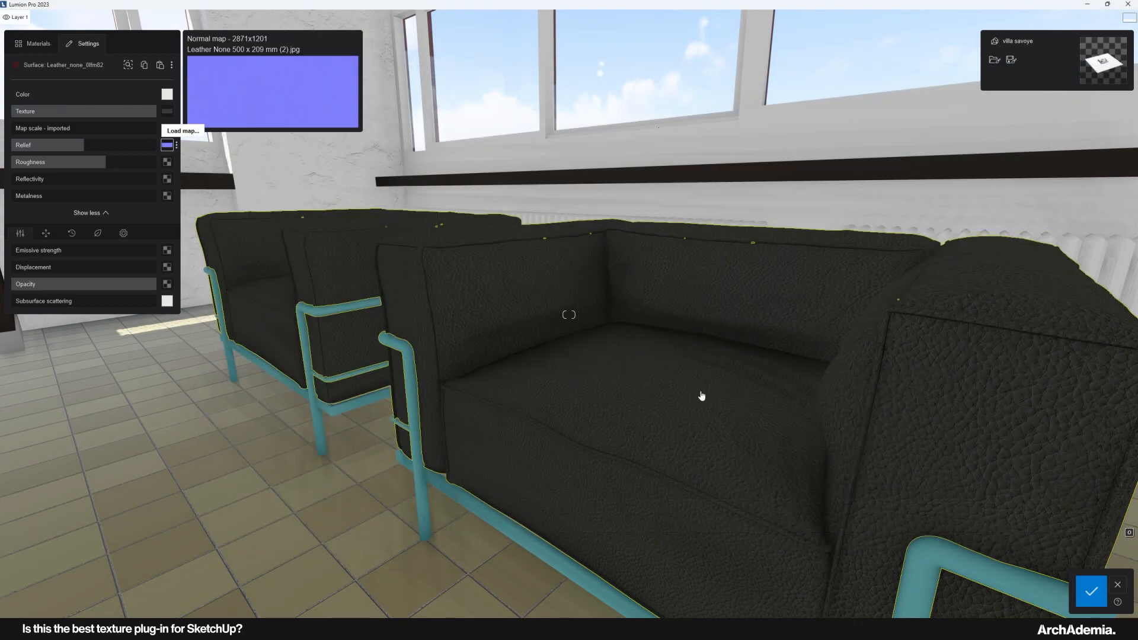
Raise the leather's reflectivity to about 164% and load Leather None 500 x 209 mm (1).jpg as its roughness map
{"action": "middle_click_drag", "start_coordinate": [600, 399], "coordinate": [457, 333]}
{"action": "left_click_drag", "start_coordinate": [35, 177], "coordinate": [136, 181]}
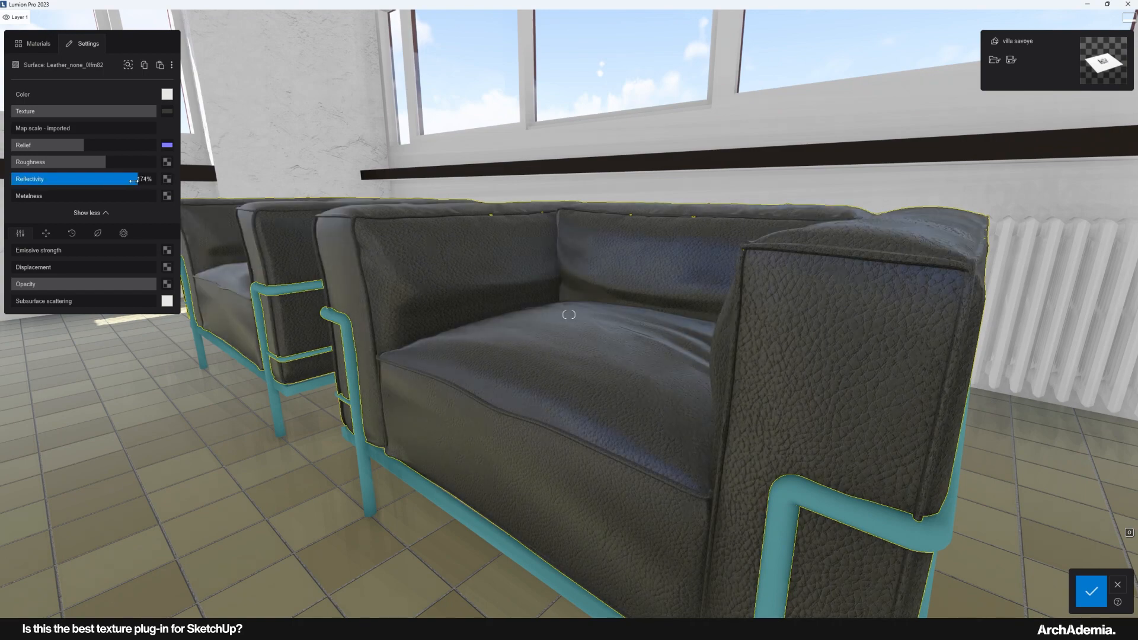
{"action": "left_click", "coordinate": [168, 162]}
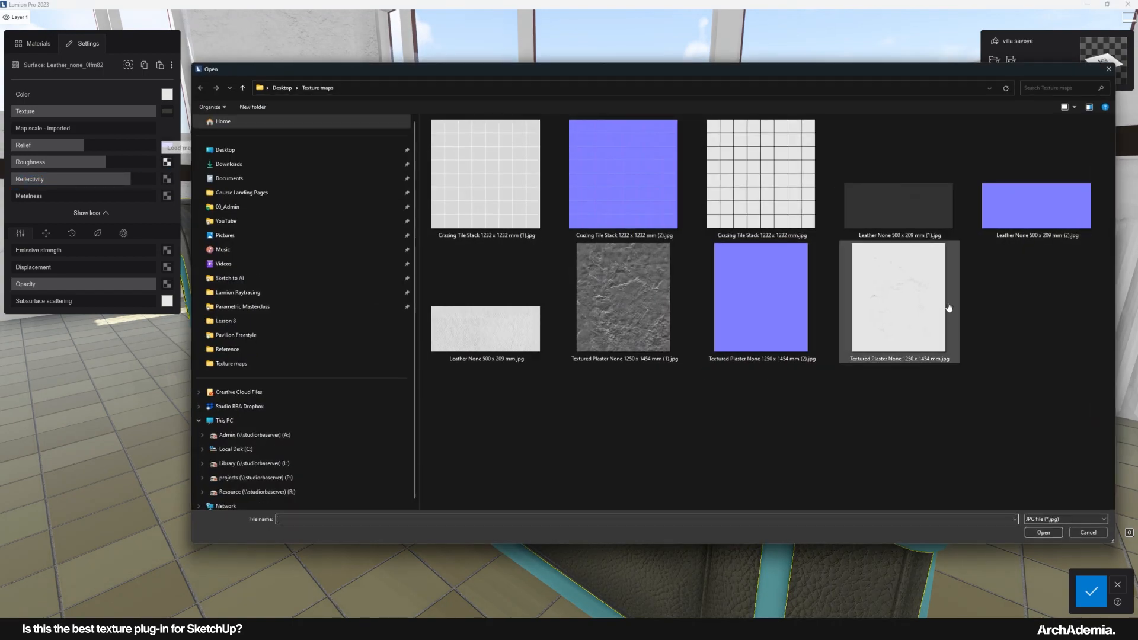
{"action": "double_click", "coordinate": [897, 224]}
Try a stronger relief on the leather and examine the armchairs close up and from farther back
{"action": "key", "text": "w"}
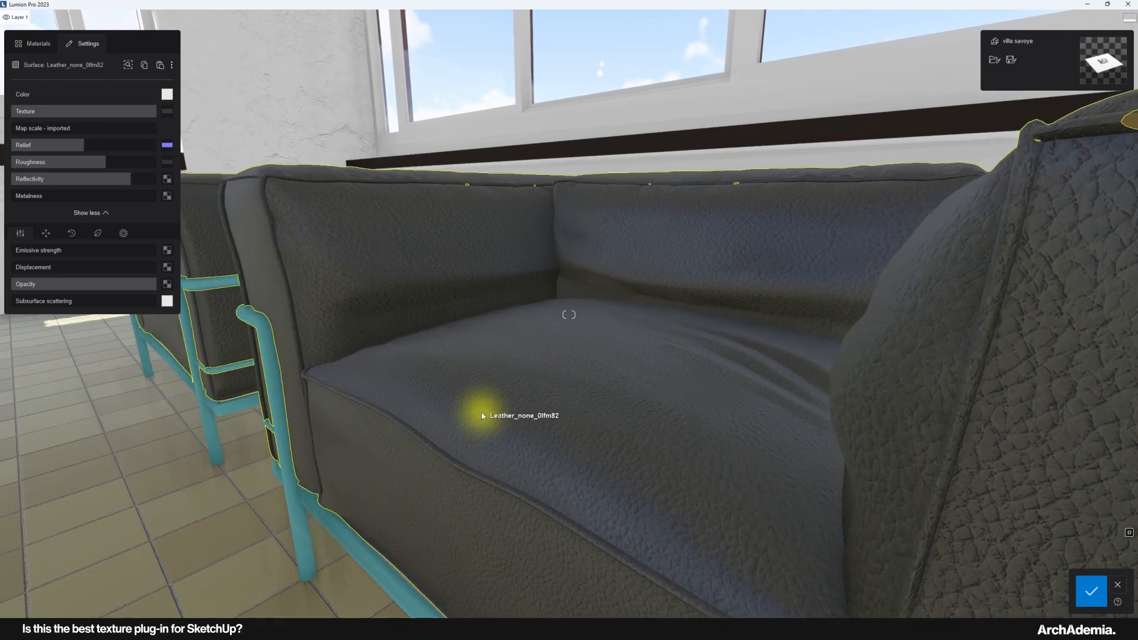
{"action": "key", "text": "w"}
{"action": "key", "text": "e"}
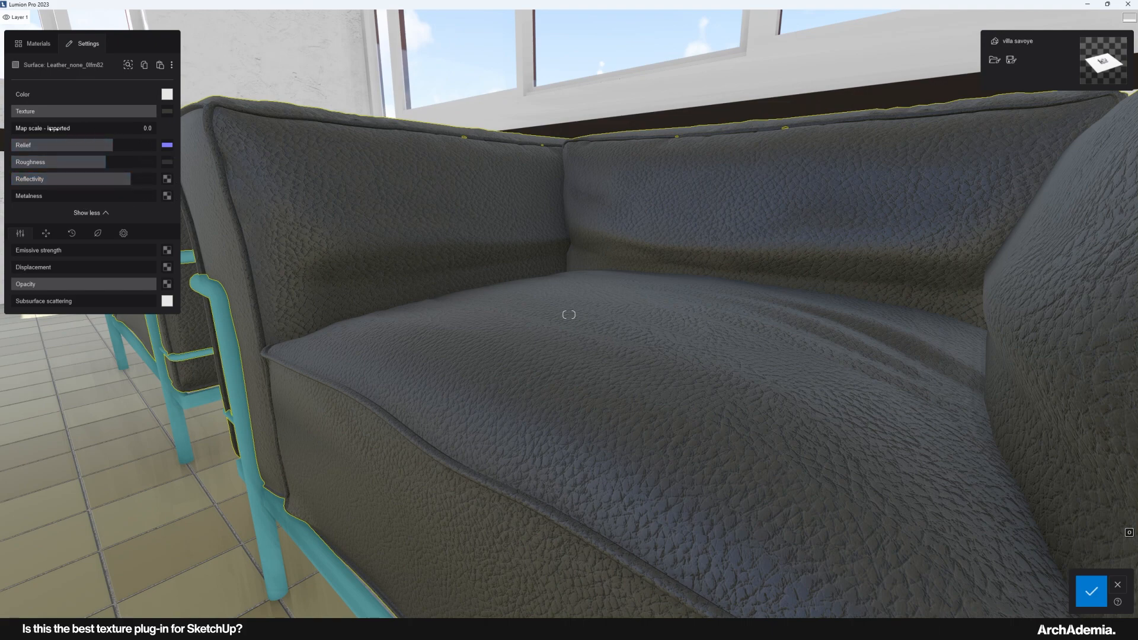
{"action": "key", "text": "s"}
{"action": "key", "text": "s"}
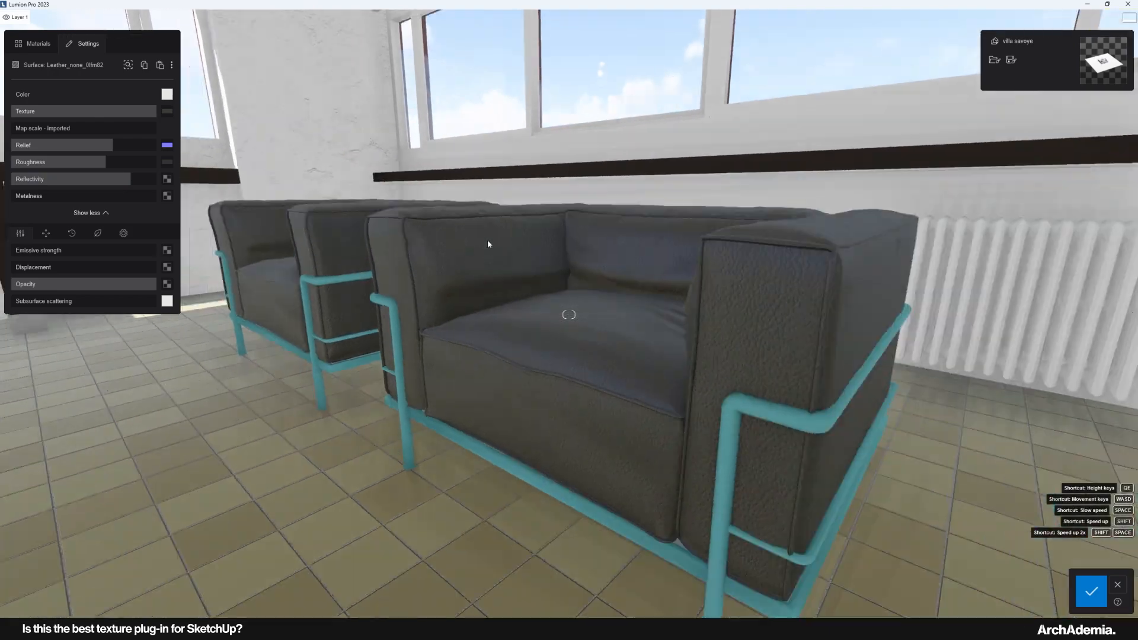
{"action": "key", "text": "w"}
{"action": "key", "text": "s"}
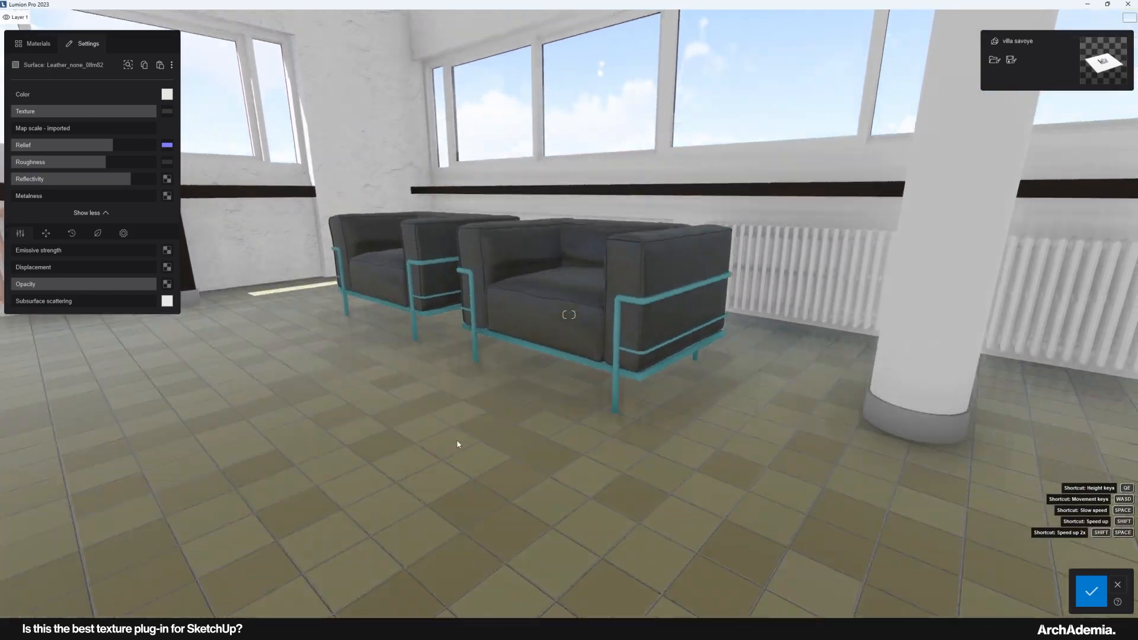
{"action": "key", "text": "w"}
{"action": "left_click", "coordinate": [476, 386]}
{"action": "key", "text": "w"}
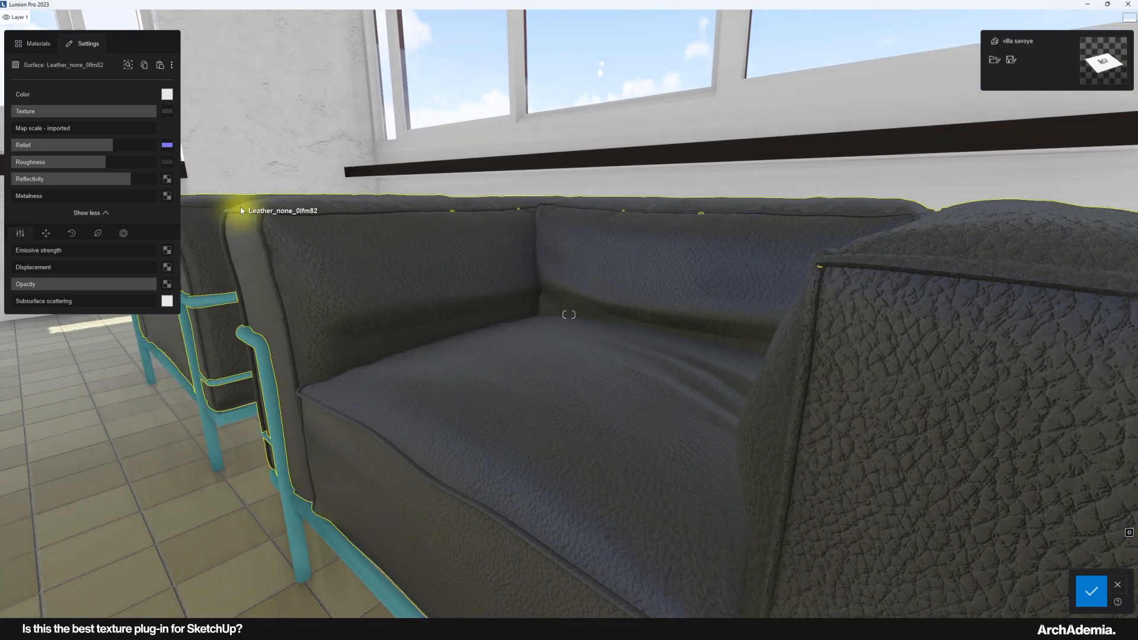
{"action": "key", "text": "w"}
Reduce the leather's roughness slightly, its relief to mid-range and its reflectivity to roughly a quarter of its range
{"action": "left_click", "coordinate": [104, 166]}
{"action": "left_click_drag", "start_coordinate": [100, 169], "coordinate": [78, 180]}
{"action": "right_click_drag", "start_coordinate": [574, 445], "coordinate": [522, 432]}
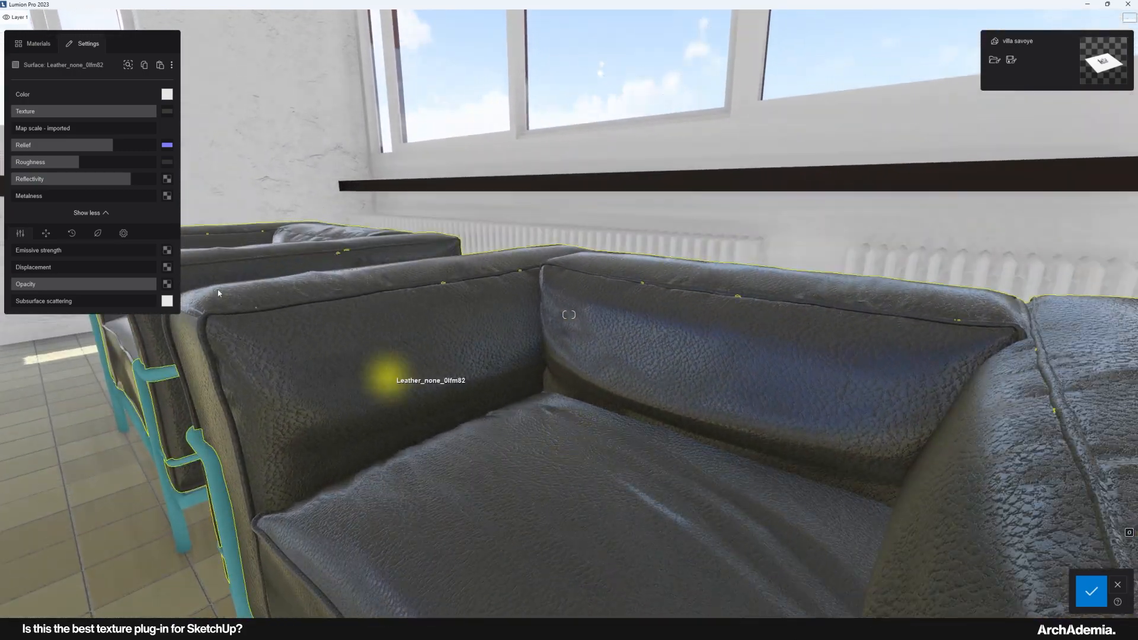
{"action": "mouse_move", "coordinate": [100, 164]}
{"action": "left_mouse_down"}
{"action": "mouse_move", "coordinate": [123, 164]}
{"action": "mouse_move", "coordinate": [93, 172]}
{"action": "left_mouse_up"}
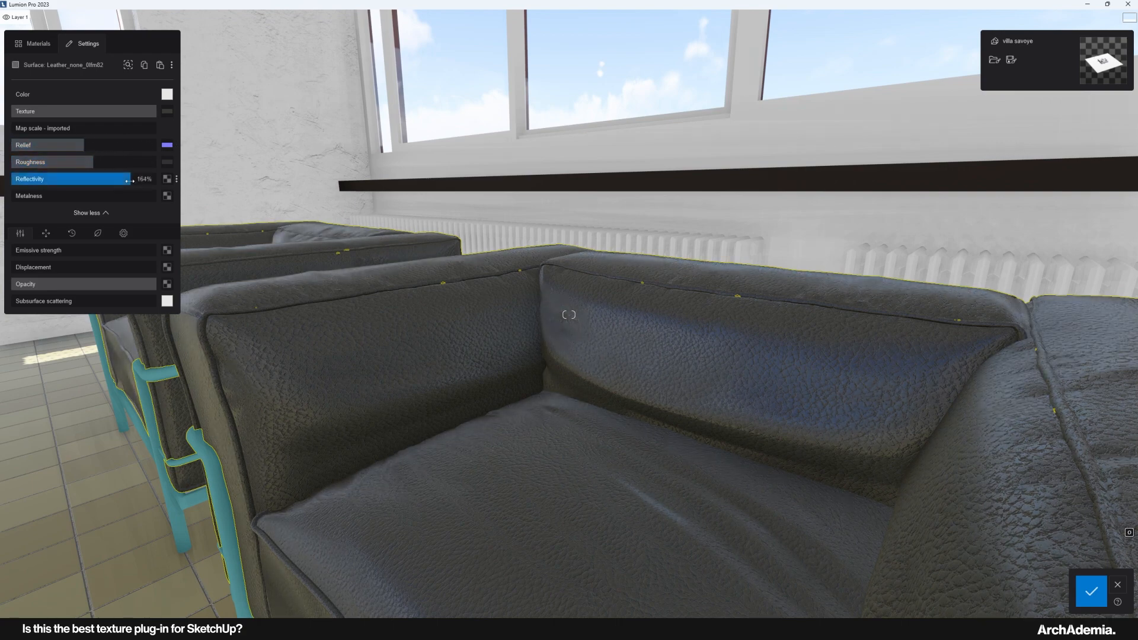
{"action": "left_click_drag", "start_coordinate": [76, 179], "coordinate": [52, 179]}
Examine the tile, plaster and leather materials from across the living room and near the armchairs
{"action": "key", "text": "s"}
{"action": "right_click_drag", "start_coordinate": [574, 253], "coordinate": [545, 348]}
{"action": "key", "text": "e"}
{"action": "key", "text": "s"}
{"action": "key", "text": "q"}
{"action": "key", "text": "a"}
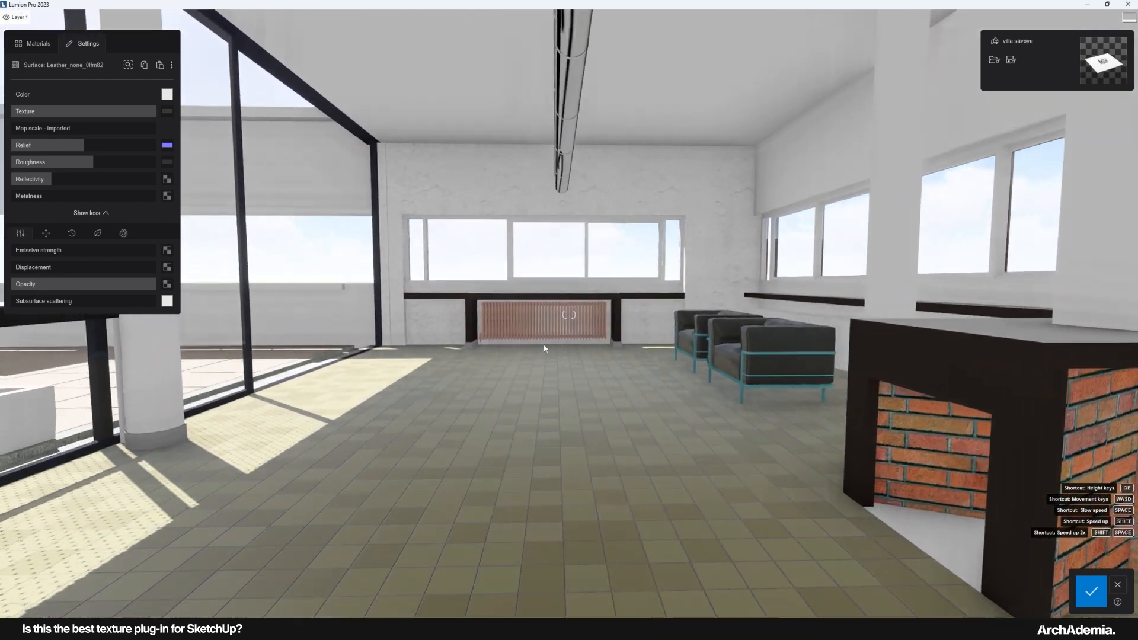
{"action": "key", "text": "w"}
{"action": "key", "text": "s"}
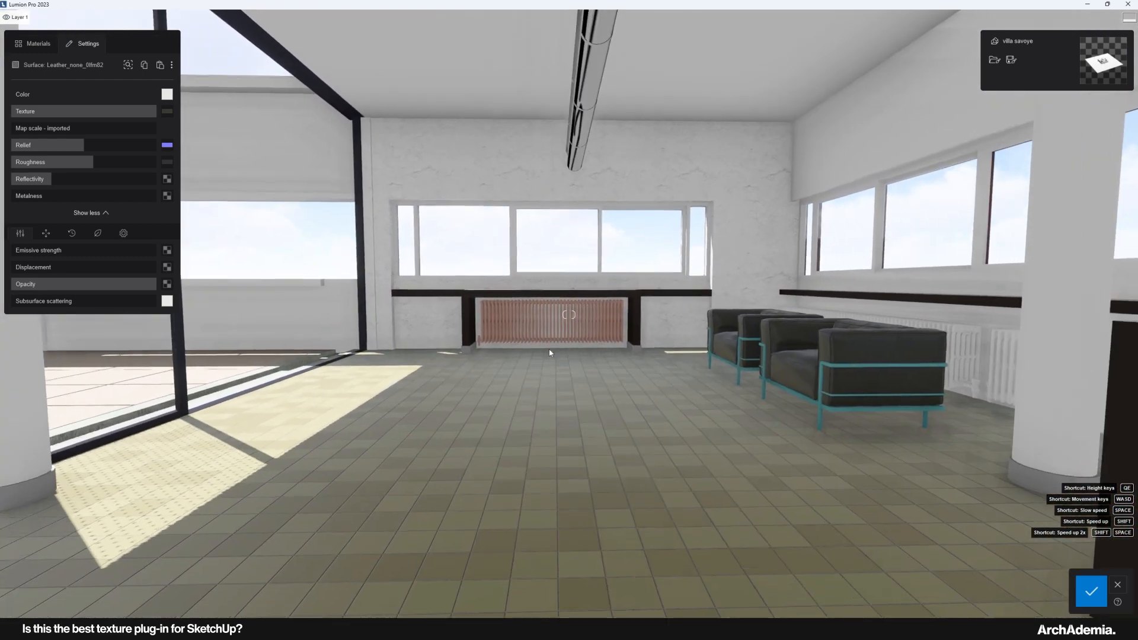
{"action": "right_click_drag", "start_coordinate": [585, 374], "coordinate": [581, 347]}
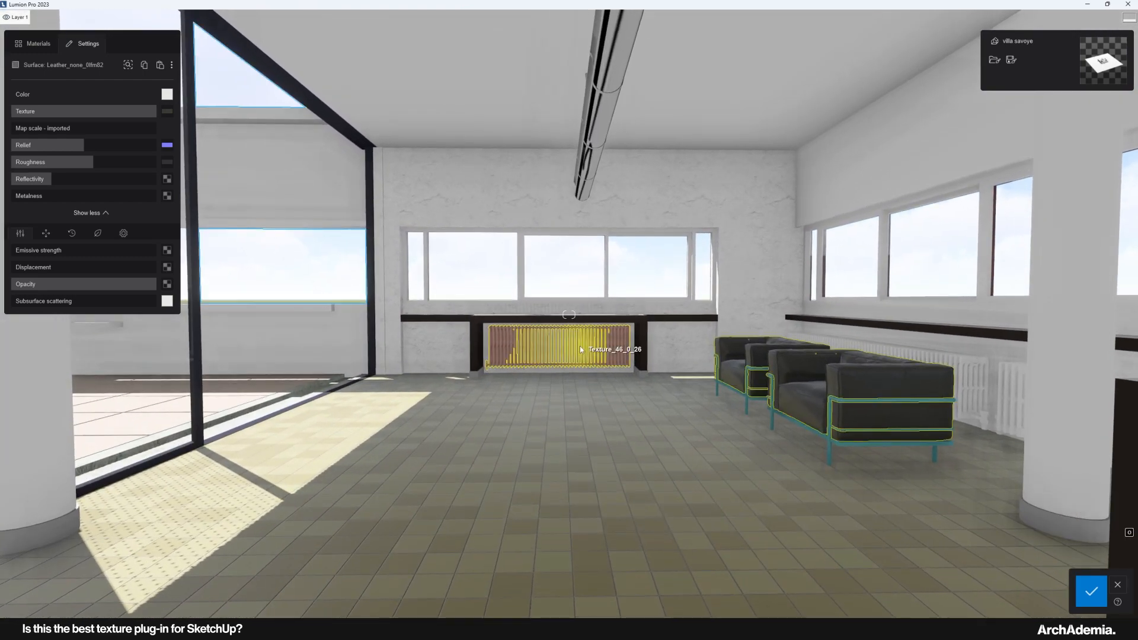
{"action": "key", "text": "w"}
{"action": "key", "text": "s"}
{"action": "key", "text": "w"}
{"action": "key", "text": "w"}
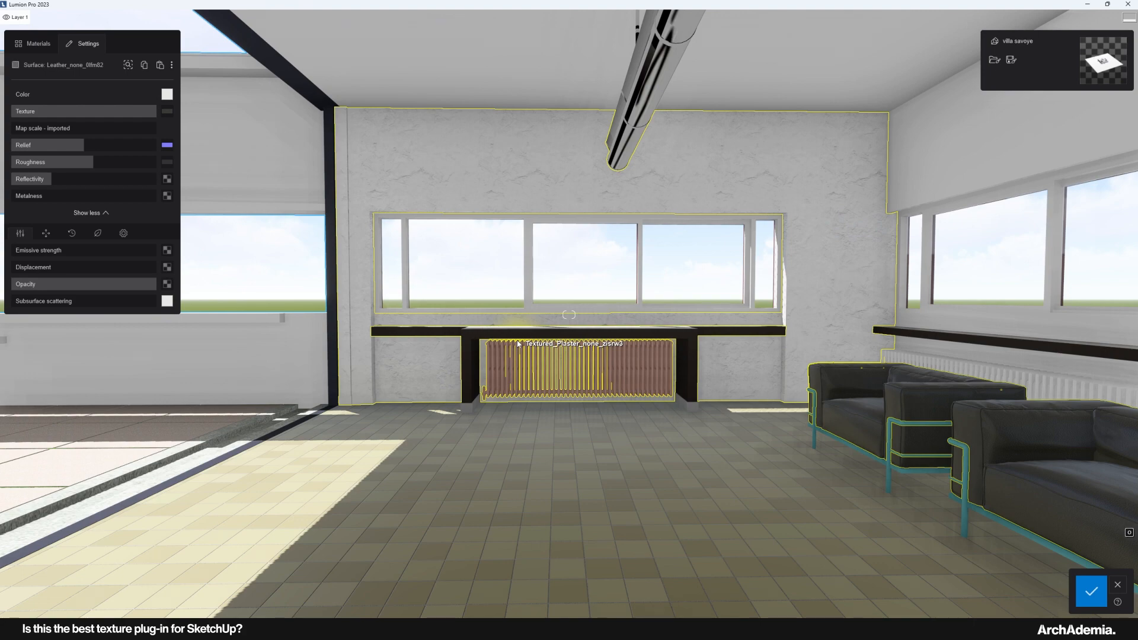
{"action": "mouse_move", "coordinate": [542, 319]}
{"action": "right_mouse_down"}
{"action": "mouse_move", "coordinate": [714, 339]}
{"action": "mouse_move", "coordinate": [544, 307]}
{"action": "right_mouse_up"}
{"action": "key", "text": "s"}
{"action": "key", "text": "s"}
{"action": "key", "text": "w"}
{"action": "mouse_move", "coordinate": [553, 357]}
{"action": "right_mouse_down"}
{"action": "mouse_move", "coordinate": [474, 357]}
{"action": "mouse_move", "coordinate": [531, 335]}
{"action": "mouse_move", "coordinate": [567, 361]}
{"action": "right_mouse_up"}
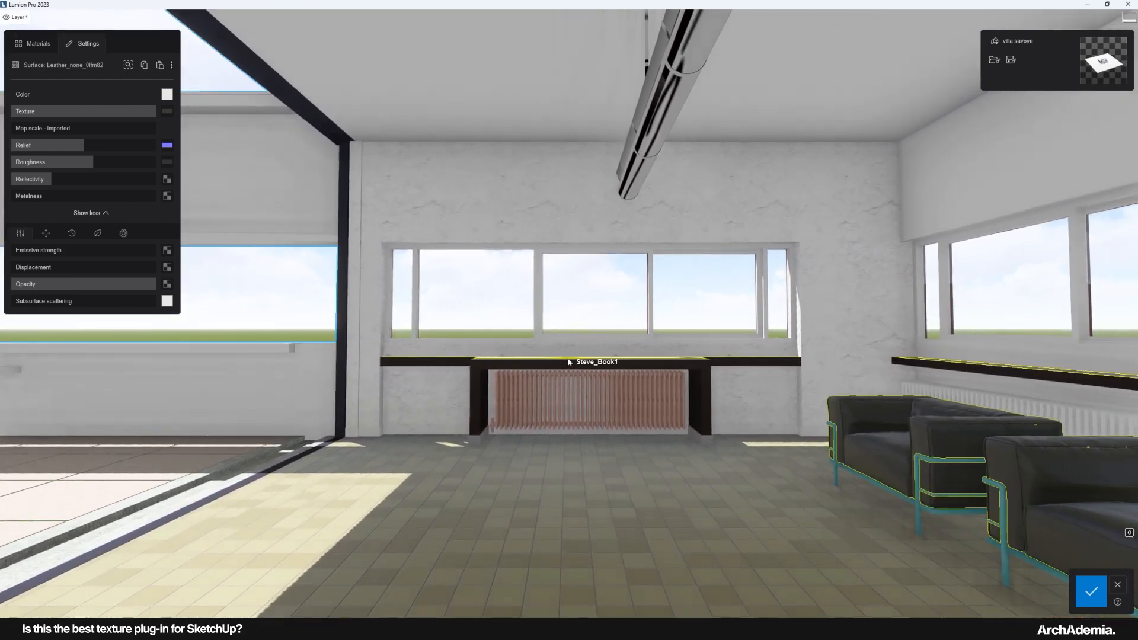
{"action": "right_click_drag", "start_coordinate": [486, 374], "coordinate": [538, 419]}
{"action": "key", "text": "w"}
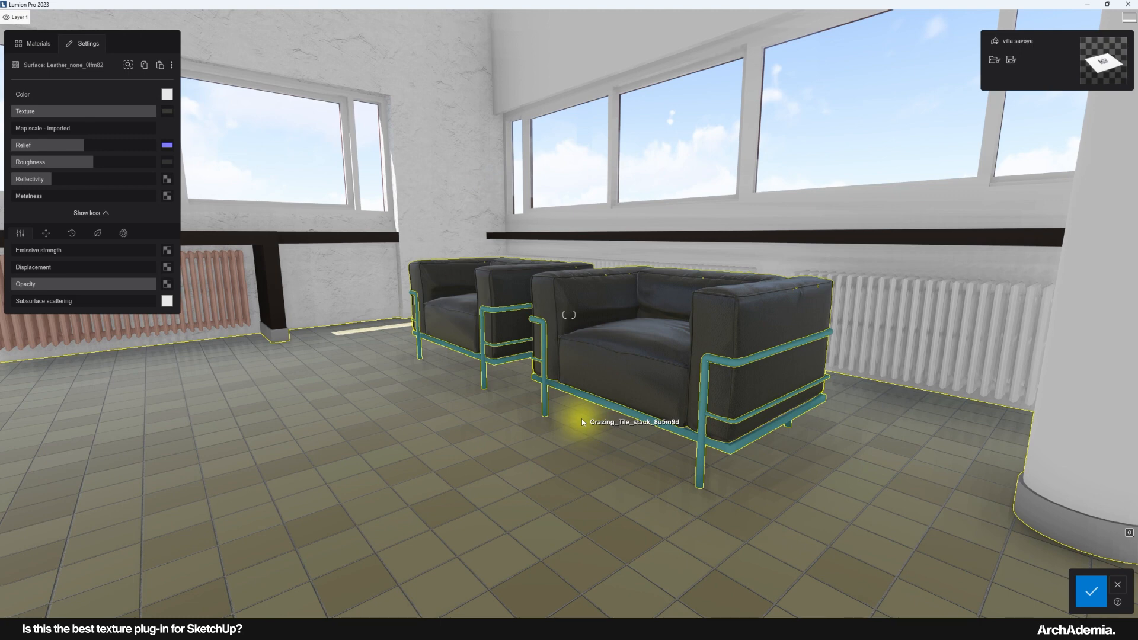
Inspect the leather armchairs and surrounding floor tiles from several distances and heights near the window wall
{"action": "right_click_drag", "start_coordinate": [581, 422], "coordinate": [574, 400]}
{"action": "scroll", "coordinate": [573, 404], "scroll_direction": "down", "scroll_amount": 2}
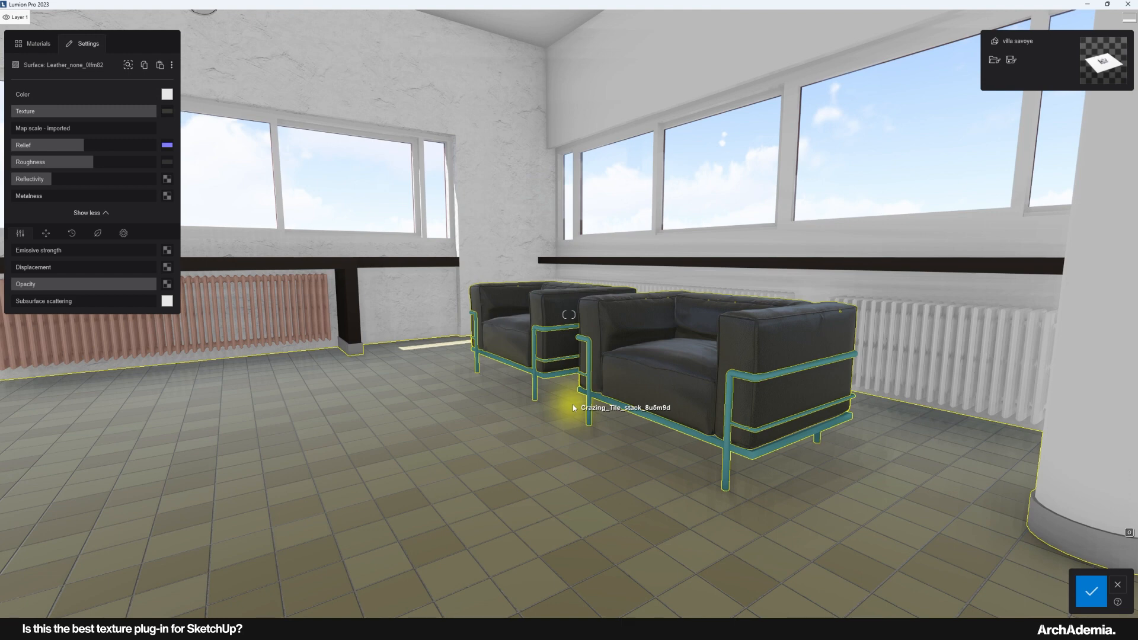
{"action": "right_click_drag", "start_coordinate": [573, 404], "coordinate": [315, 349]}
{"action": "right_click_drag", "start_coordinate": [560, 375], "coordinate": [649, 362]}
{"action": "key", "text": "s"}
{"action": "key", "text": "q"}
{"action": "key", "text": "w"}
{"action": "right_click_drag", "start_coordinate": [534, 361], "coordinate": [563, 350]}
{"action": "key", "text": "w"}
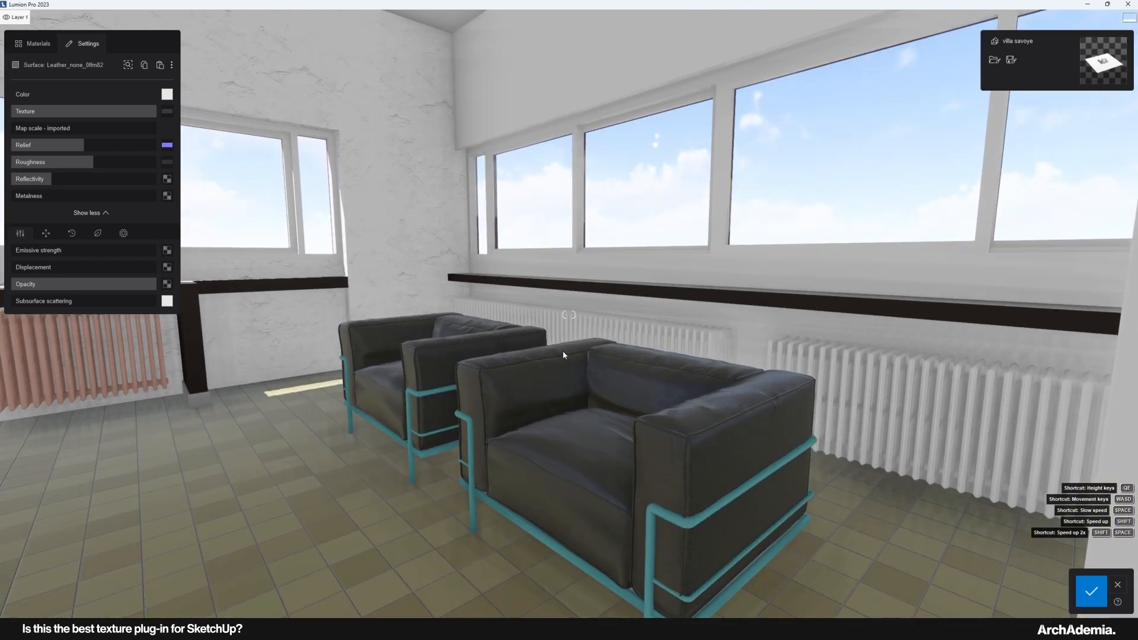
{"action": "key", "text": "w"}
{"action": "key", "text": "s"}
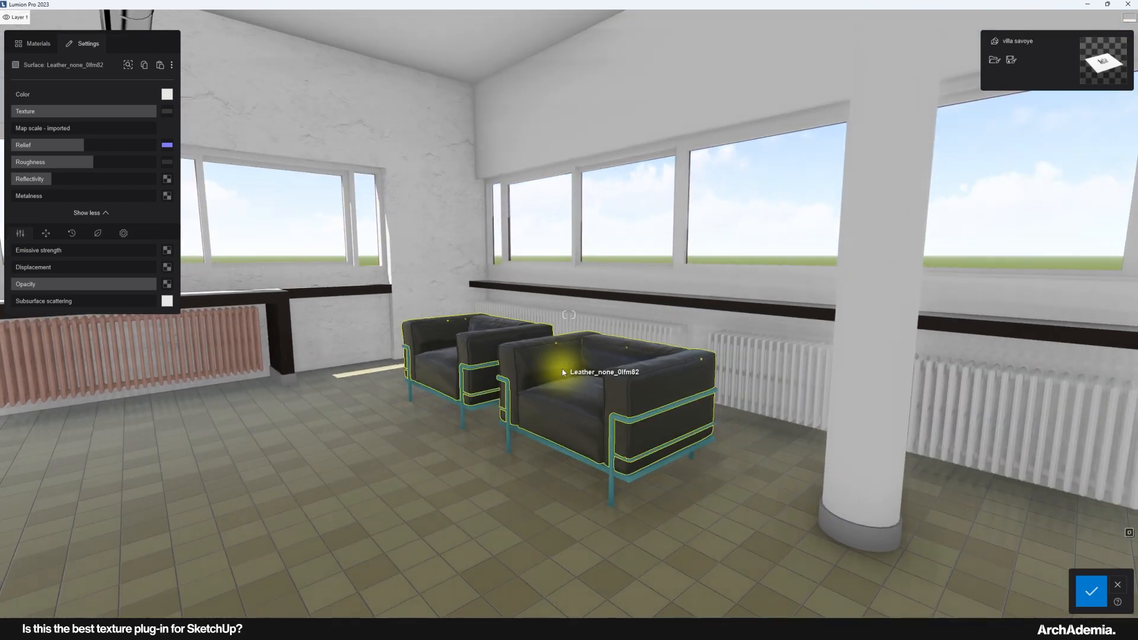
{"action": "key", "text": "w"}
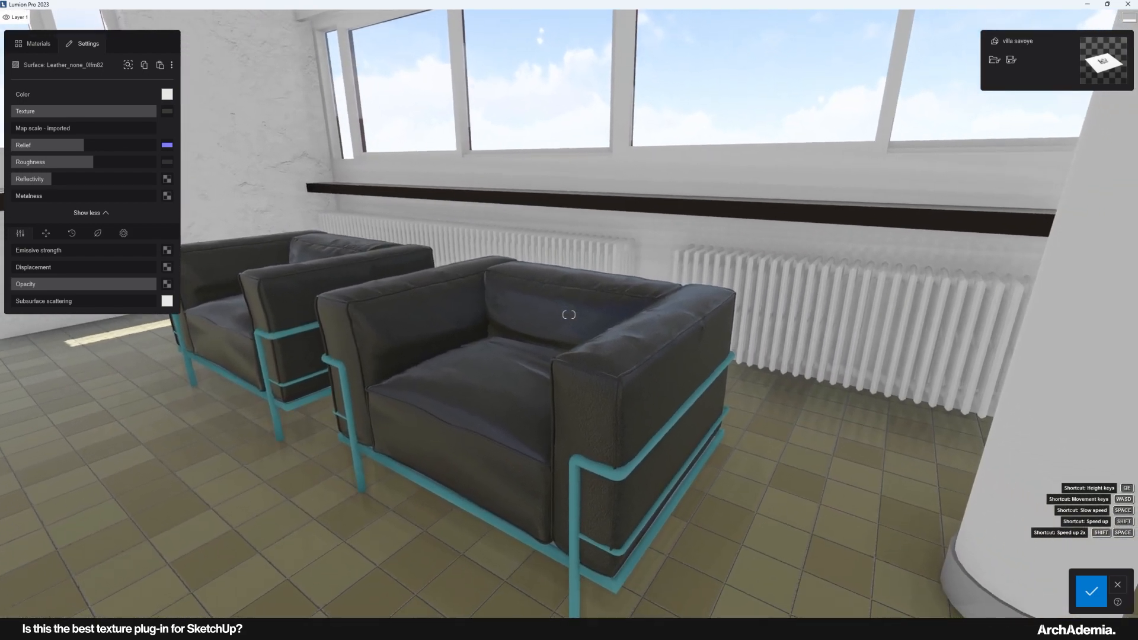
{"action": "key", "text": "s"}
Review the whole living room from beside the brick fireplace, comparing it with a closer view of the armchairs
{"action": "right_click_drag", "start_coordinate": [860, 362], "coordinate": [724, 327]}
{"action": "key", "text": "s"}
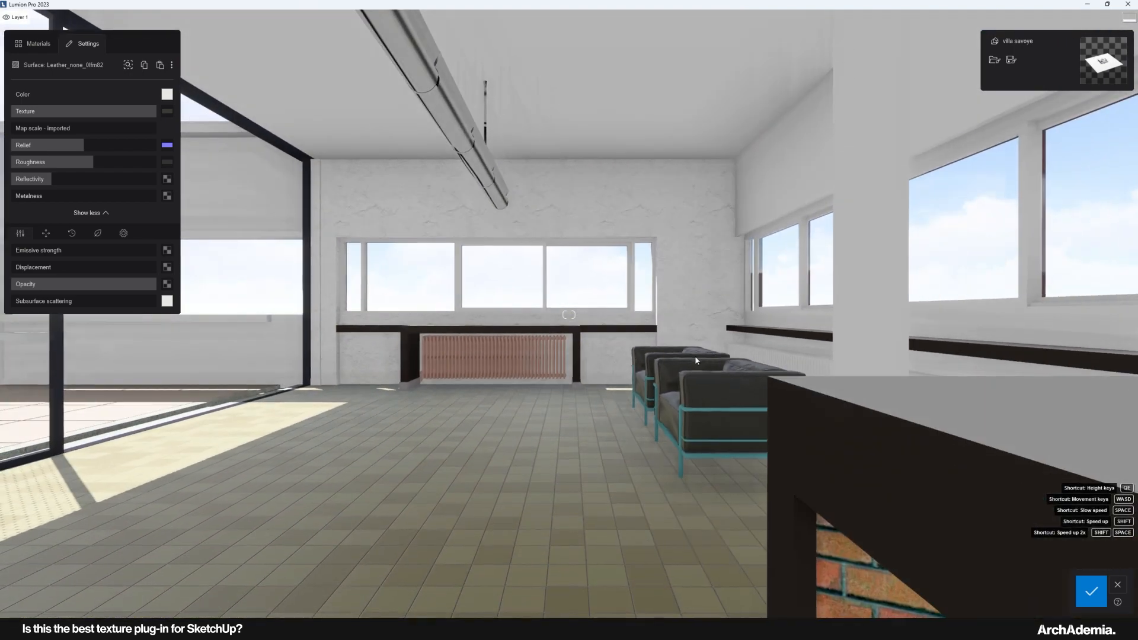
{"action": "key", "text": "a"}
{"action": "key", "text": "w"}
{"action": "right_click_drag", "start_coordinate": [594, 361], "coordinate": [612, 367]}
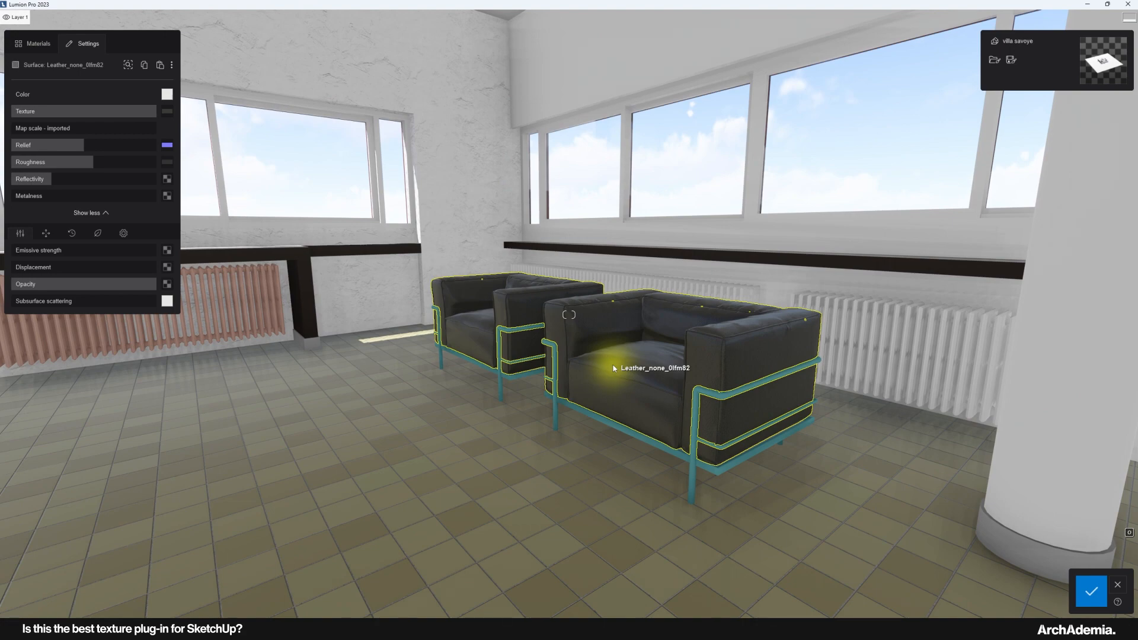
{"action": "right_click_drag", "start_coordinate": [613, 368], "coordinate": [591, 360]}
{"action": "key", "text": "s"}
{"action": "key", "text": "w"}
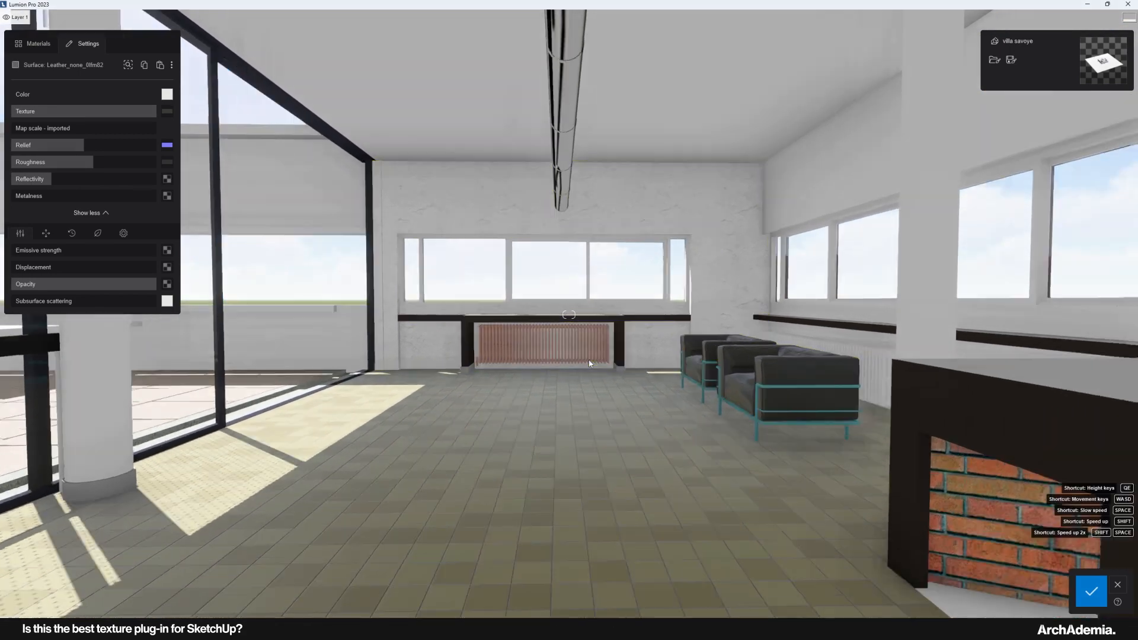